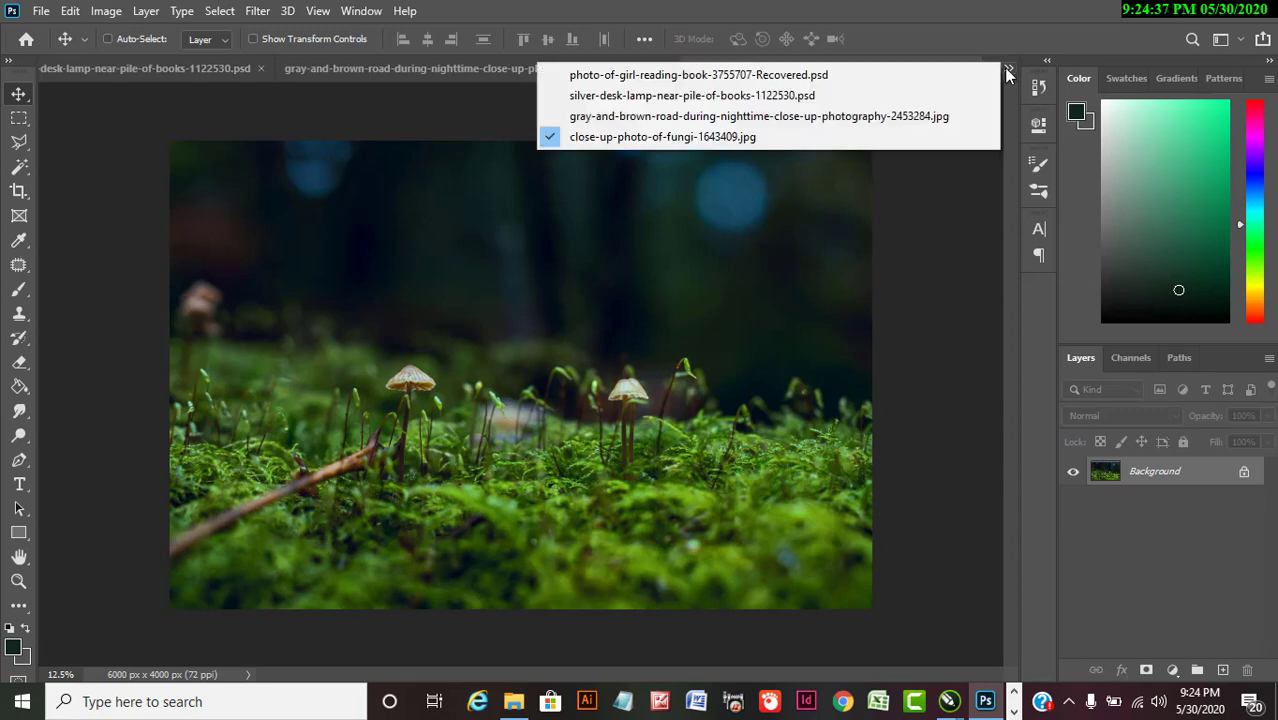
# Review the open source images of the girl reading, the desk lamp with books, and the night road.
pyautogui.click(785, 75)
pyautogui.click(1007, 69)
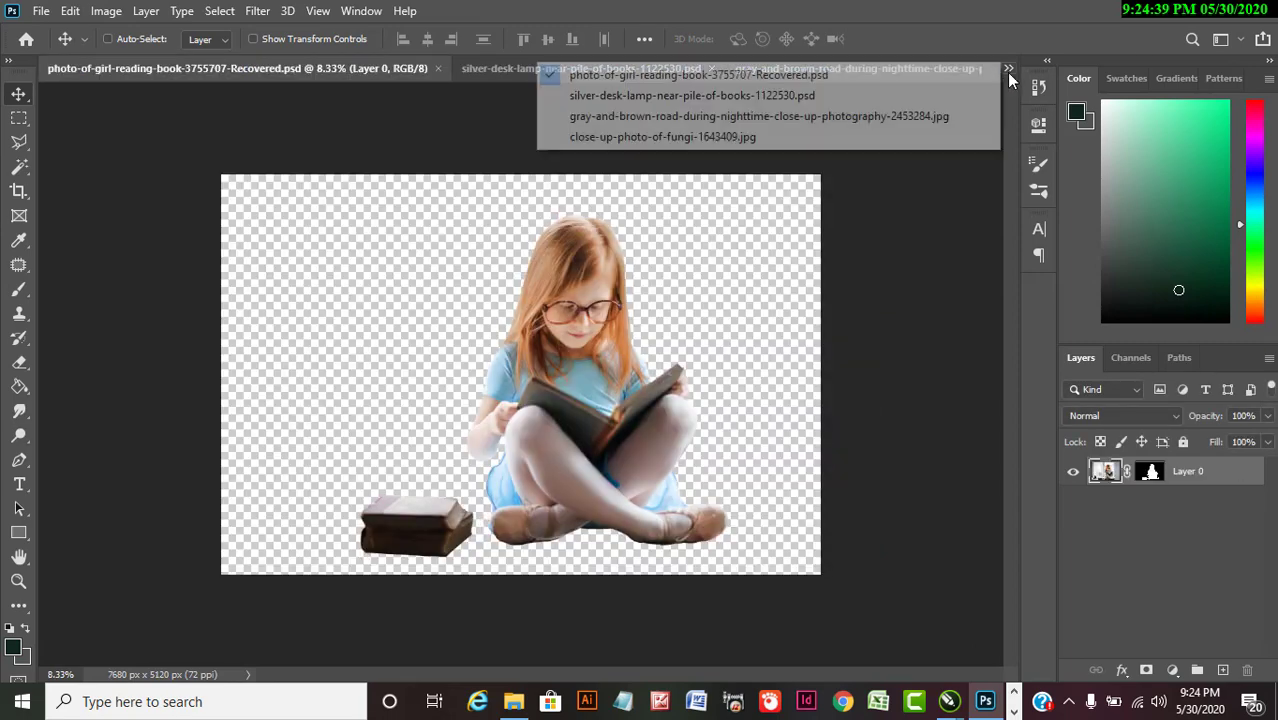
pyautogui.click(742, 95)
pyautogui.click(828, 74)
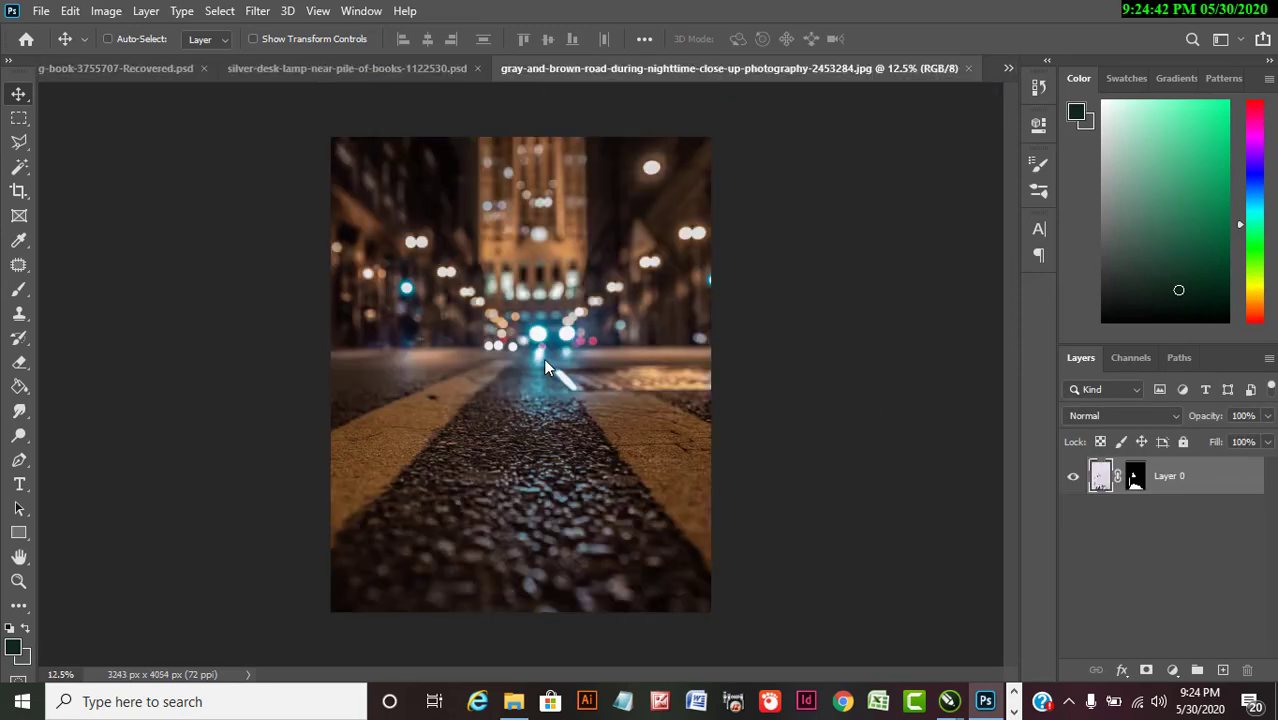
# Copy the close-up fungi photo into the night road document, placing it over most of the street image.
pyautogui.click(1008, 68)
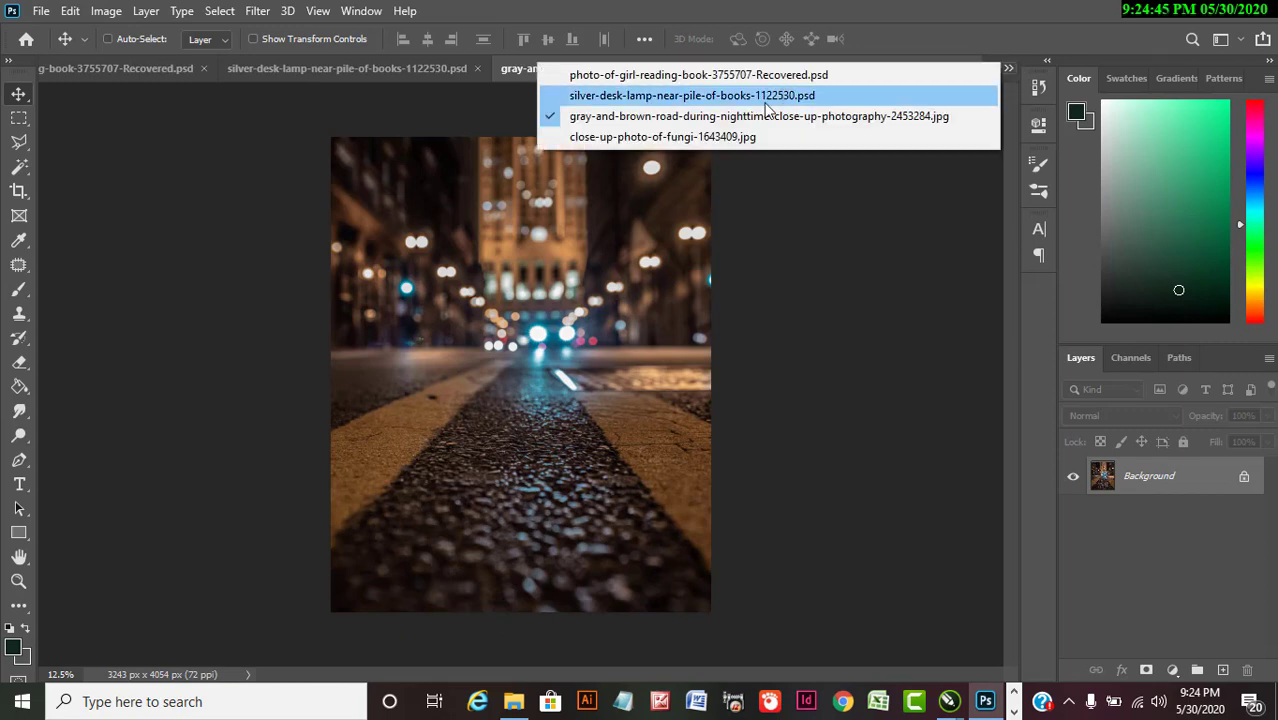
pyautogui.click(733, 140)
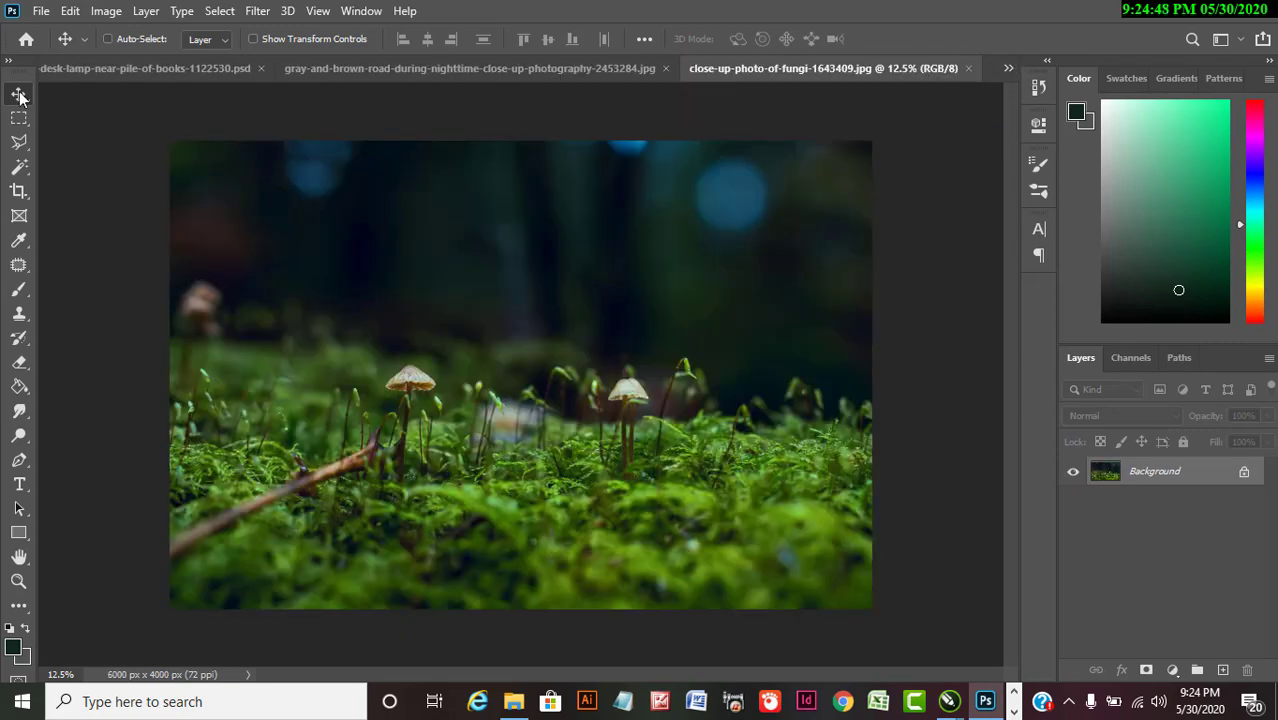
pyautogui.click(546, 73)
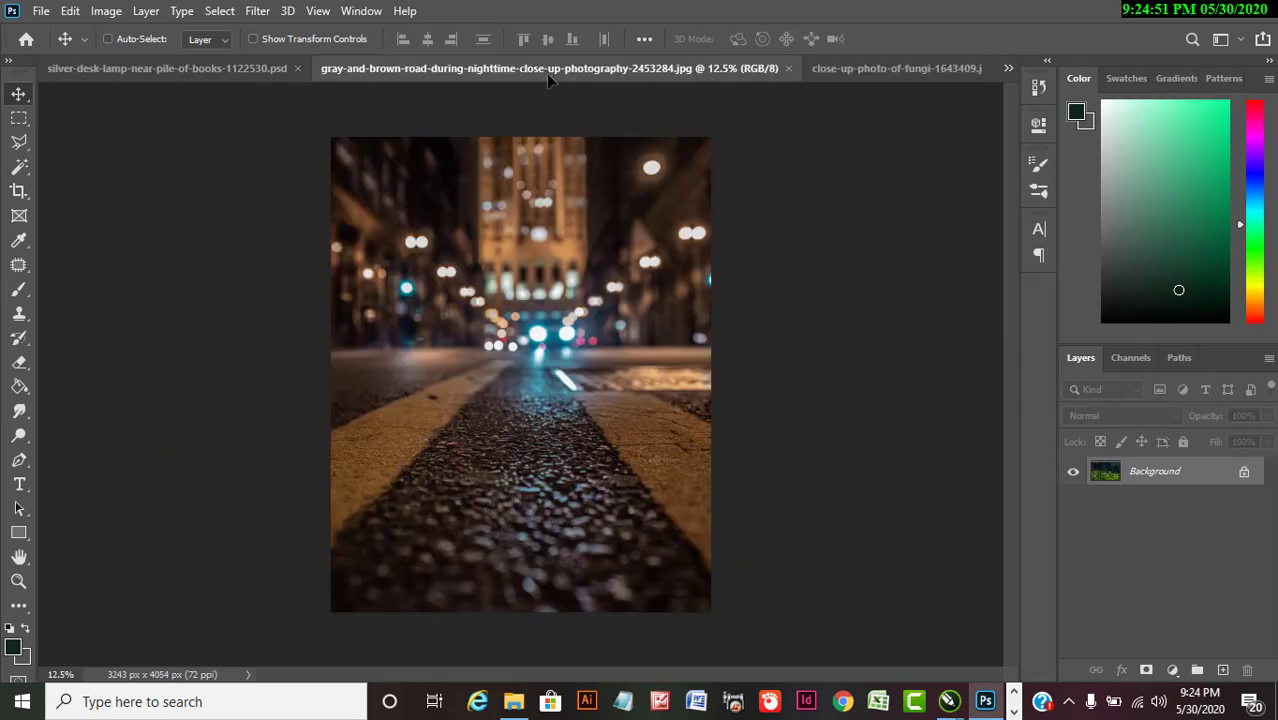
pyautogui.moveTo(521, 303); pyautogui.dragTo(546, 423)
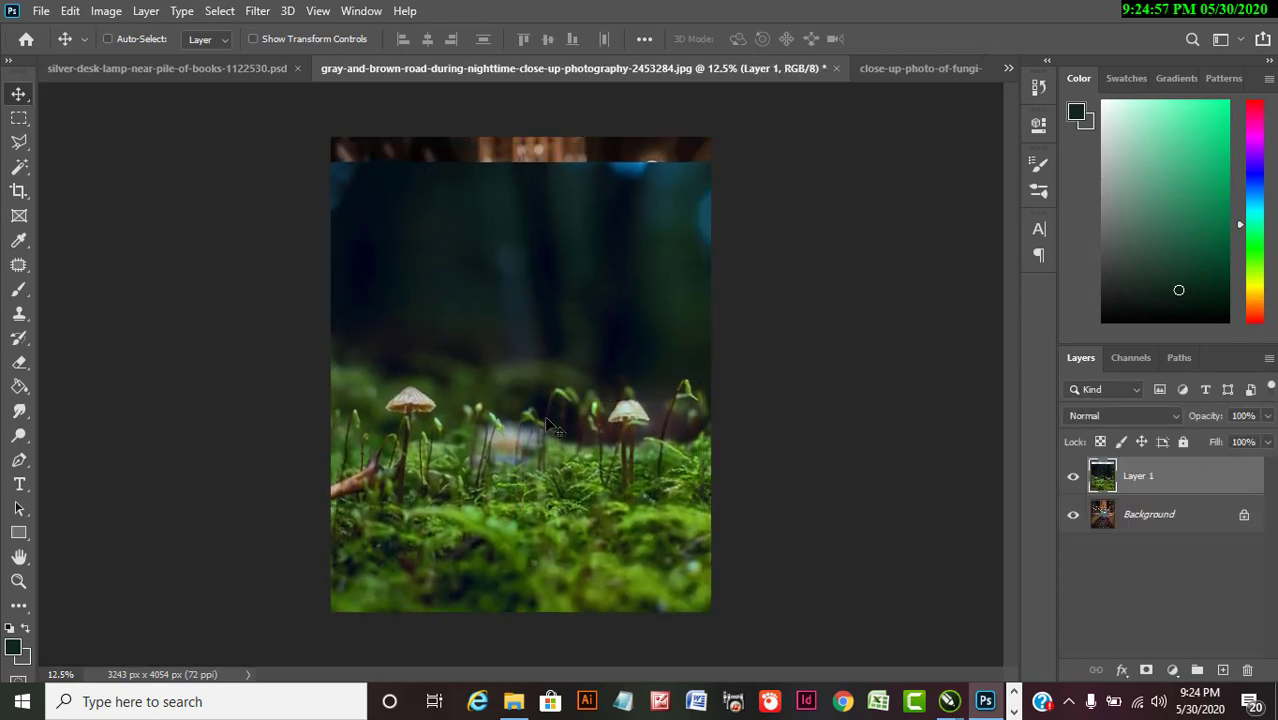
# Add a mask to the fungi layer and apply a linear white-to-black gradient that fades the moss upward into the road.
pyautogui.click(1147, 671)
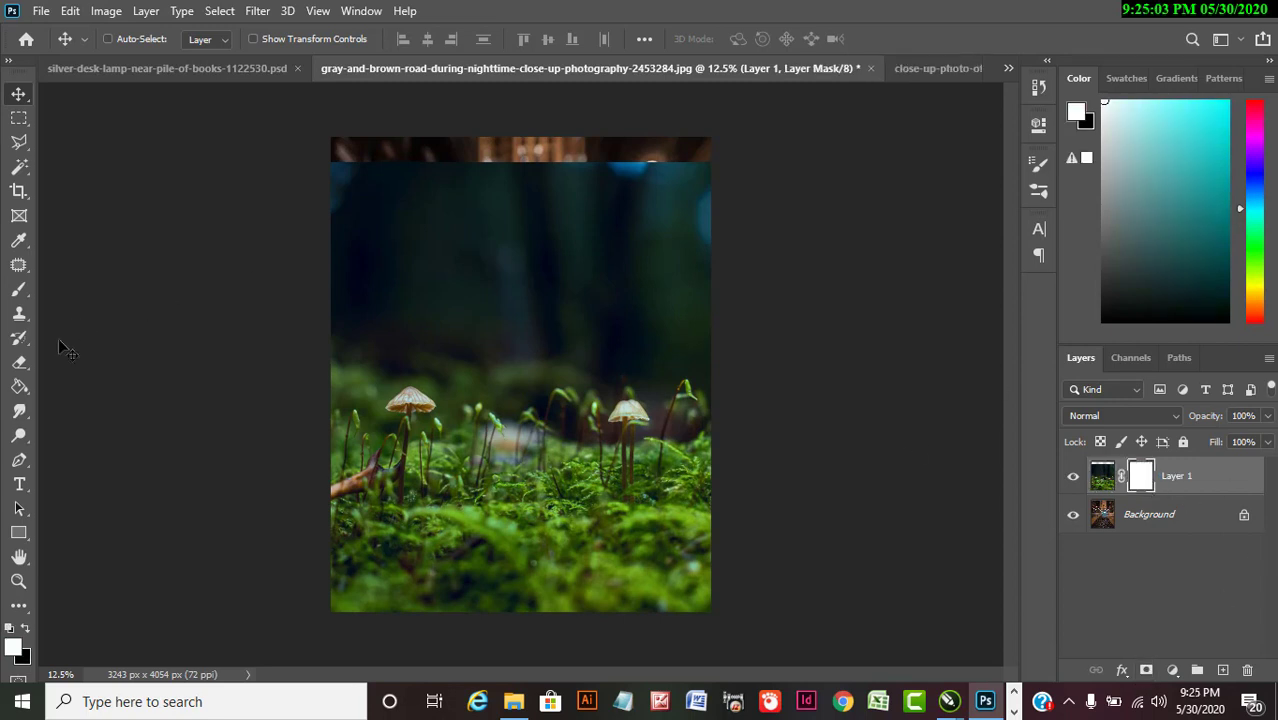
pyautogui.click(19, 387)
pyautogui.click(70, 384)
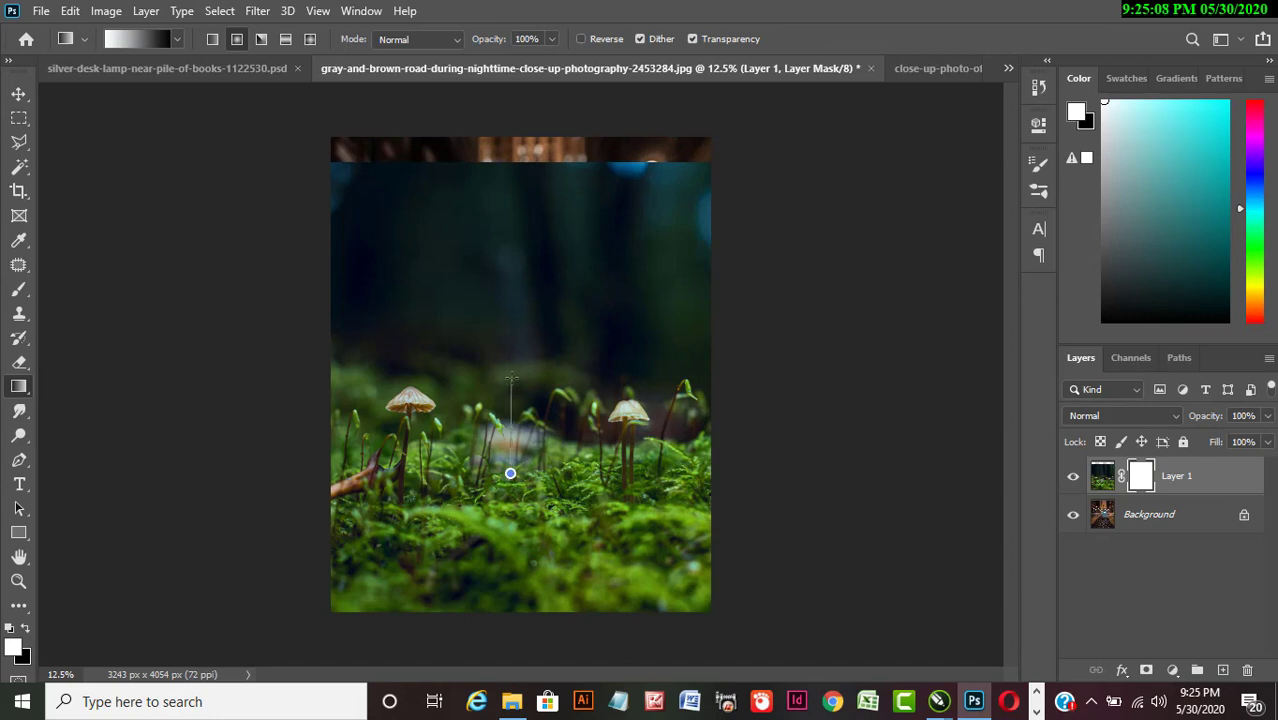
pyautogui.moveTo(510, 378); pyautogui.dragTo(511, 377)
pyautogui.hotkey('ctrl', 'z')
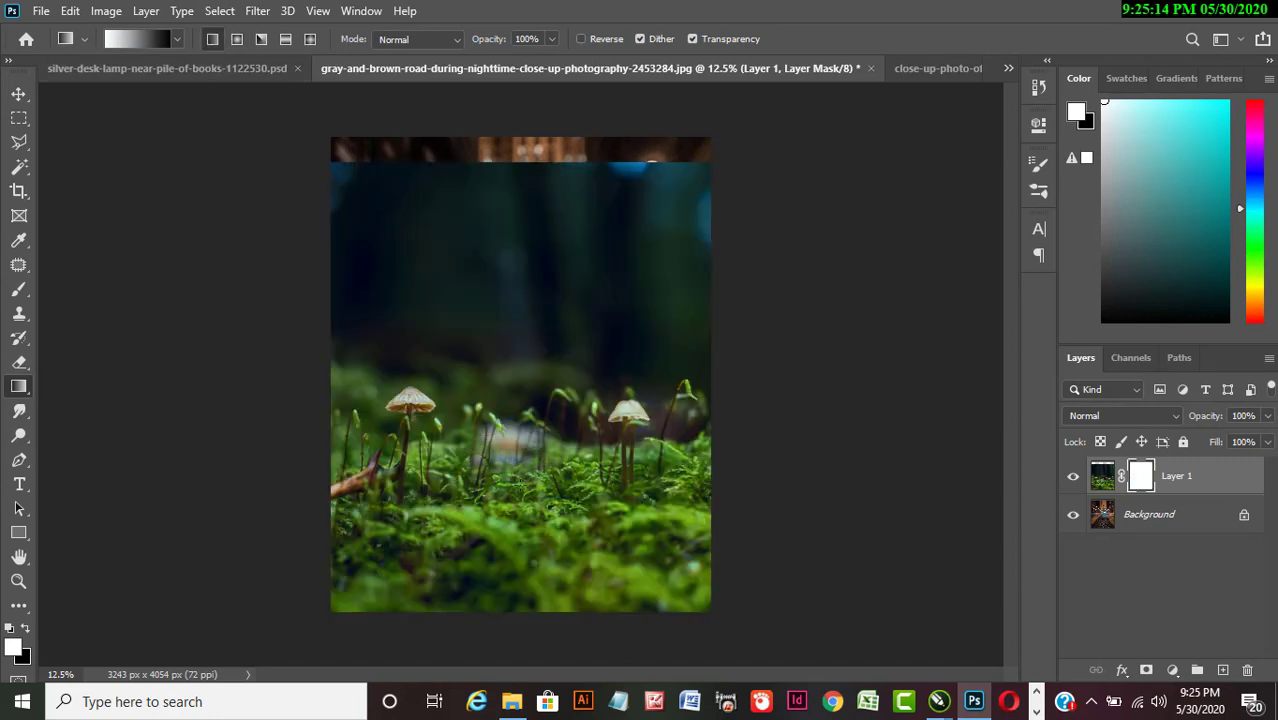
pyautogui.moveTo(519, 486); pyautogui.dragTo(520, 392)
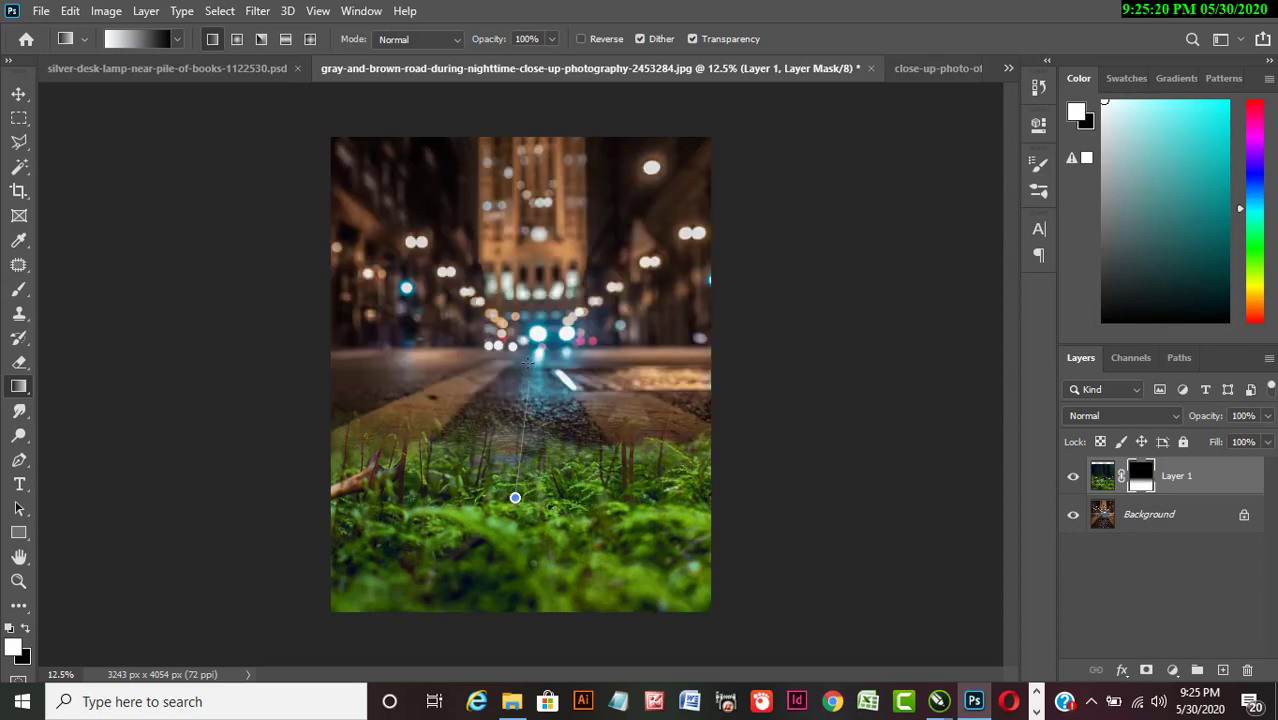
pyautogui.moveTo(527, 362); pyautogui.dragTo(512, 346)
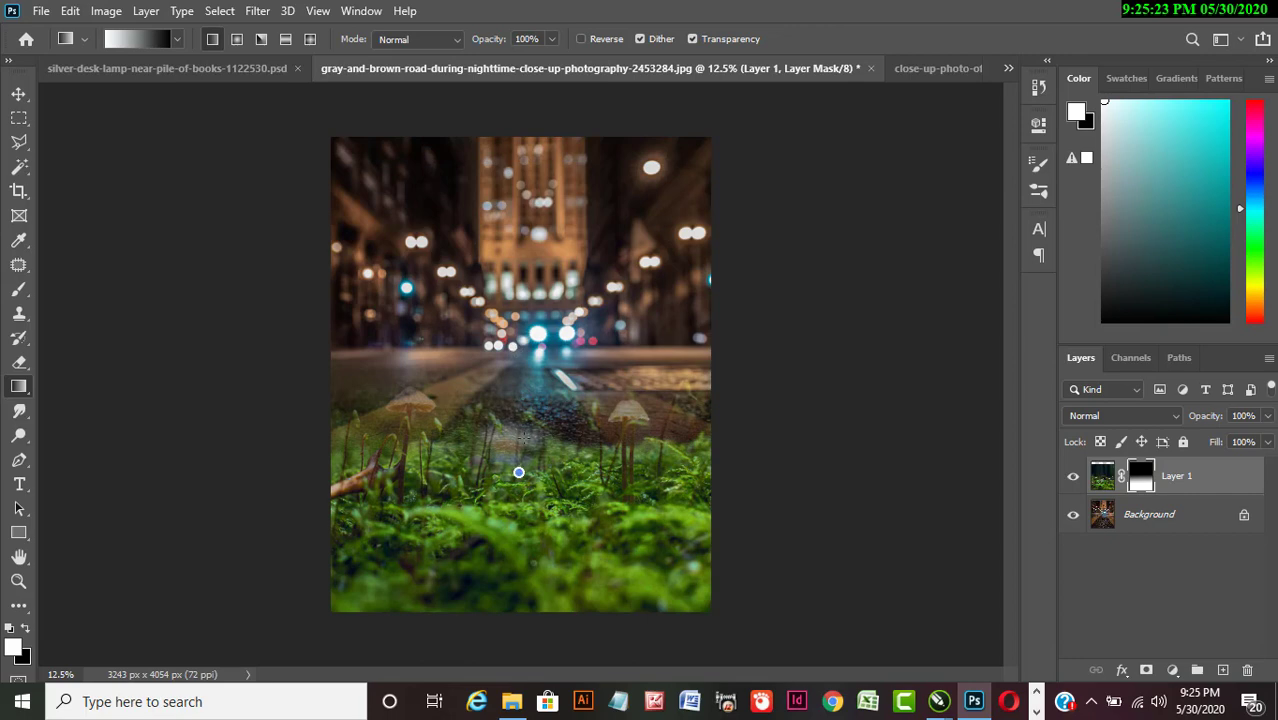
pyautogui.moveTo(518, 472); pyautogui.dragTo(527, 370)
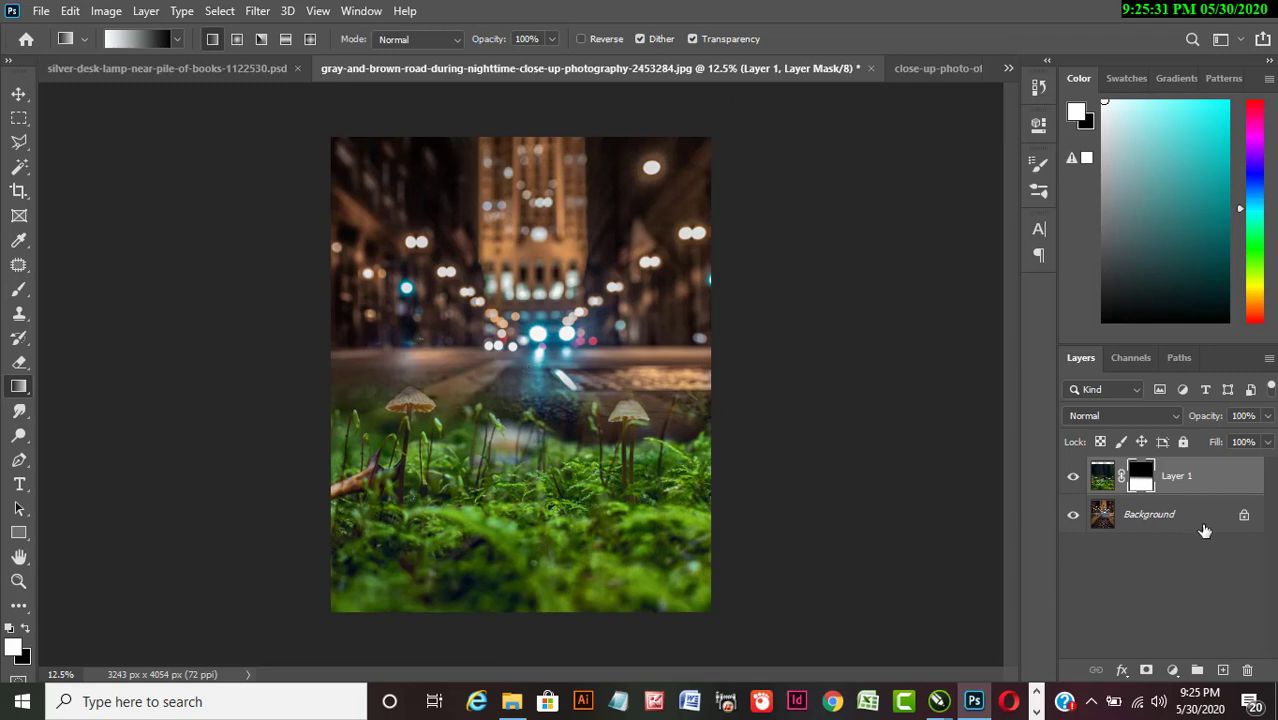
# Duplicate the road Background layer, enlarge the copy to about 151%, and center it horizontally over the canvas.
pyautogui.moveTo(1143, 522); pyautogui.dragTo(1222, 670)
pyautogui.click(18, 95)
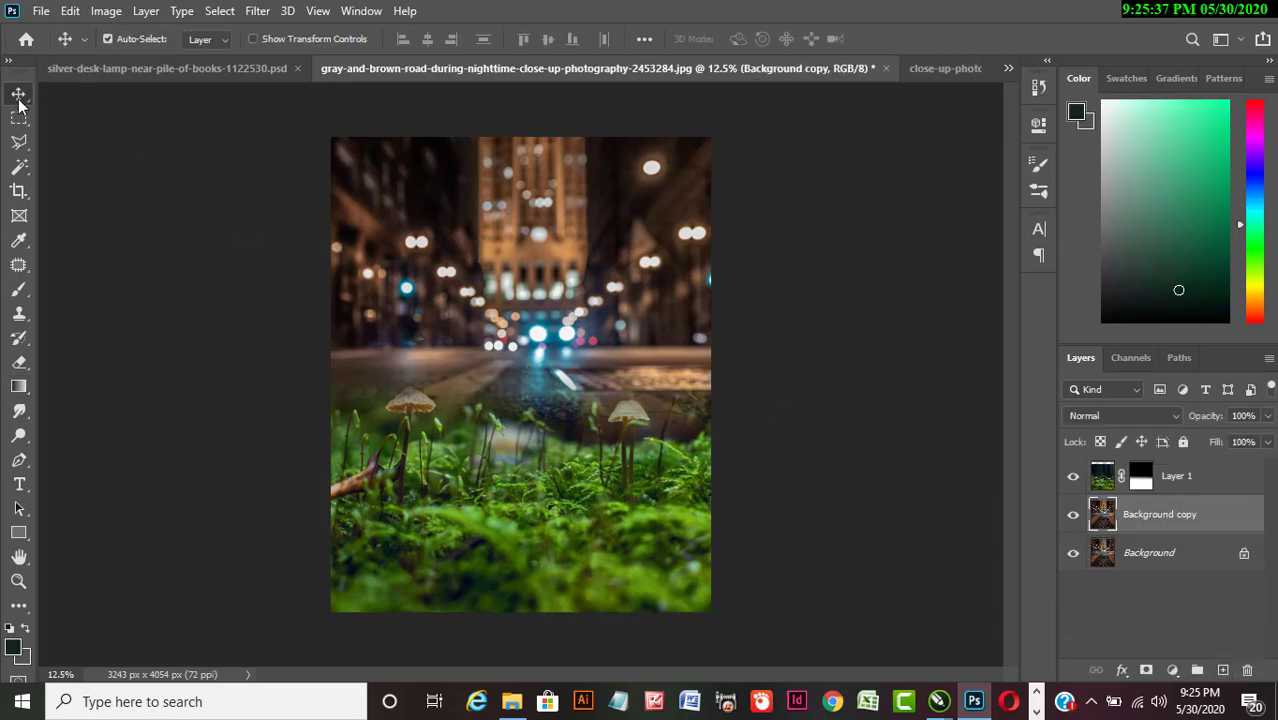
pyautogui.hotkey('ctrl', 't')
pyautogui.hotkey('ctrl', '-')
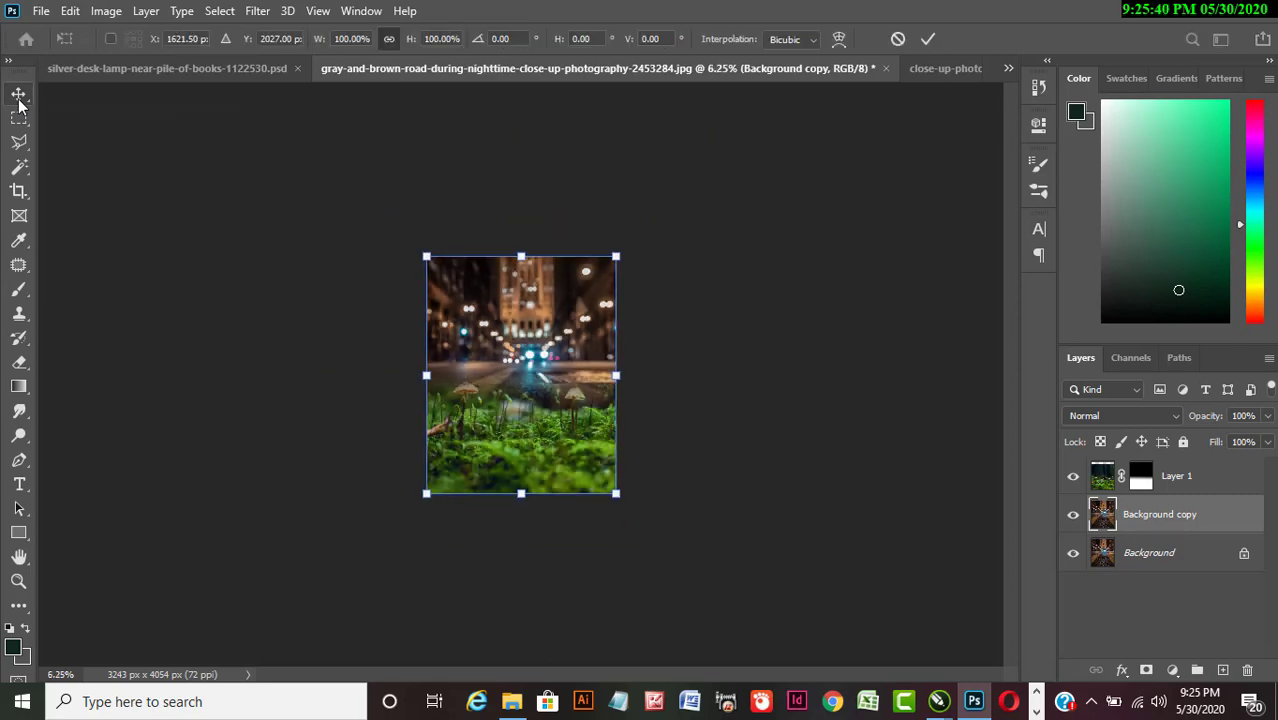
pyautogui.moveTo(615, 494); pyautogui.dragTo(710, 608)
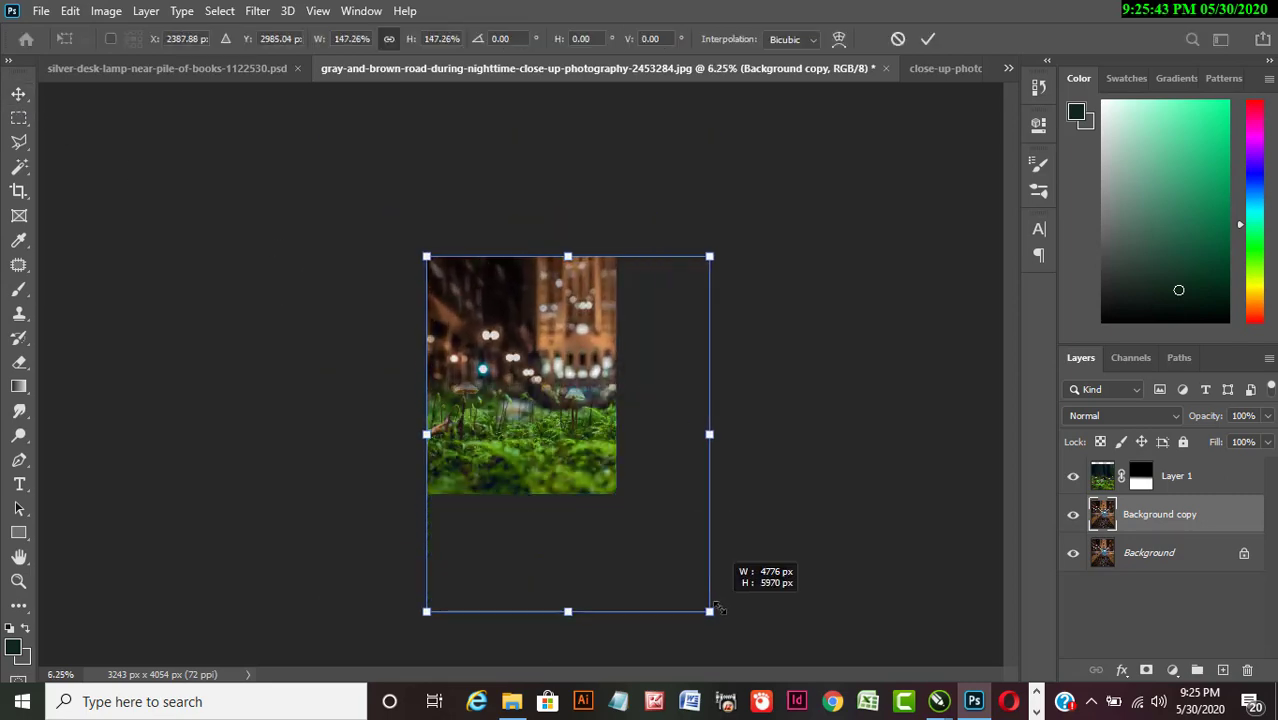
pyautogui.moveTo(659, 402); pyautogui.dragTo(614, 399)
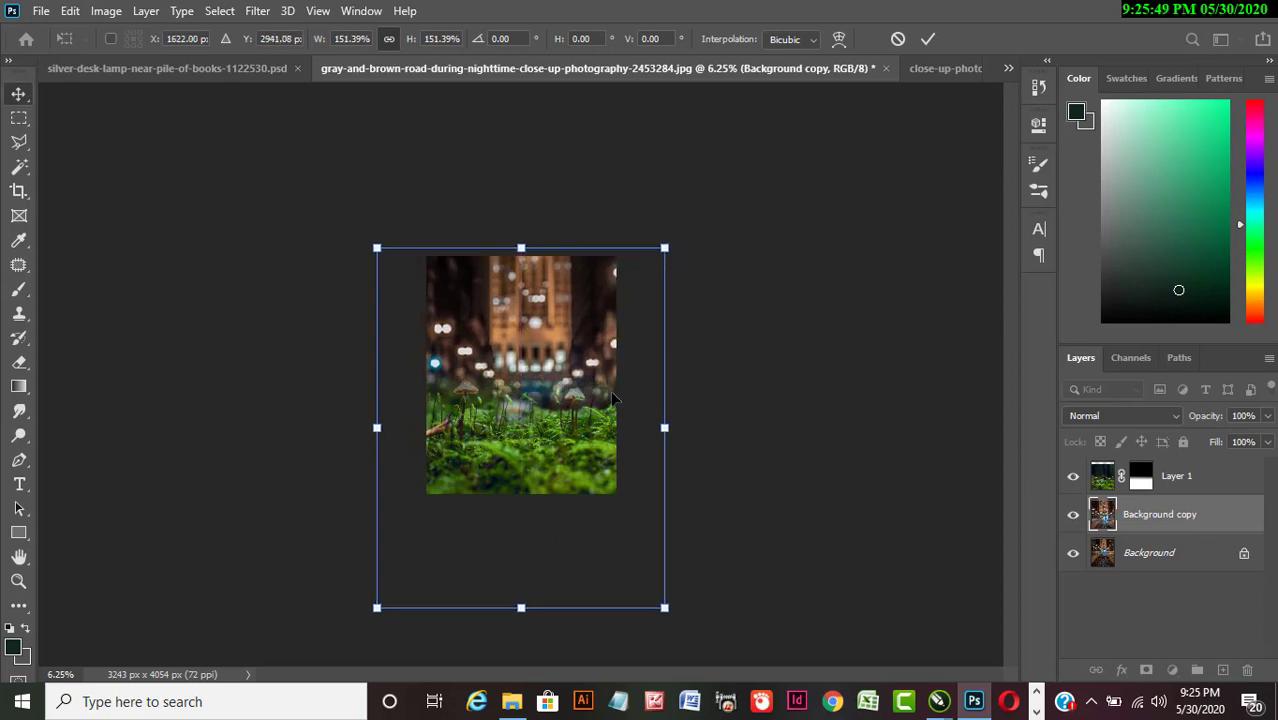
pyautogui.press('Return')
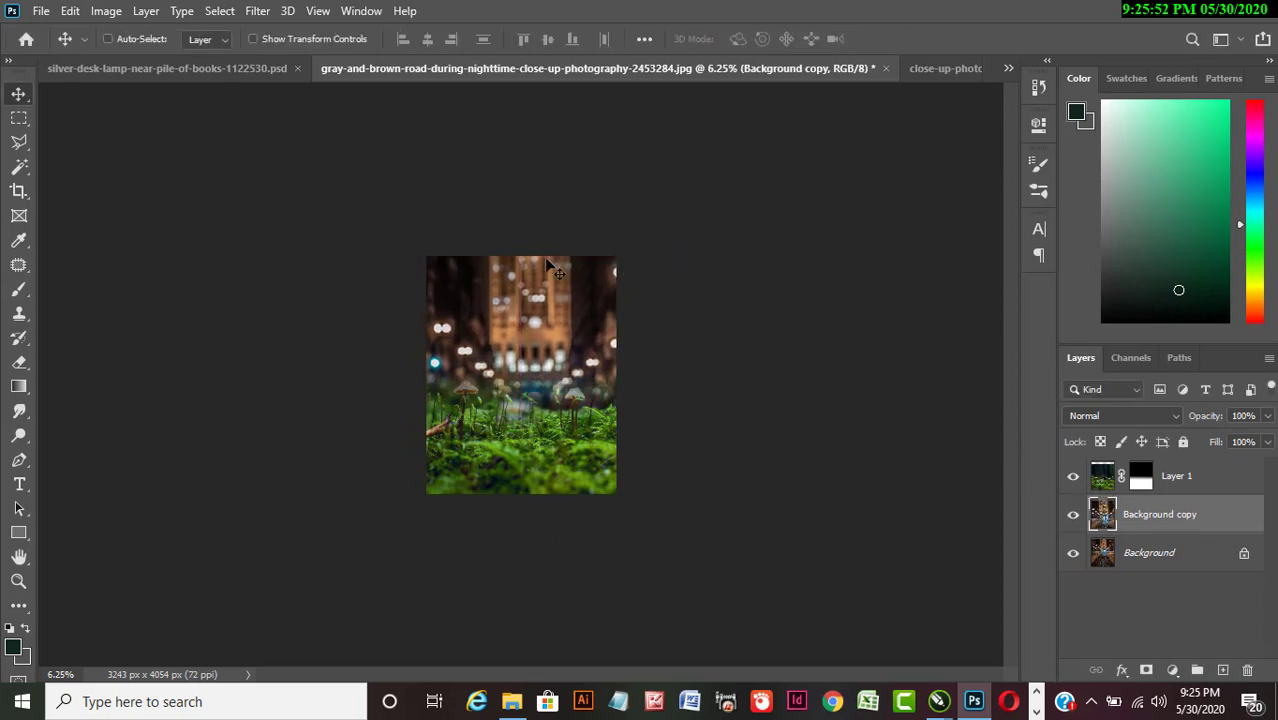
# Extend the canvas with the Crop tool to about 3243 x 4566 px, adding space above the image.
pyautogui.click(28, 190)
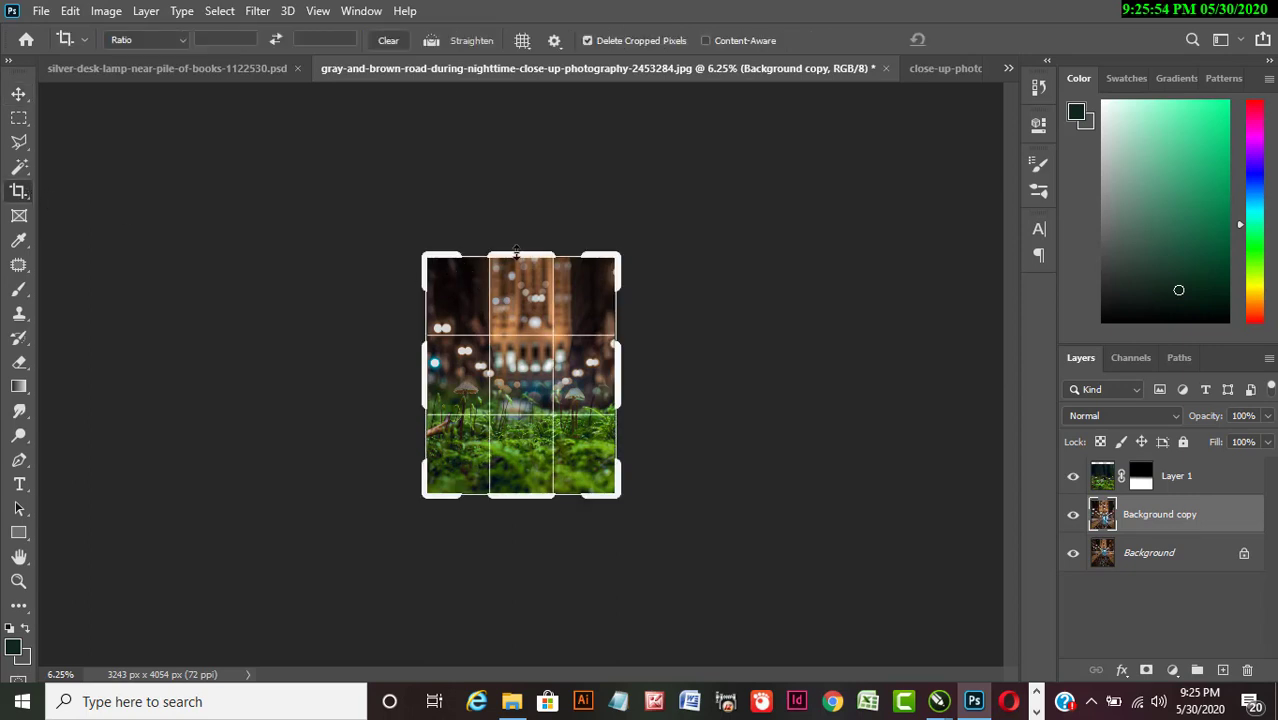
pyautogui.moveTo(512, 255); pyautogui.dragTo(529, 236)
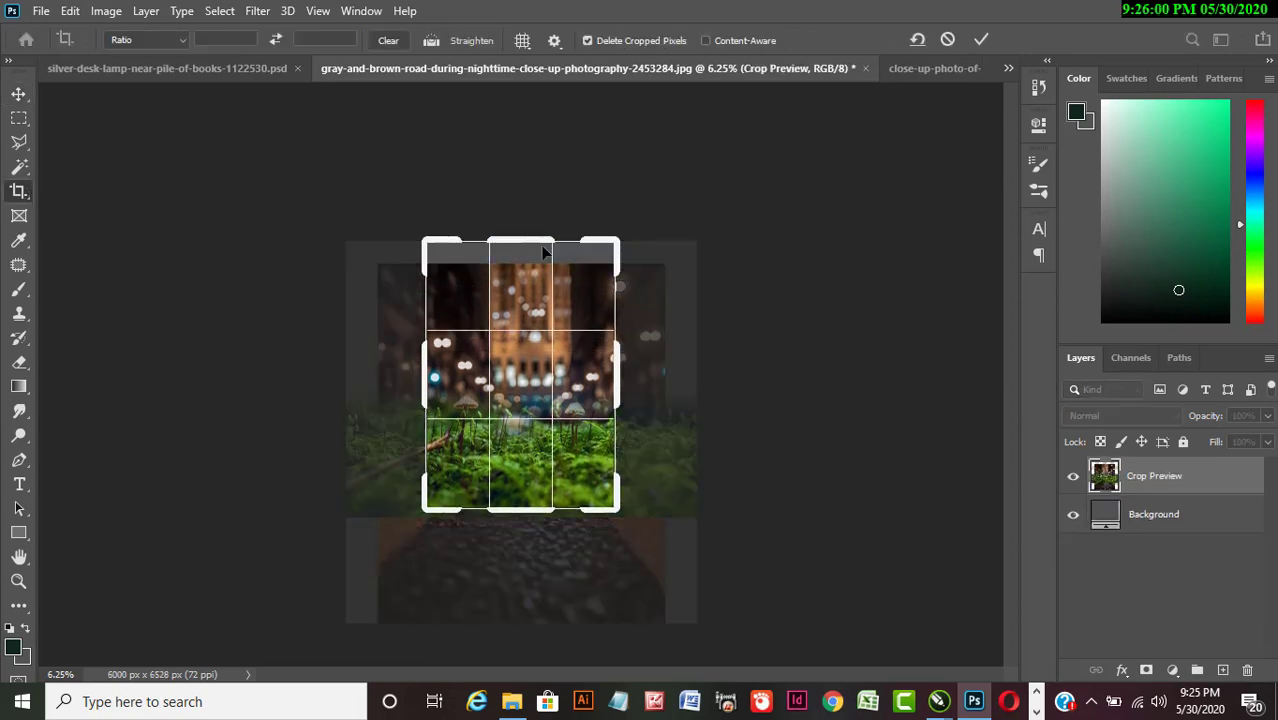
pyautogui.press('Return')
# Move the Background copy layer up until the street photo covers the empty strip at the top of the canvas.
pyautogui.click(18, 93)
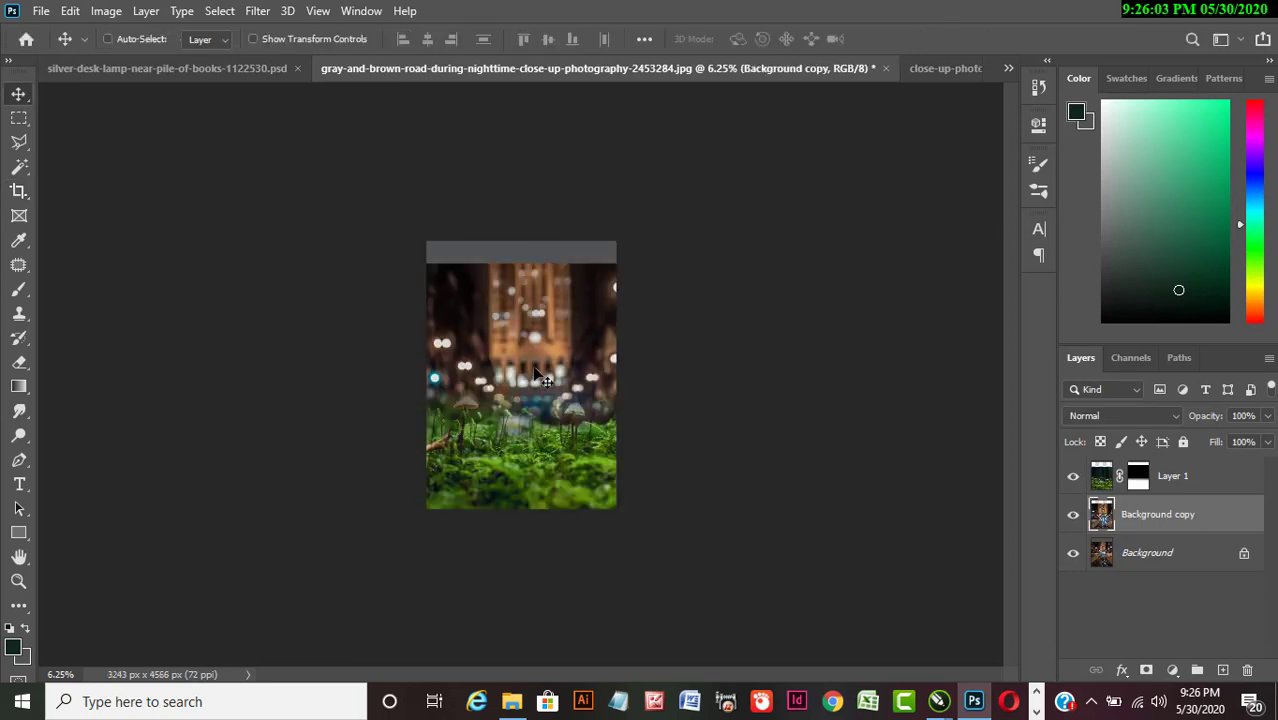
pyautogui.hotkey('ctrl', '+')
pyautogui.rightClick(604, 320)
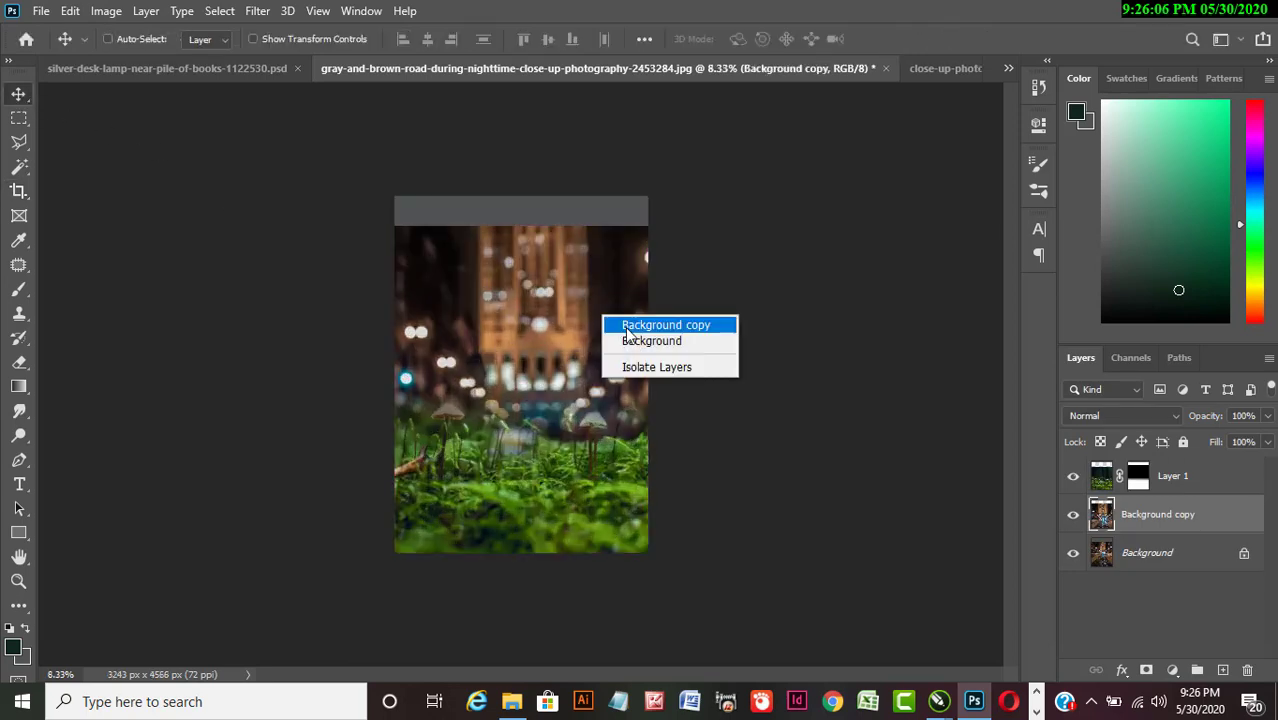
pyautogui.click(627, 326)
pyautogui.moveTo(519, 301); pyautogui.dragTo(519, 280)
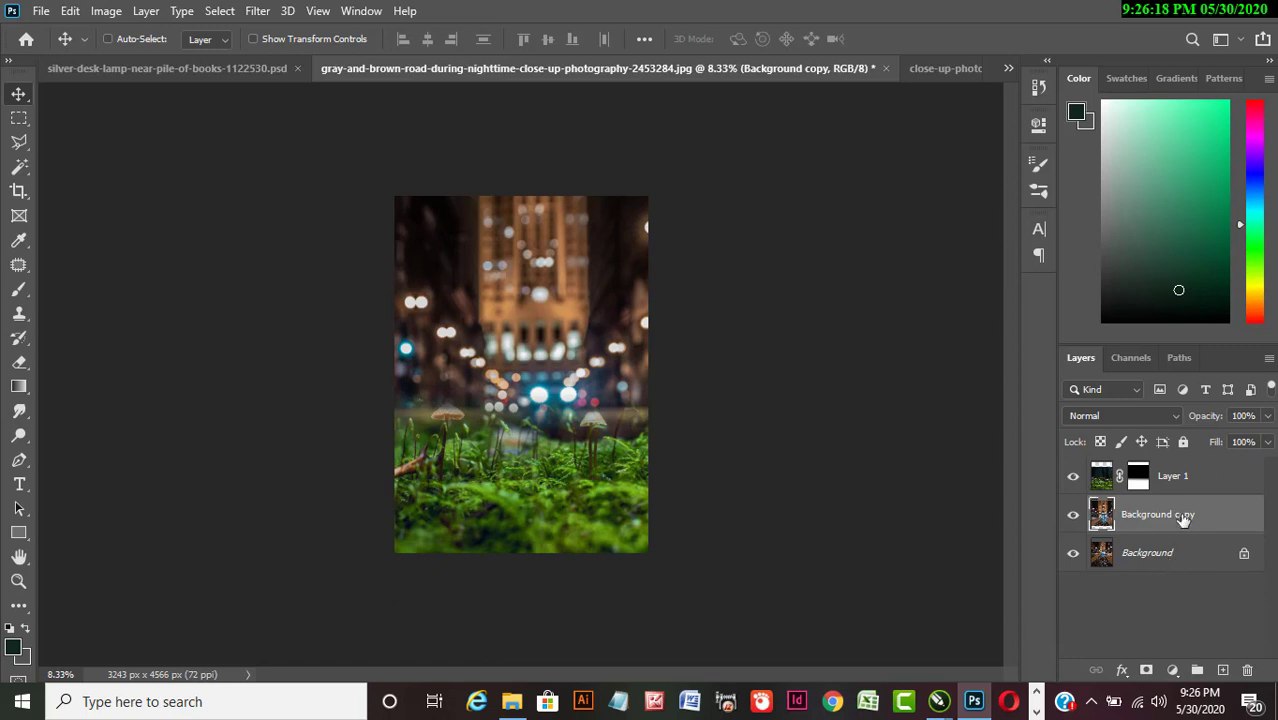
pyautogui.click(1172, 670)
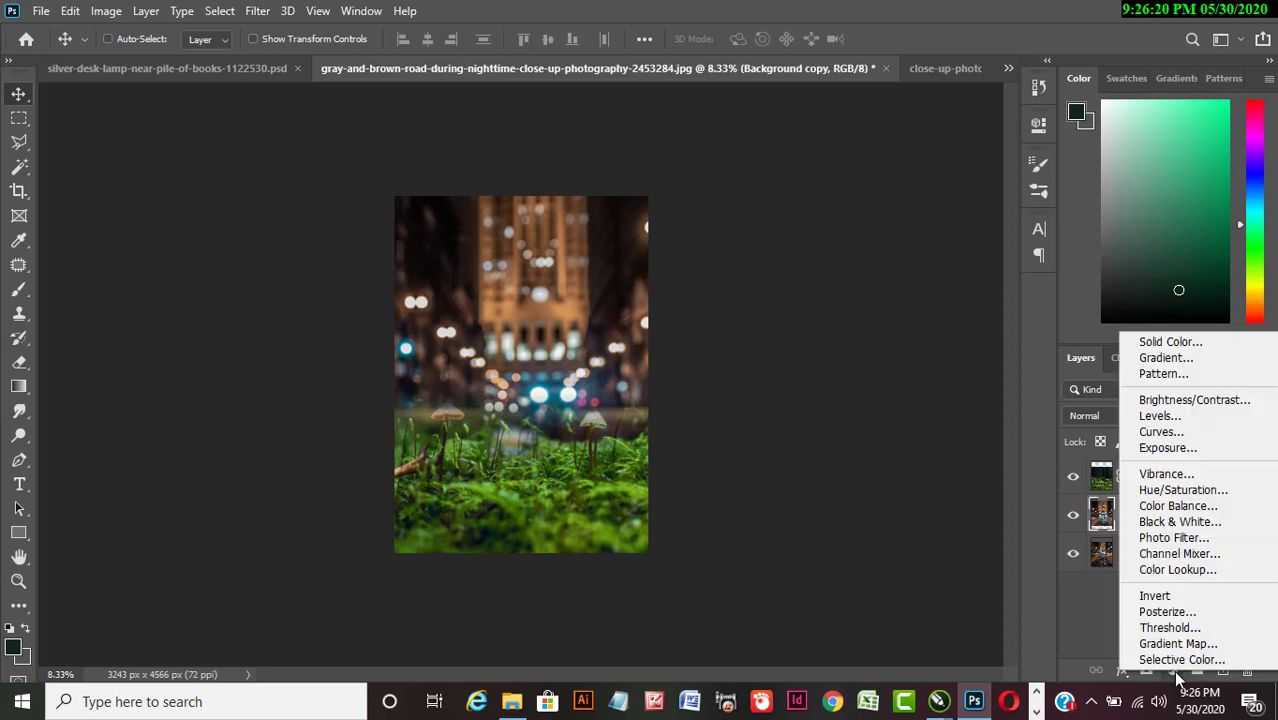
pyautogui.click(838, 463)
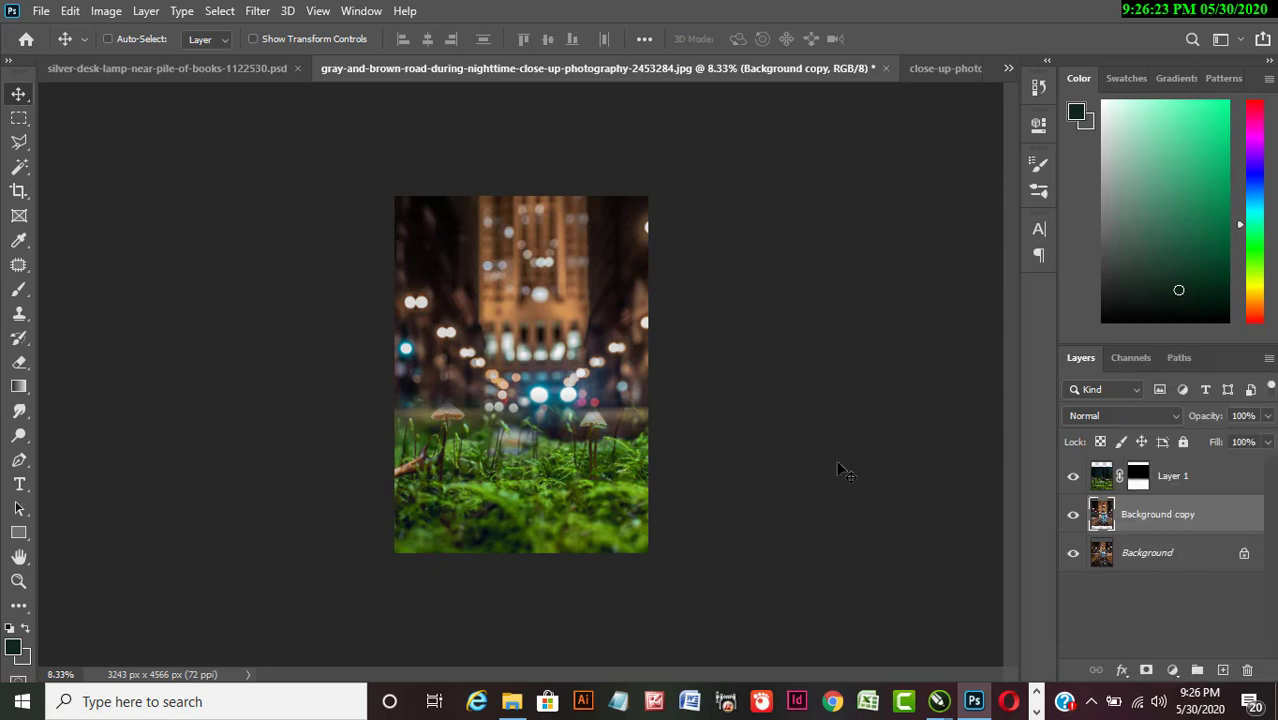
# Copy the masked desk lamp and books into the road composite, above the fungi layer, and position them on the moss.
pyautogui.click(222, 70)
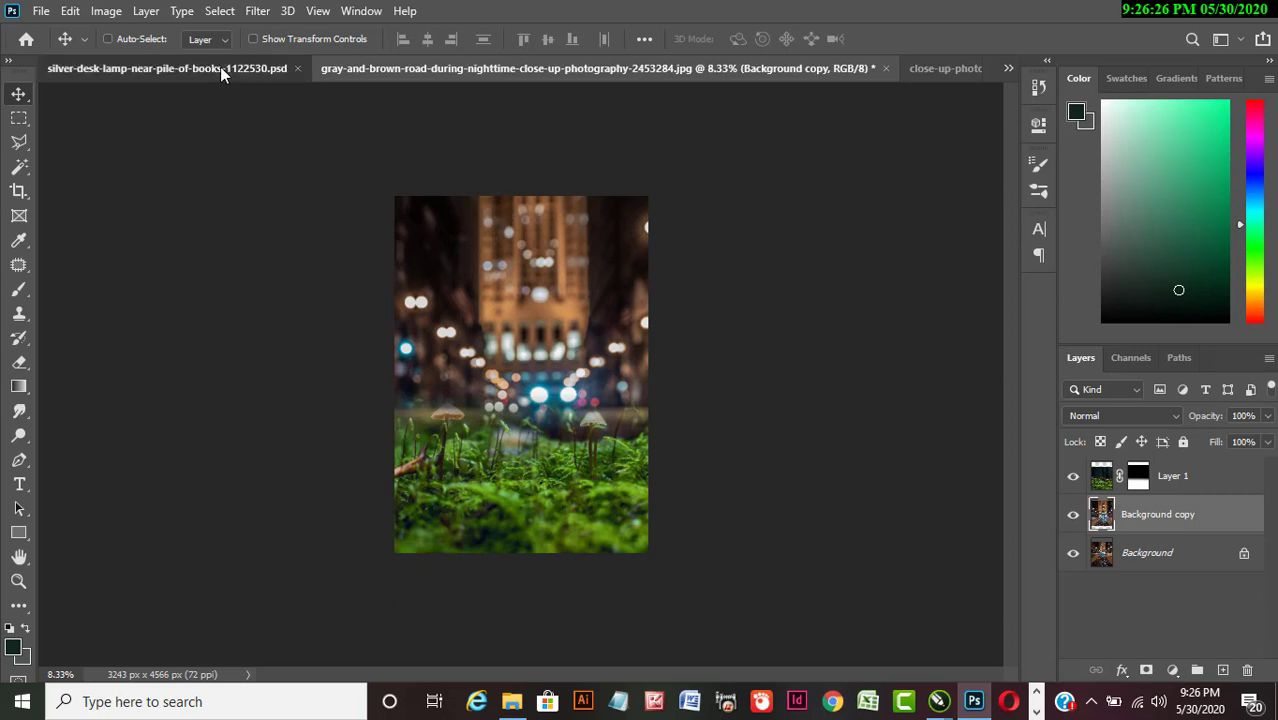
pyautogui.moveTo(609, 472); pyautogui.dragTo(504, 323)
pyautogui.moveTo(1228, 528); pyautogui.dragTo(1226, 462)
pyautogui.moveTo(573, 490); pyautogui.dragTo(583, 465)
# Scale the lamp and books layer up slightly and shift it down so the books sit lower on the moss.
pyautogui.hotkey('ctrl', 't')
pyautogui.hotkey('ctrl', '+')
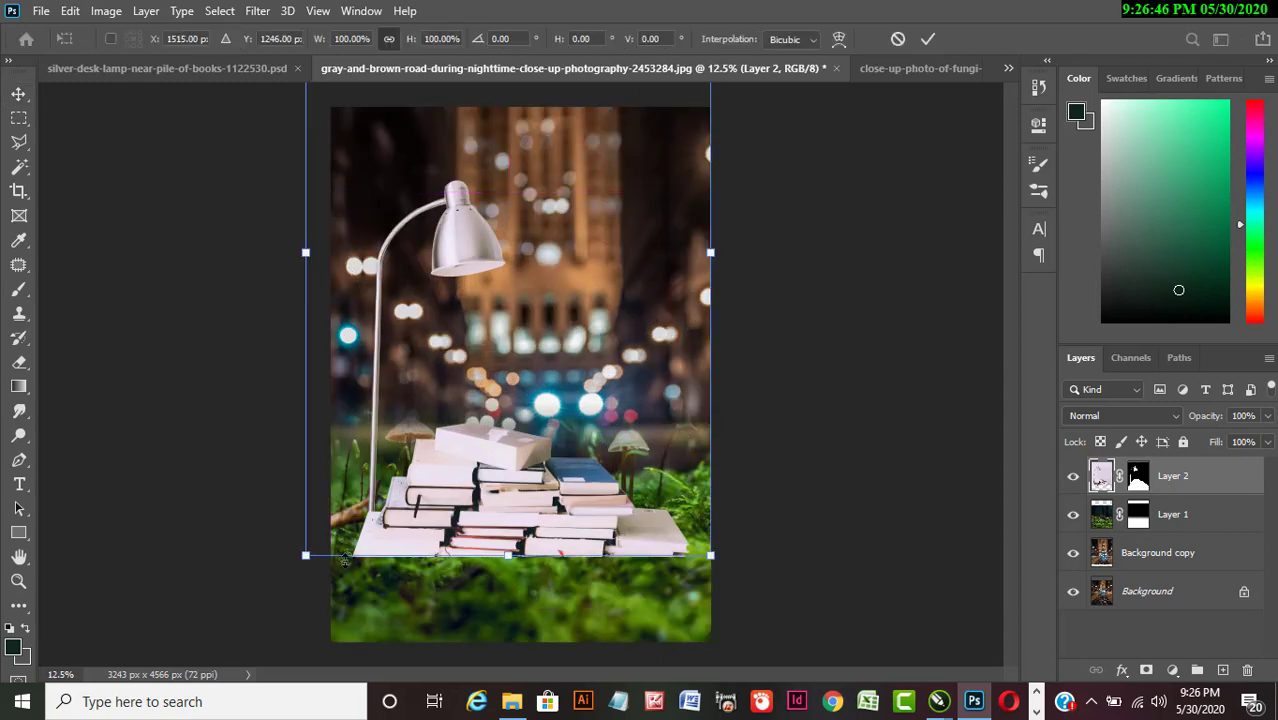
pyautogui.moveTo(305, 555); pyautogui.dragTo(299, 565)
pyautogui.moveTo(560, 507); pyautogui.dragTo(565, 519)
pyautogui.press('Return')
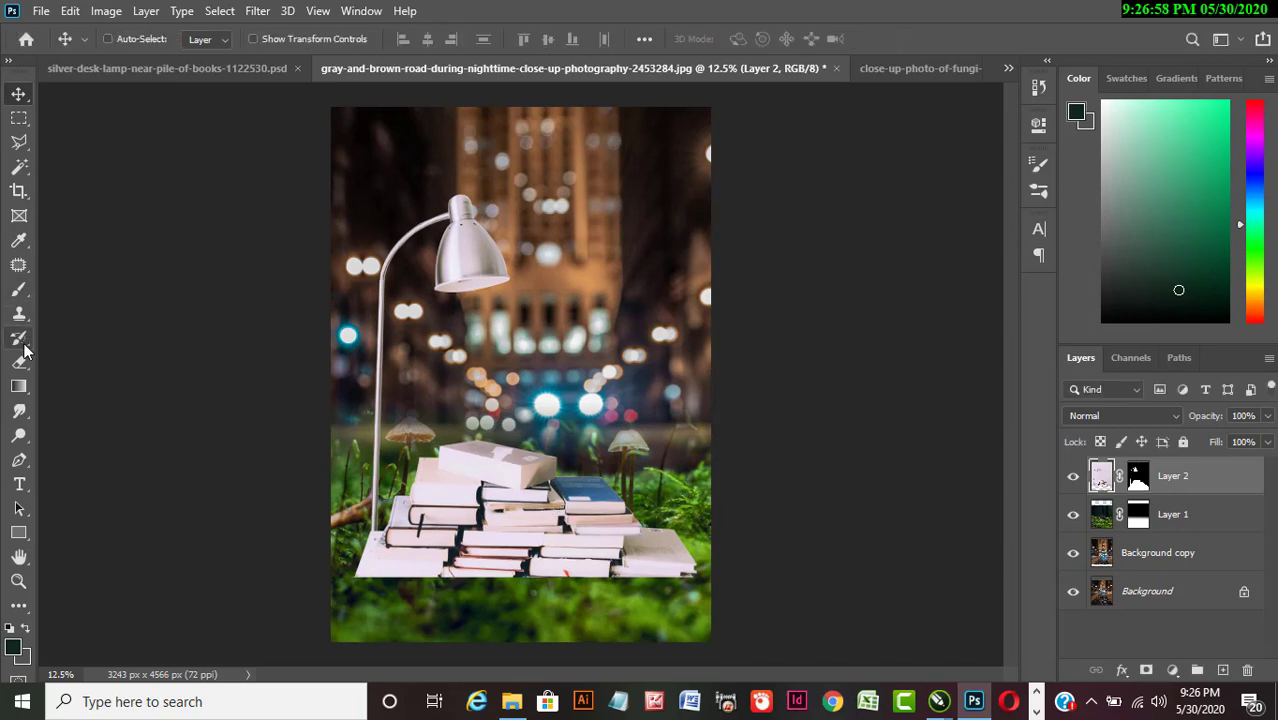
# Target the lamp and books layer's mask with the Eraser tool and choose the leaves12 brush.
pyautogui.click(19, 386)
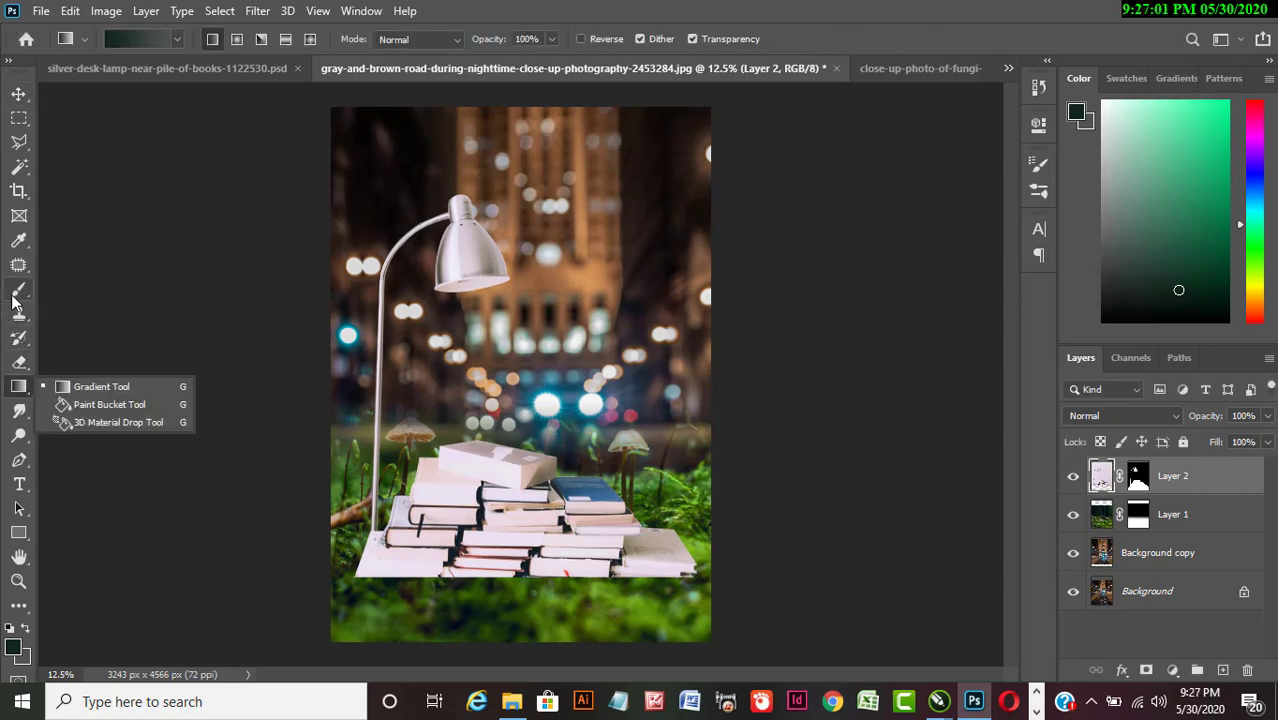
pyautogui.click(16, 365)
pyautogui.click(1138, 480)
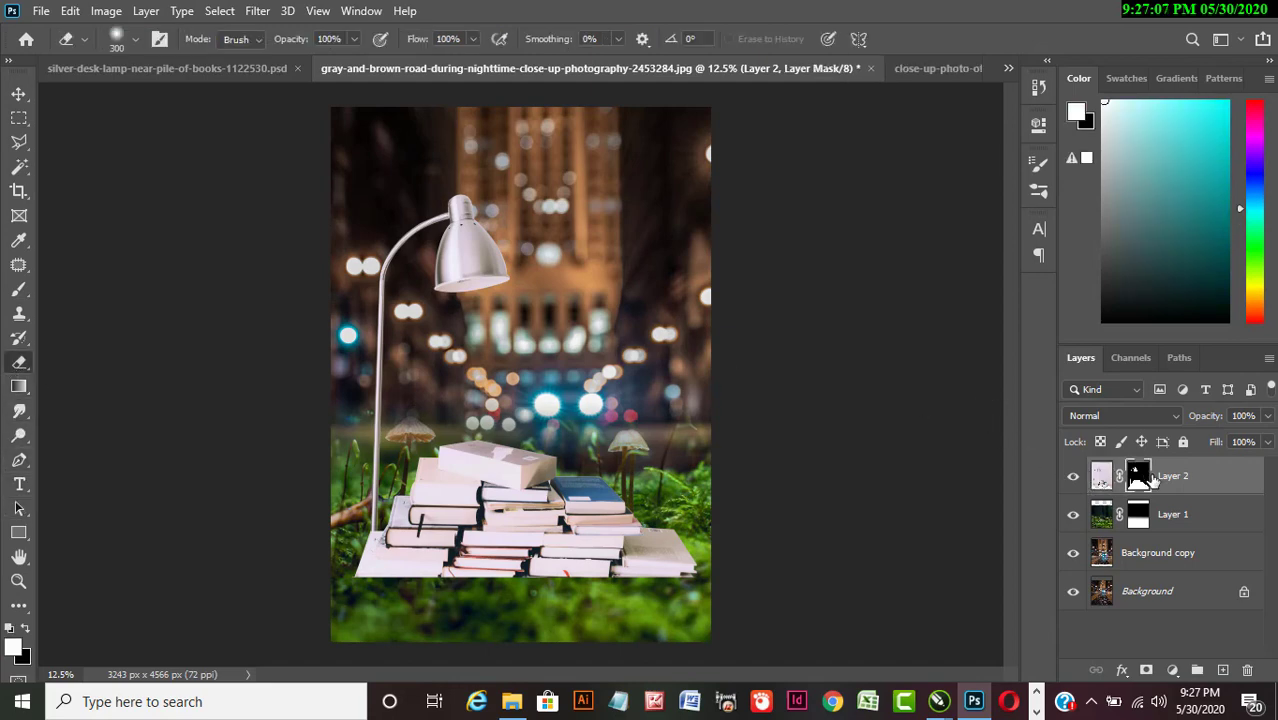
pyautogui.click(83, 42)
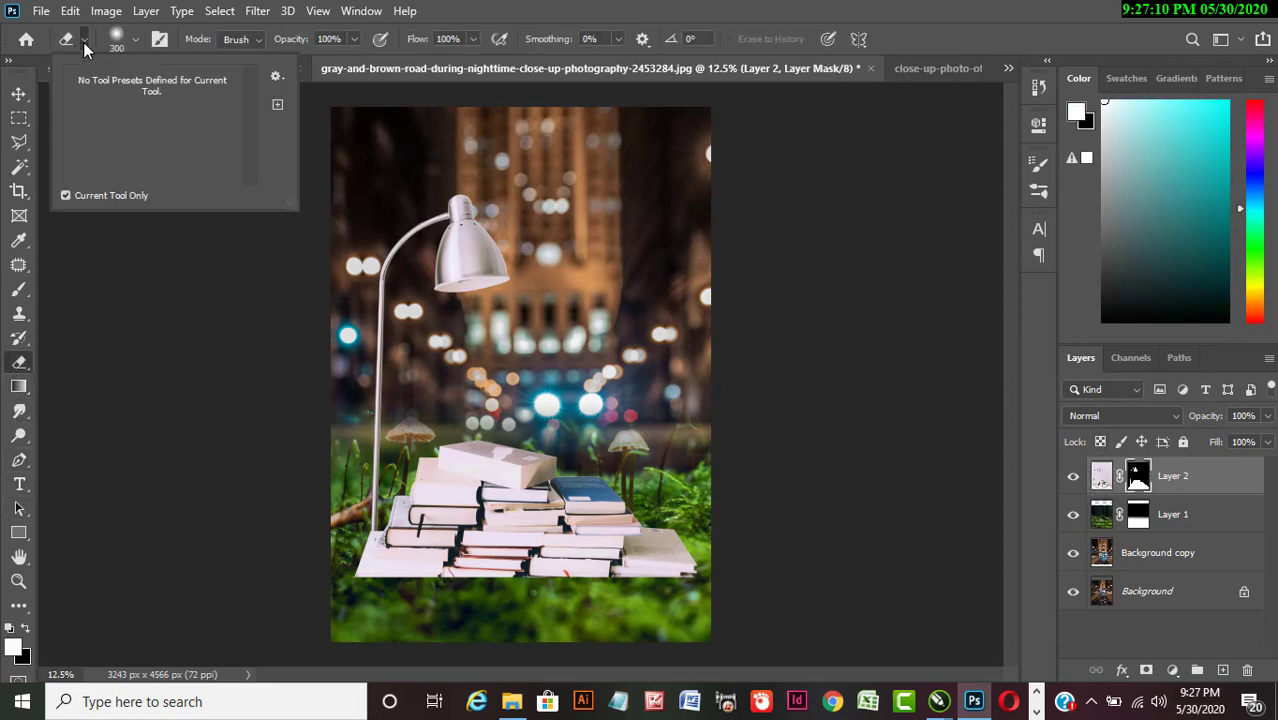
pyautogui.click(136, 40)
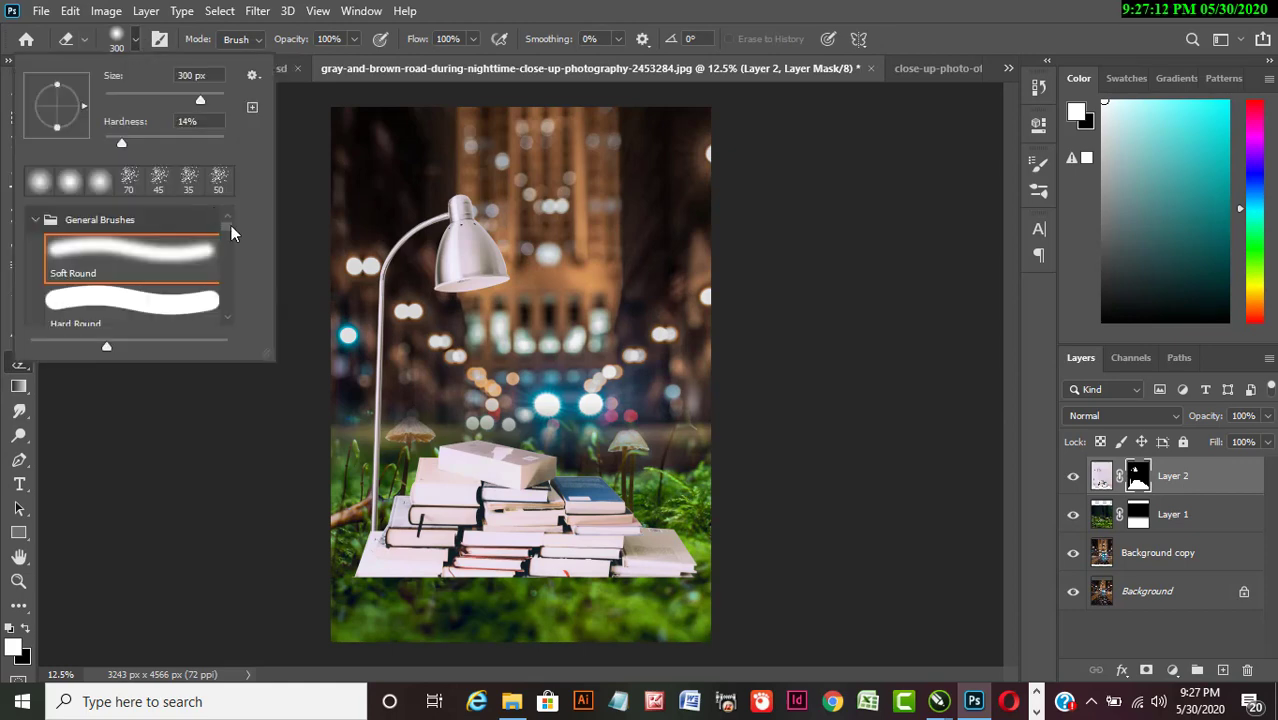
pyautogui.moveTo(231, 227); pyautogui.dragTo(230, 237)
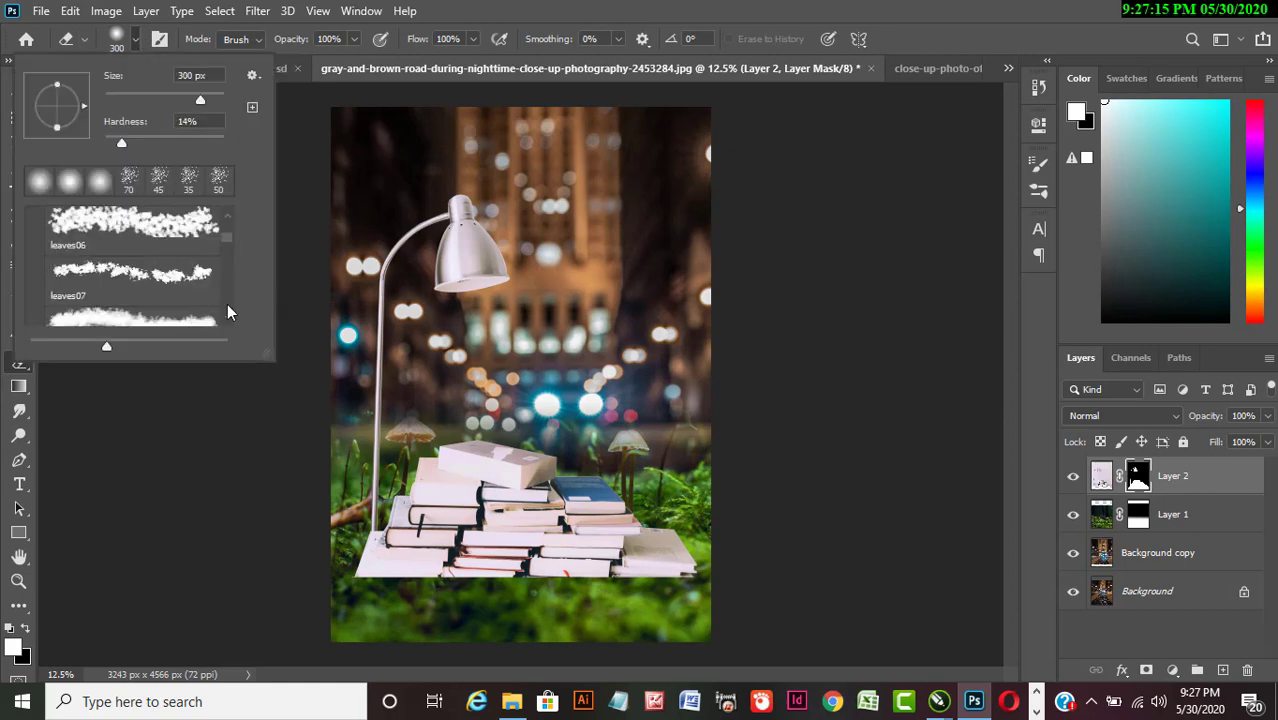
pyautogui.moveTo(229, 235); pyautogui.dragTo(229, 237)
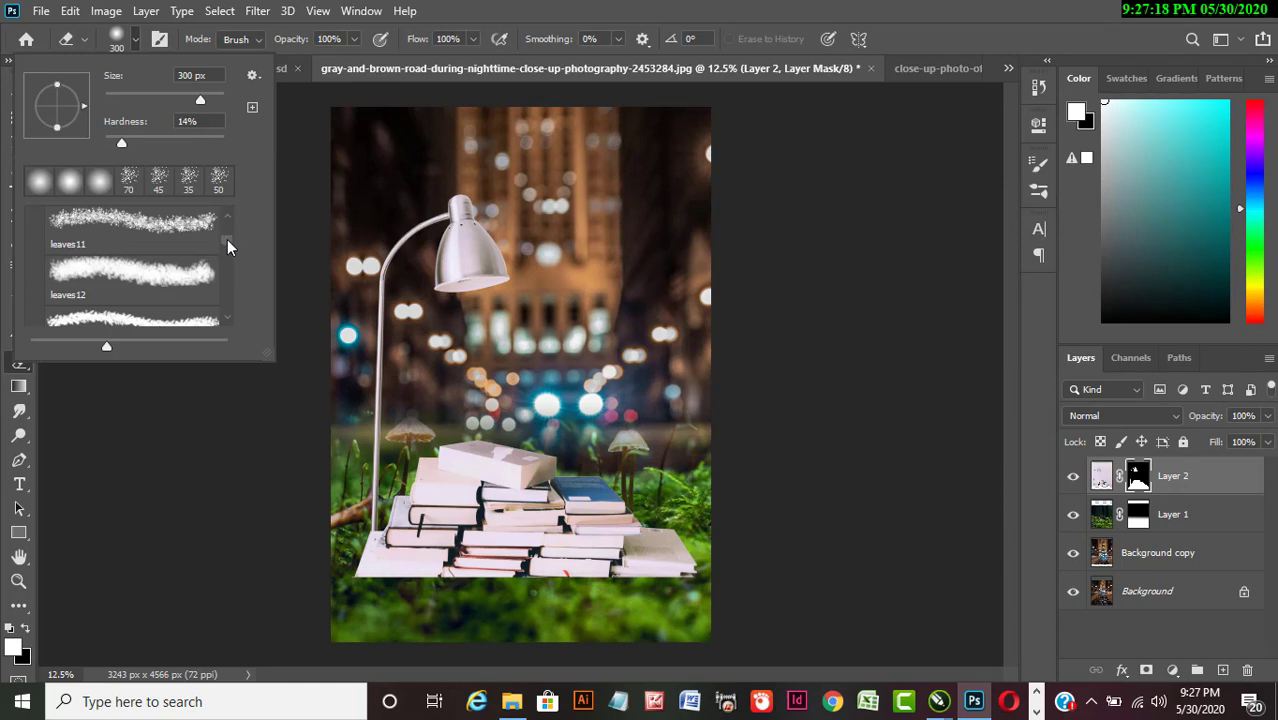
pyautogui.doubleClick(164, 279)
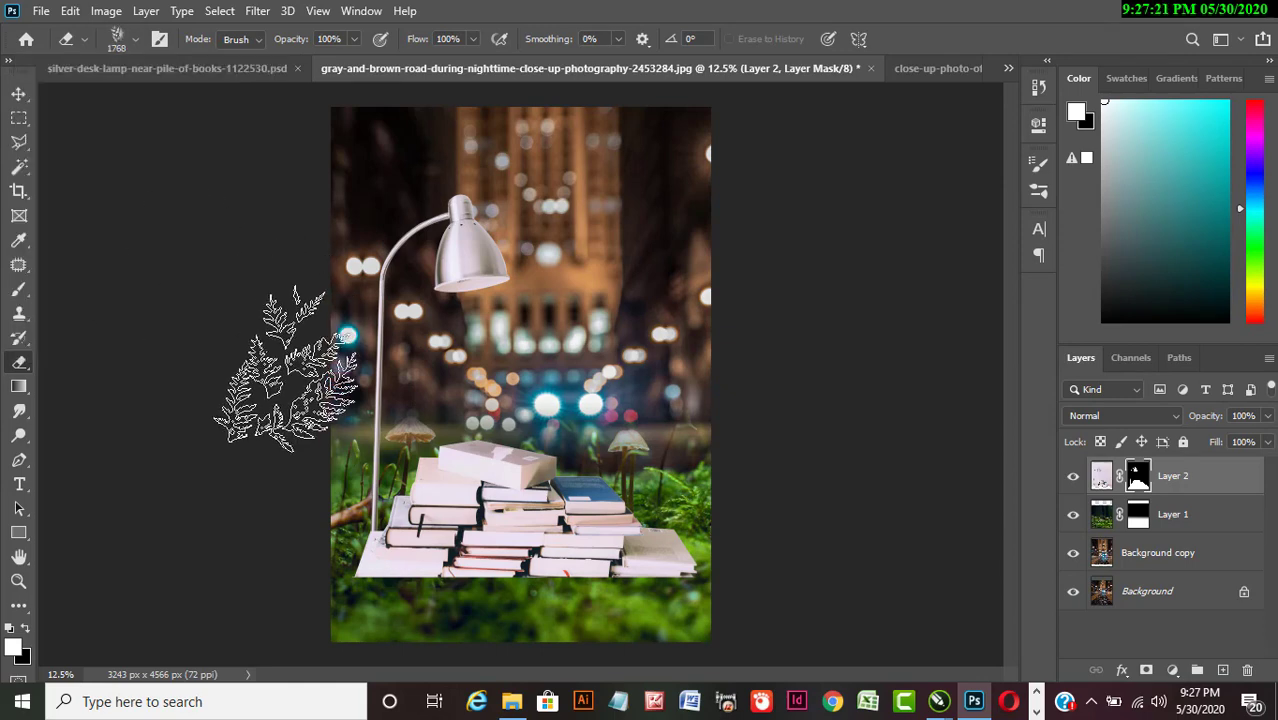
# Reduce the leaf-shaped eraser to 700 px and mask away the lower left edge of the books so the moss overlaps them.
pyautogui.click(452, 505)
pyautogui.press('[')
pyautogui.press('[')
pyautogui.press('[')
pyautogui.press('[')
pyautogui.press('[')
pyautogui.press('[')
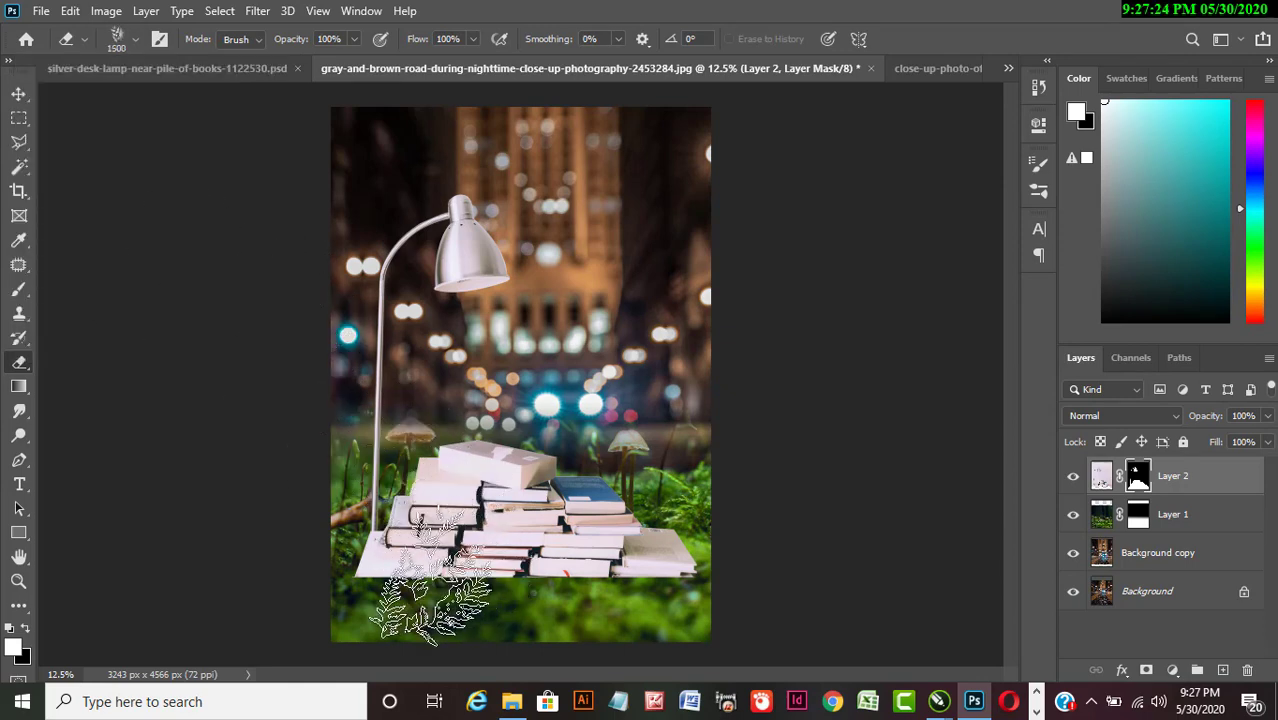
pyautogui.press('[')
pyautogui.press('[')
pyautogui.press('[')
pyautogui.press('[')
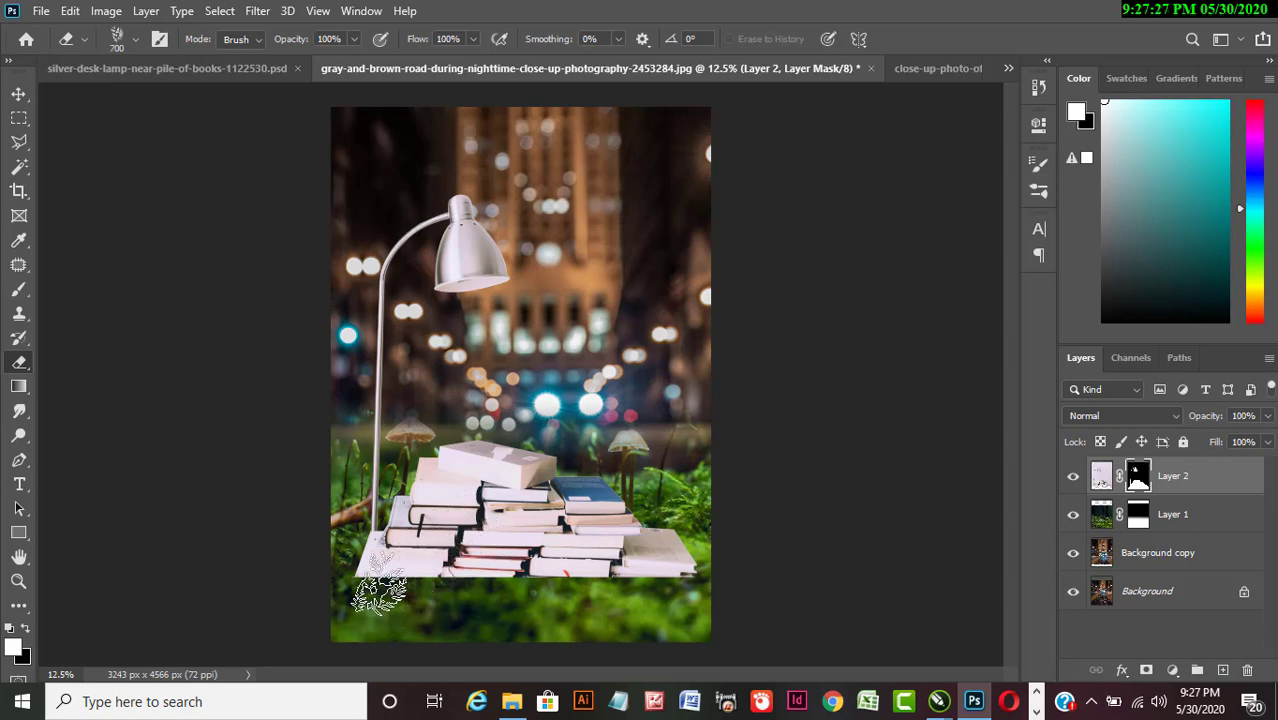
pyautogui.moveTo(367, 600)
pyautogui.mouseDown()
pyautogui.moveTo(358, 591)
pyautogui.moveTo(429, 595)
pyautogui.mouseUp()
# Enlarge the leaf eraser to 1300 px and mask the remaining lower edge of the books into the moss with leaf shapes.
pyautogui.press(']')
pyautogui.press(']')
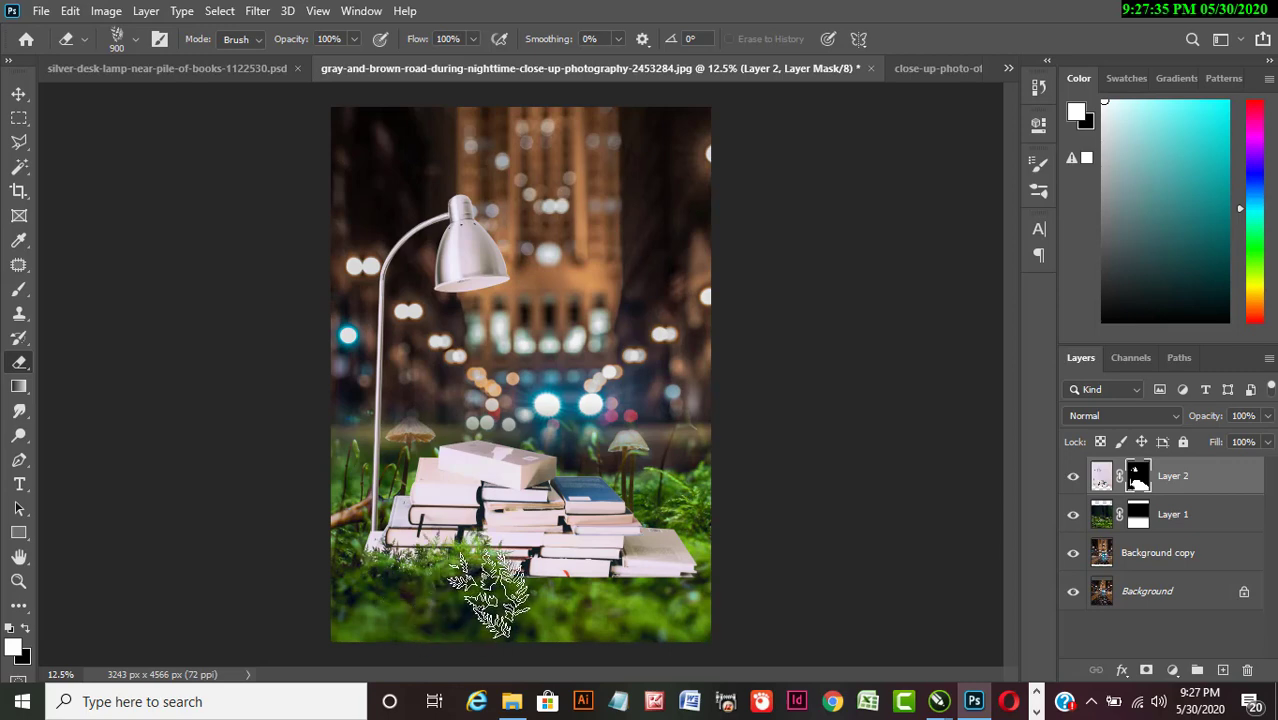
pyautogui.press(']')
pyautogui.press(']')
pyautogui.press(']')
pyautogui.press(']')
pyautogui.moveTo(530, 585)
pyautogui.mouseDown()
pyautogui.moveTo(582, 613)
pyautogui.moveTo(720, 636)
pyautogui.moveTo(402, 631)
pyautogui.moveTo(352, 606)
pyautogui.moveTo(465, 628)
pyautogui.mouseUp()
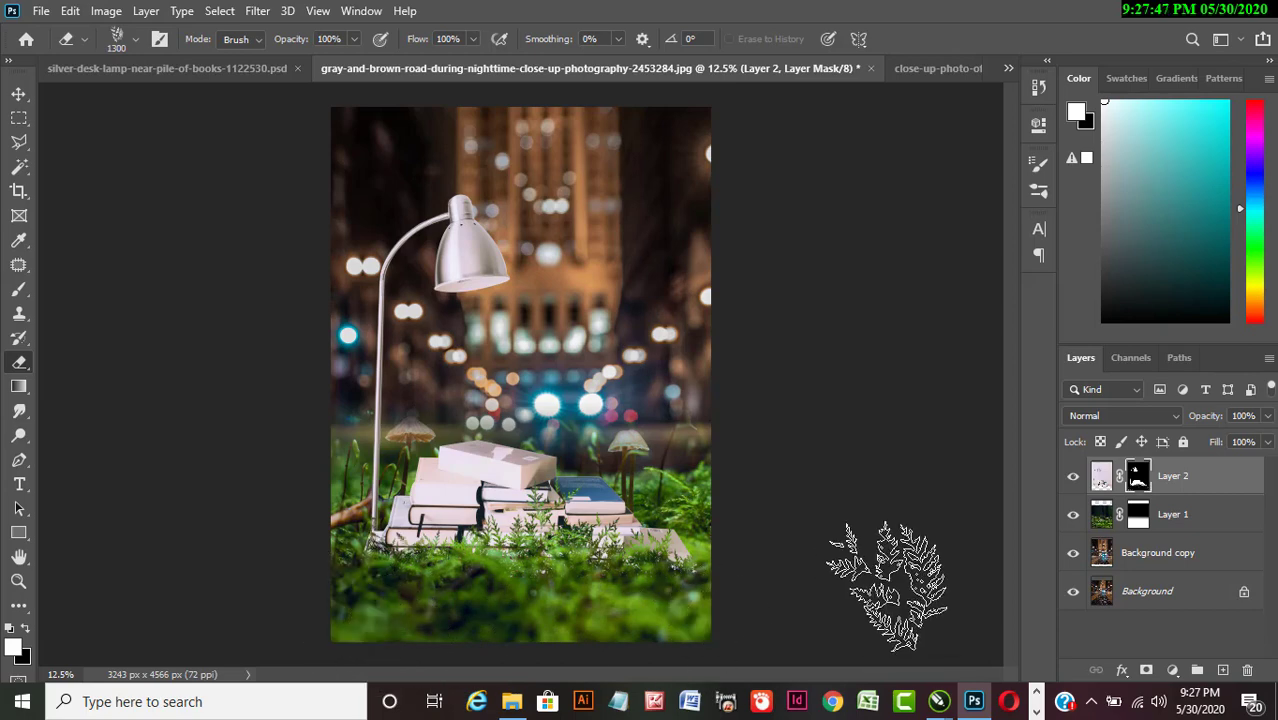
# Close the desk lamp document and copy the masked girl layer into the road composite, above the lamp and books.
pyautogui.click(221, 68)
pyautogui.click(424, 68)
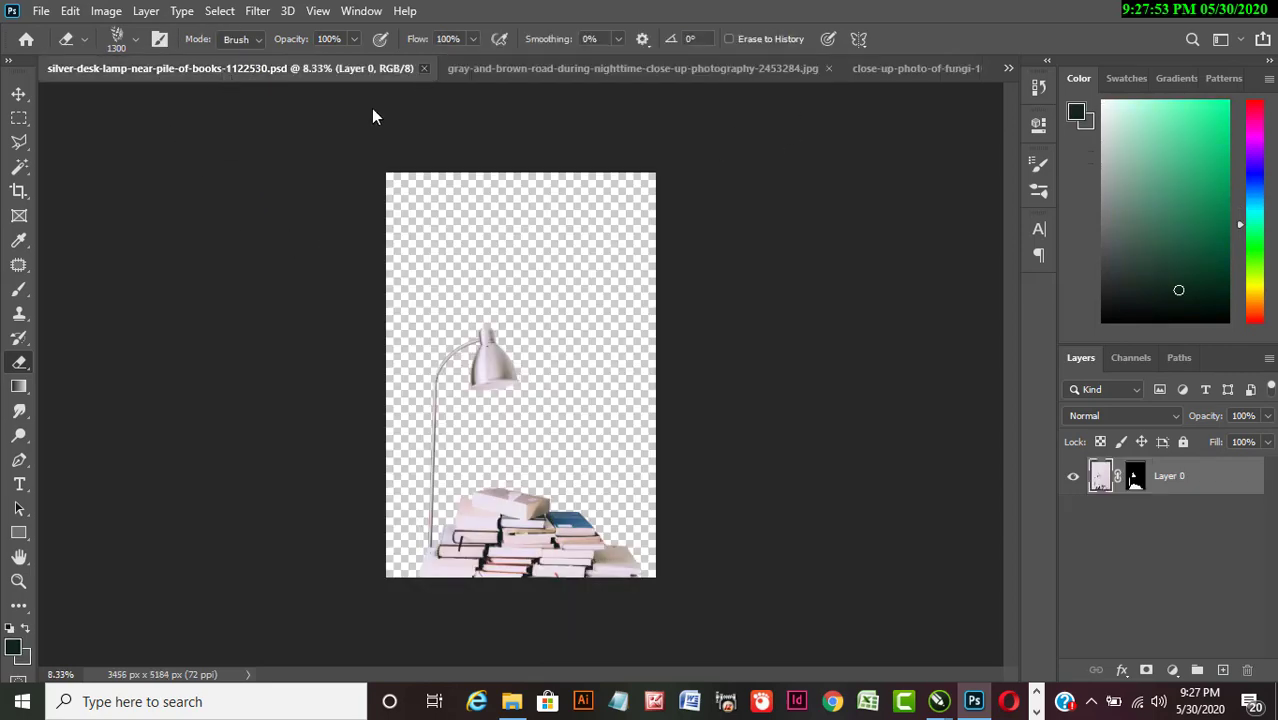
pyautogui.click(234, 66)
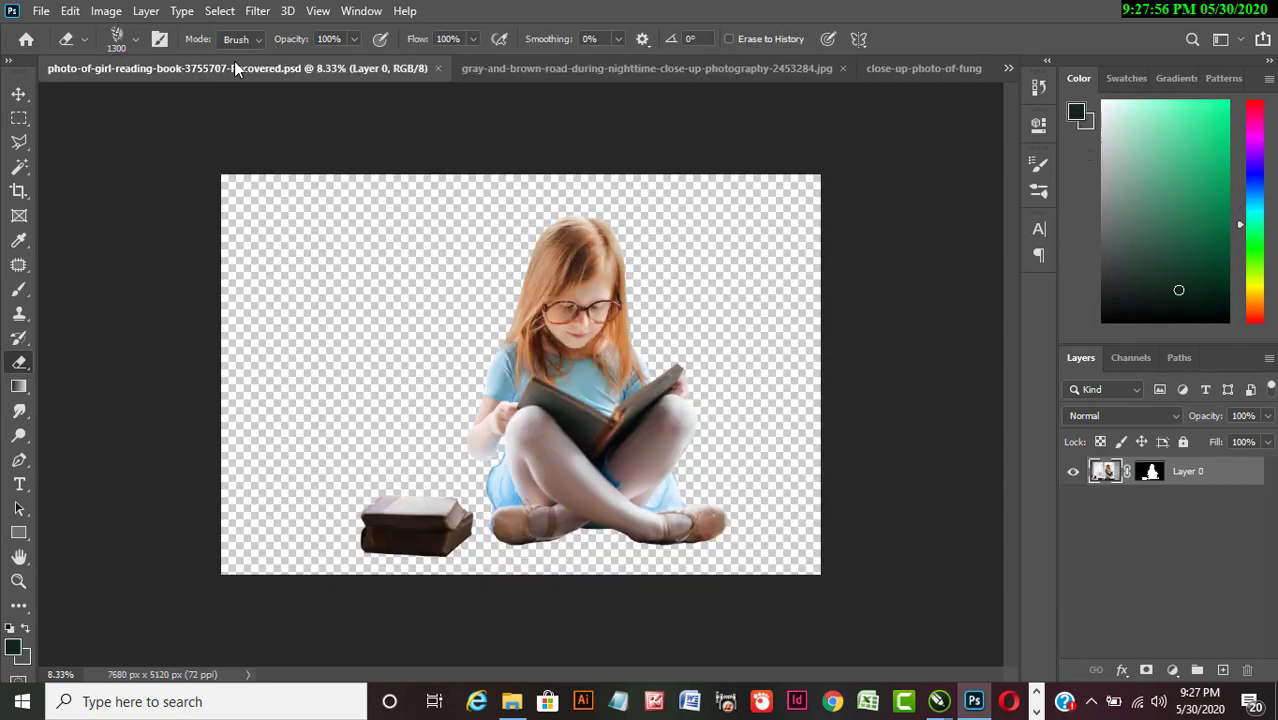
pyautogui.press('v')
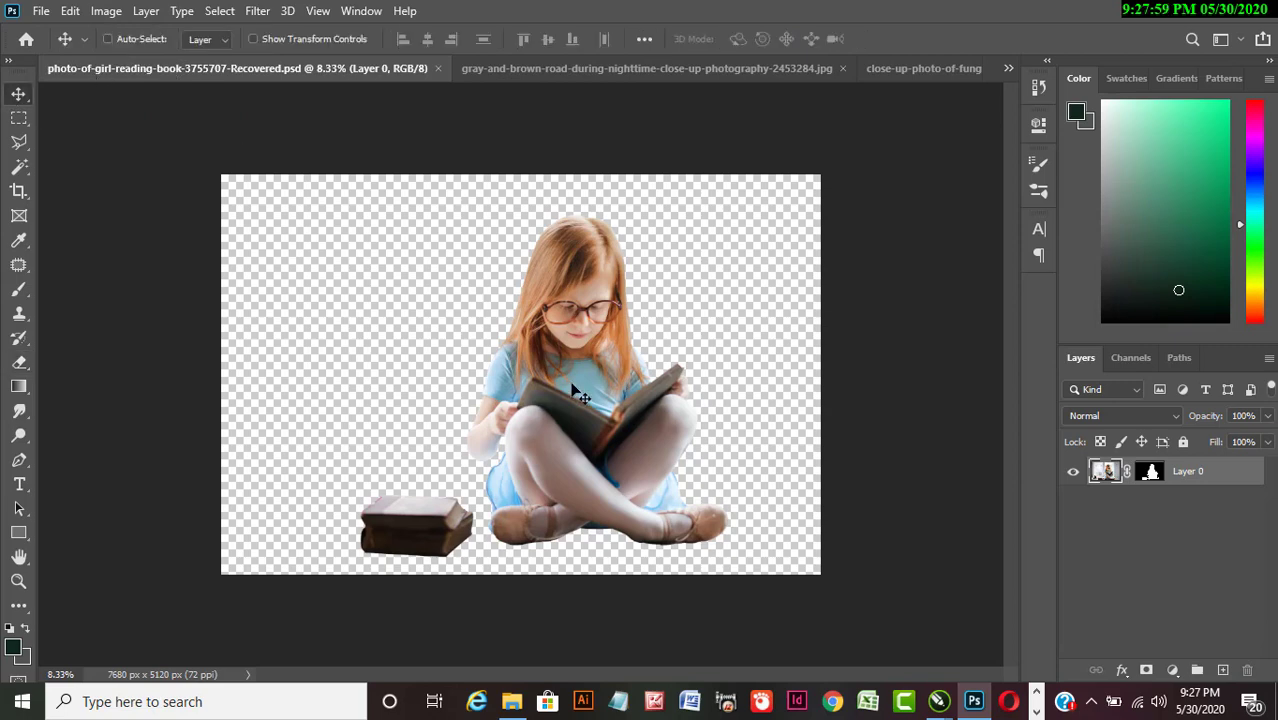
pyautogui.moveTo(576, 392); pyautogui.dragTo(540, 274)
# Scale the girl layer proportionally to about 29.9% and seat her on the top book beneath the lamp.
pyautogui.hotkey('ctrl', 't')
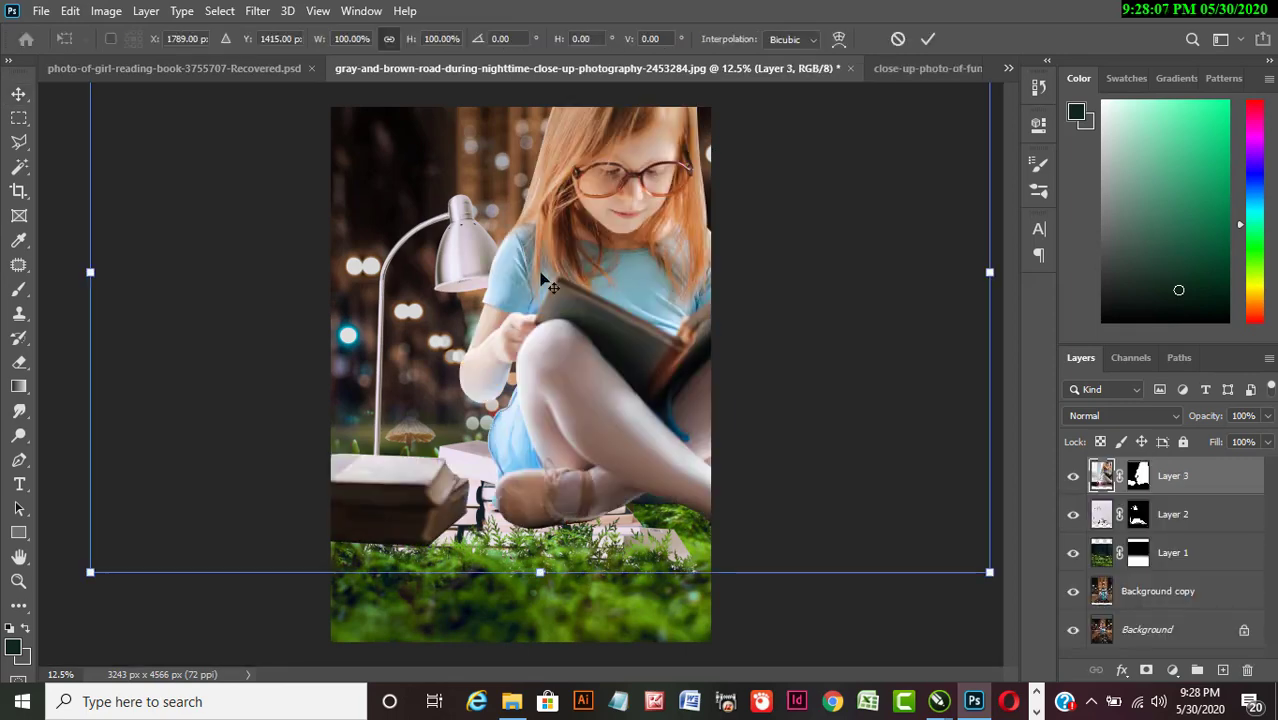
pyautogui.moveTo(795, 478); pyautogui.dragTo(501, 245)
pyautogui.moveTo(380, 174); pyautogui.dragTo(545, 411)
pyautogui.moveTo(664, 217); pyautogui.dragTo(574, 330)
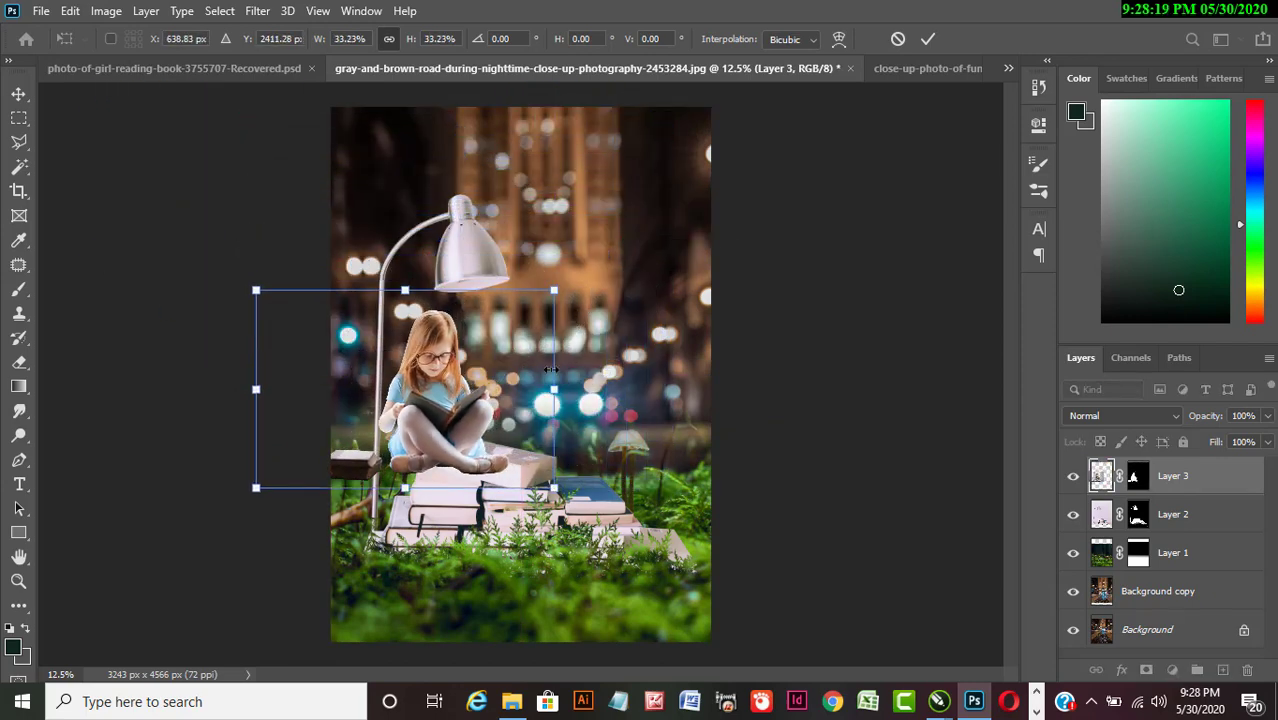
pyautogui.moveTo(489, 386); pyautogui.dragTo(548, 370)
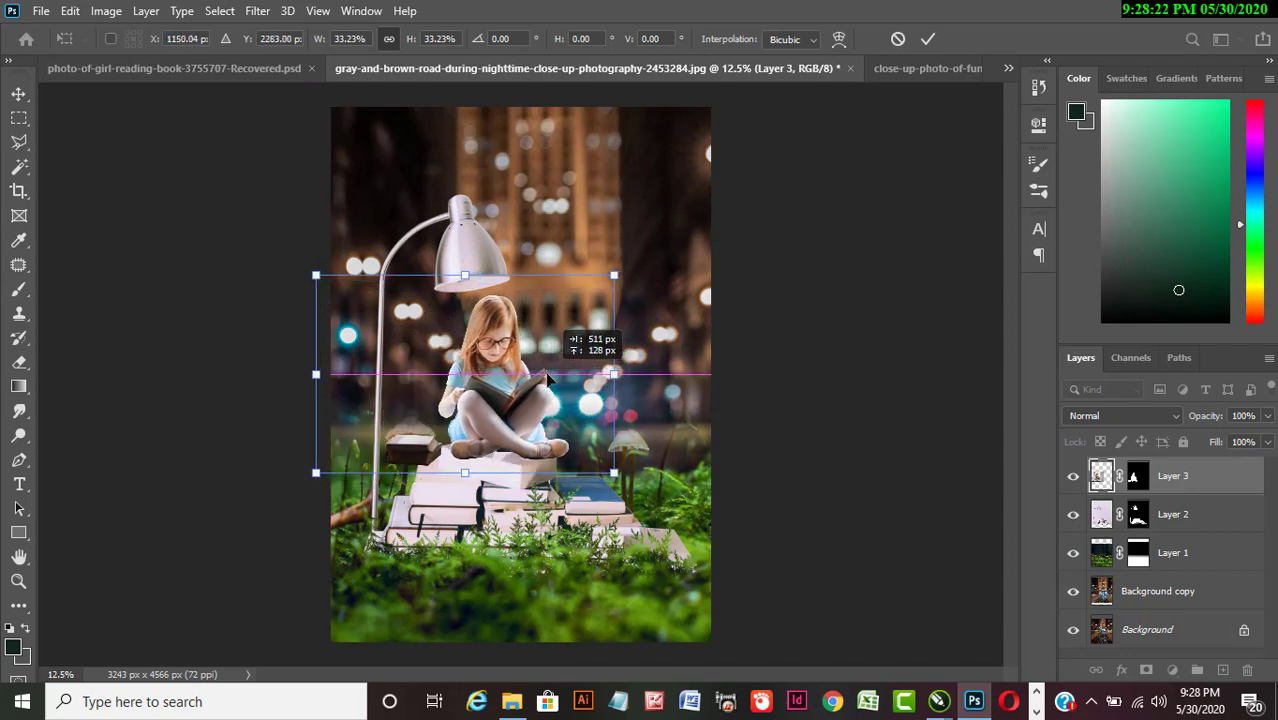
pyautogui.moveTo(618, 275); pyautogui.dragTo(589, 321)
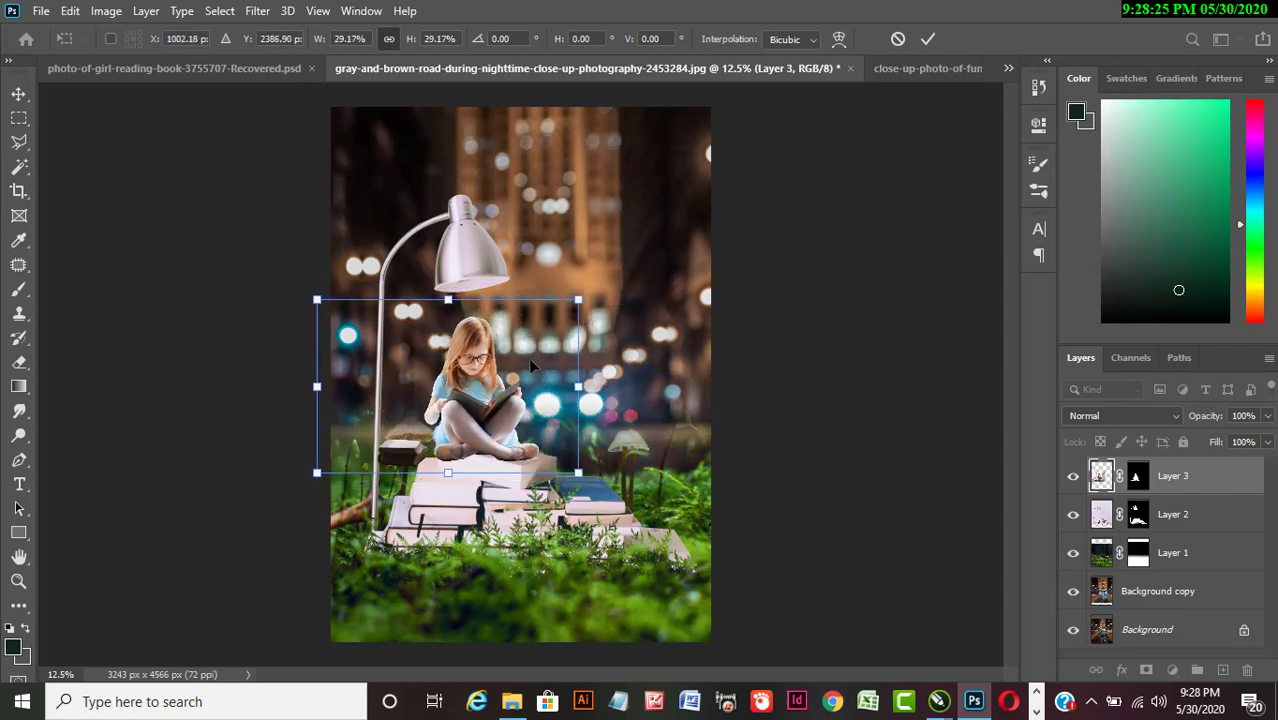
pyautogui.moveTo(522, 359); pyautogui.dragTo(546, 363)
pyautogui.moveTo(601, 297); pyautogui.dragTo(604, 296)
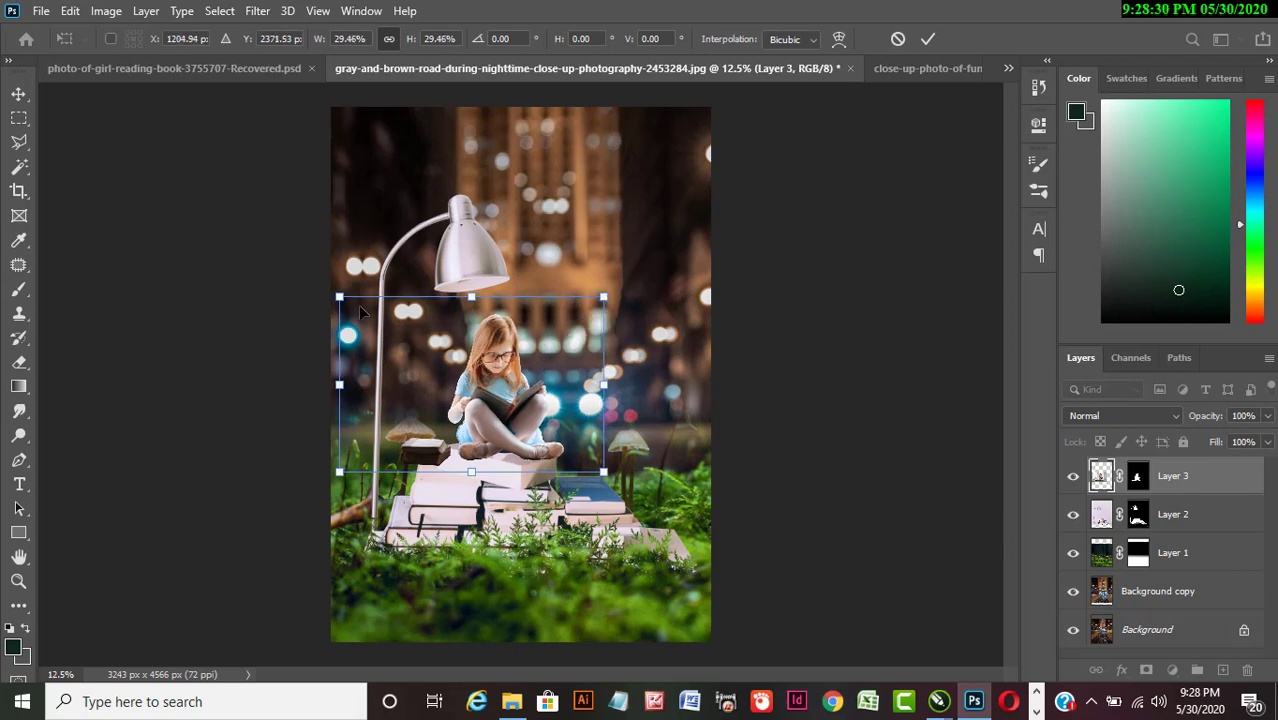
pyautogui.moveTo(340, 297); pyautogui.dragTo(340, 296)
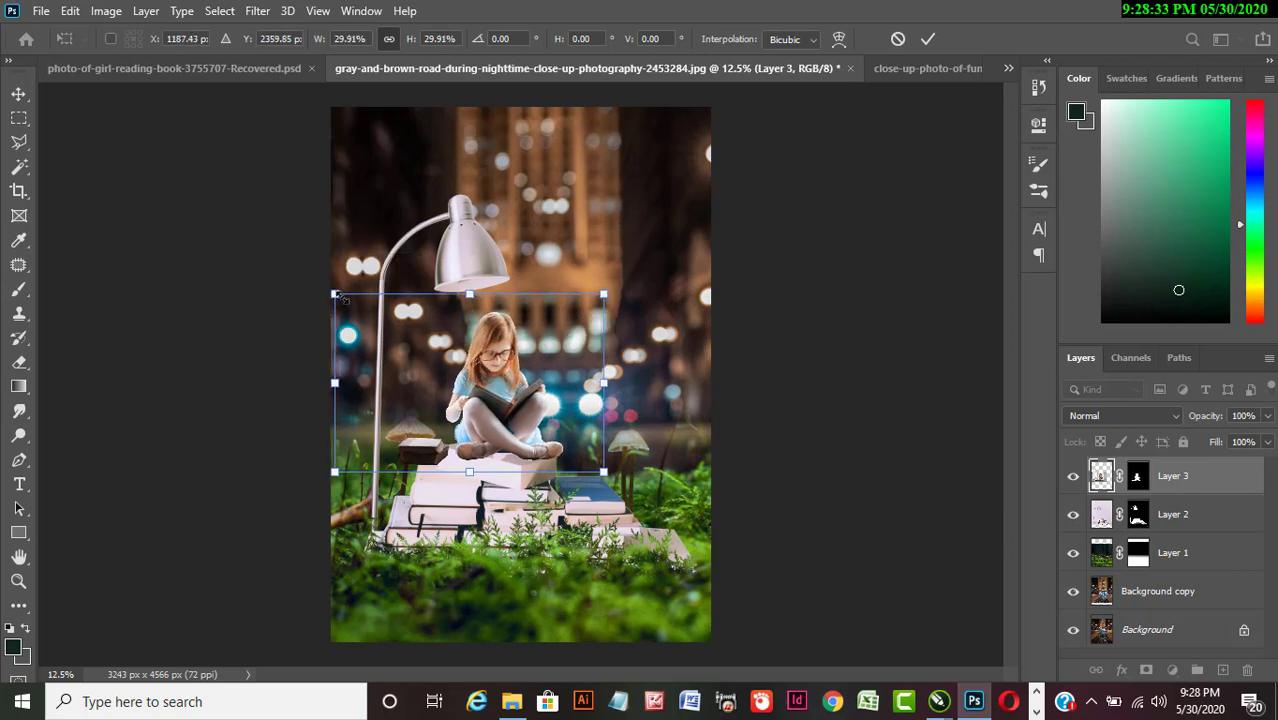
pyautogui.press('Return')
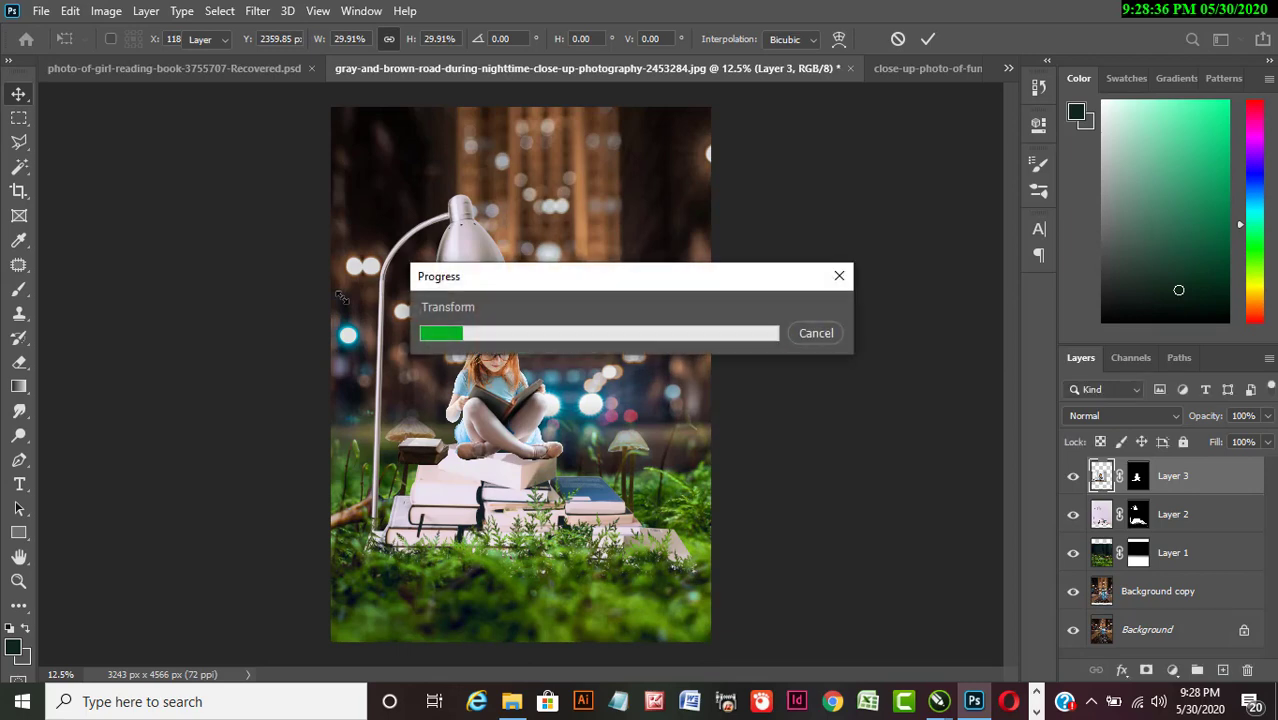
# Outline the small dark book stack beside the girl with the Polygonal Lasso and remove it through her layer mask.
pyautogui.click(18, 143)
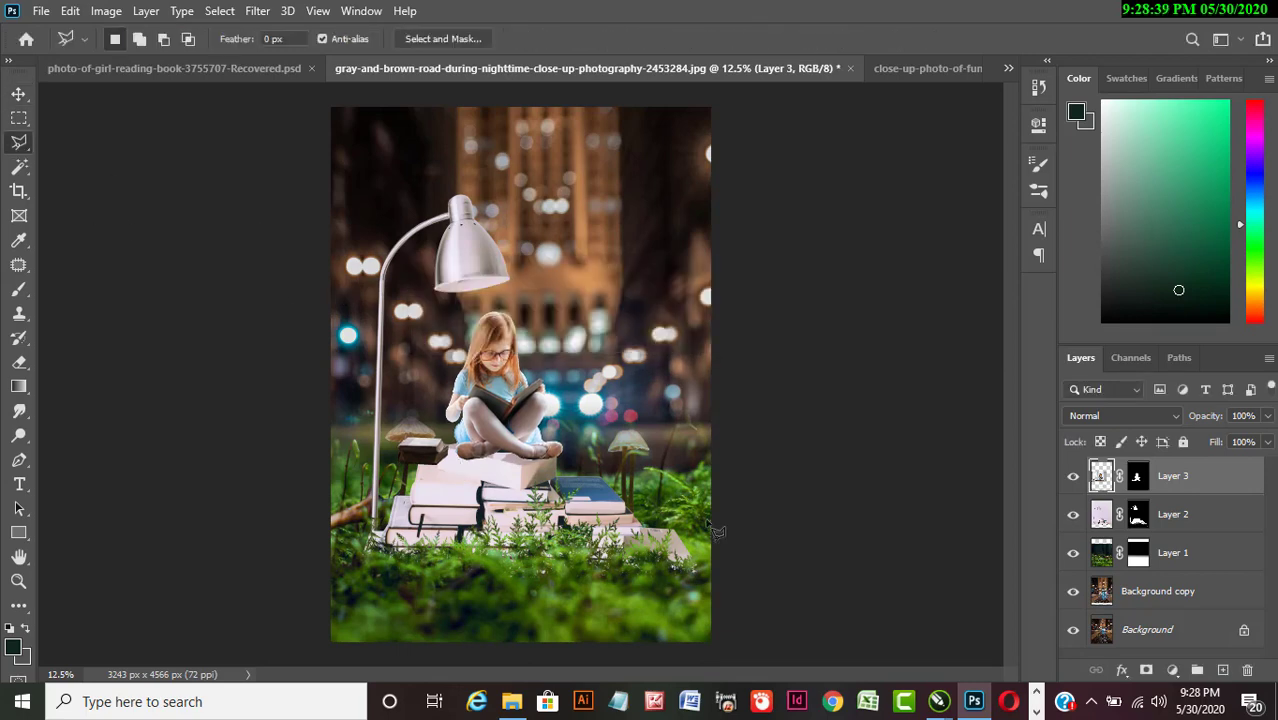
pyautogui.click(1136, 487)
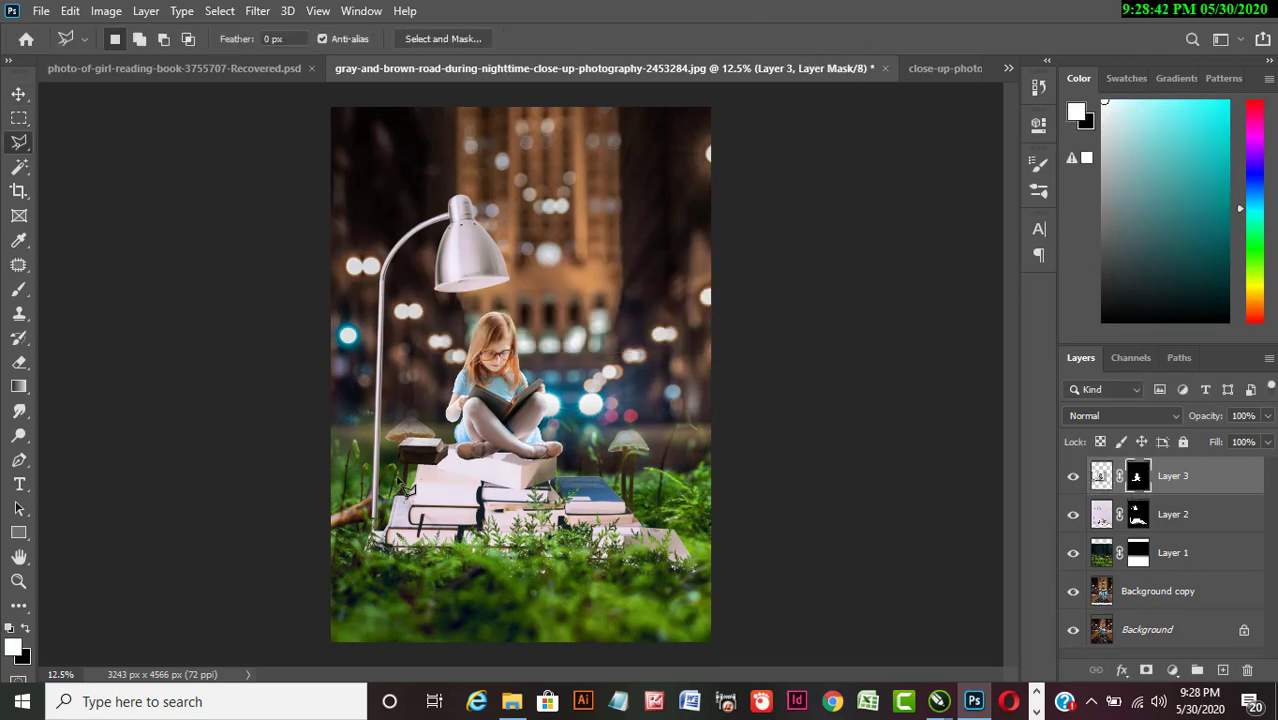
pyautogui.moveTo(462, 462)
pyautogui.mouseDown()
pyautogui.moveTo(452, 440)
pyautogui.moveTo(408, 420)
pyautogui.moveTo(406, 478)
pyautogui.mouseUp()
pyautogui.press('Delete')
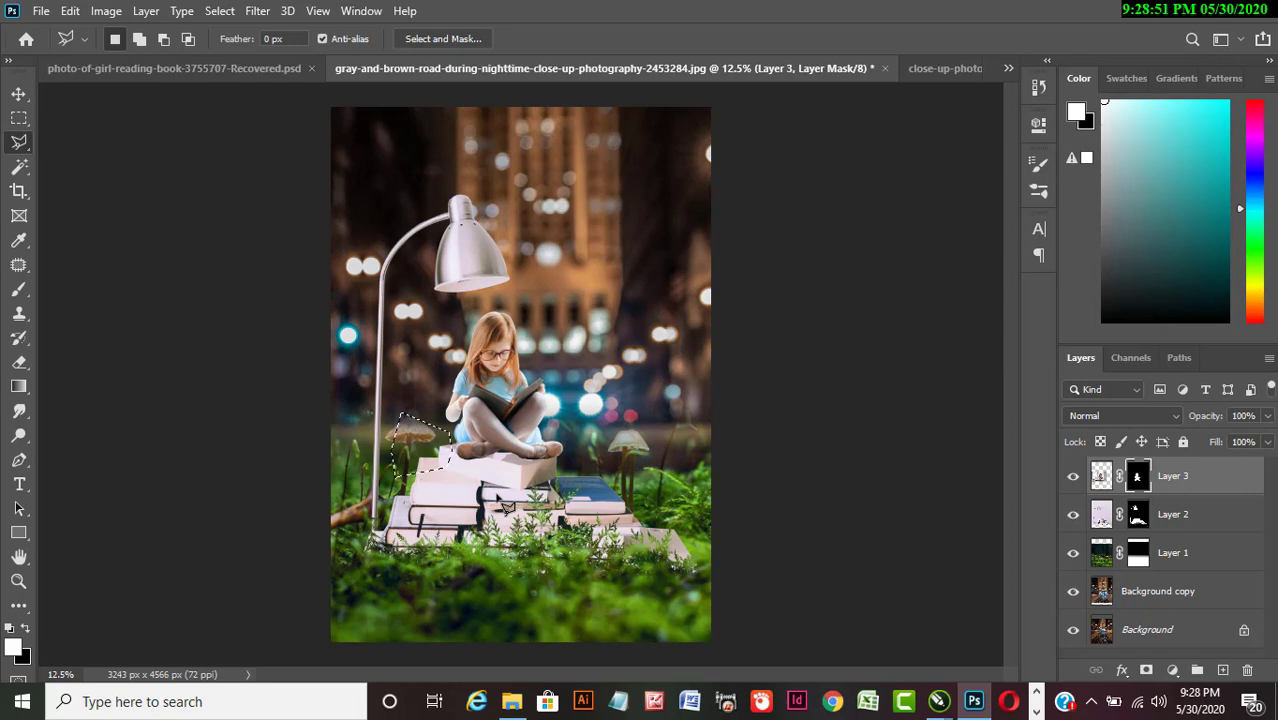
pyautogui.hotkey('ctrl', 'd')
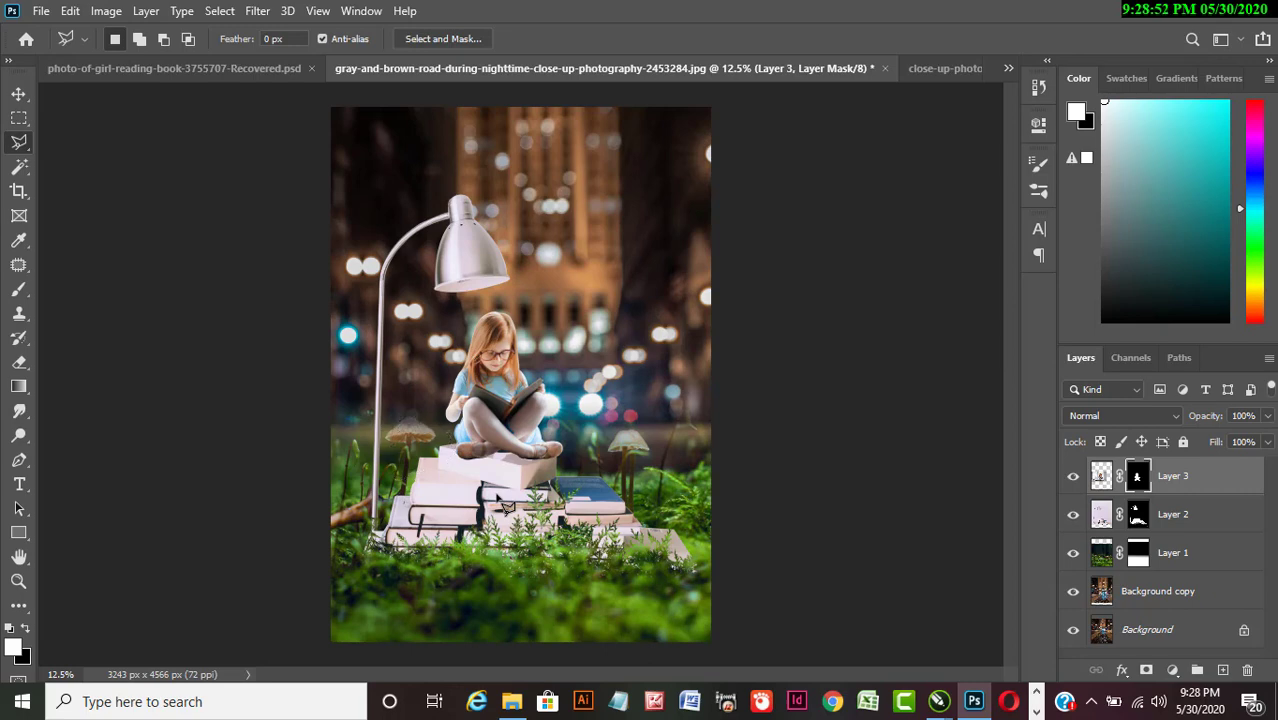
# Set the Eraser to a soft round brush with black as foreground colour and target the mask of Layer 1, the fungi.
pyautogui.click(19, 362)
pyautogui.click(26, 628)
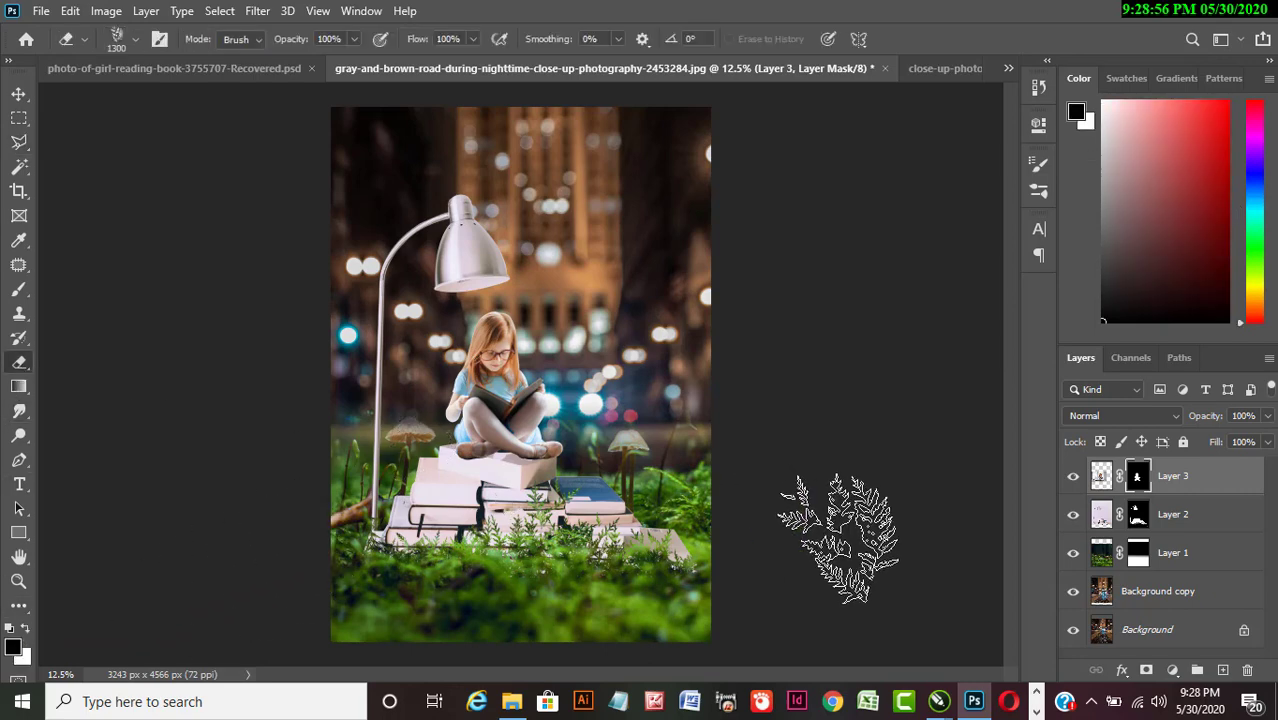
pyautogui.click(135, 39)
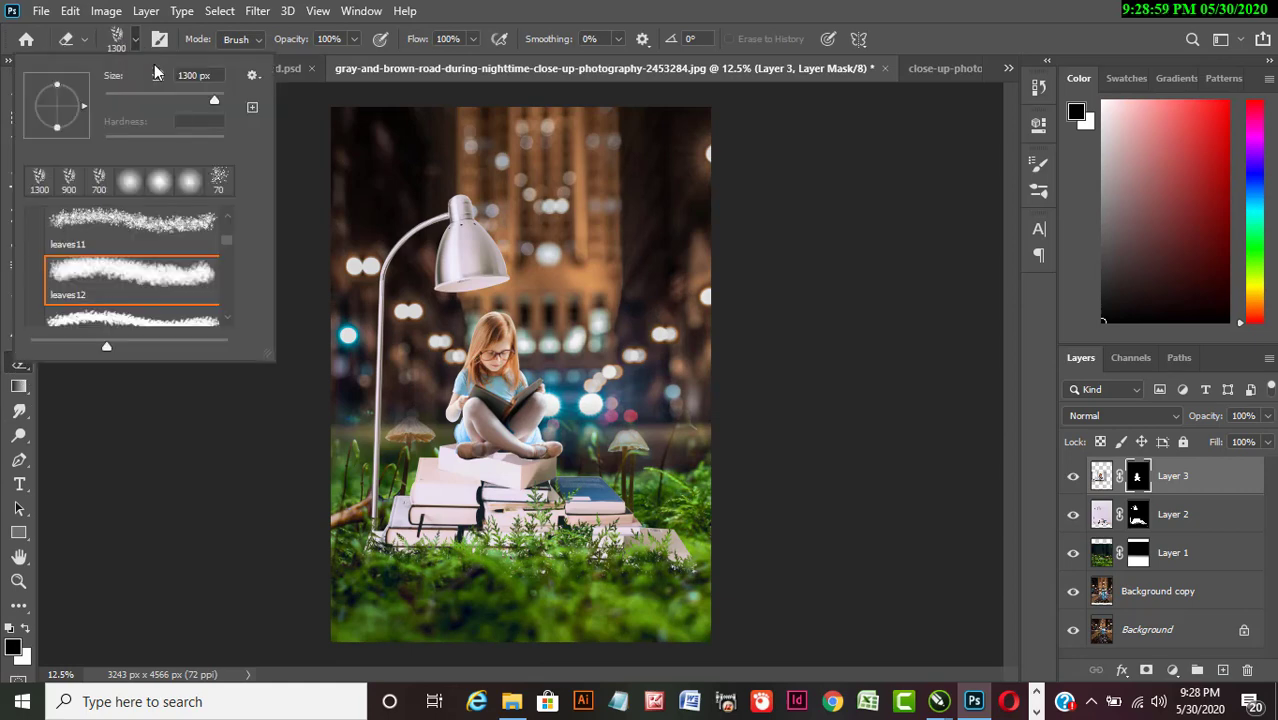
pyautogui.click(160, 181)
pyautogui.click(1130, 525)
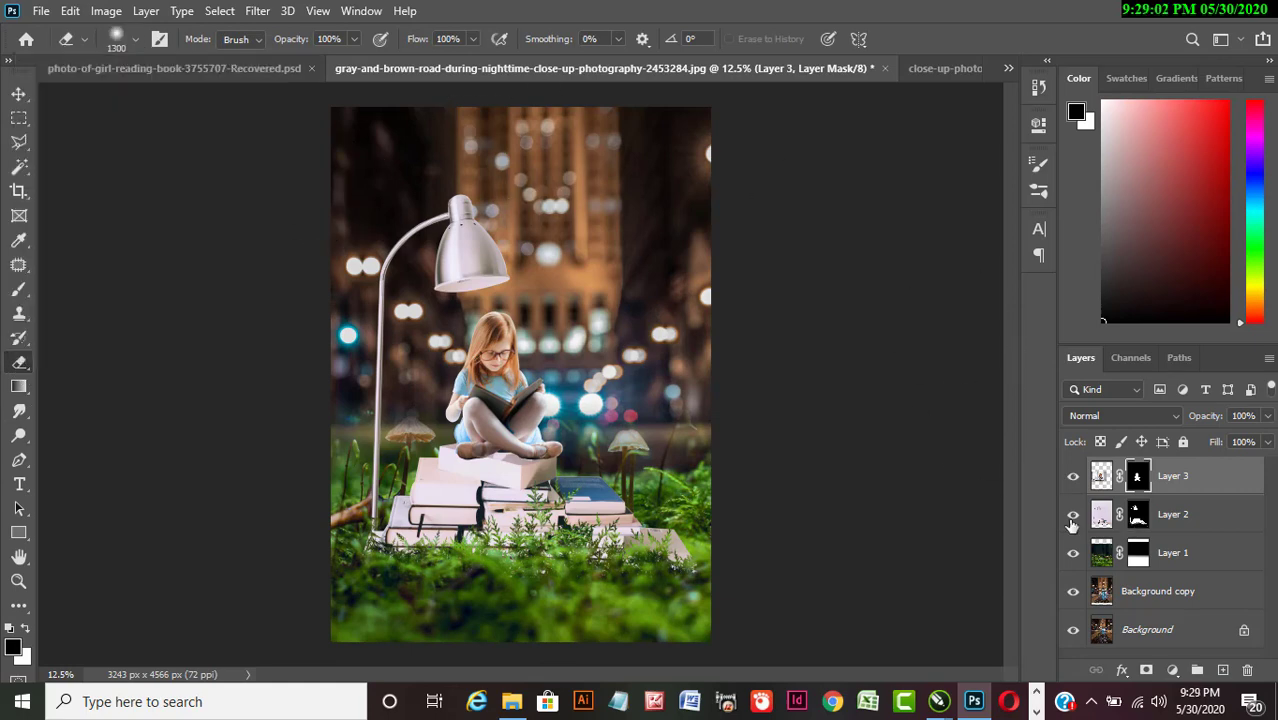
pyautogui.click(1137, 514)
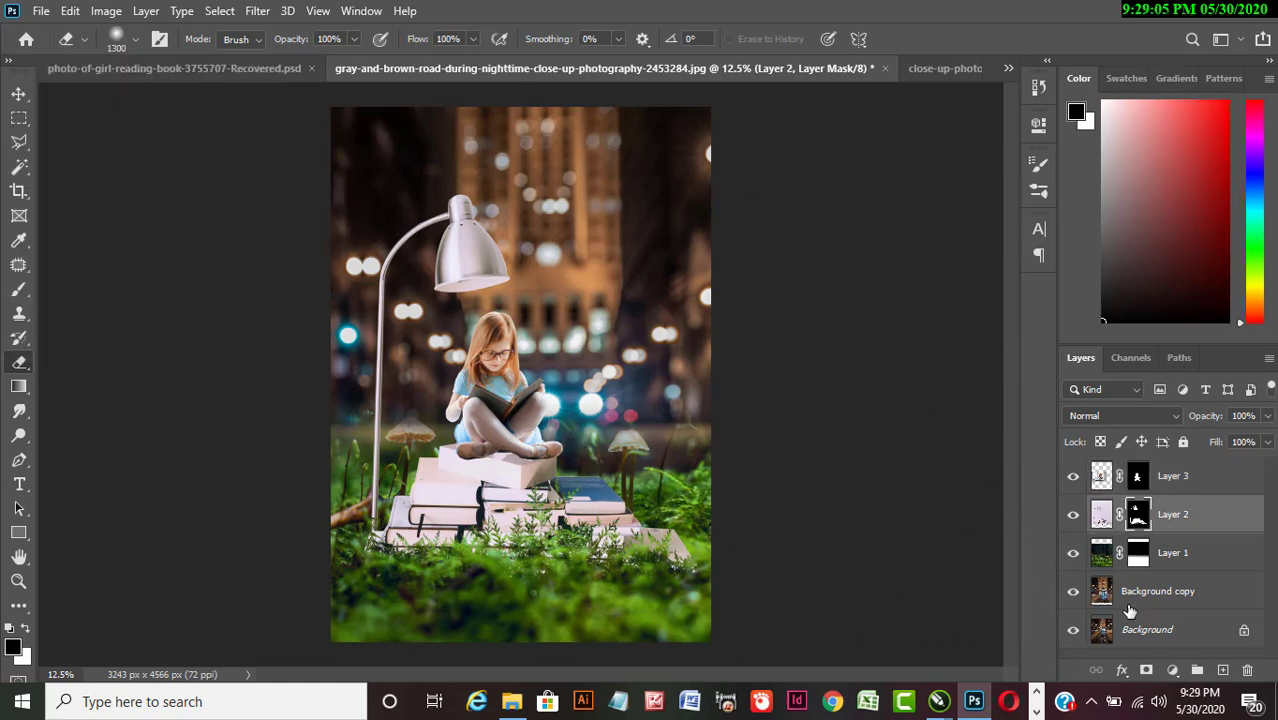
pyautogui.hotkey('alt', '[')
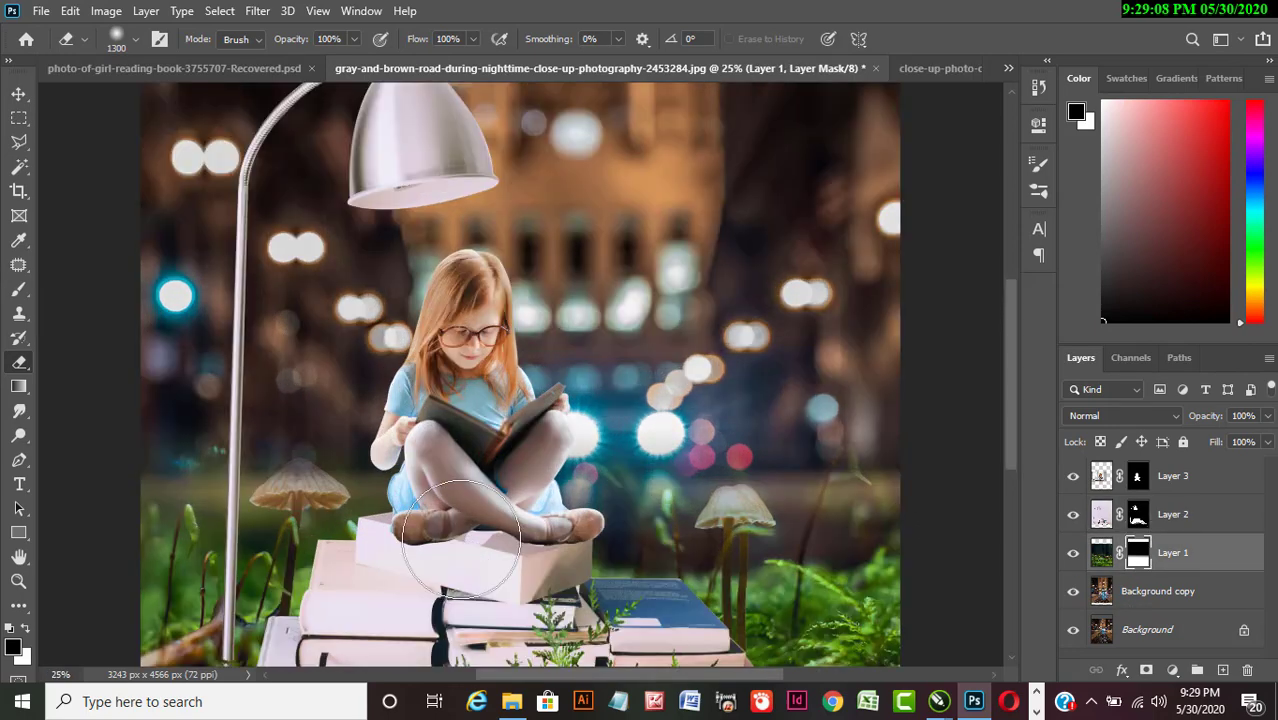
# Reduce the soft eraser to 125 px and fully reveal the two faded mushroom caps in the fungi layer's mask.
pyautogui.hotkey('ctrl', '+')
pyautogui.press('[')
pyautogui.press('[')
pyautogui.press('[')
pyautogui.press('[')
pyautogui.press('[')
pyautogui.press('[')
pyautogui.press('[')
pyautogui.press('[')
pyautogui.press('[')
pyautogui.press('[')
pyautogui.press('[')
pyautogui.press('[')
pyautogui.press('[')
pyautogui.press('[')
pyautogui.press('[')
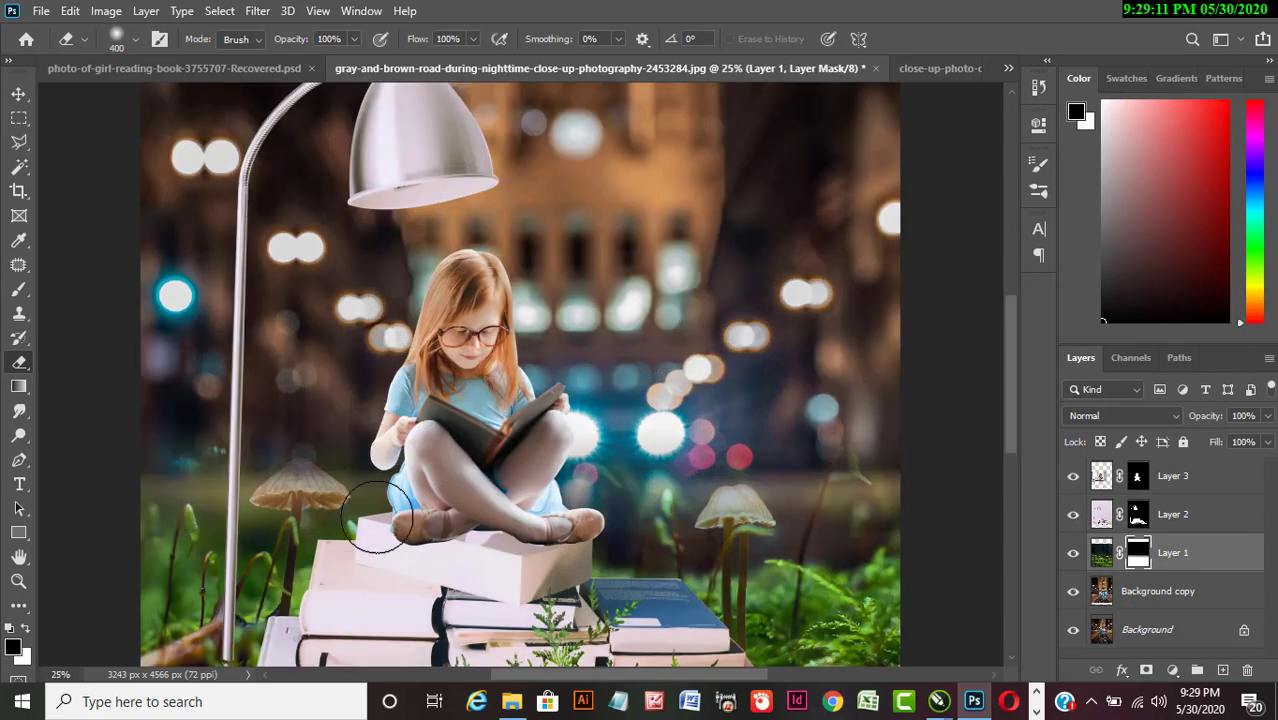
pyautogui.moveTo(299, 496)
pyautogui.mouseDown()
pyautogui.moveTo(274, 499)
pyautogui.moveTo(302, 472)
pyautogui.moveTo(332, 495)
pyautogui.moveTo(276, 500)
pyautogui.moveTo(291, 477)
pyautogui.moveTo(272, 499)
pyautogui.moveTo(302, 474)
pyautogui.mouseUp()
pyautogui.moveTo(714, 517)
pyautogui.mouseDown()
pyautogui.moveTo(724, 502)
pyautogui.moveTo(750, 512)
pyautogui.moveTo(736, 513)
pyautogui.mouseUp()
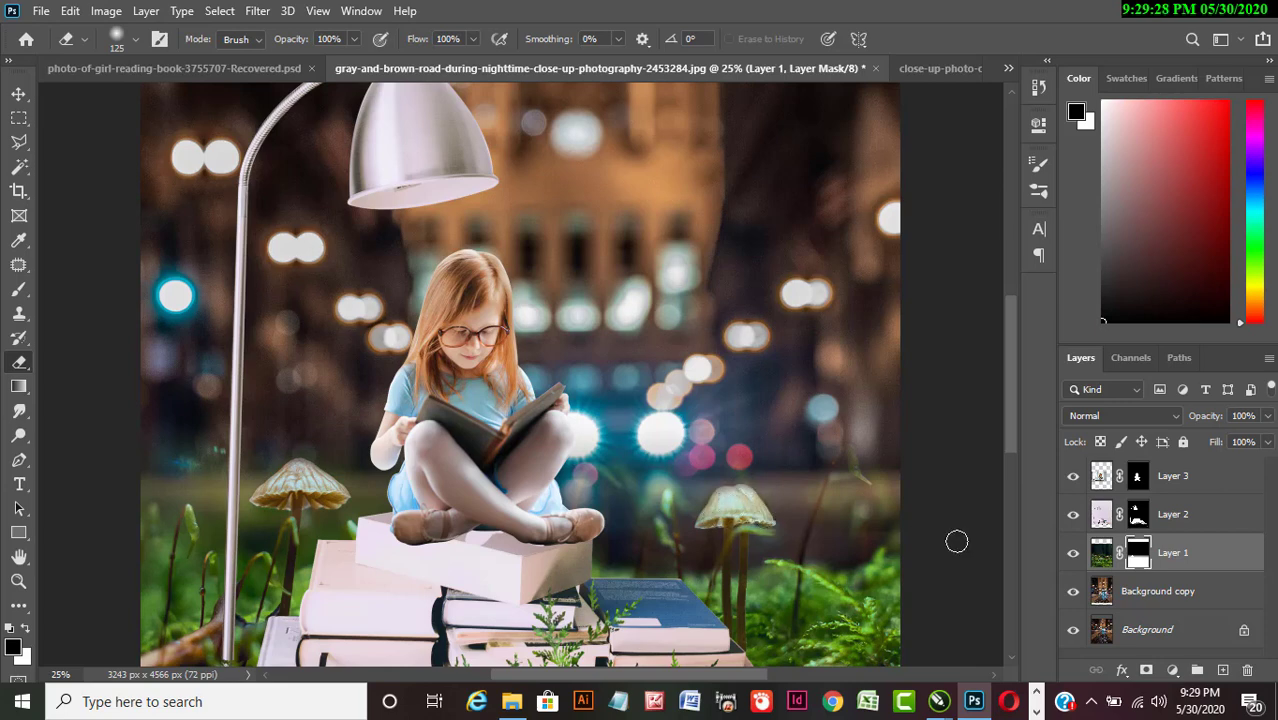
# Scale the girl down to about 91.7% and shift her slightly left on the top book.
pyautogui.click(1100, 477)
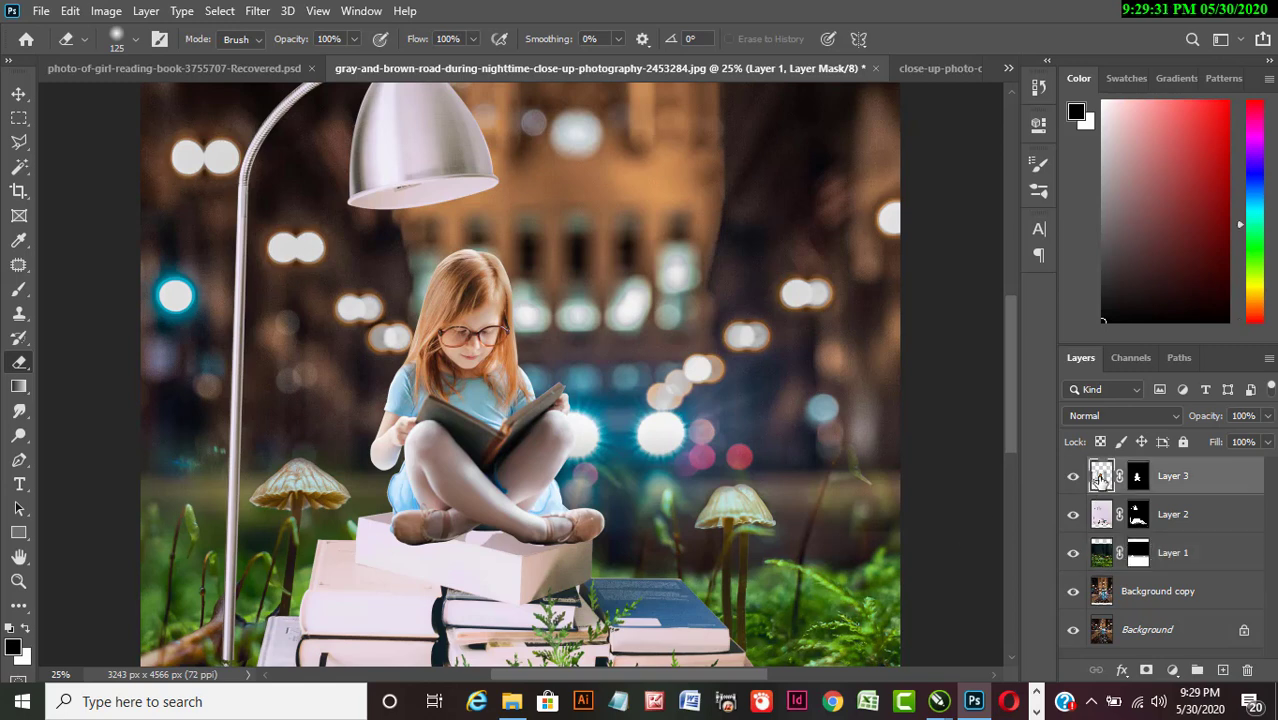
pyautogui.hotkey('ctrl', 't')
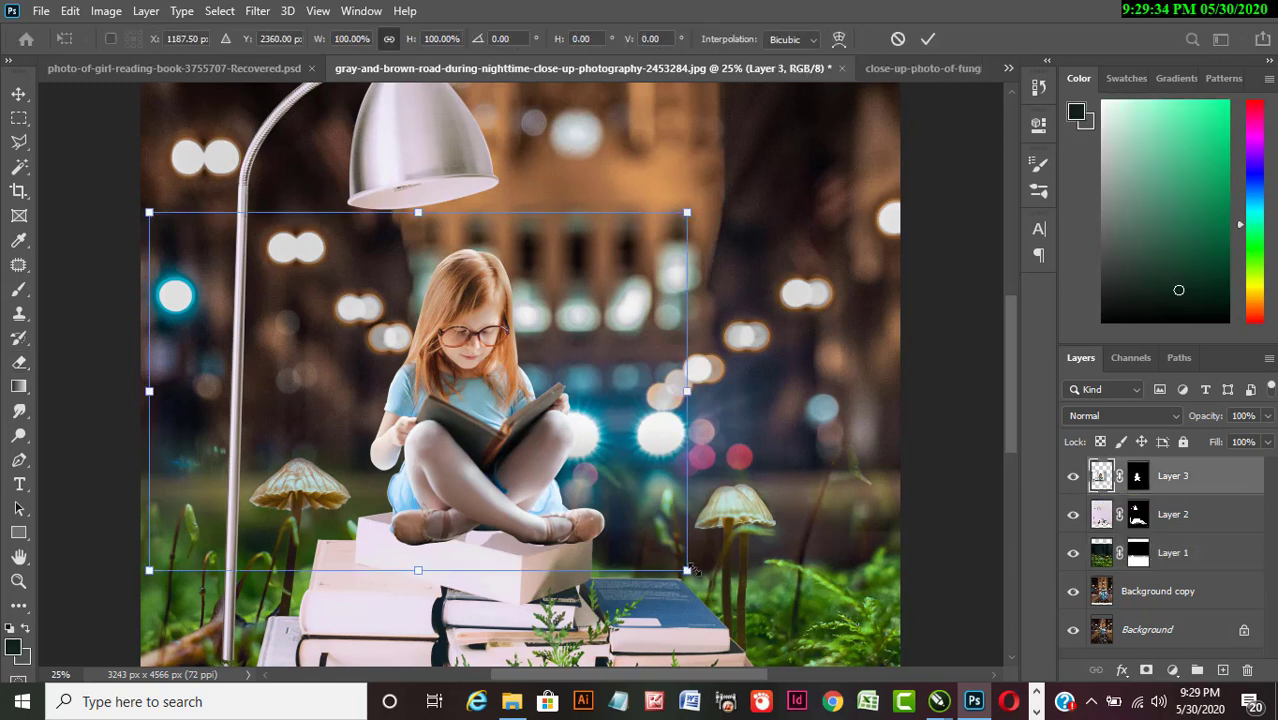
pyautogui.moveTo(690, 572); pyautogui.dragTo(636, 537)
pyautogui.moveTo(569, 411); pyautogui.dragTo(595, 431)
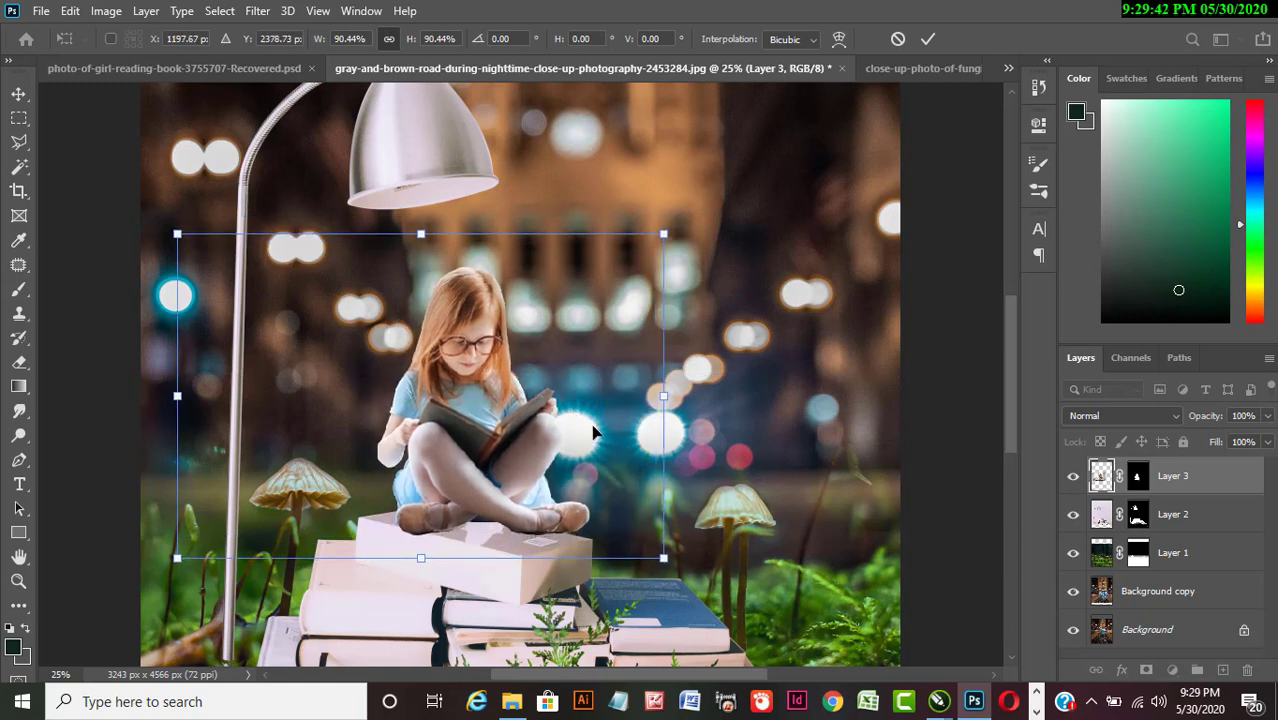
pyautogui.moveTo(664, 234); pyautogui.dragTo(670, 229)
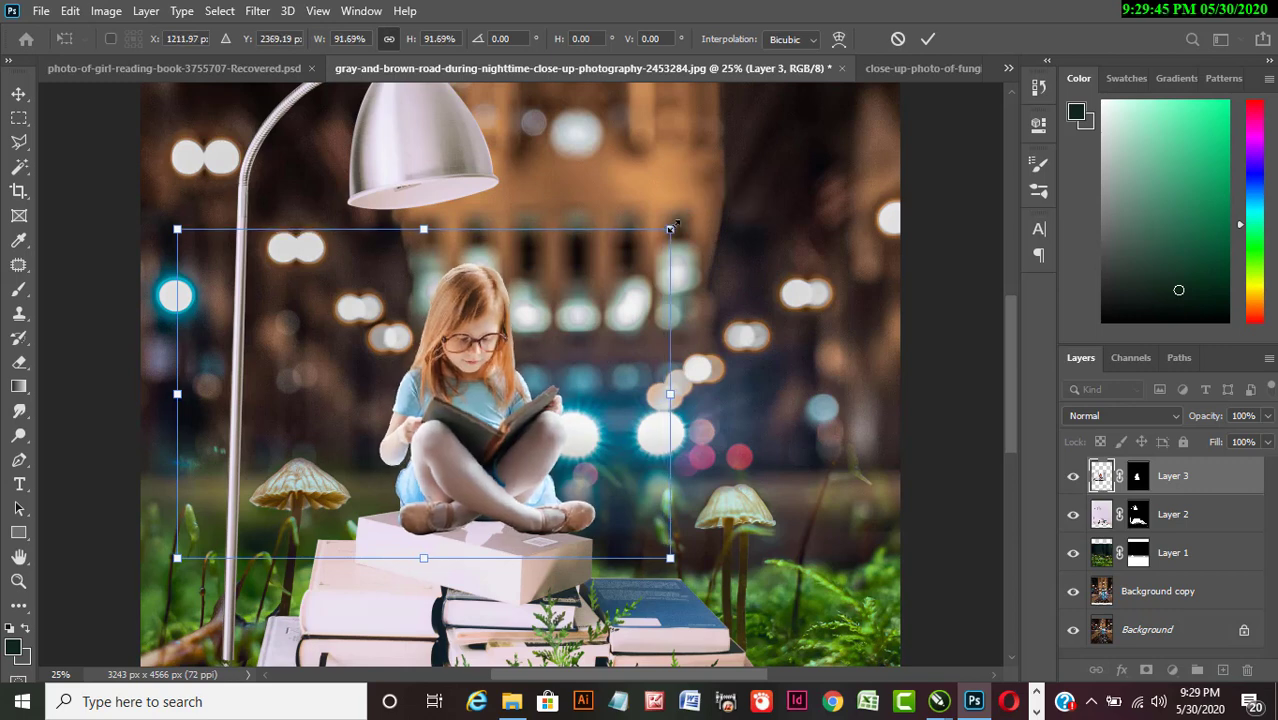
pyautogui.press('Return')
pyautogui.press('e')
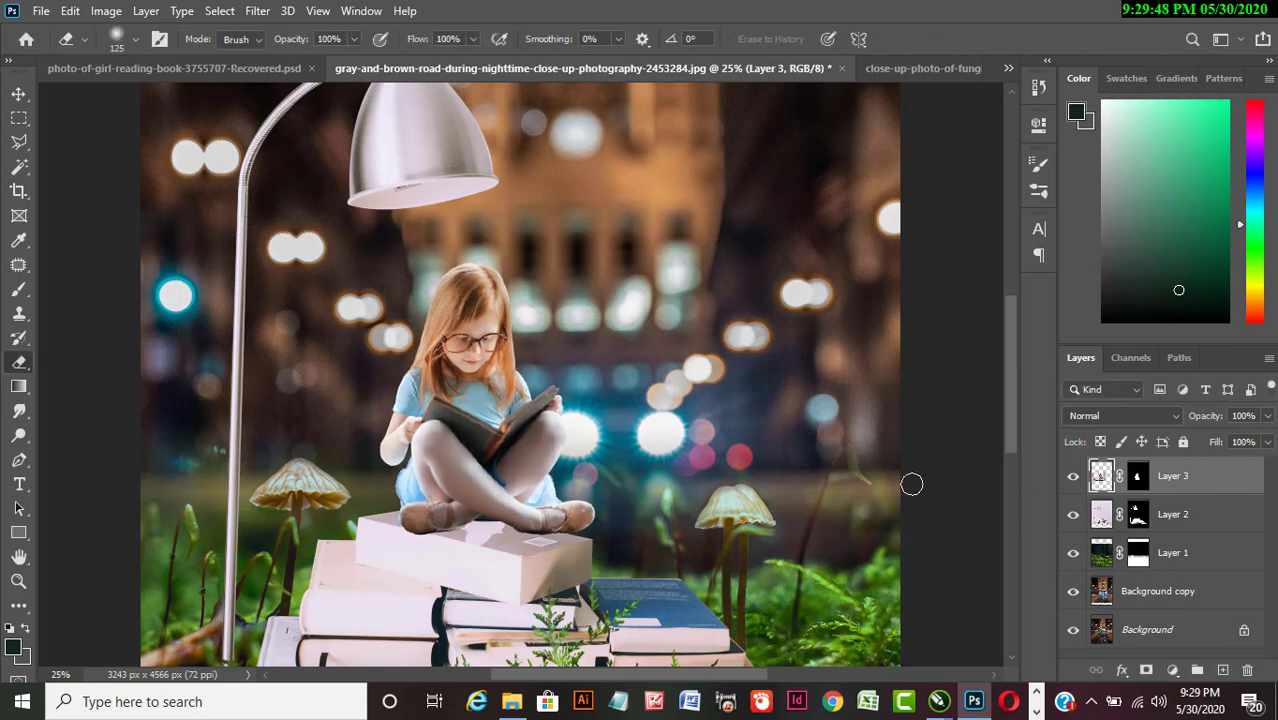
pyautogui.click(18, 93)
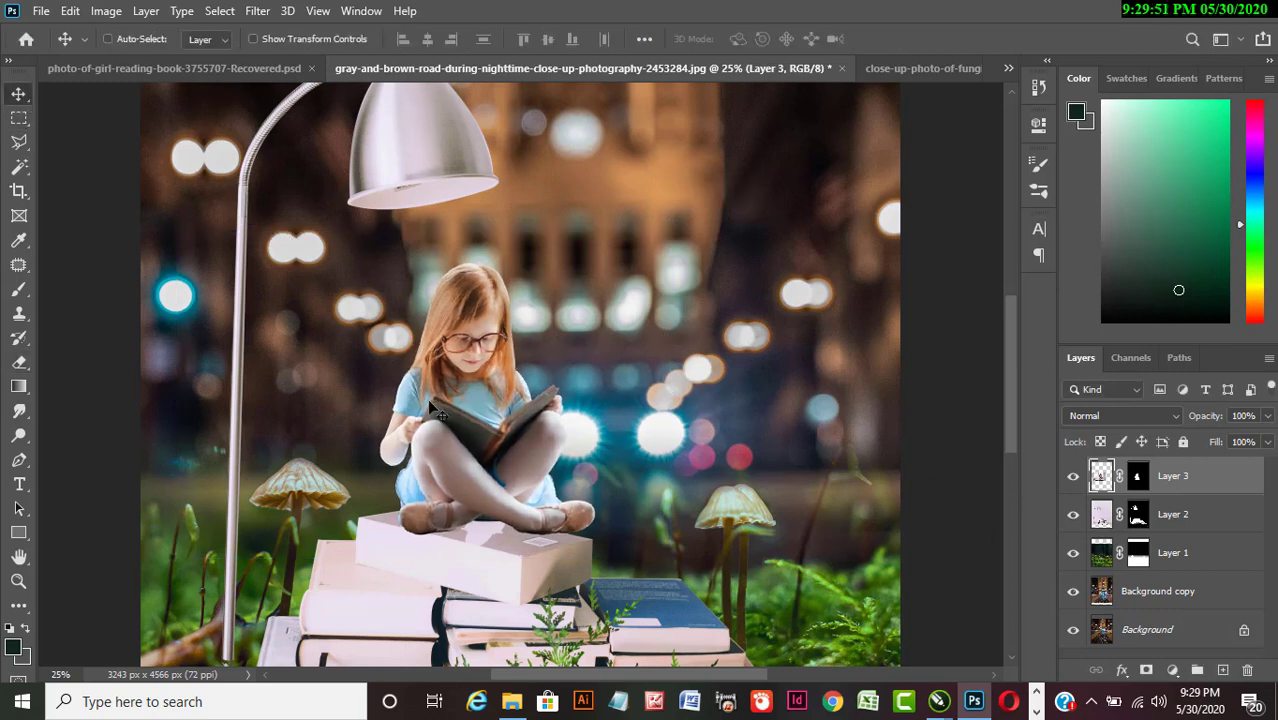
pyautogui.moveTo(450, 392); pyautogui.dragTo(446, 393)
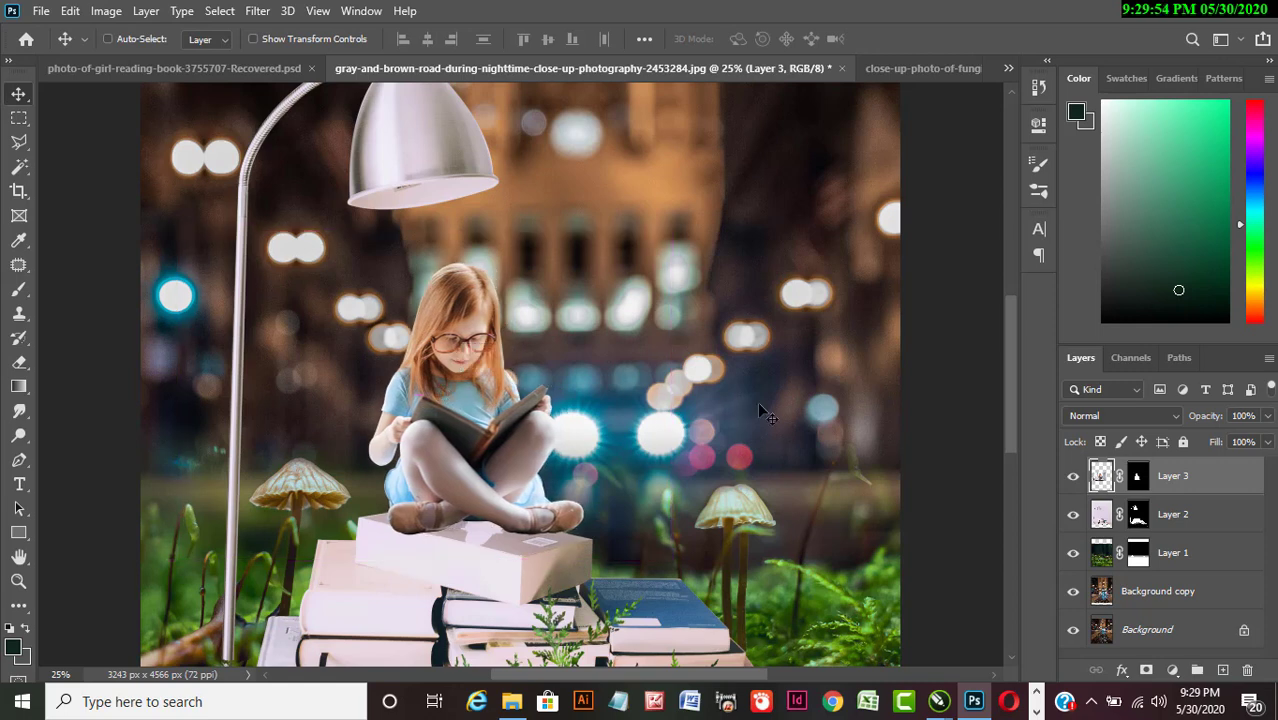
# Duplicate Layer 3 with the girl and delete the original layer's mask without applying it.
pyautogui.moveTo(1199, 483); pyautogui.dragTo(1222, 669)
pyautogui.click(1136, 514)
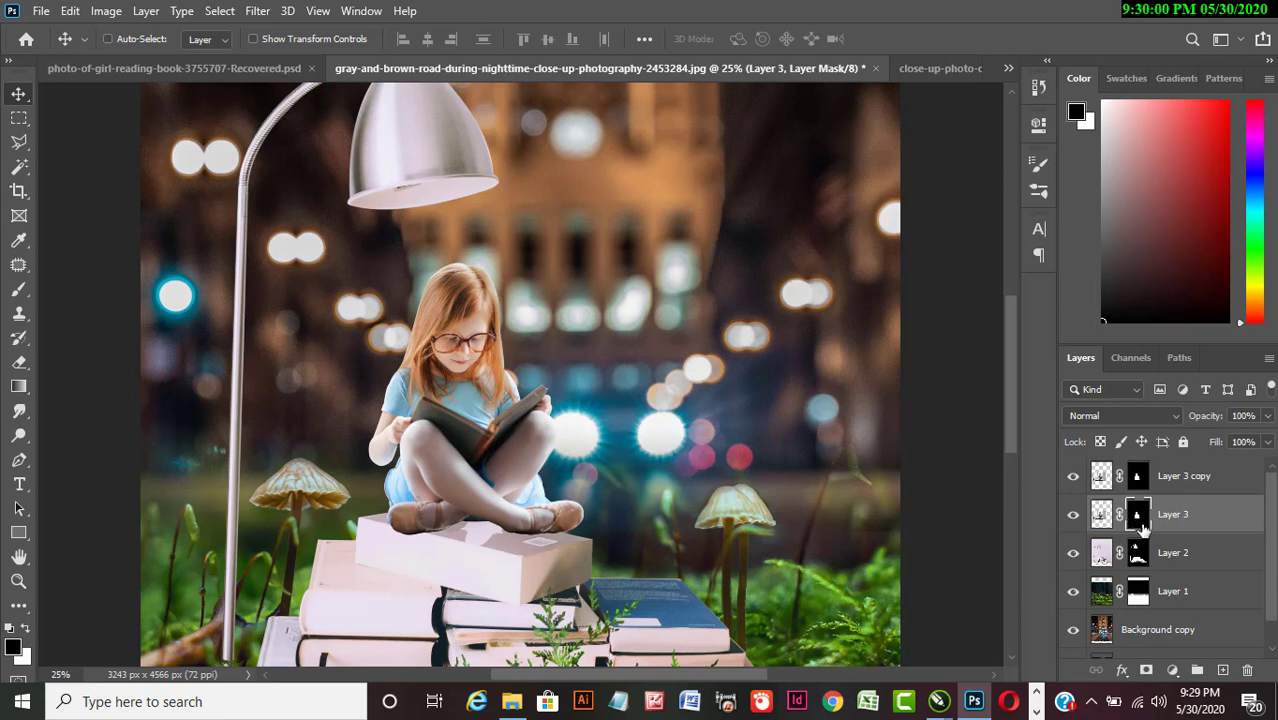
pyautogui.moveTo(1138, 527); pyautogui.dragTo(1247, 669)
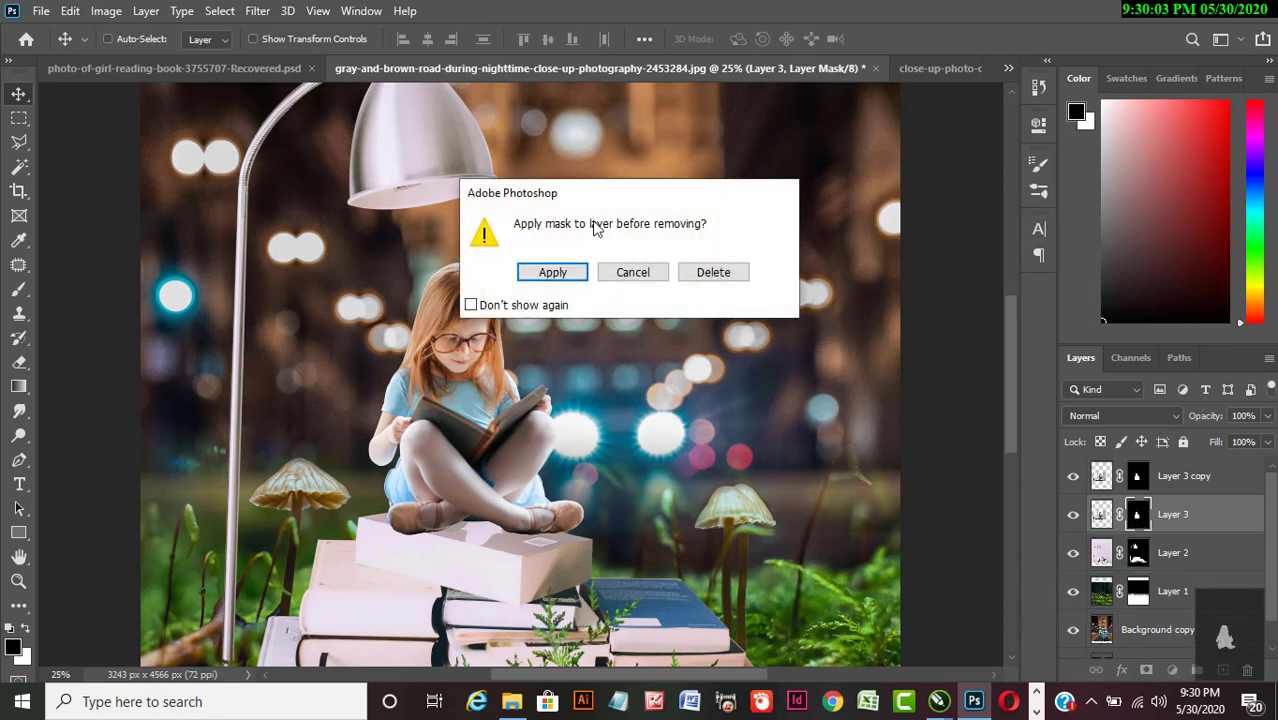
pyautogui.click(705, 271)
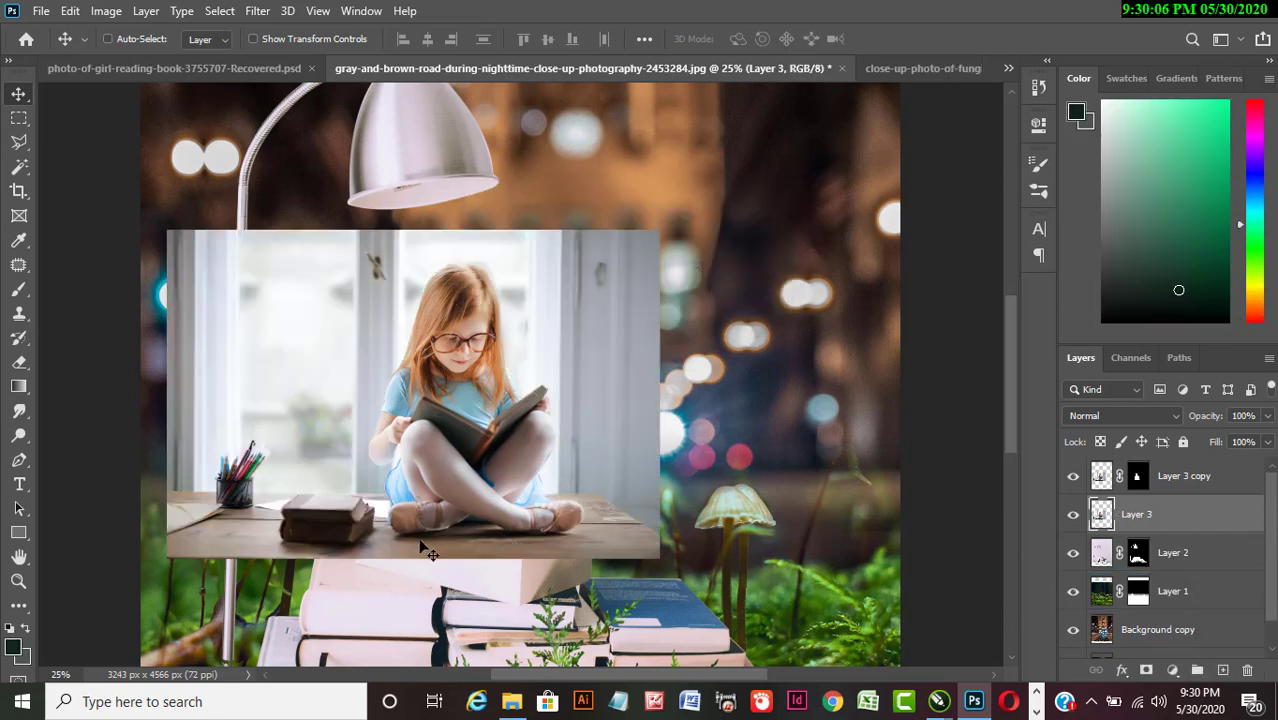
# Set the blend mode of Layer 3, the unmasked girl photo, to Multiply.
pyautogui.click(1130, 423)
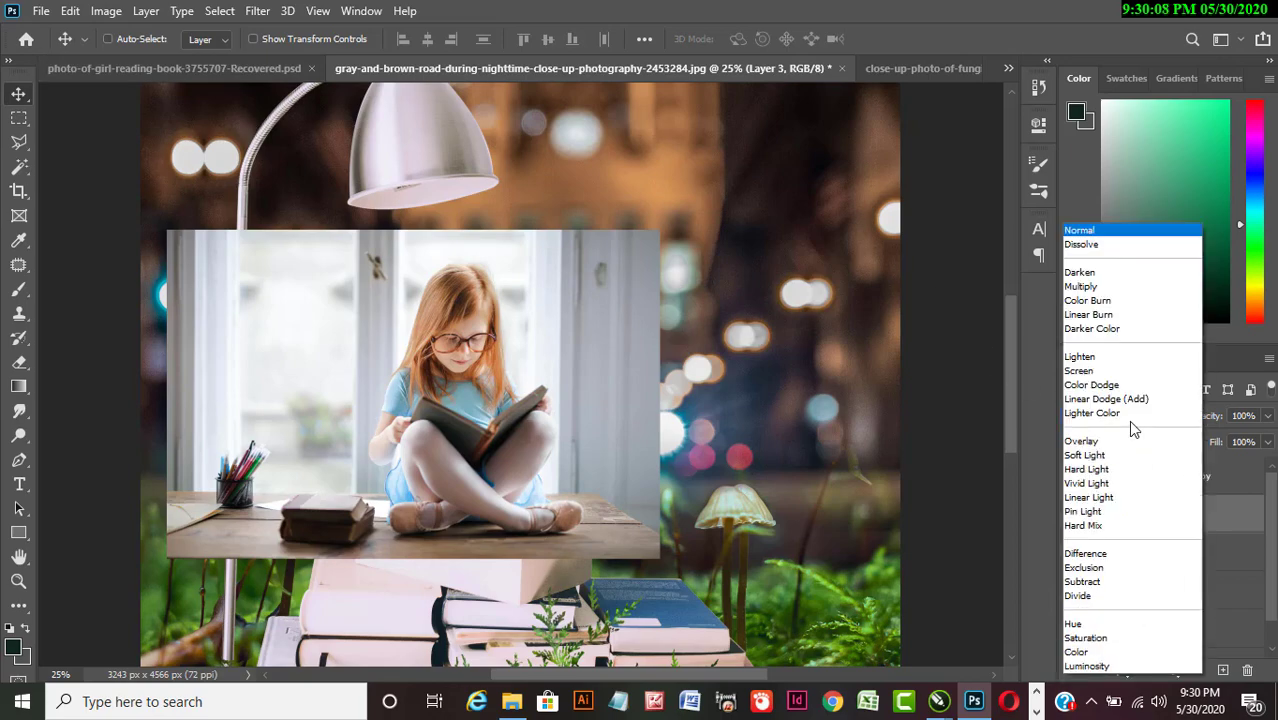
pyautogui.click(1090, 287)
# Try a Levels adjustment clipped to Layer 3, with the shadow input at 35 and the adjustment layer's opacity at 89%.
pyautogui.click(1171, 670)
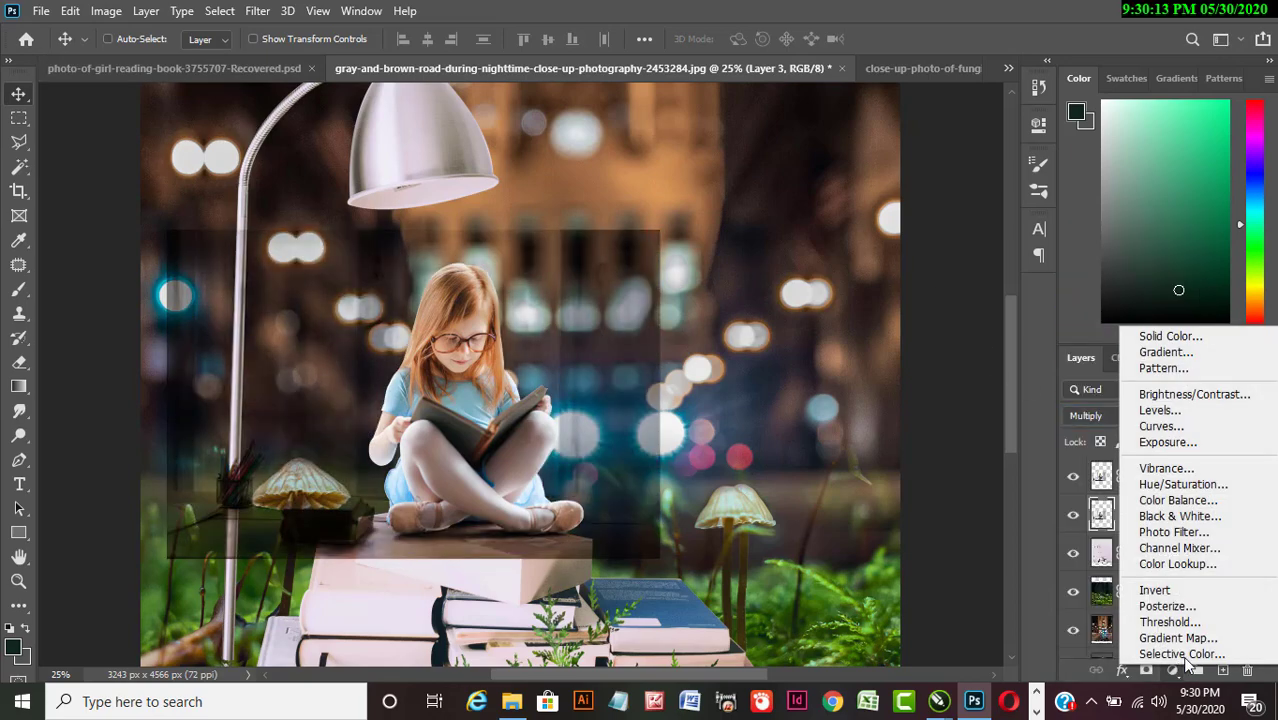
pyautogui.click(1181, 412)
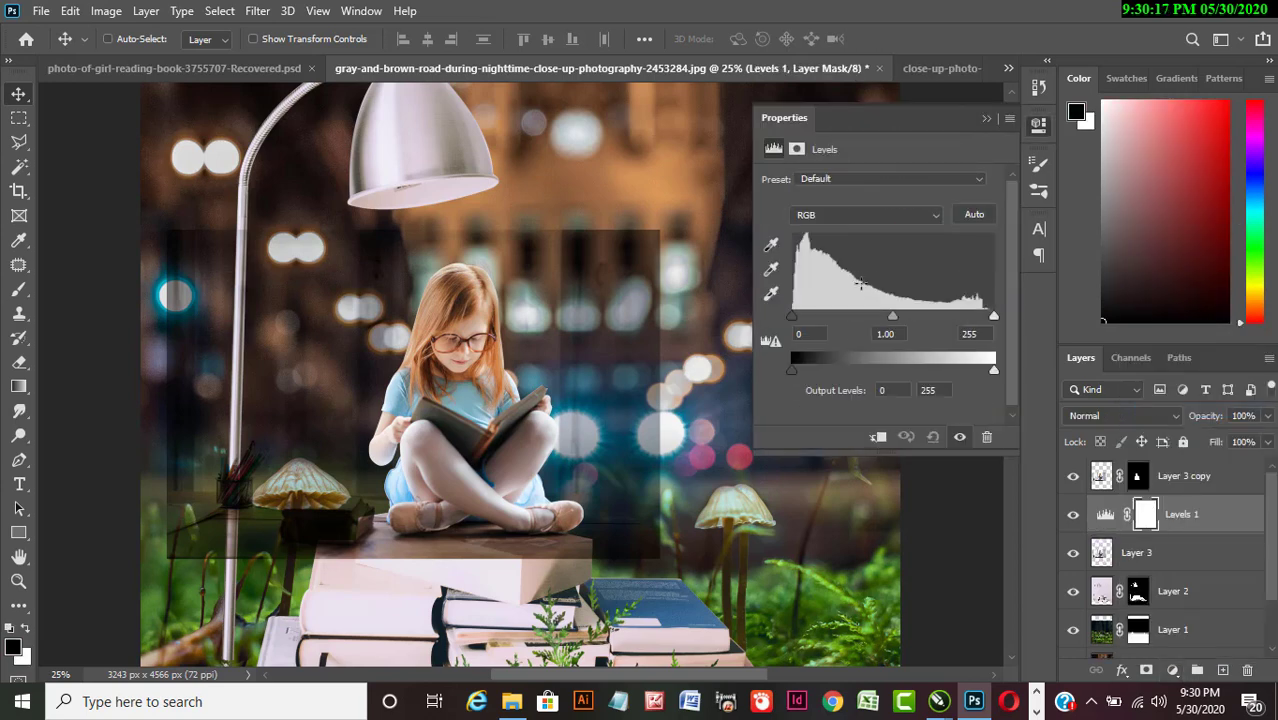
pyautogui.keyDown('alt'); pyautogui.click(1212, 533); pyautogui.keyUp('alt')
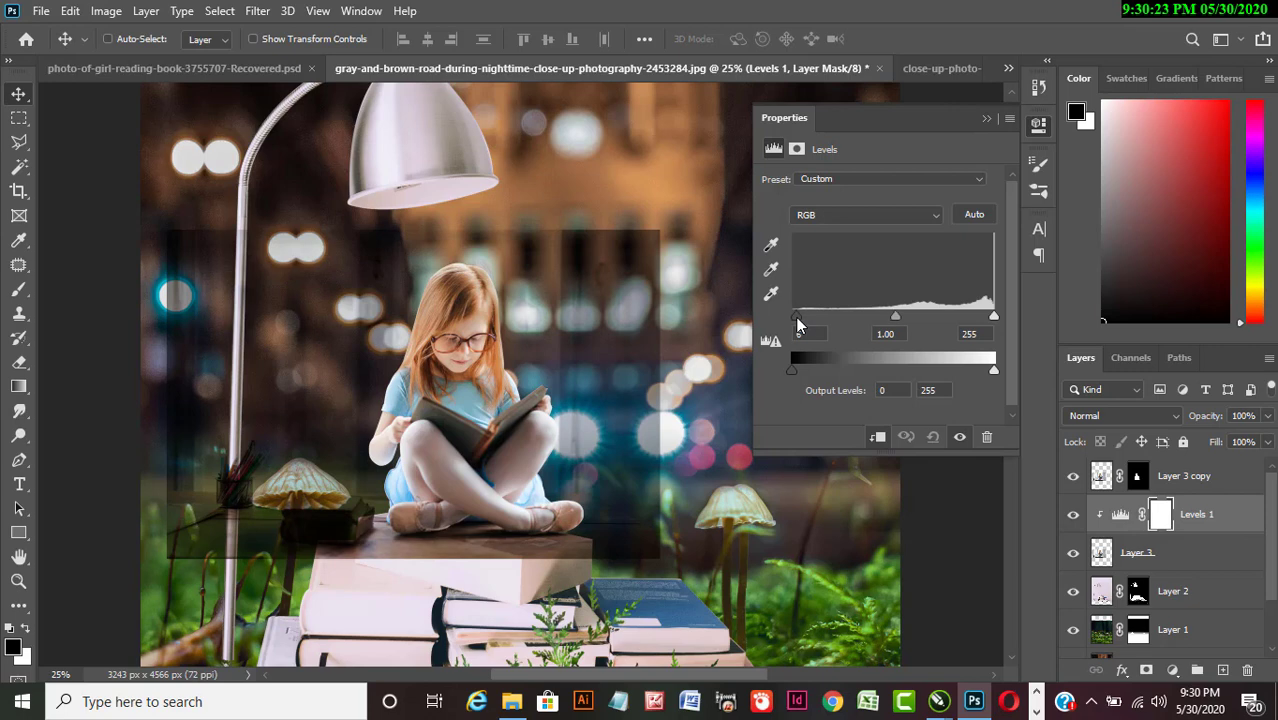
pyautogui.moveTo(797, 318); pyautogui.dragTo(820, 320)
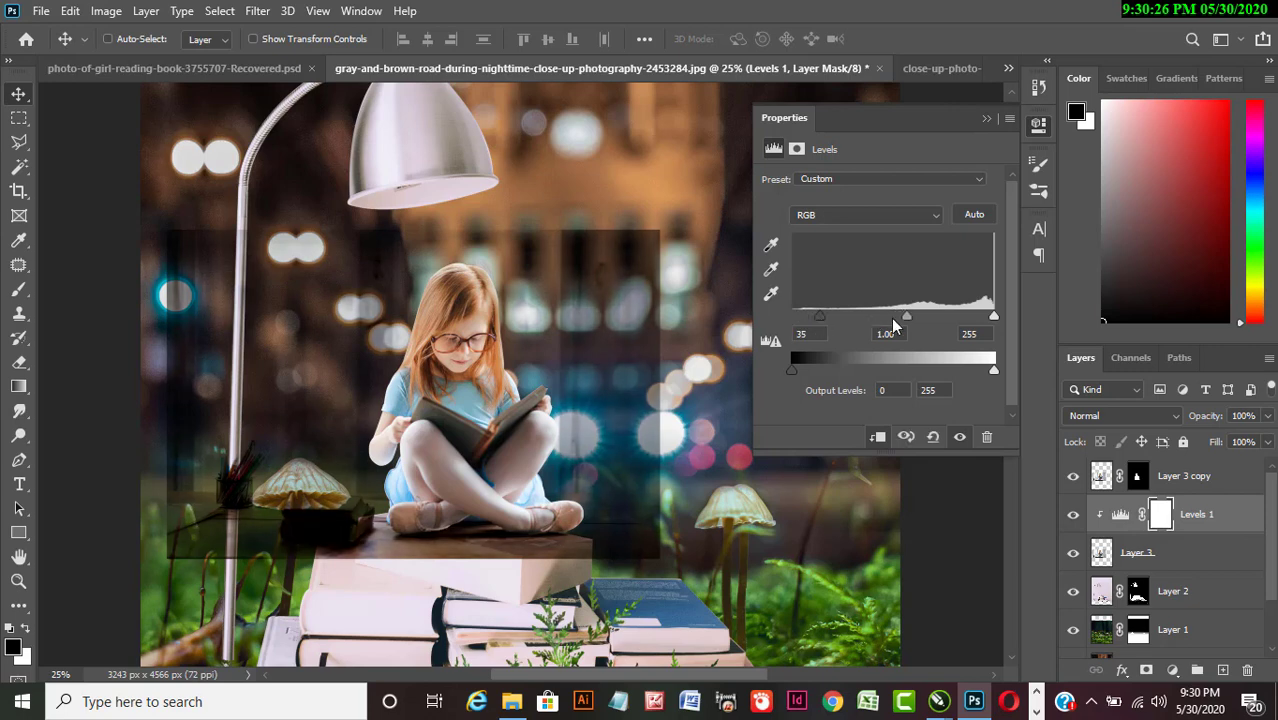
pyautogui.moveTo(907, 317); pyautogui.dragTo(909, 317)
pyautogui.click(988, 119)
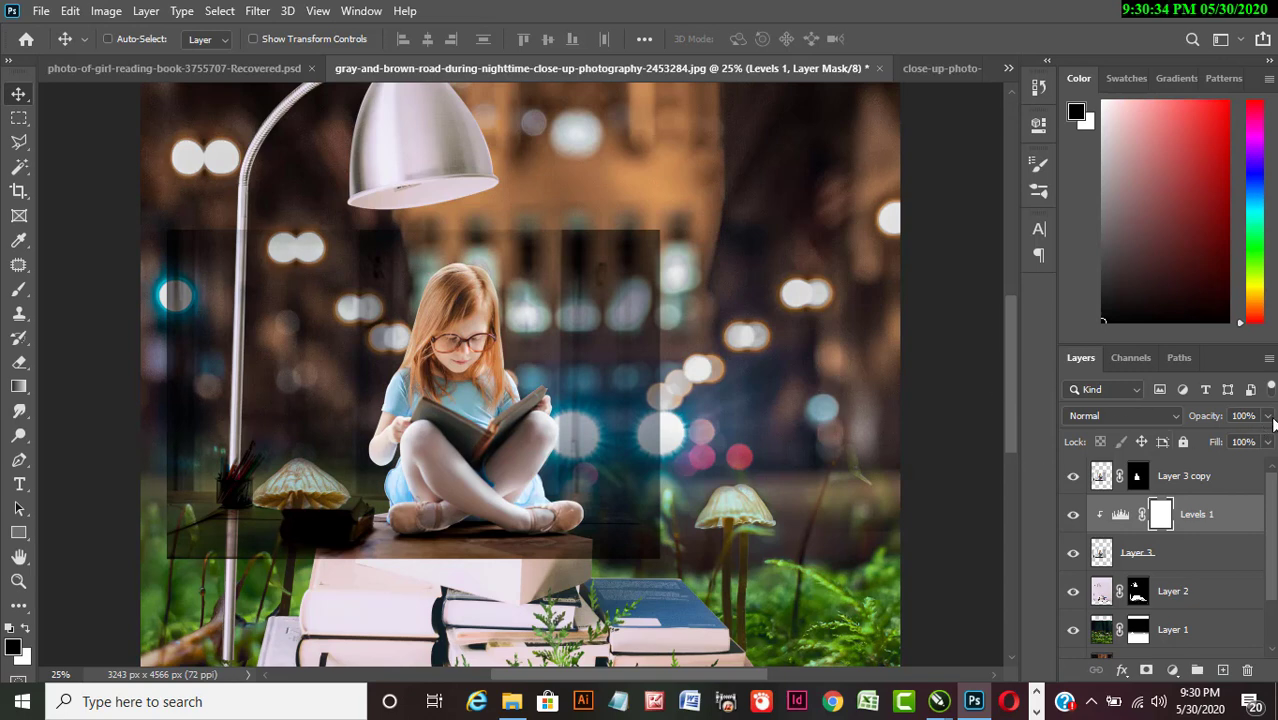
pyautogui.click(1267, 416)
pyautogui.moveTo(1268, 440); pyautogui.dragTo(1258, 440)
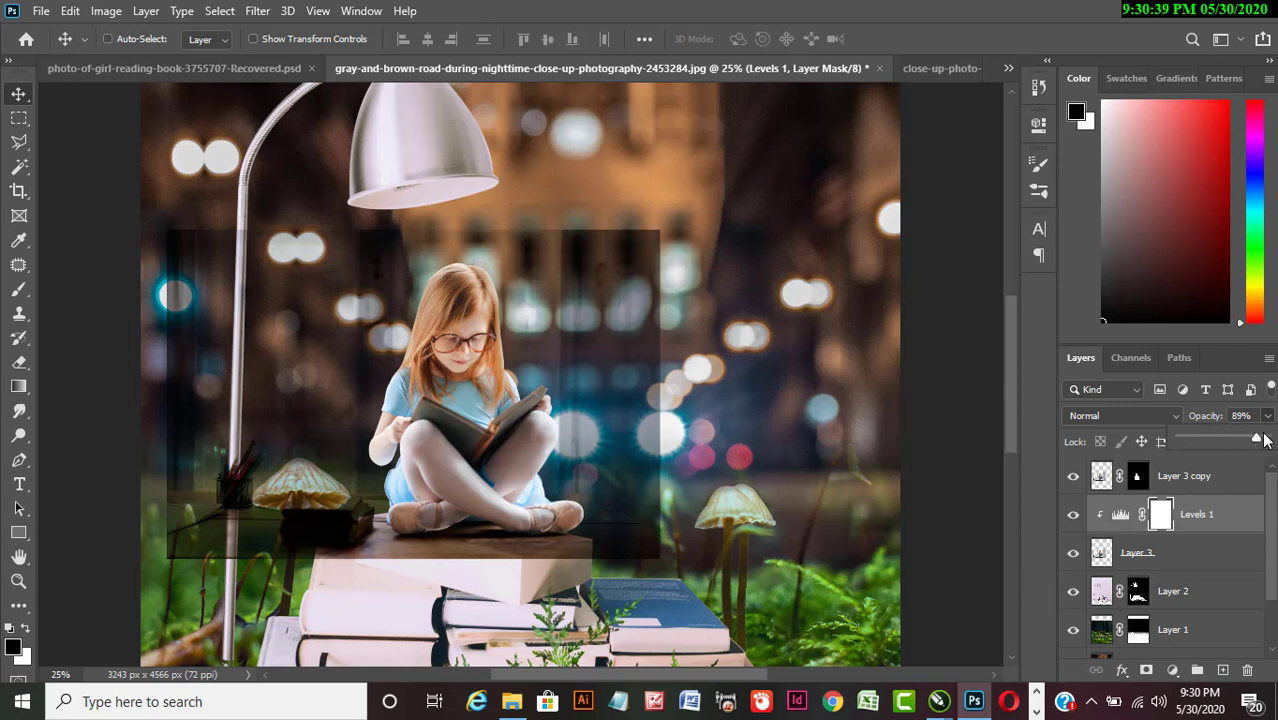
# Try erasing on the Levels mask with a 400 px soft eraser, and delete the Levels adjustment layer.
pyautogui.click(24, 366)
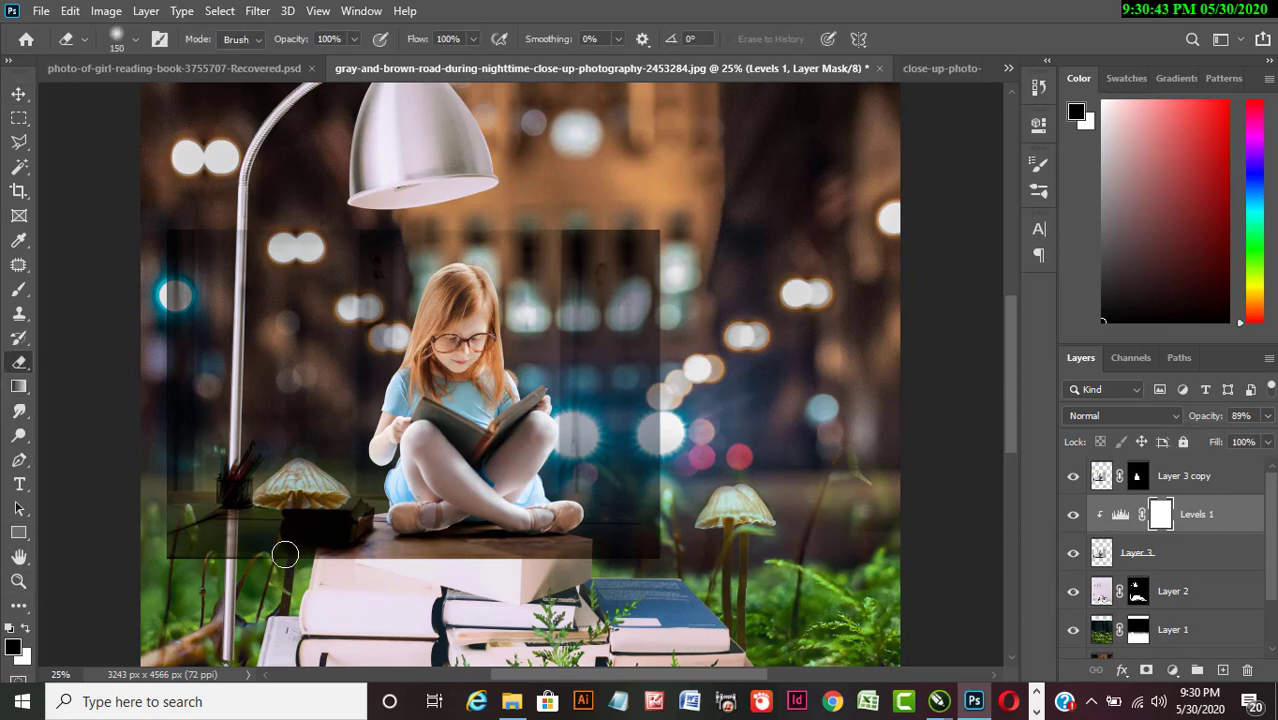
pyautogui.press(']')
pyautogui.click(27, 632)
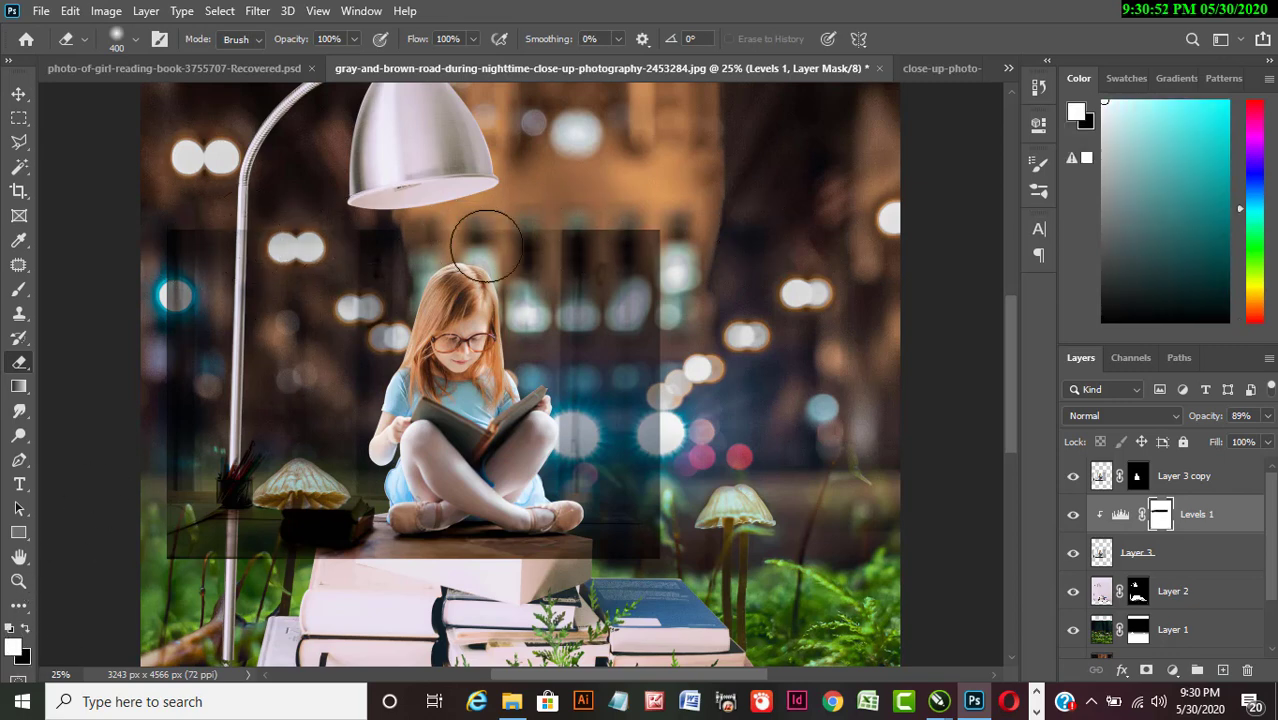
pyautogui.click(27, 632)
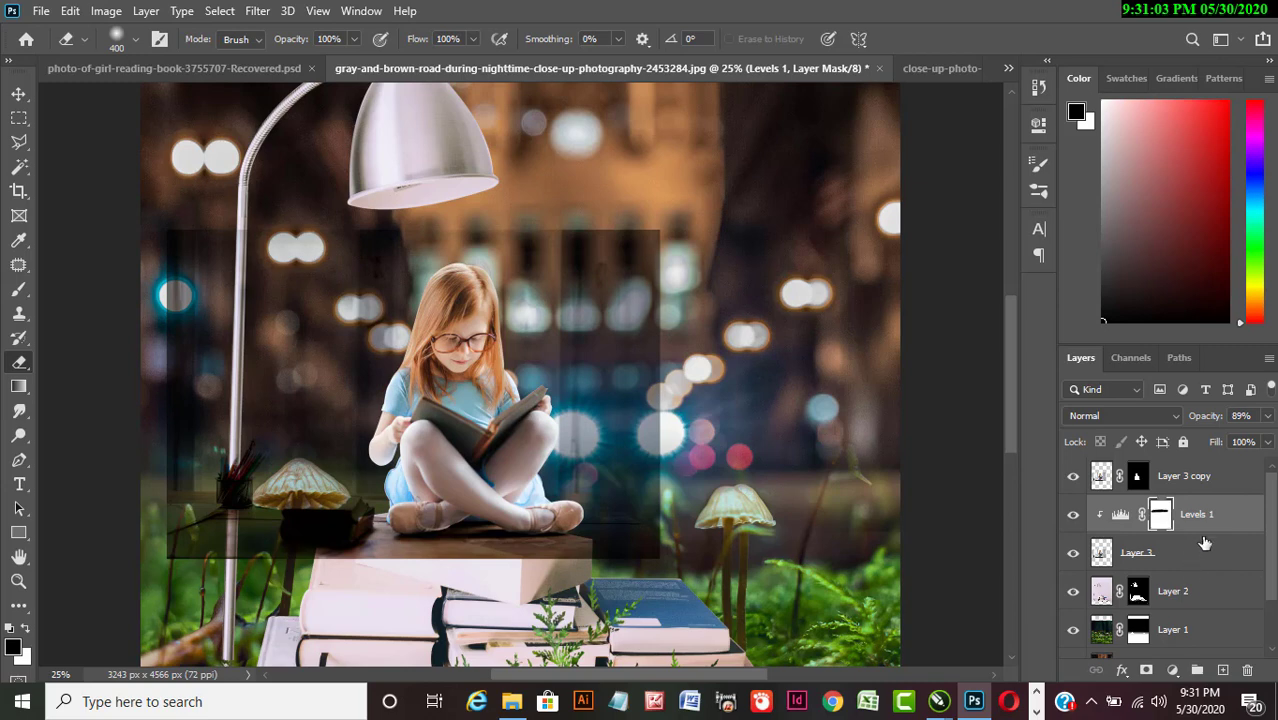
pyautogui.moveTo(1216, 527); pyautogui.dragTo(1247, 670)
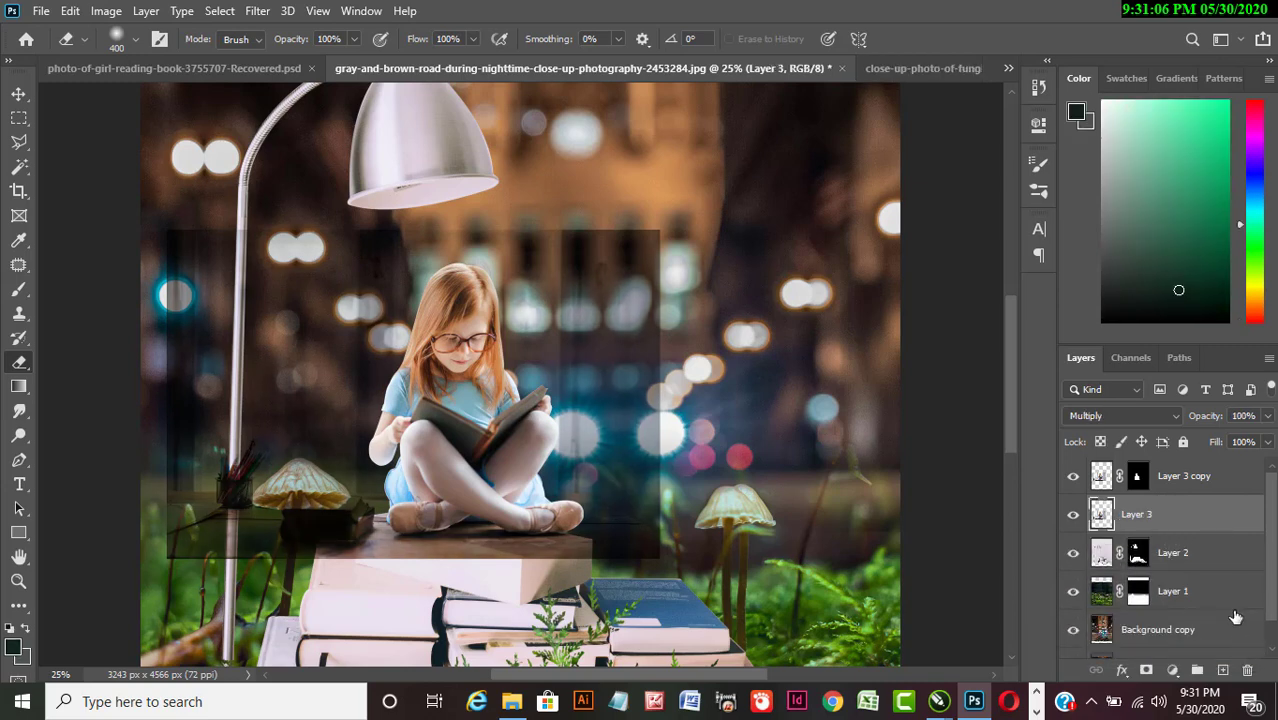
# Add a layer mask to Layer 3 and mask out the dark overlay between the lamp and the girl, enlarging the soft eraser to 700 px.
pyautogui.click(1146, 670)
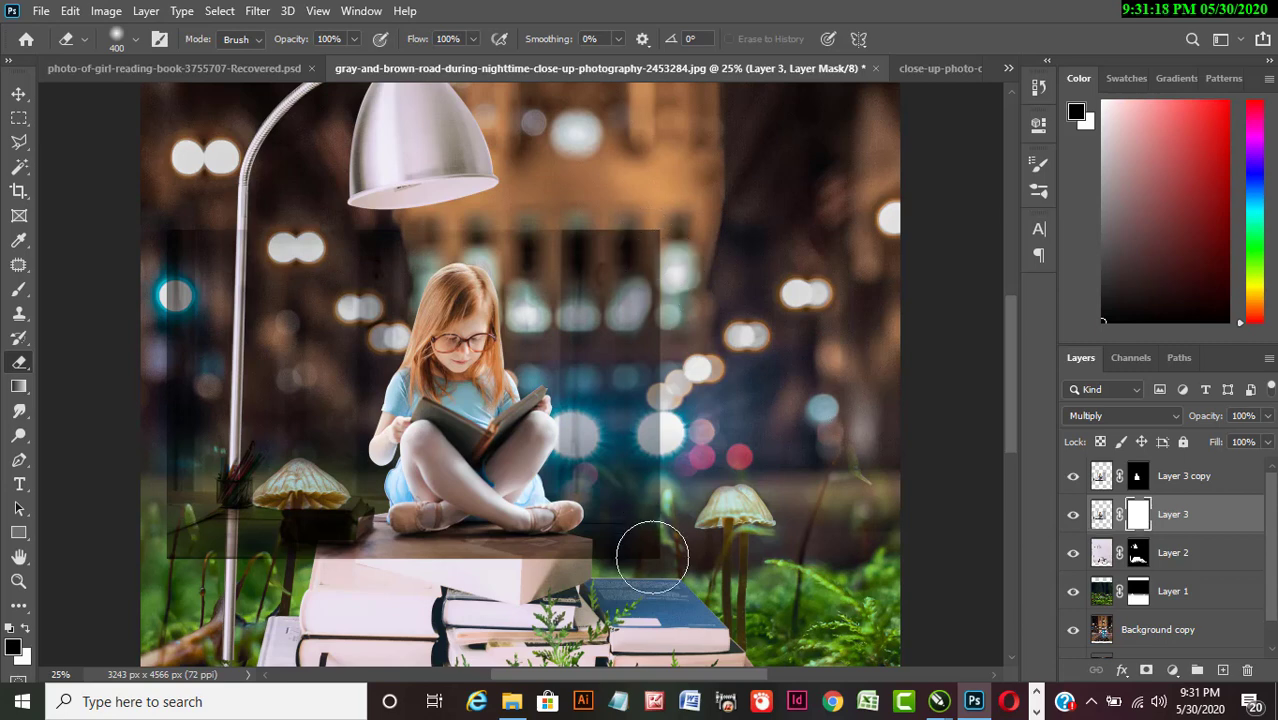
pyautogui.click(25, 630)
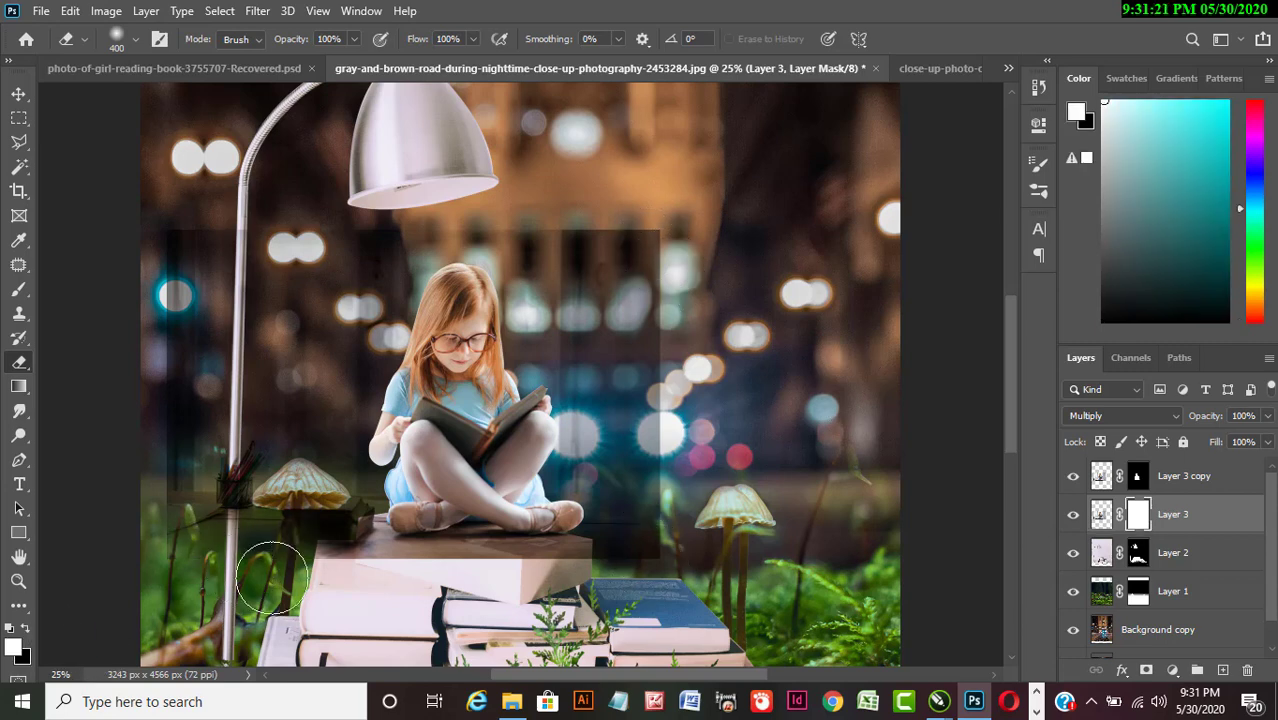
pyautogui.moveTo(329, 526)
pyautogui.mouseDown()
pyautogui.moveTo(198, 500)
pyautogui.moveTo(197, 242)
pyautogui.moveTo(197, 324)
pyautogui.moveTo(397, 246)
pyautogui.moveTo(651, 236)
pyautogui.moveTo(647, 283)
pyautogui.moveTo(387, 313)
pyautogui.moveTo(346, 363)
pyautogui.mouseUp()
pyautogui.press(']')
pyautogui.press(']')
pyautogui.press(']')
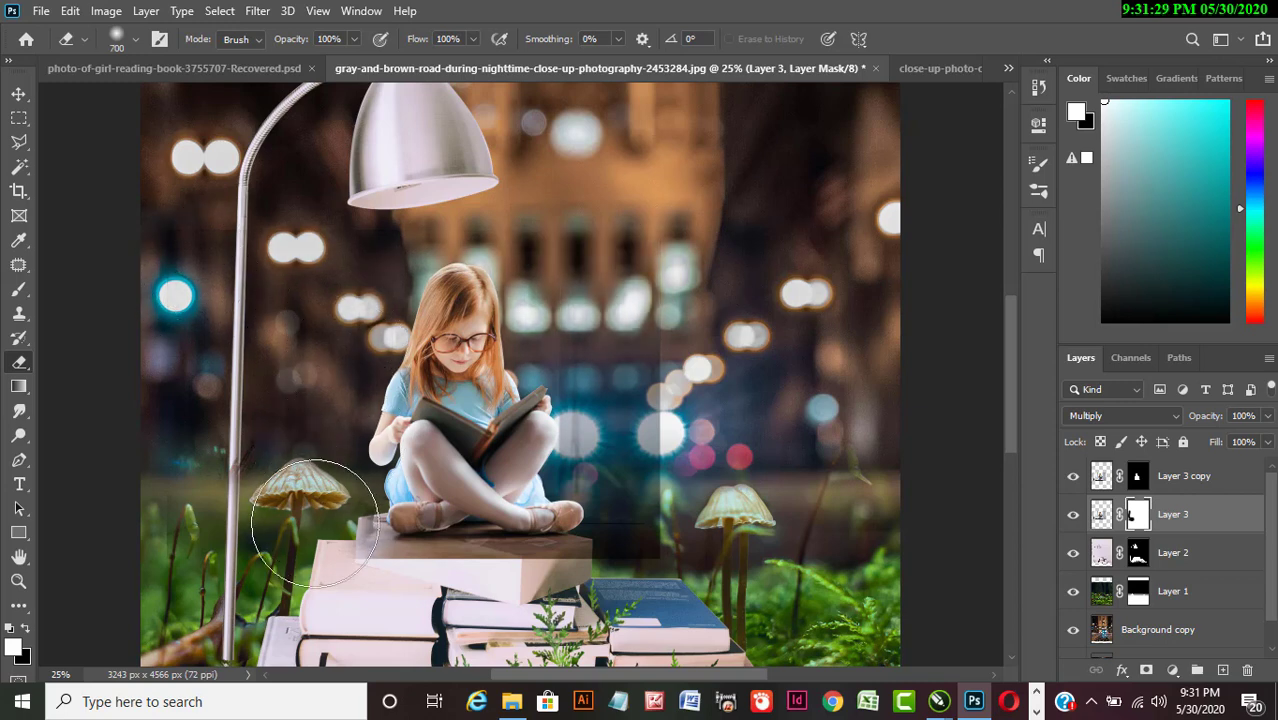
# Reduce the soft eraser and mask out Layer 3's dark overlay on the front of the top books.
pyautogui.press('[')
pyautogui.press('[')
pyautogui.press('[')
pyautogui.press('[')
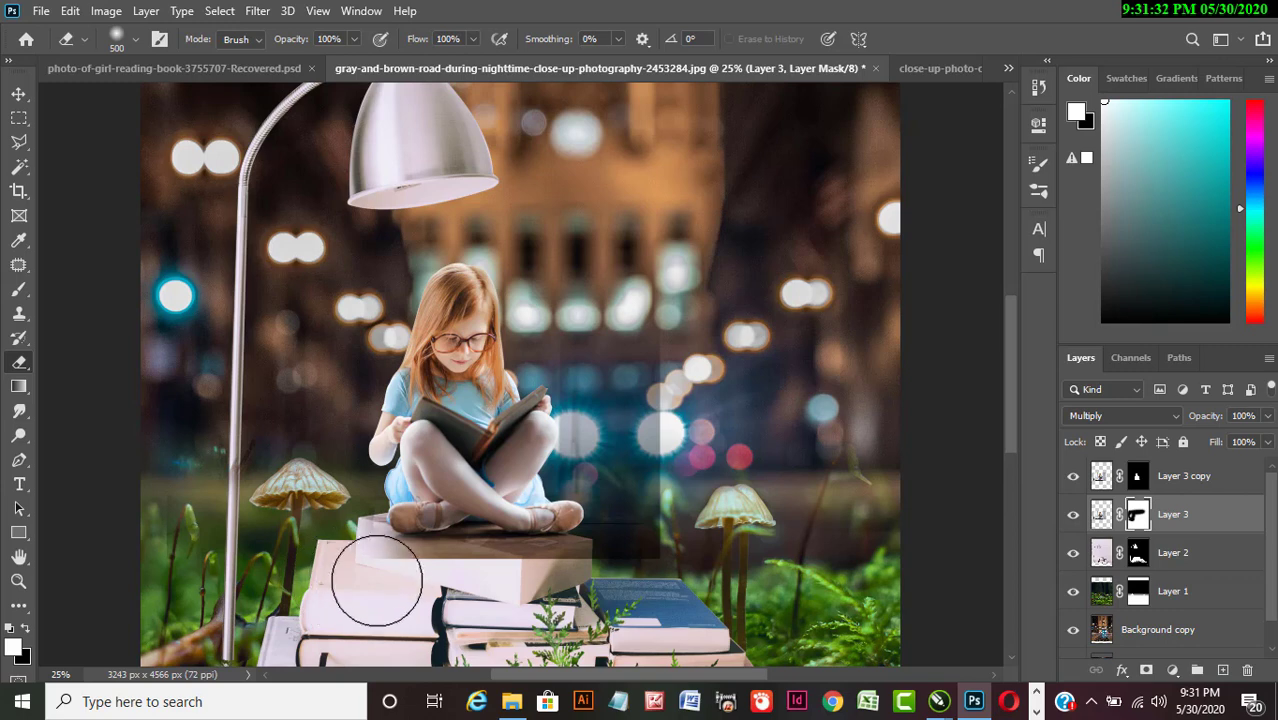
pyautogui.press('[')
pyautogui.moveTo(382, 578)
pyautogui.mouseDown()
pyautogui.moveTo(410, 562)
pyautogui.moveTo(597, 583)
pyautogui.moveTo(625, 576)
pyautogui.moveTo(536, 590)
pyautogui.moveTo(462, 579)
pyautogui.moveTo(562, 574)
pyautogui.moveTo(529, 580)
pyautogui.moveTo(670, 543)
pyautogui.moveTo(484, 598)
pyautogui.mouseUp()
# Mask out Layer 3's remaining overlay beside the girl and around the lamp pole with a 500 px eraser, comparing with the layer hidden.
pyautogui.press(']')
pyautogui.press(']')
pyautogui.press(']')
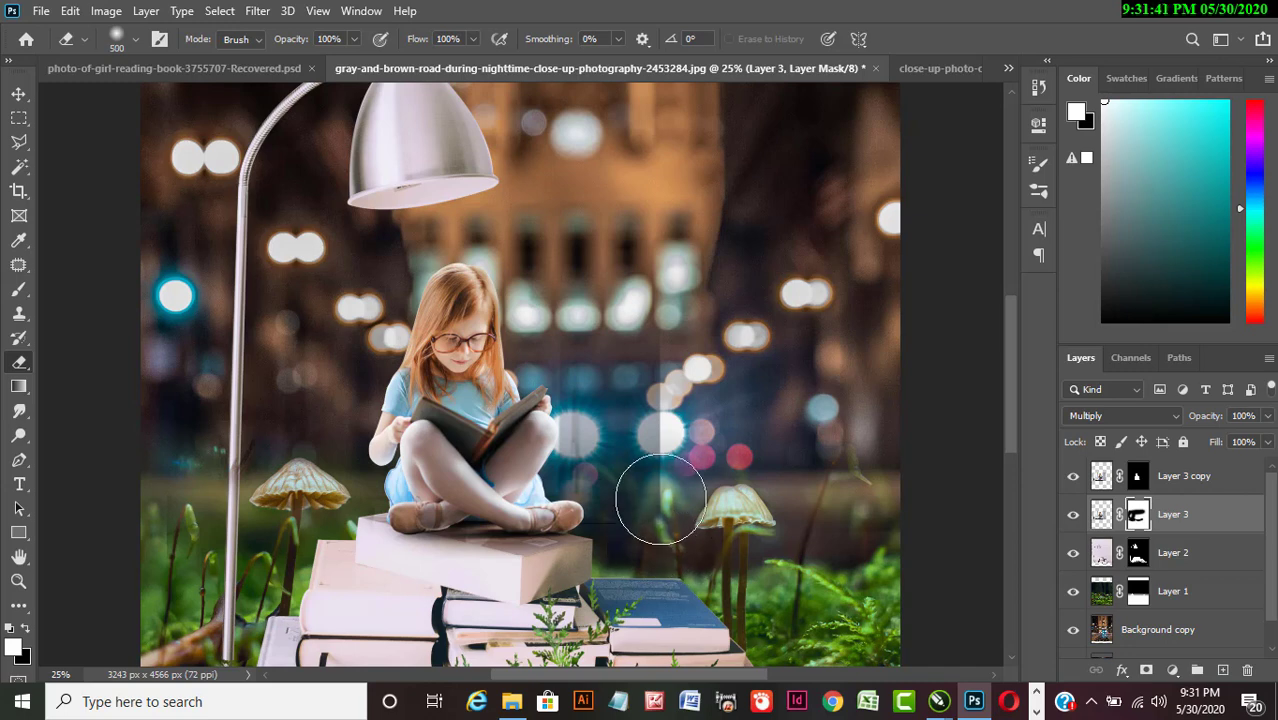
pyautogui.moveTo(656, 494)
pyautogui.mouseDown()
pyautogui.moveTo(631, 290)
pyautogui.moveTo(619, 395)
pyautogui.moveTo(570, 418)
pyautogui.moveTo(656, 505)
pyautogui.mouseUp()
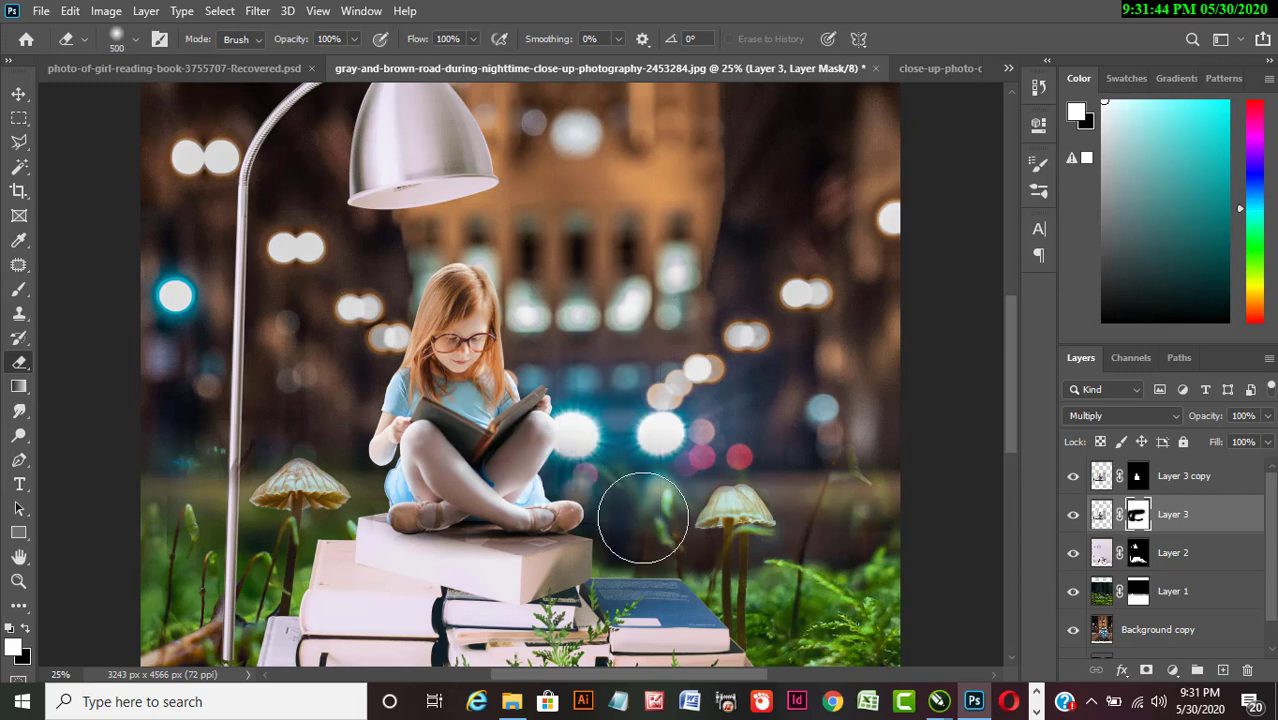
pyautogui.click(1071, 520)
pyautogui.click(1071, 520)
pyautogui.moveTo(210, 491)
pyautogui.mouseDown()
pyautogui.moveTo(227, 406)
pyautogui.moveTo(264, 539)
pyautogui.moveTo(293, 454)
pyautogui.mouseUp()
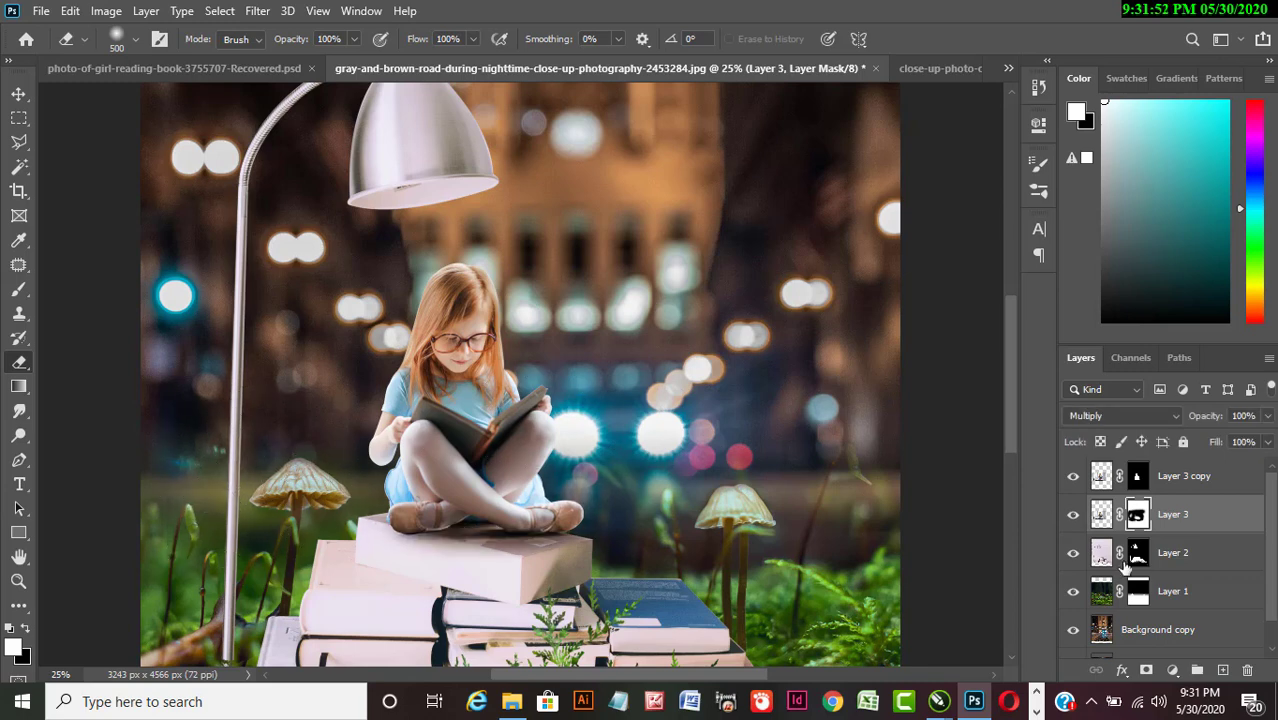
pyautogui.click(1073, 514)
pyautogui.click(1073, 514)
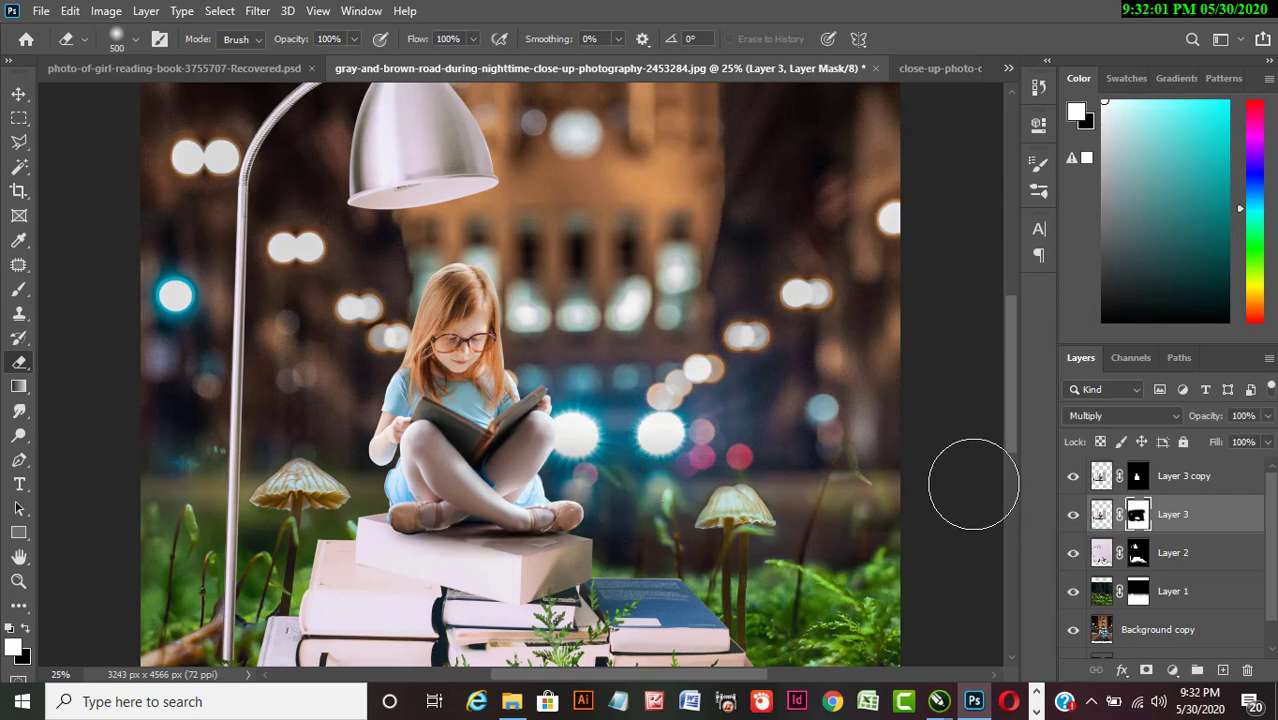
# Add a Color Balance adjustment above the Background copy layer and shift its midtones toward cyan and blue.
pyautogui.scroll(-3, 973, 484)
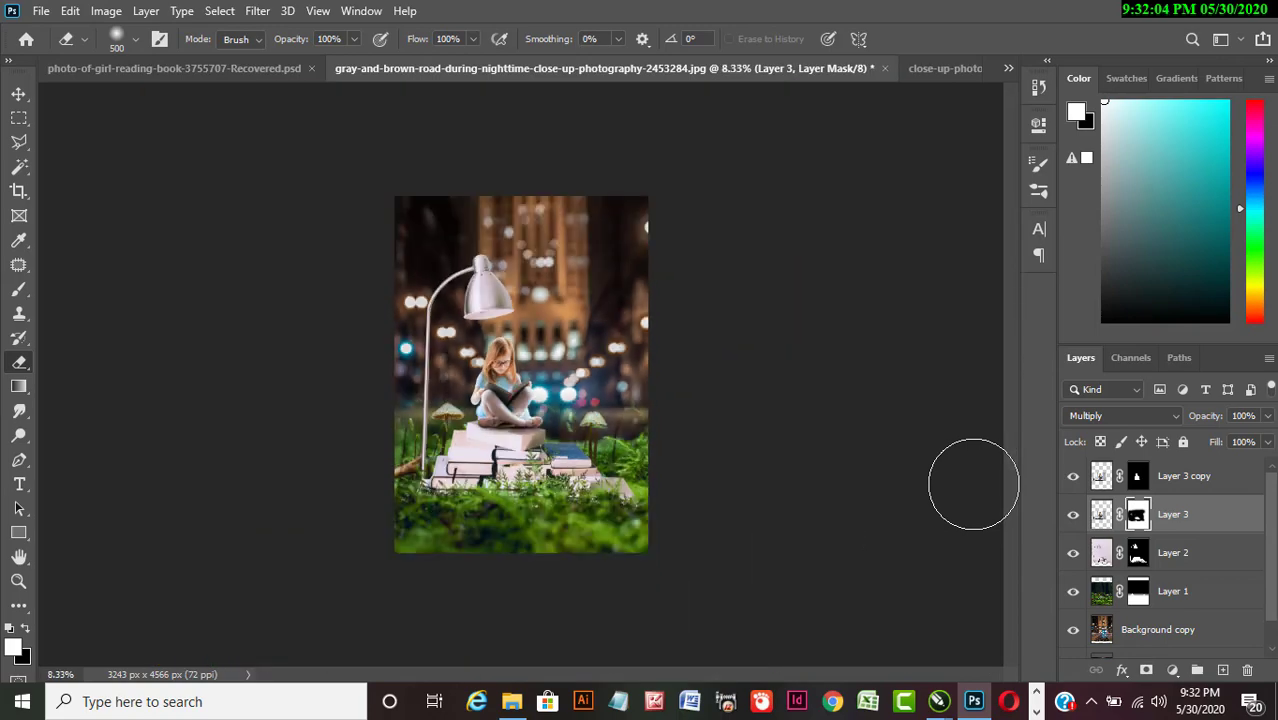
pyautogui.scroll(1, 973, 484)
pyautogui.scroll(1, 973, 484)
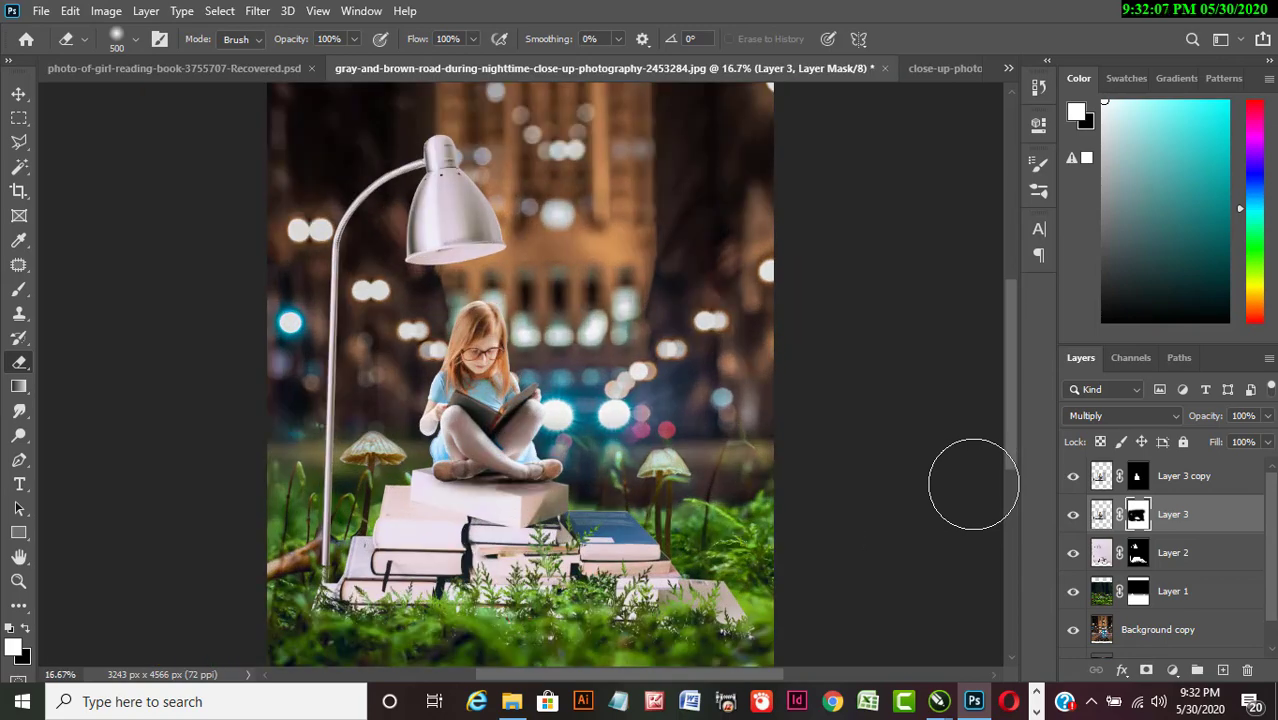
pyautogui.moveTo(1276, 540); pyautogui.dragTo(1276, 588)
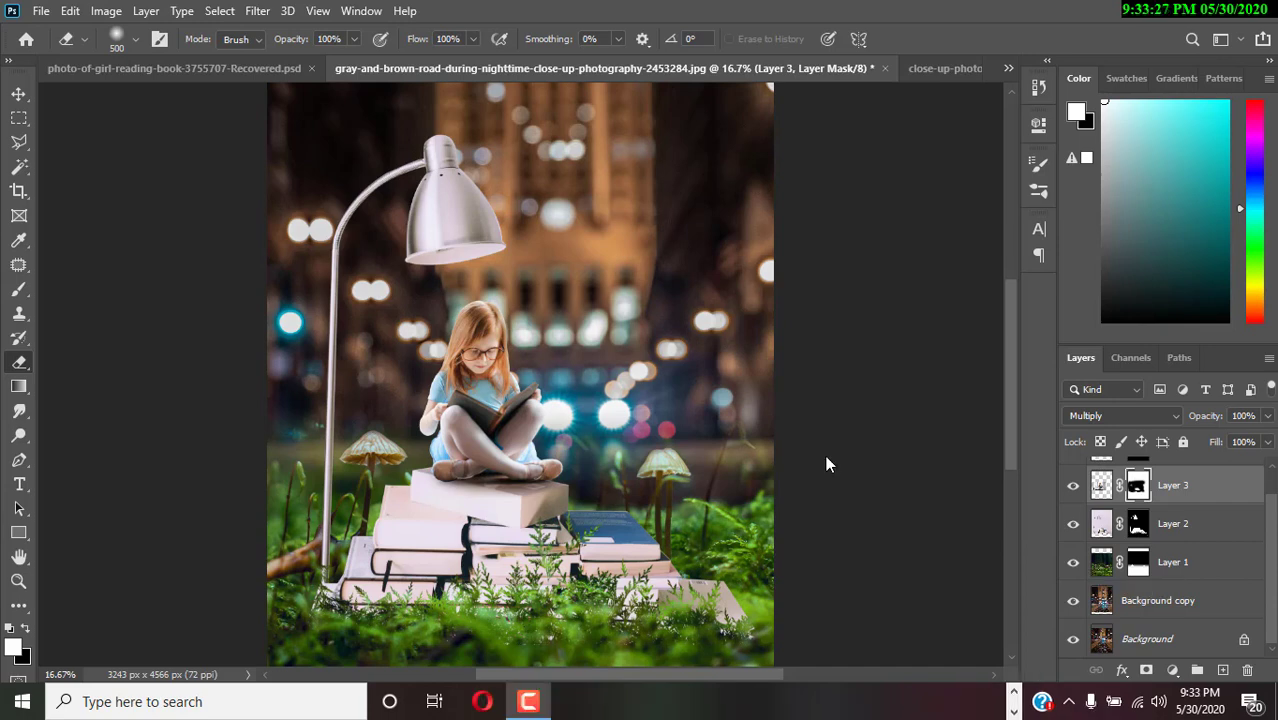
pyautogui.press('v')
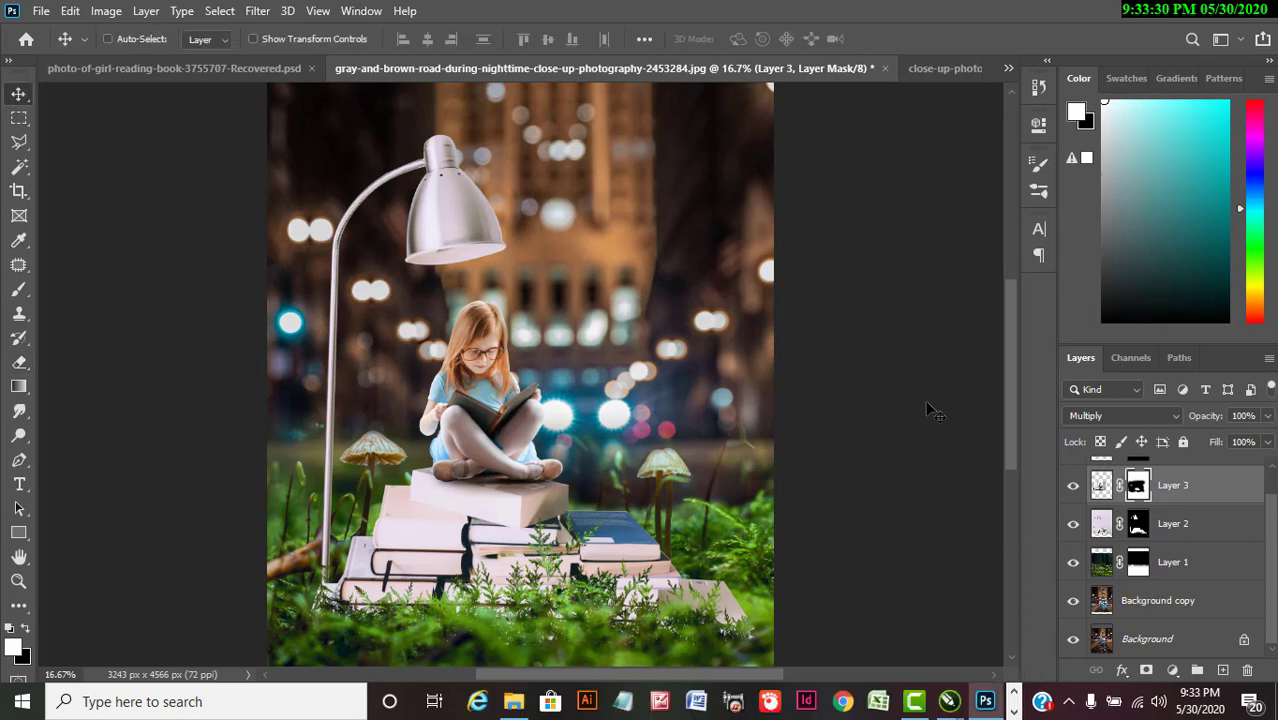
pyautogui.scroll(-2, 925, 400)
pyautogui.scroll(-3, 925, 400)
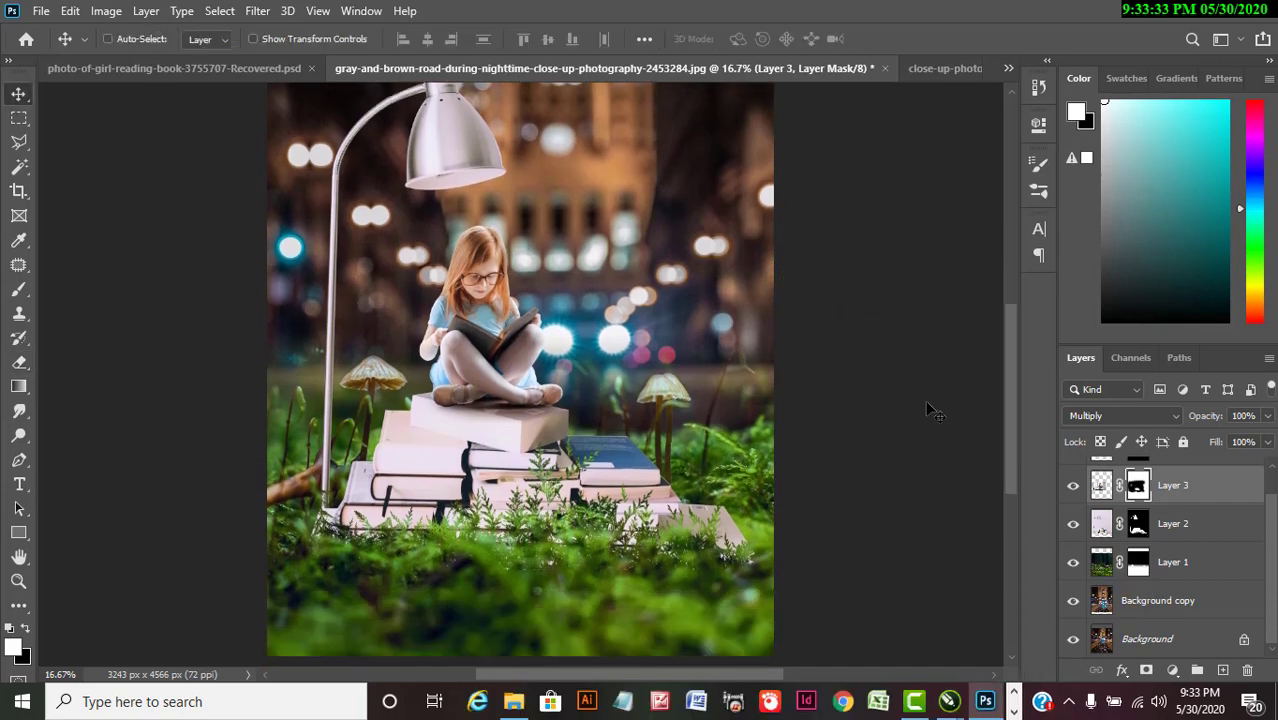
pyautogui.click(1187, 610)
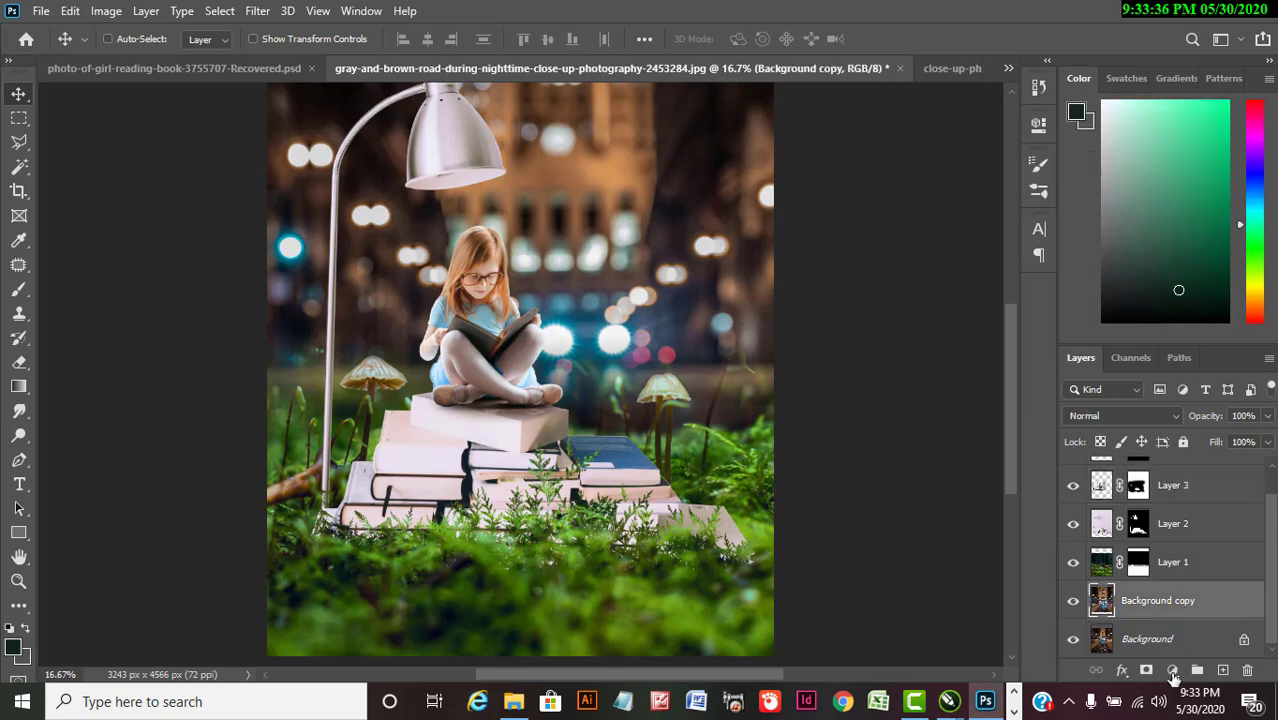
pyautogui.click(1173, 671)
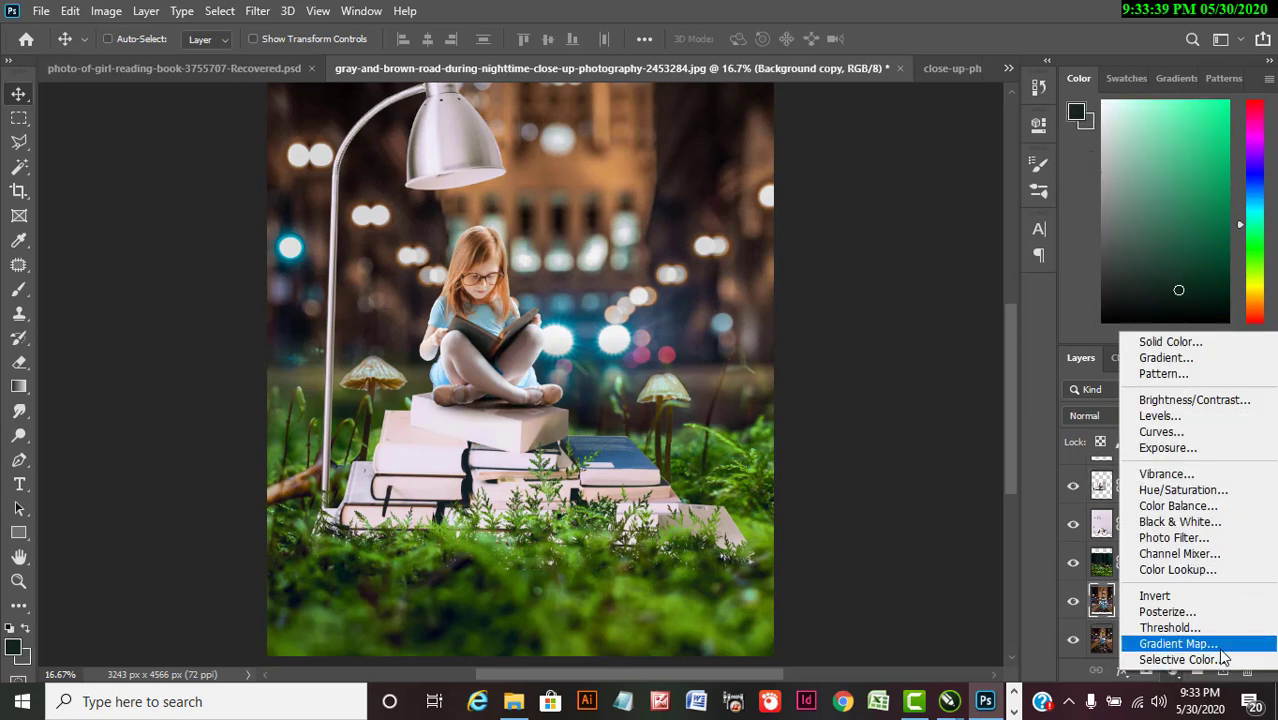
pyautogui.click(1180, 506)
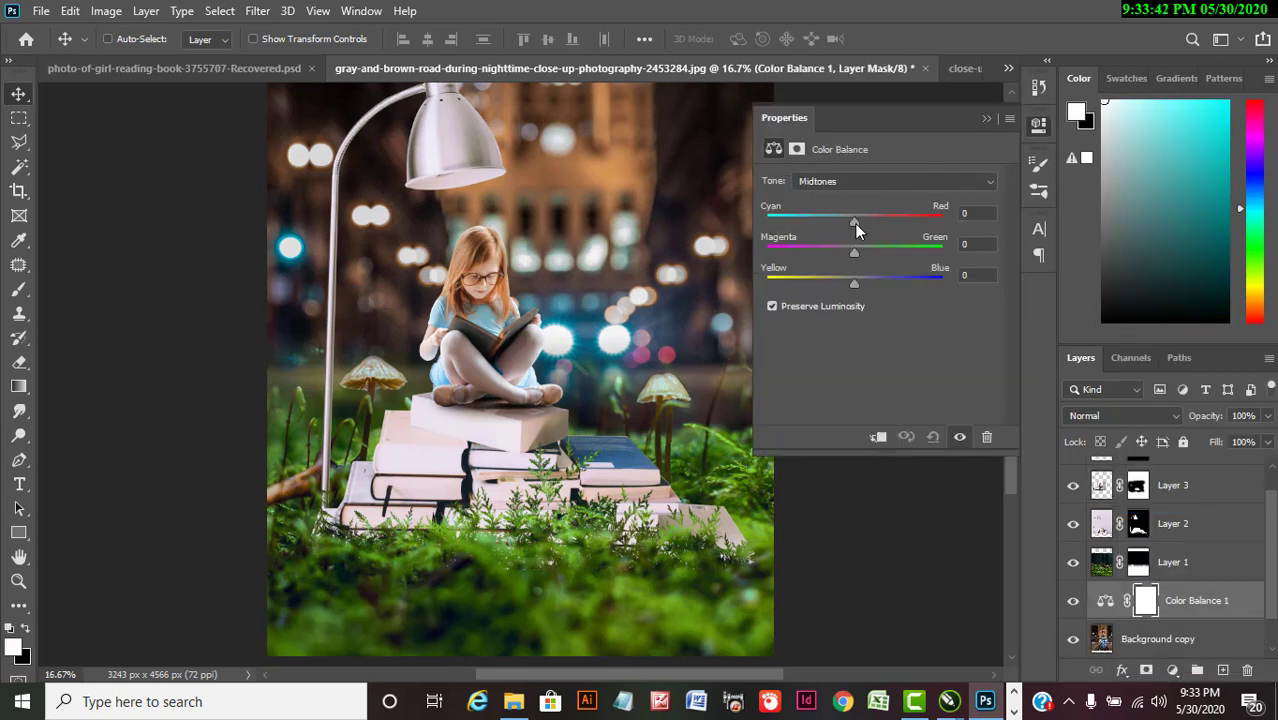
pyautogui.moveTo(854, 223)
pyautogui.mouseDown()
pyautogui.moveTo(828, 220)
pyautogui.moveTo(839, 232)
pyautogui.mouseUp()
pyautogui.moveTo(851, 284); pyautogui.dragTo(865, 290)
pyautogui.click(985, 118)
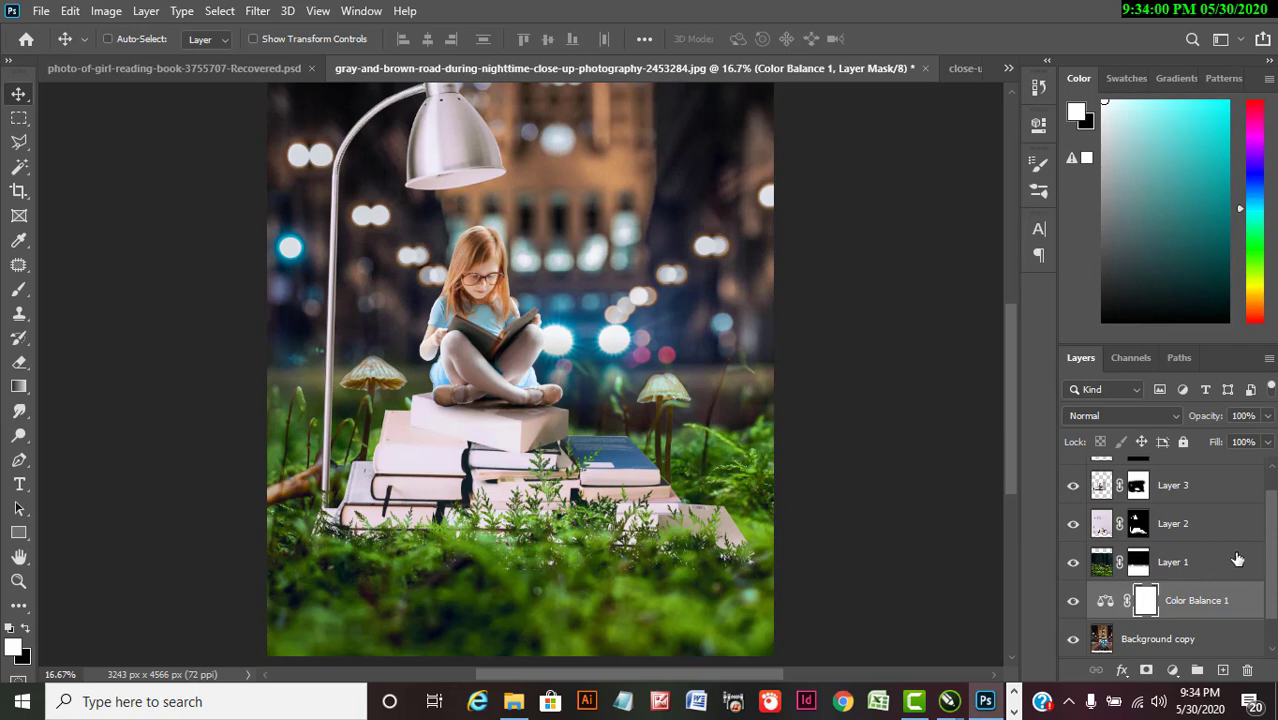
# Add a Color Balance adjustment clipped to Layer 1, the mossy ground, with midtones at -25 cyan-red and shifted toward blue.
pyautogui.click(1214, 566)
pyautogui.click(1172, 669)
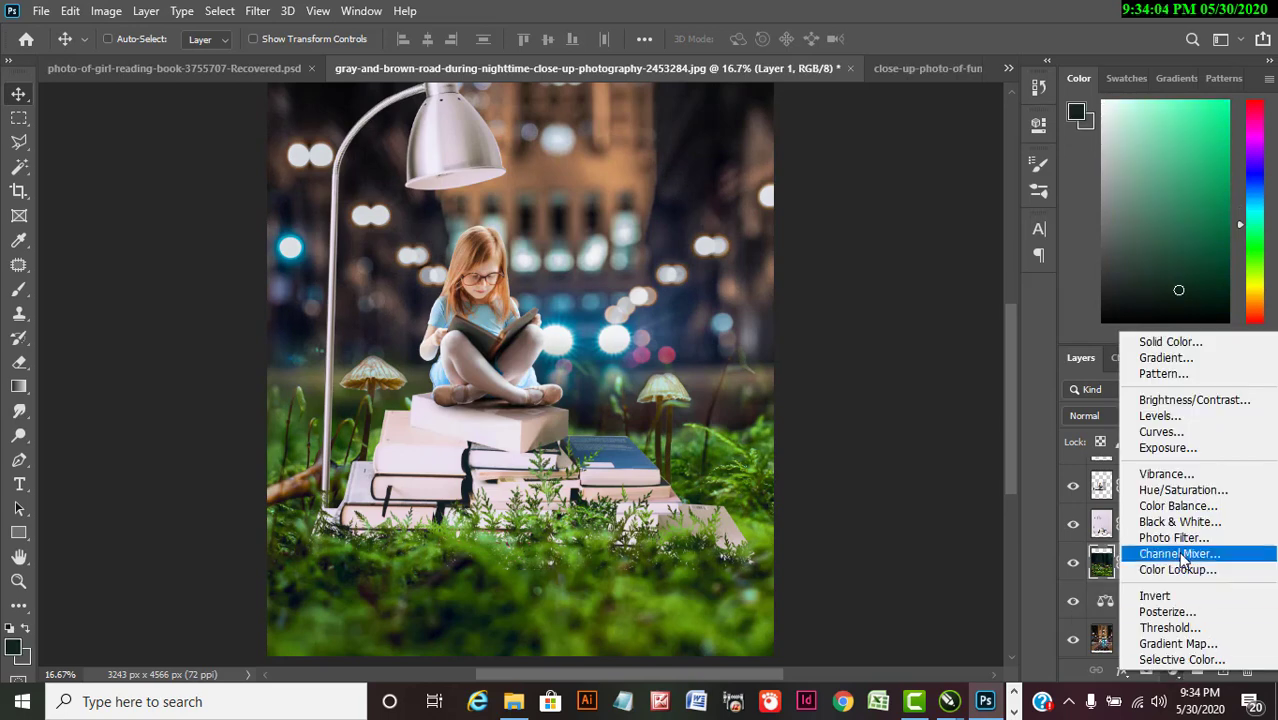
pyautogui.click(1189, 507)
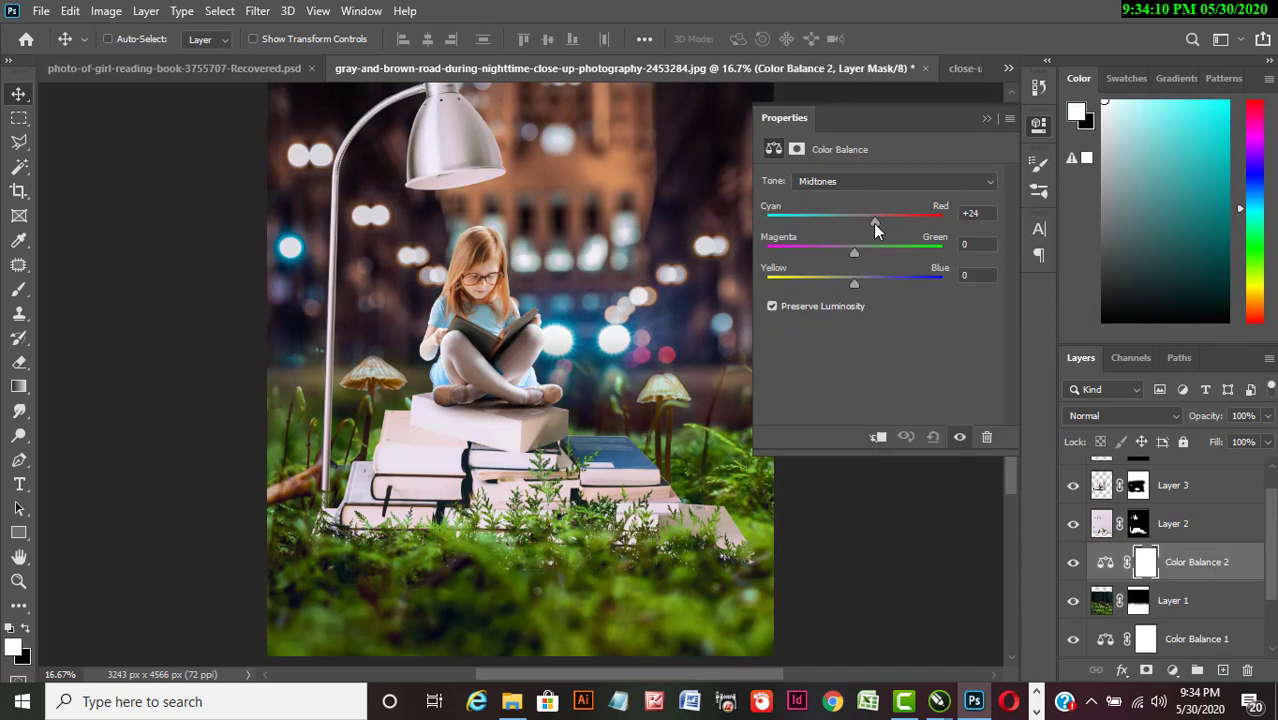
pyautogui.keyDown('alt'); pyautogui.click(1207, 579); pyautogui.keyUp('alt')
pyautogui.moveTo(869, 224); pyautogui.dragTo(833, 218)
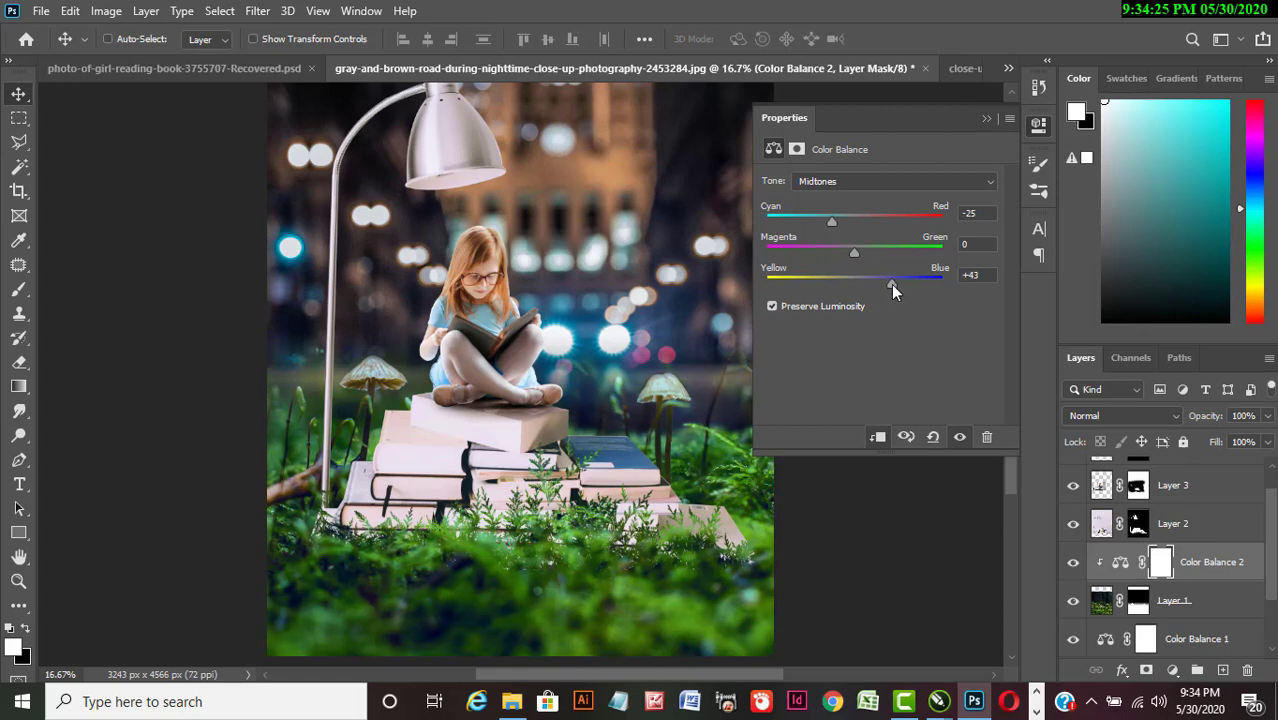
pyautogui.moveTo(890, 284); pyautogui.dragTo(876, 282)
pyautogui.click(986, 118)
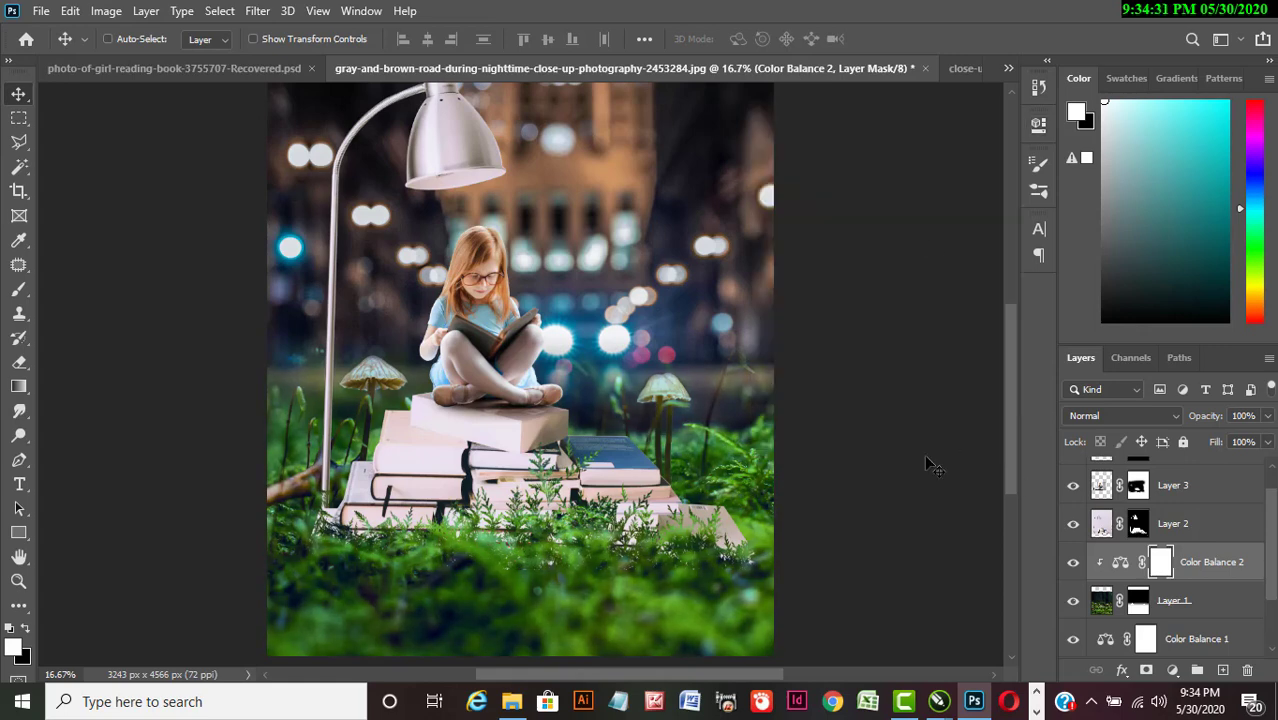
# Add a Hue/Saturation adjustment clipped directly above Layer 1, with saturation -12 and lightness -2.
pyautogui.click(1220, 615)
pyautogui.click(1172, 670)
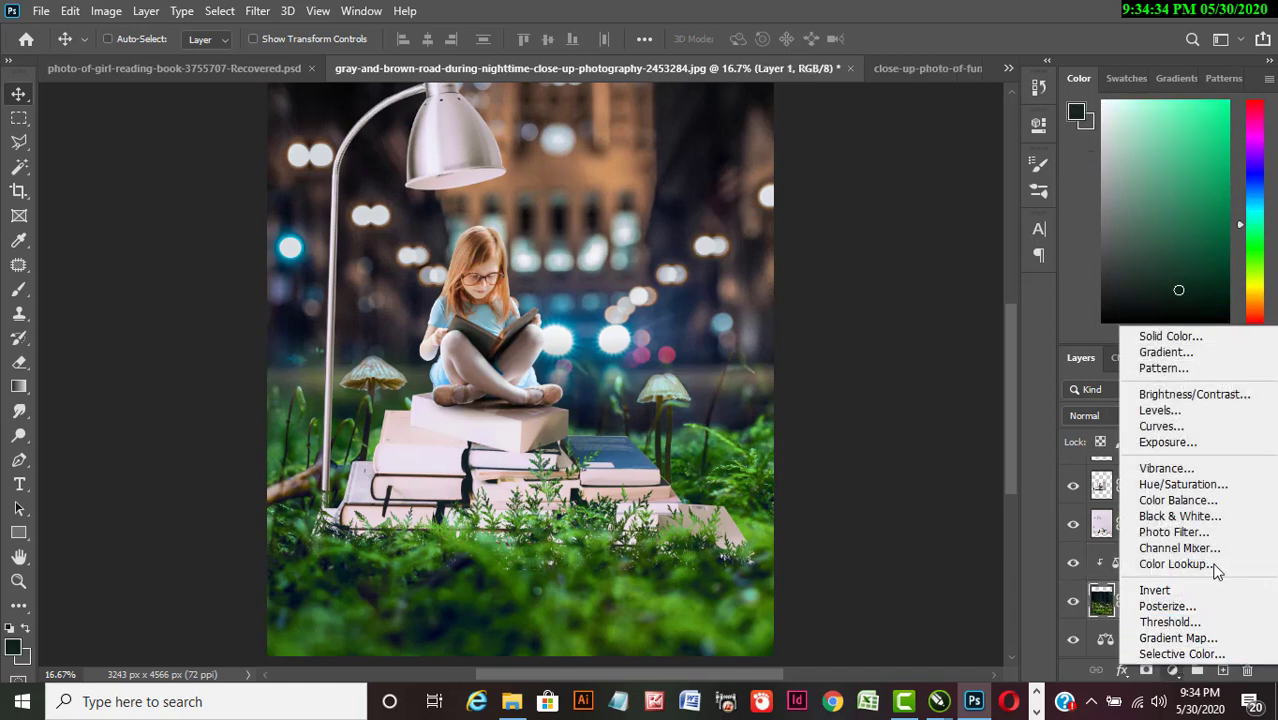
pyautogui.click(1160, 484)
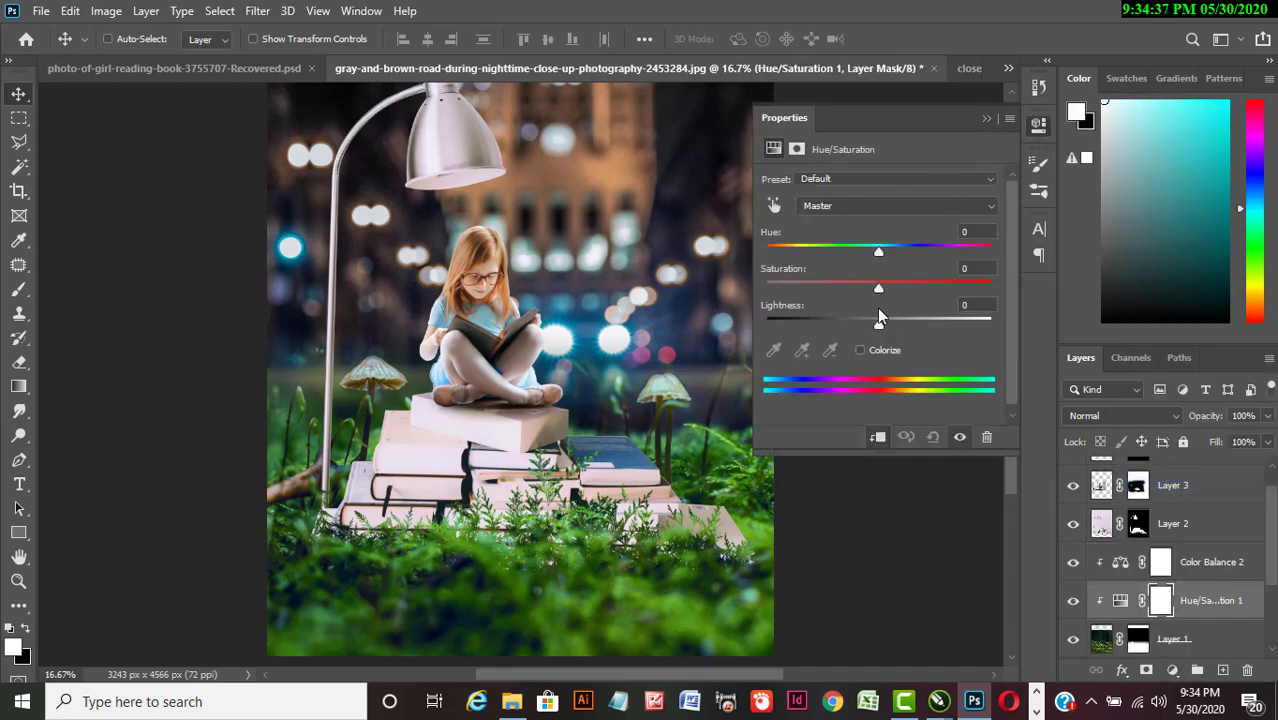
pyautogui.moveTo(878, 288); pyautogui.dragTo(876, 327)
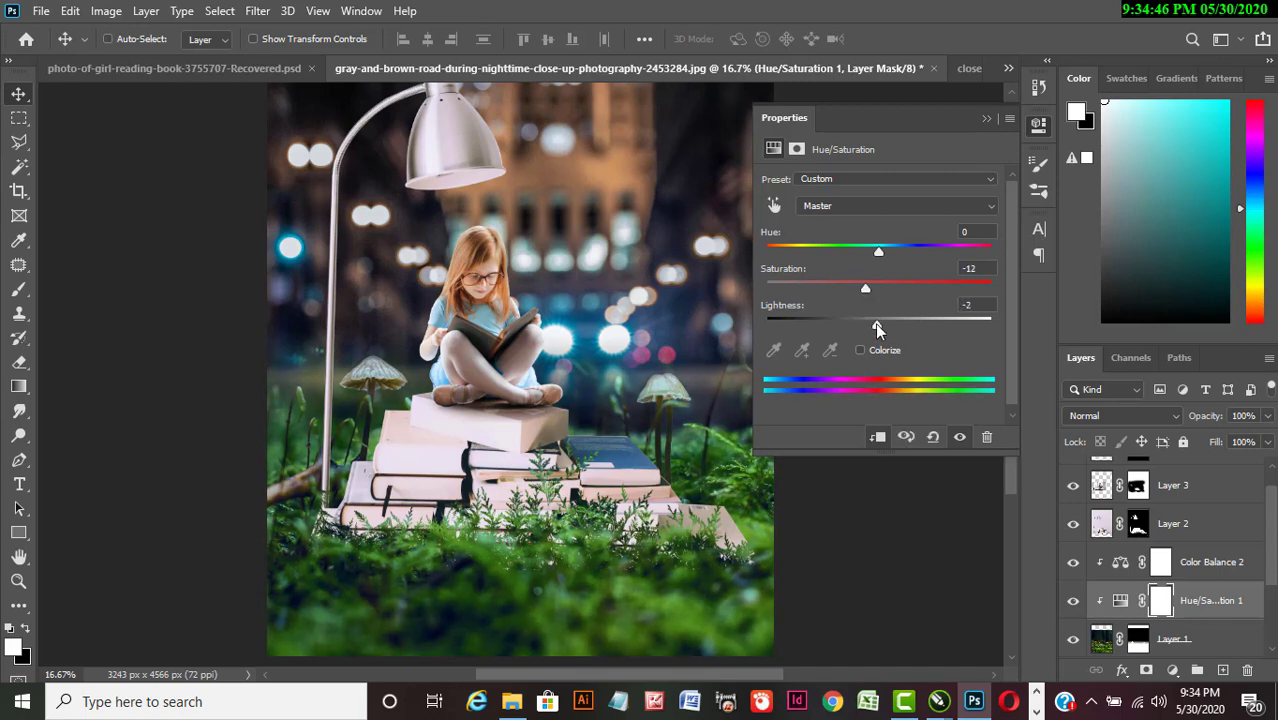
# Readjust the midtone cyan-red and yellow-blue balance of the Color Balance adjustment directly above the Background copy layer.
pyautogui.click(986, 119)
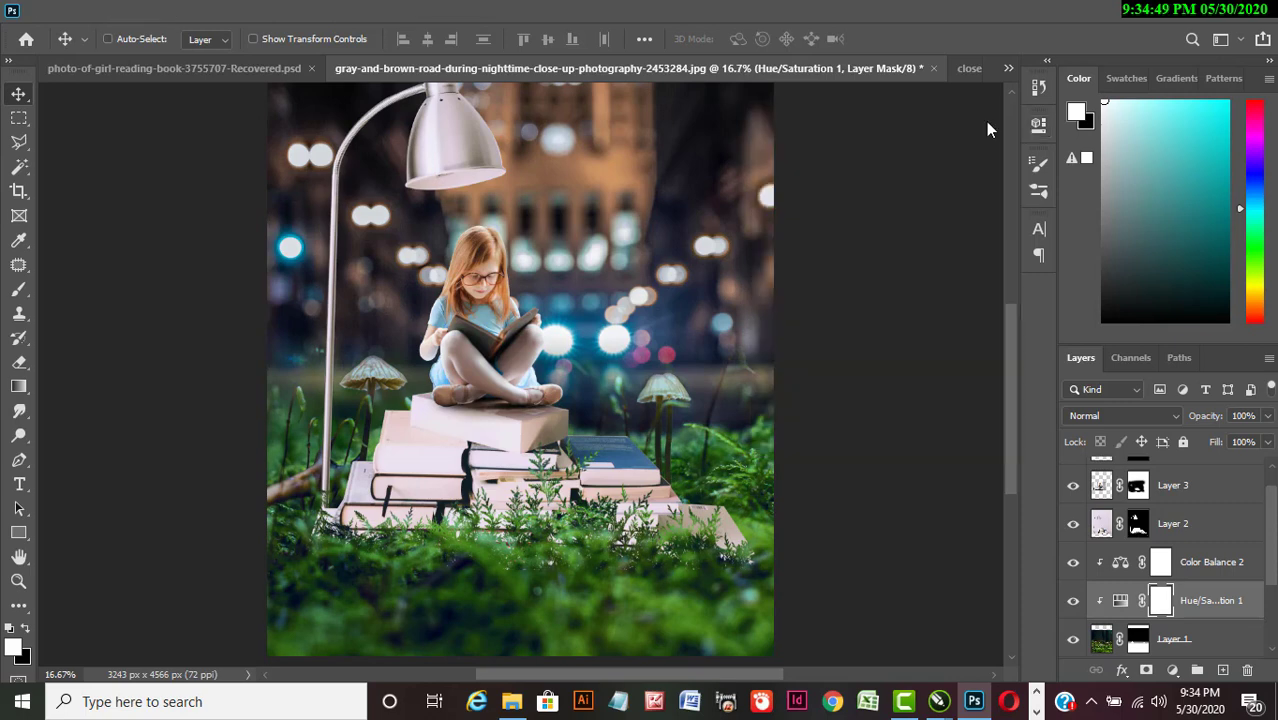
pyautogui.scroll(-4, 862, 430)
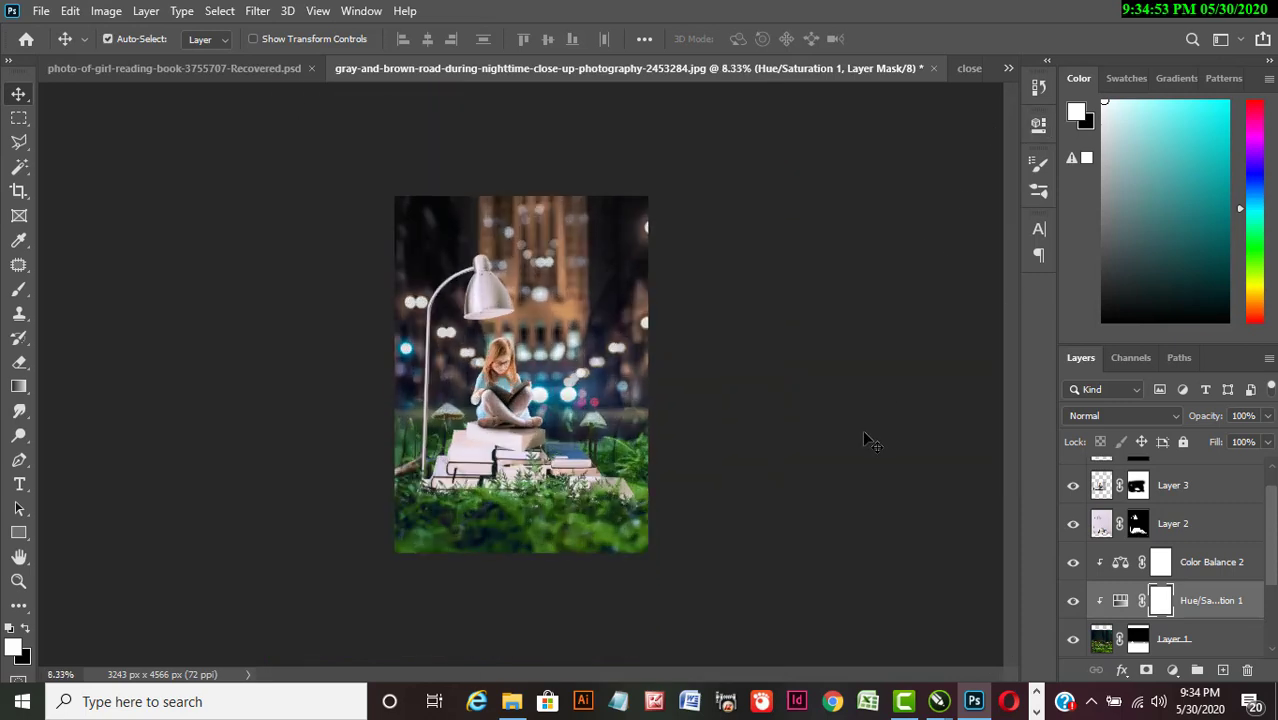
pyautogui.scroll(3, 862, 430)
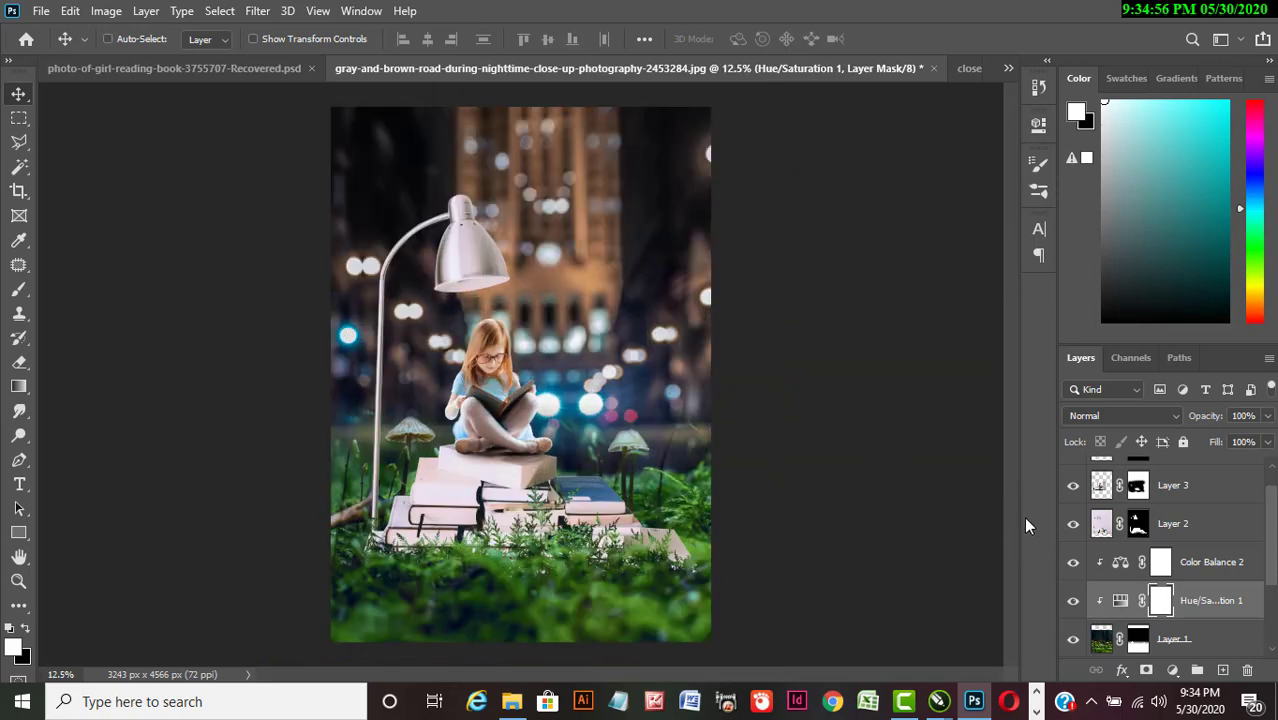
pyautogui.scroll(-2, 1270, 560)
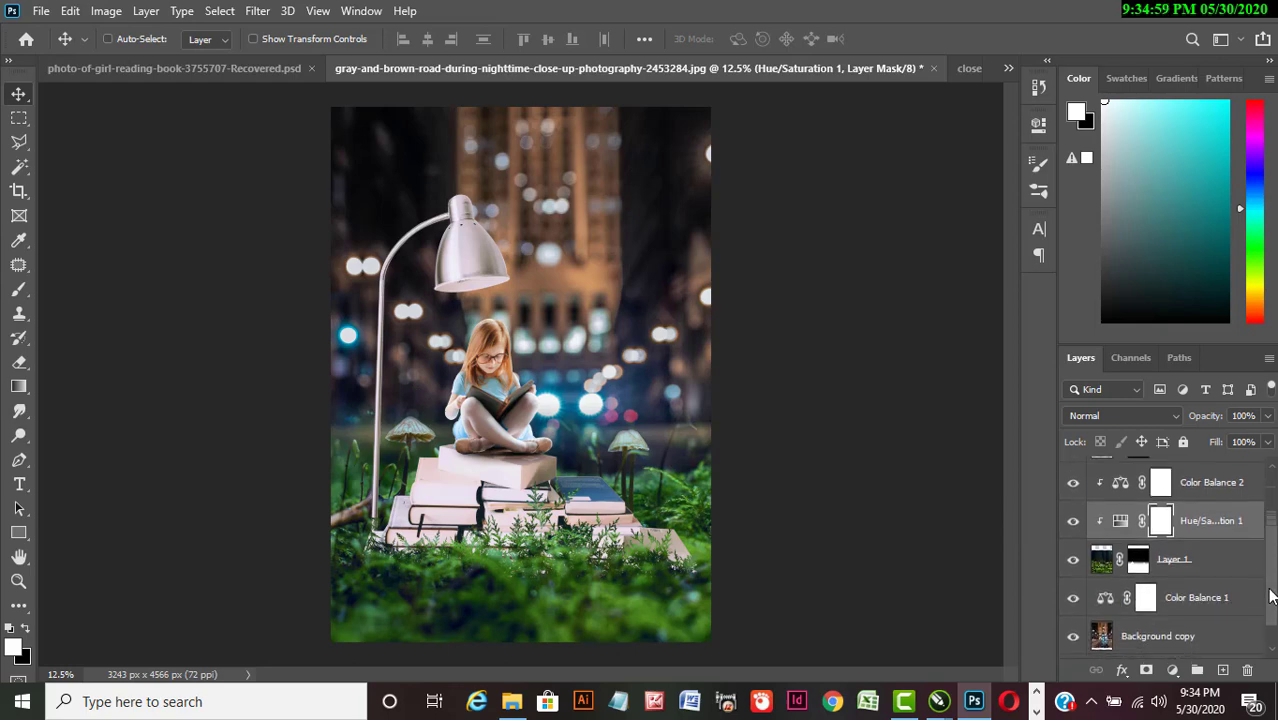
pyautogui.doubleClick(1106, 601)
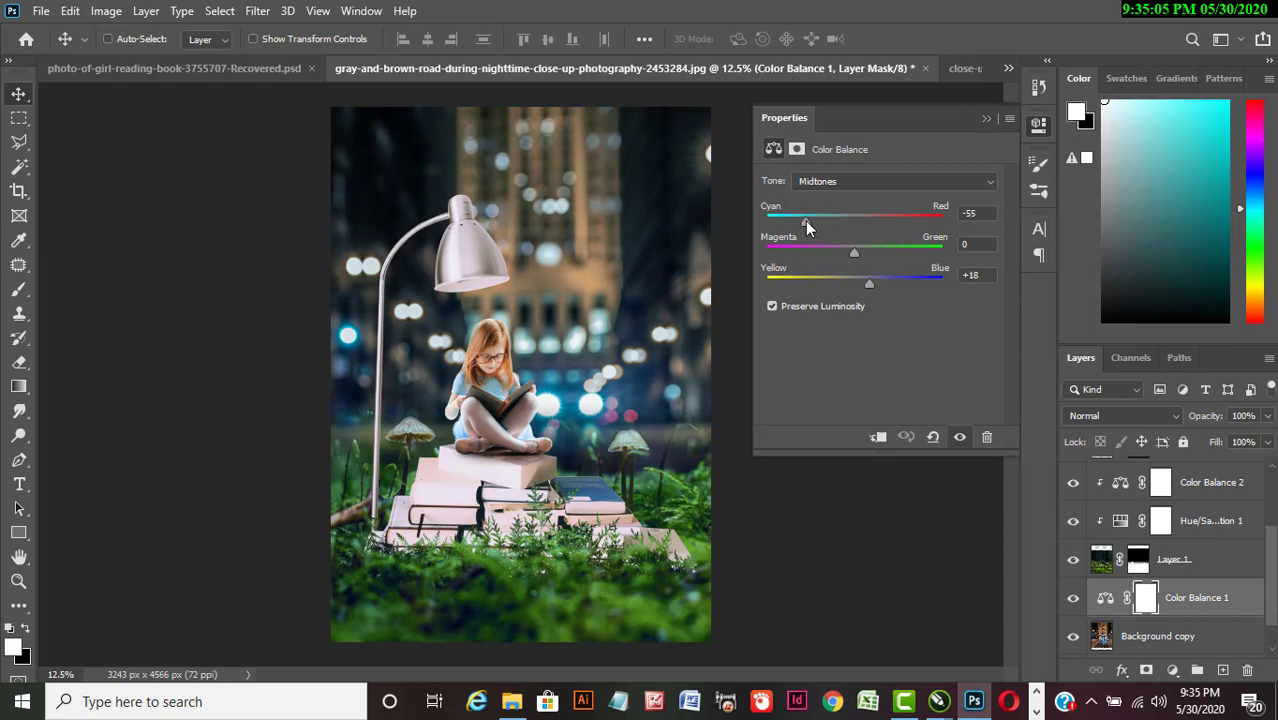
pyautogui.moveTo(820, 235); pyautogui.dragTo(823, 236)
pyautogui.moveTo(881, 287); pyautogui.dragTo(881, 293)
pyautogui.click(986, 118)
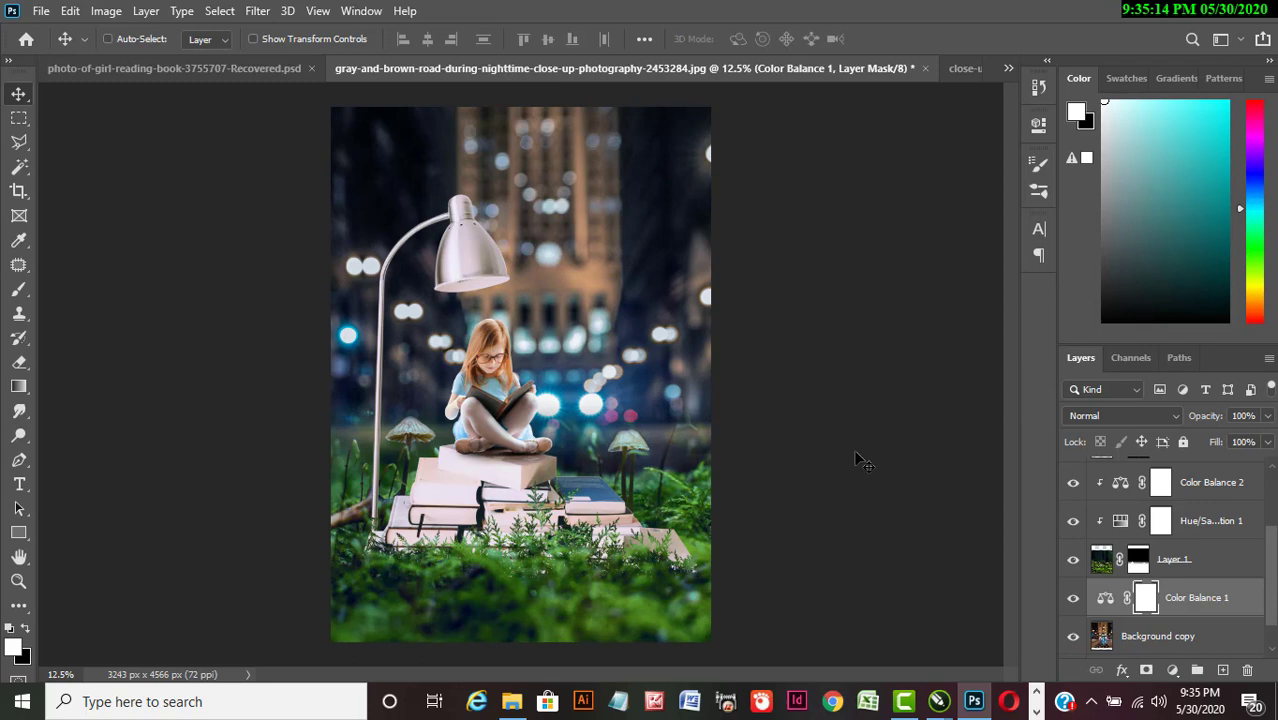
# Examine which parts of the composite Layer 3 and Layer 2 hold by switching their visibility off and on.
pyautogui.hotkey('ctrl', '+')
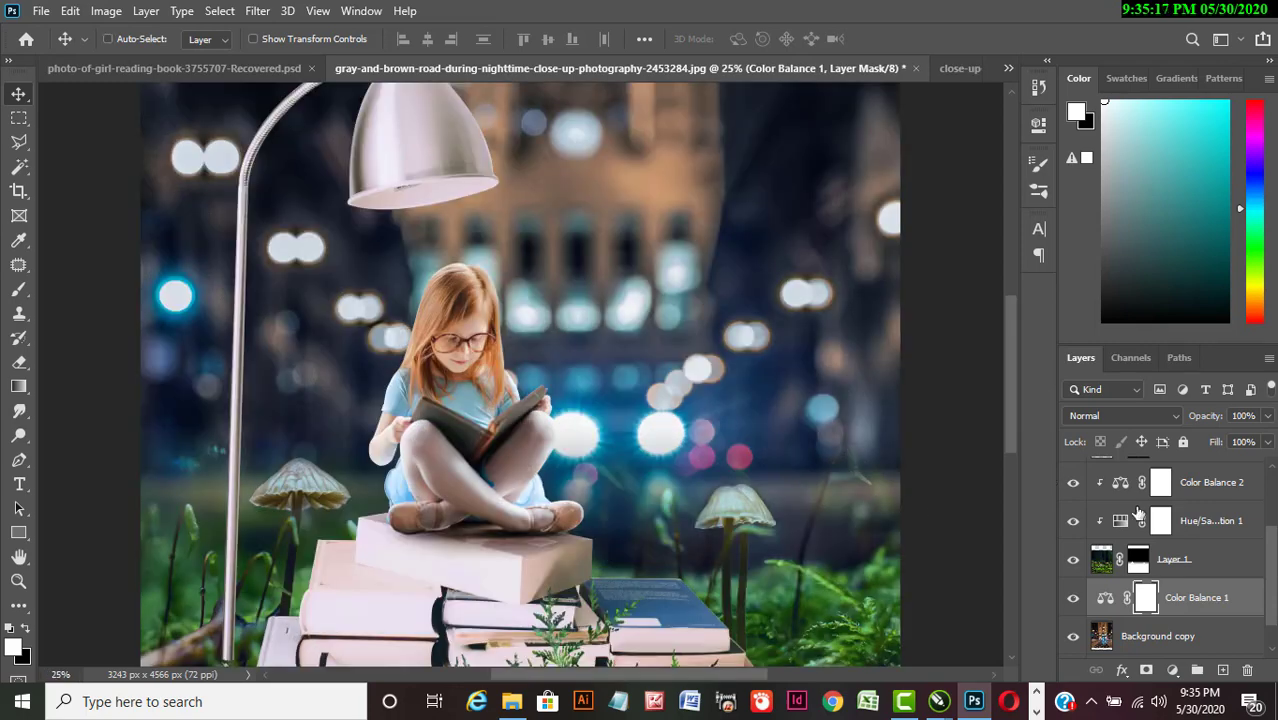
pyautogui.scroll(3, 1275, 560)
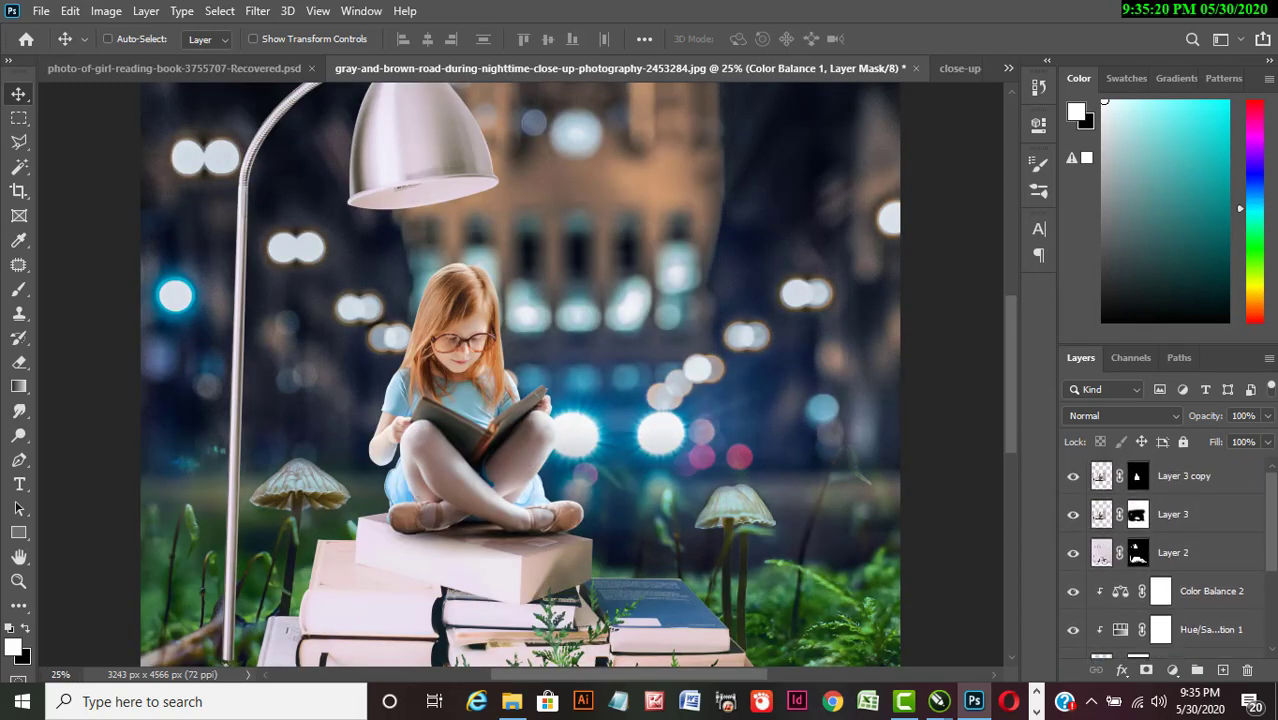
pyautogui.click(1074, 555)
pyautogui.click(1074, 555)
pyautogui.moveTo(1271, 546); pyautogui.dragTo(1268, 565)
pyautogui.scroll(1, 1268, 566)
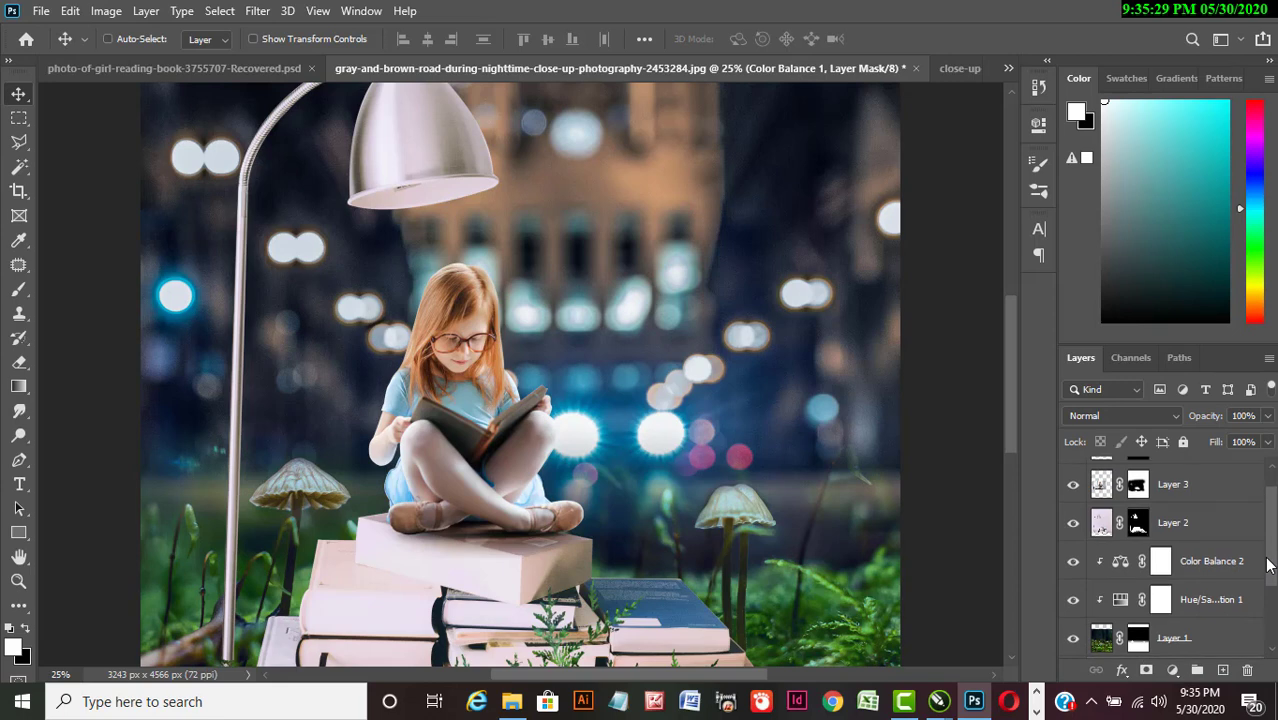
pyautogui.click(1225, 500)
pyautogui.scroll(2, 1268, 530)
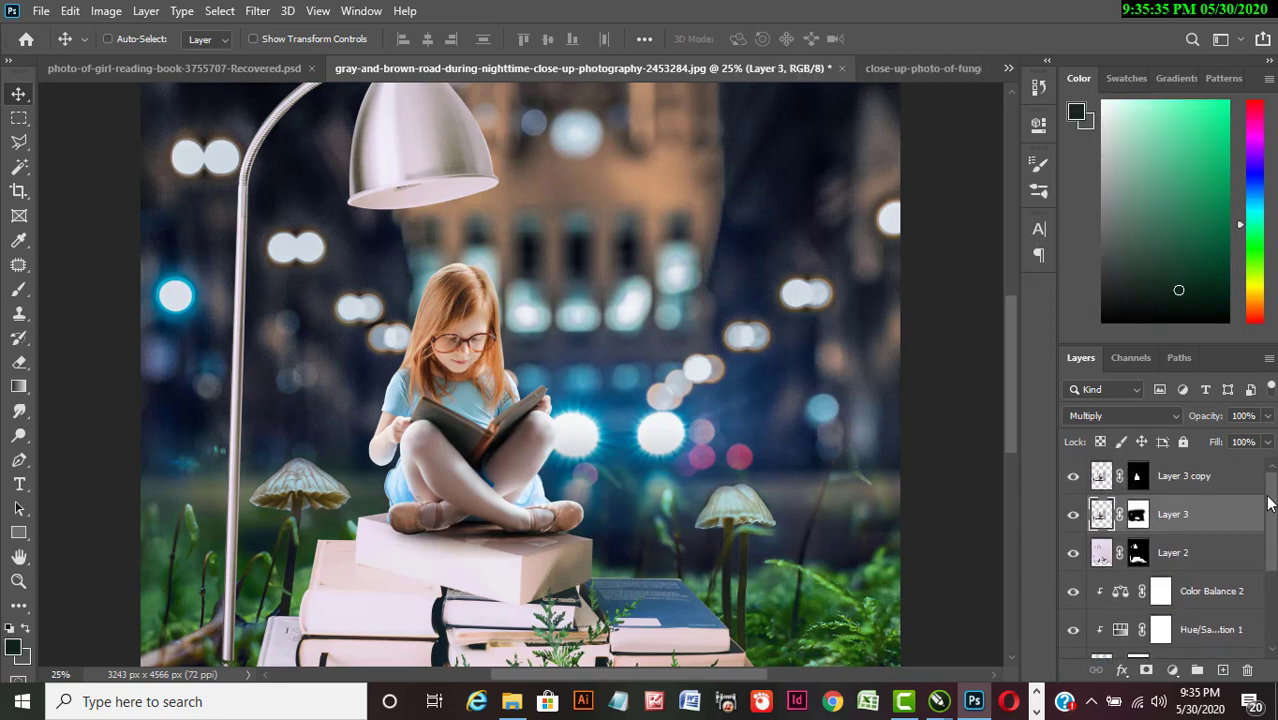
pyautogui.click(1075, 514)
pyautogui.click(1075, 514)
pyautogui.click(1074, 555)
pyautogui.click(1074, 555)
pyautogui.click(1101, 558)
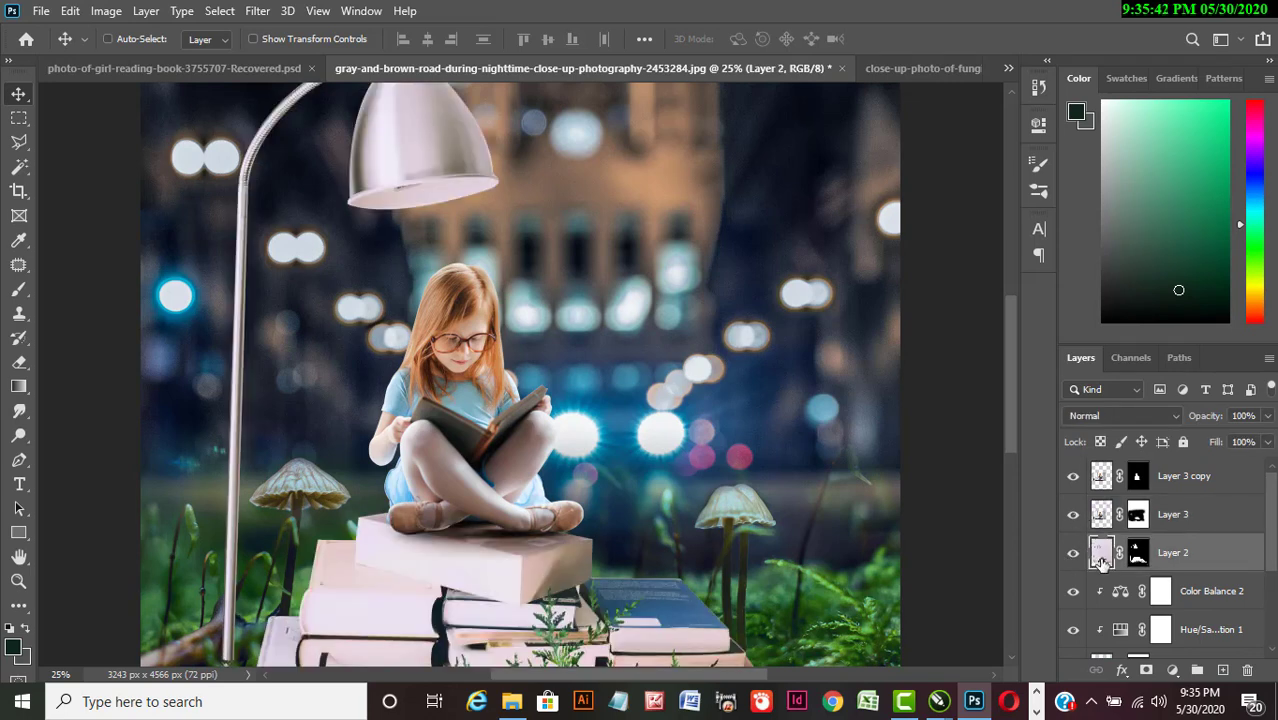
pyautogui.click(1200, 605)
pyautogui.scroll(-3, 1200, 605)
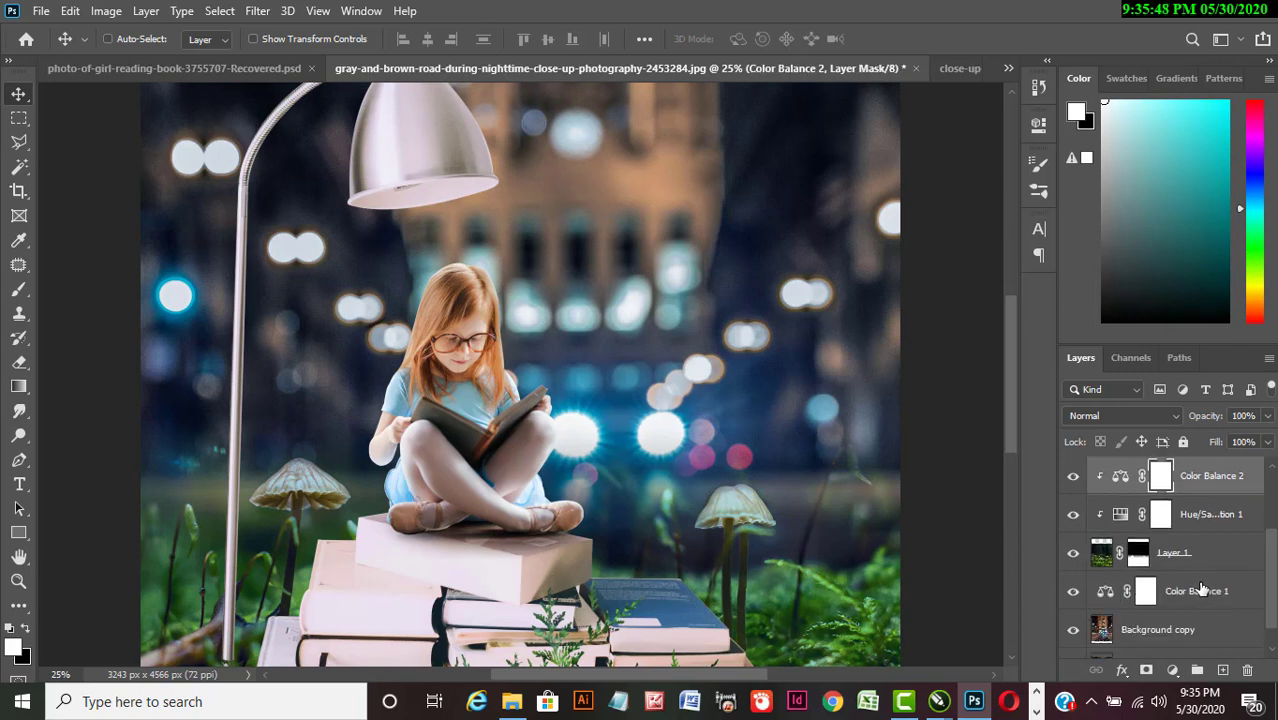
pyautogui.scroll(2, 1202, 590)
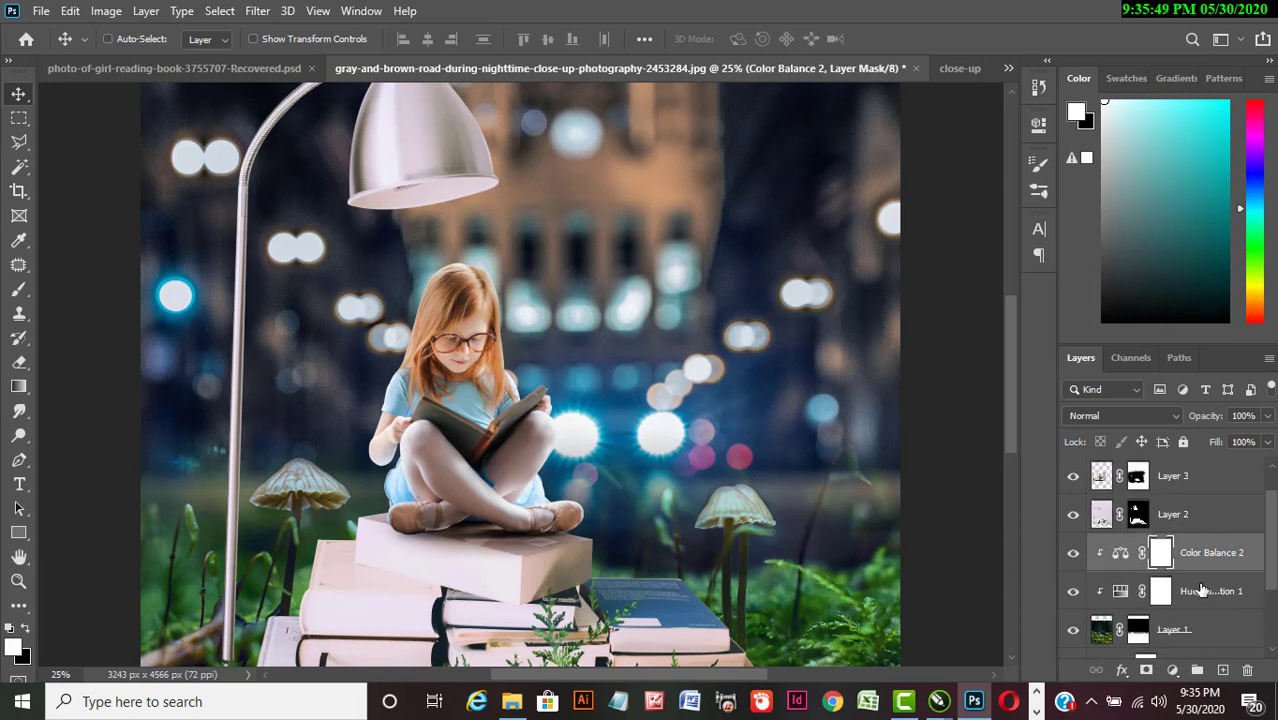
# Add a Brightness/Contrast adjustment clipped to Layer 2, the lamp and books, with brightness -47 and contrast 32.
pyautogui.click(1103, 516)
pyautogui.click(1073, 514)
pyautogui.click(1073, 514)
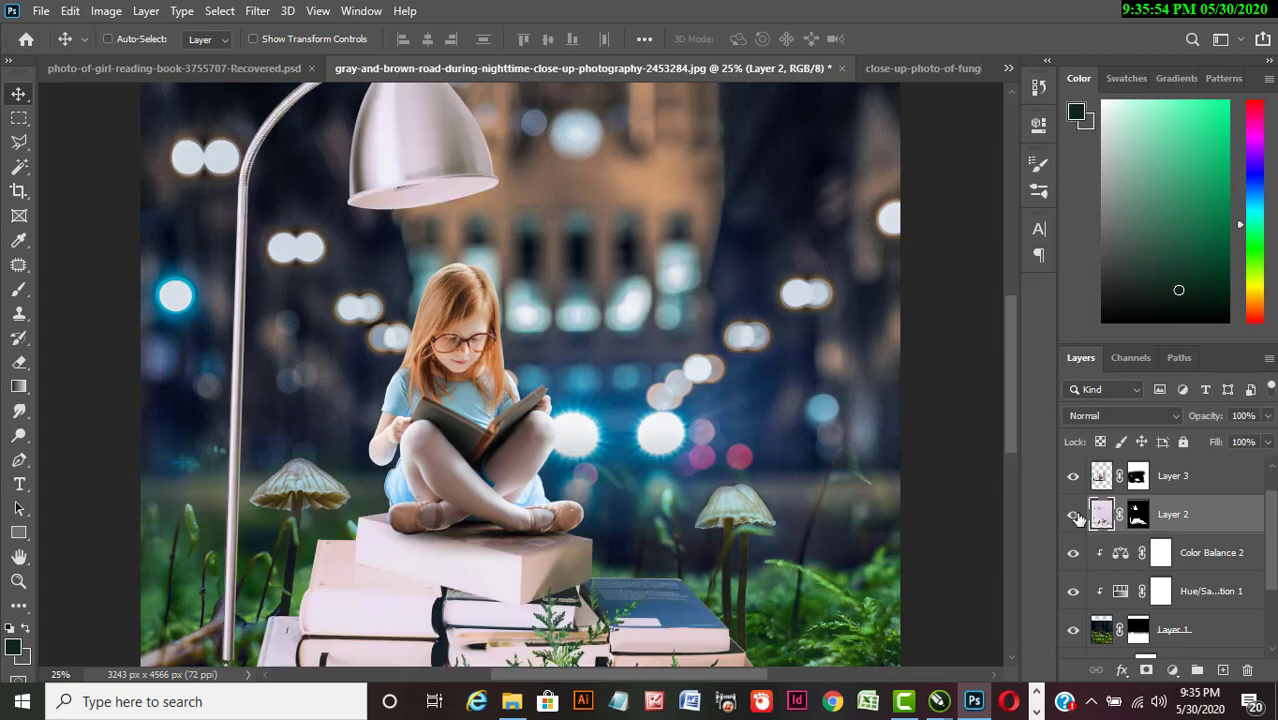
pyautogui.click(1172, 670)
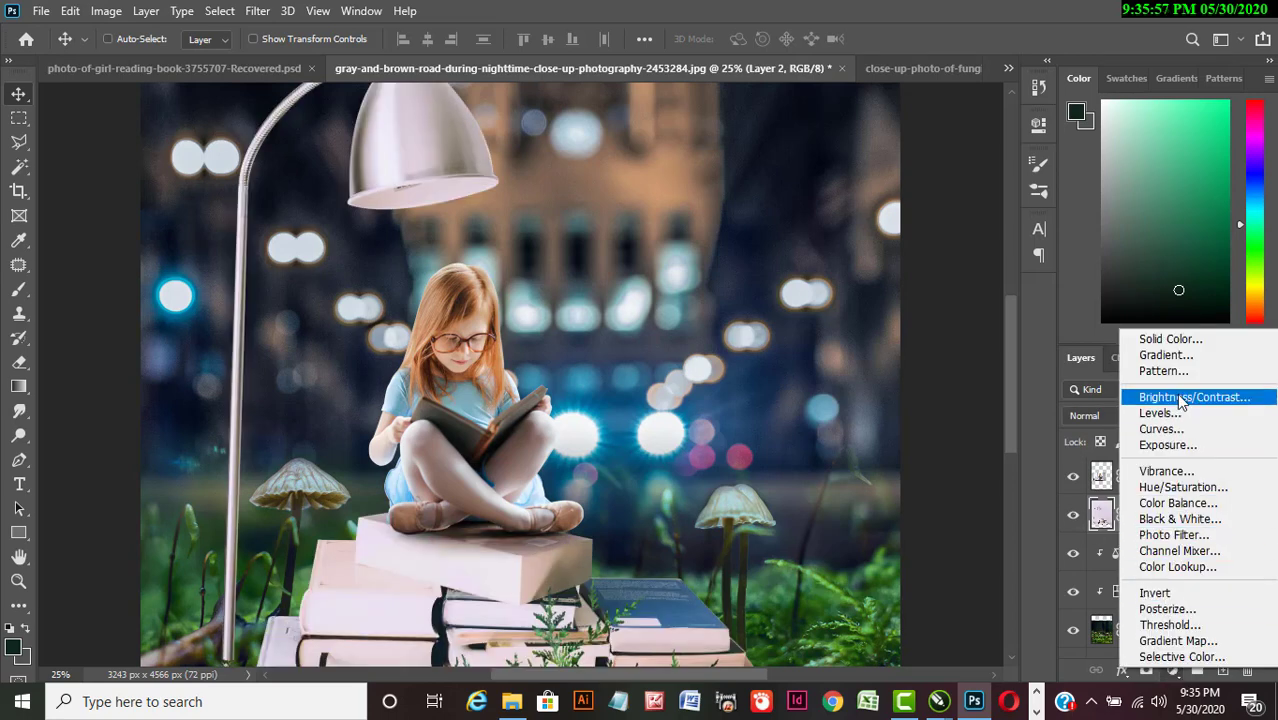
pyautogui.click(1180, 397)
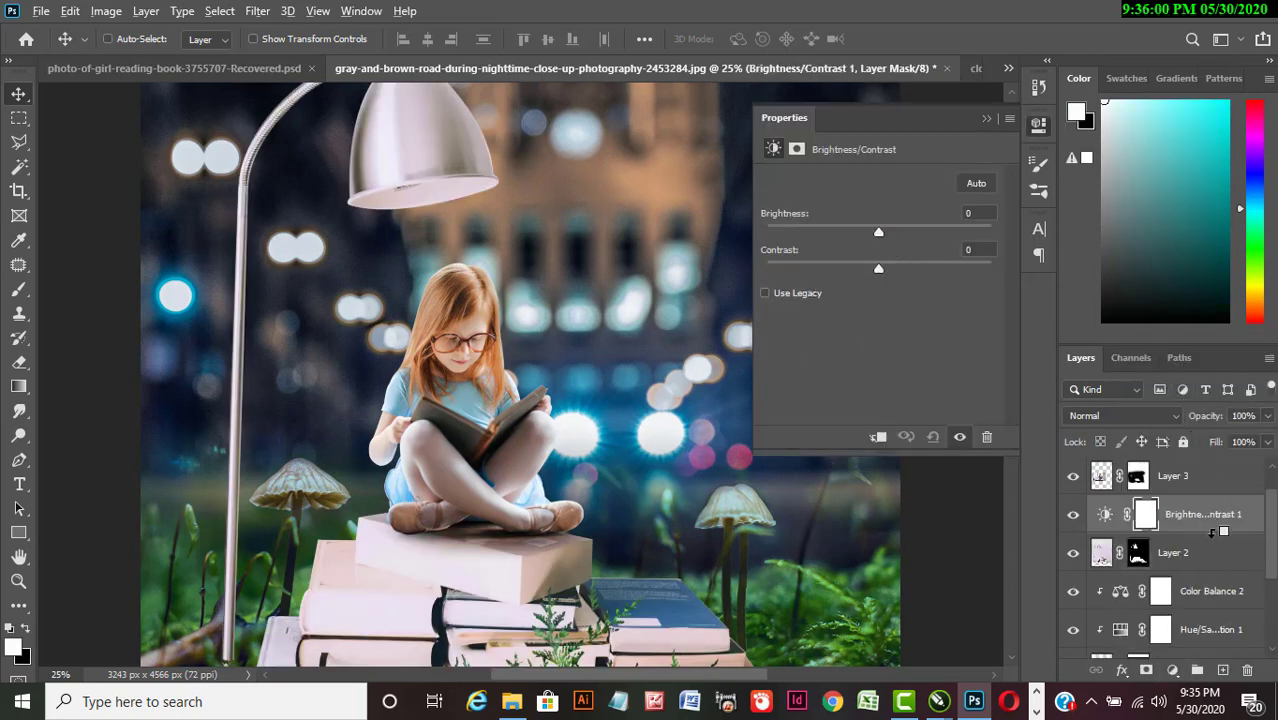
pyautogui.click(877, 437)
pyautogui.moveTo(880, 234); pyautogui.dragTo(914, 272)
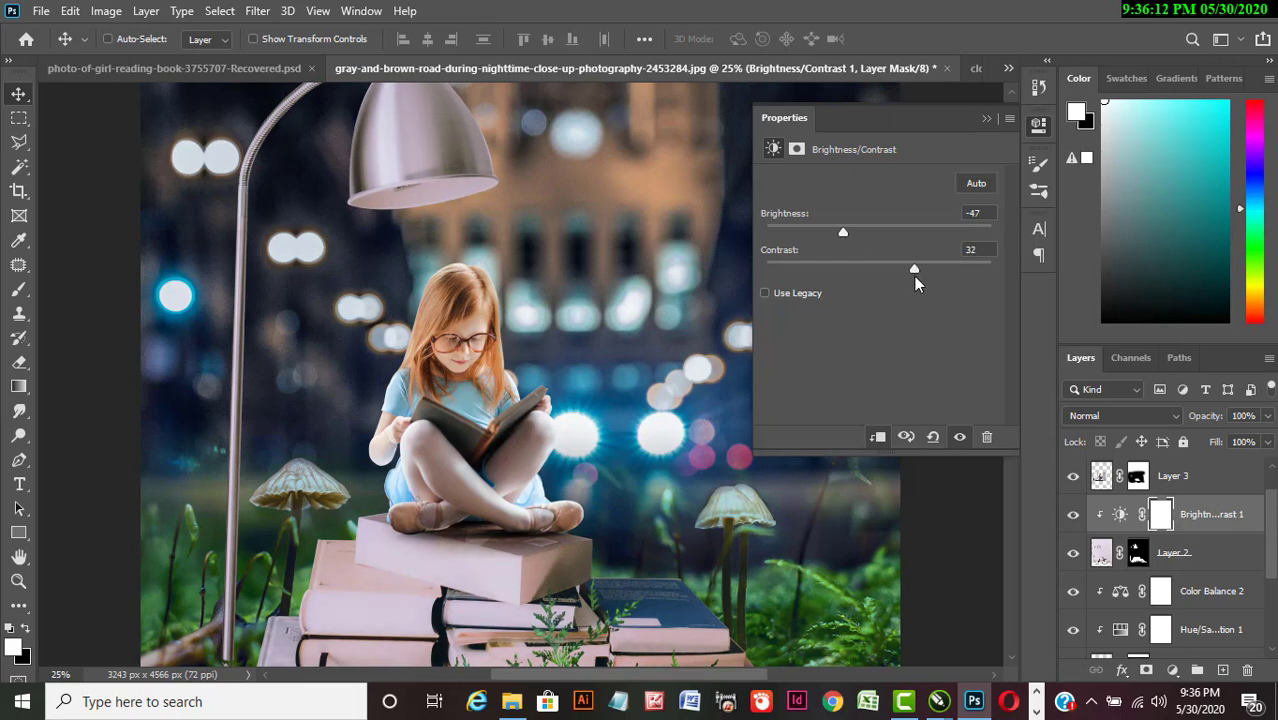
pyautogui.click(986, 119)
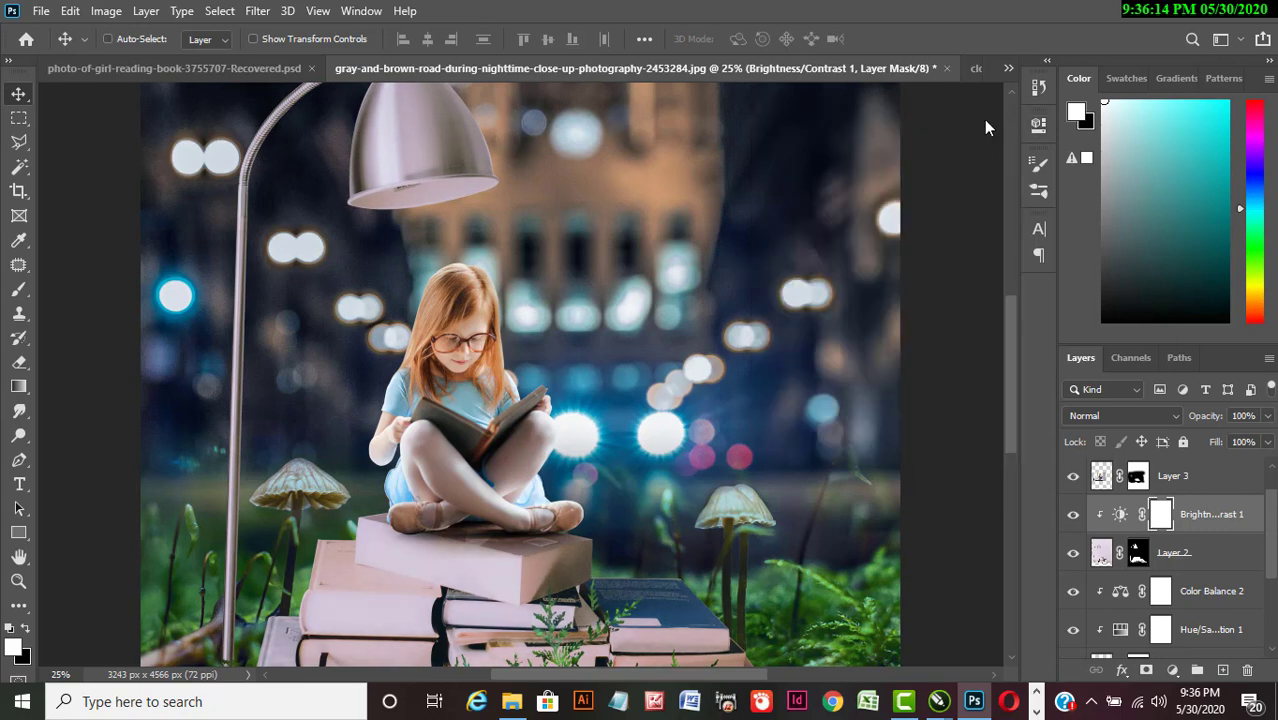
# Add a clipped Color Balance adjustment above Layer 2's Brightness/Contrast, with midtones at -24 cyan-red and +16 yellow-blue.
pyautogui.click(1173, 670)
pyautogui.click(1178, 507)
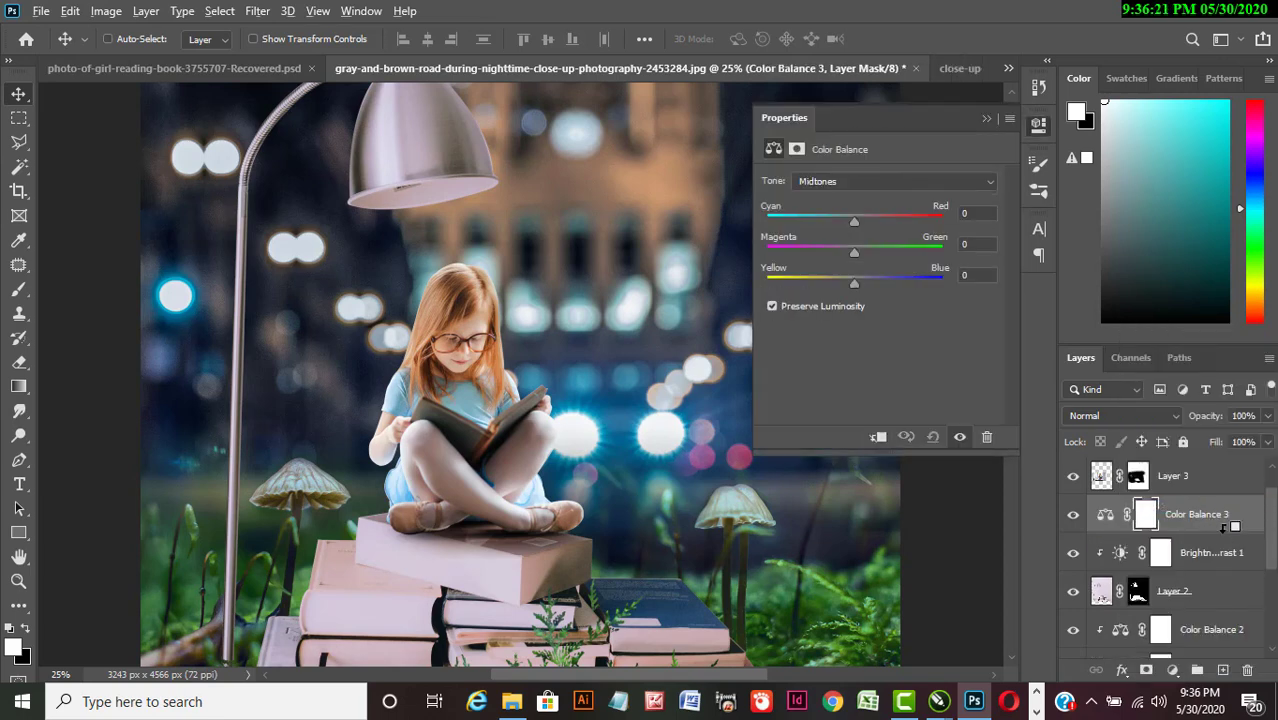
pyautogui.keyDown('alt'); pyautogui.click(1222, 528); pyautogui.keyUp('alt')
pyautogui.moveTo(854, 219); pyautogui.dragTo(838, 223)
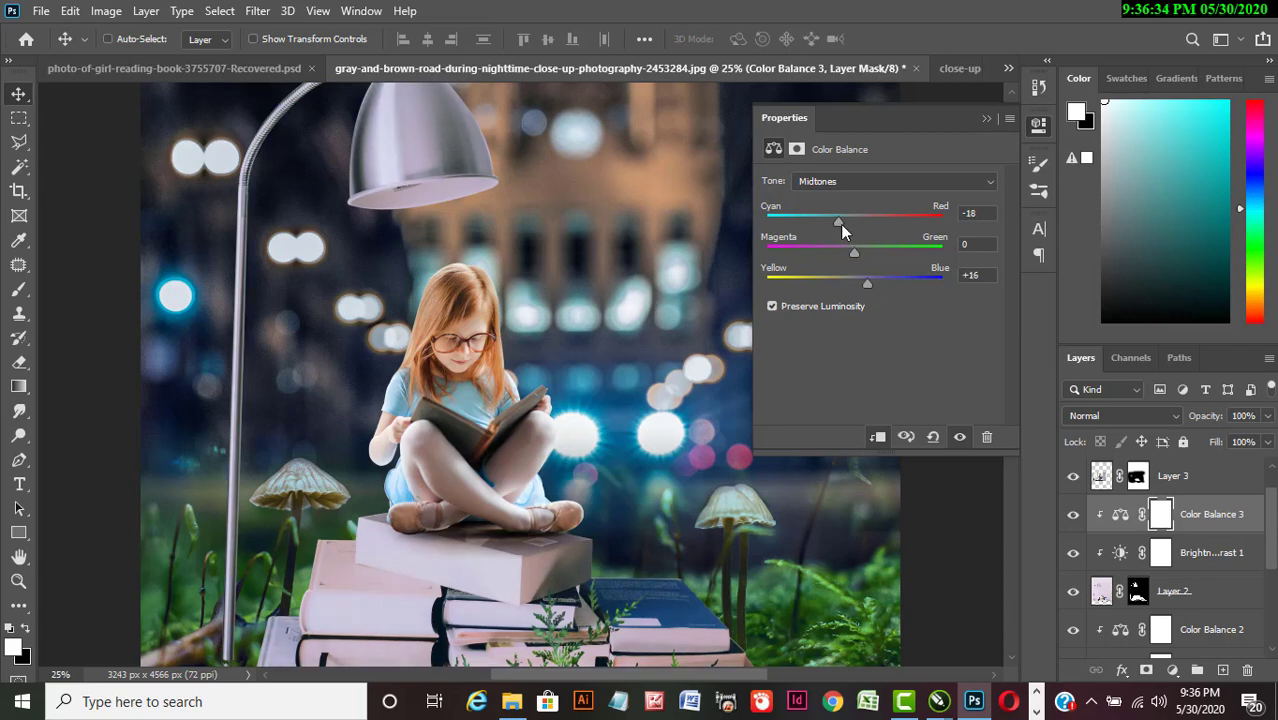
pyautogui.moveTo(842, 225)
pyautogui.mouseDown()
pyautogui.moveTo(860, 226)
pyautogui.moveTo(837, 226)
pyautogui.mouseUp()
pyautogui.click(986, 120)
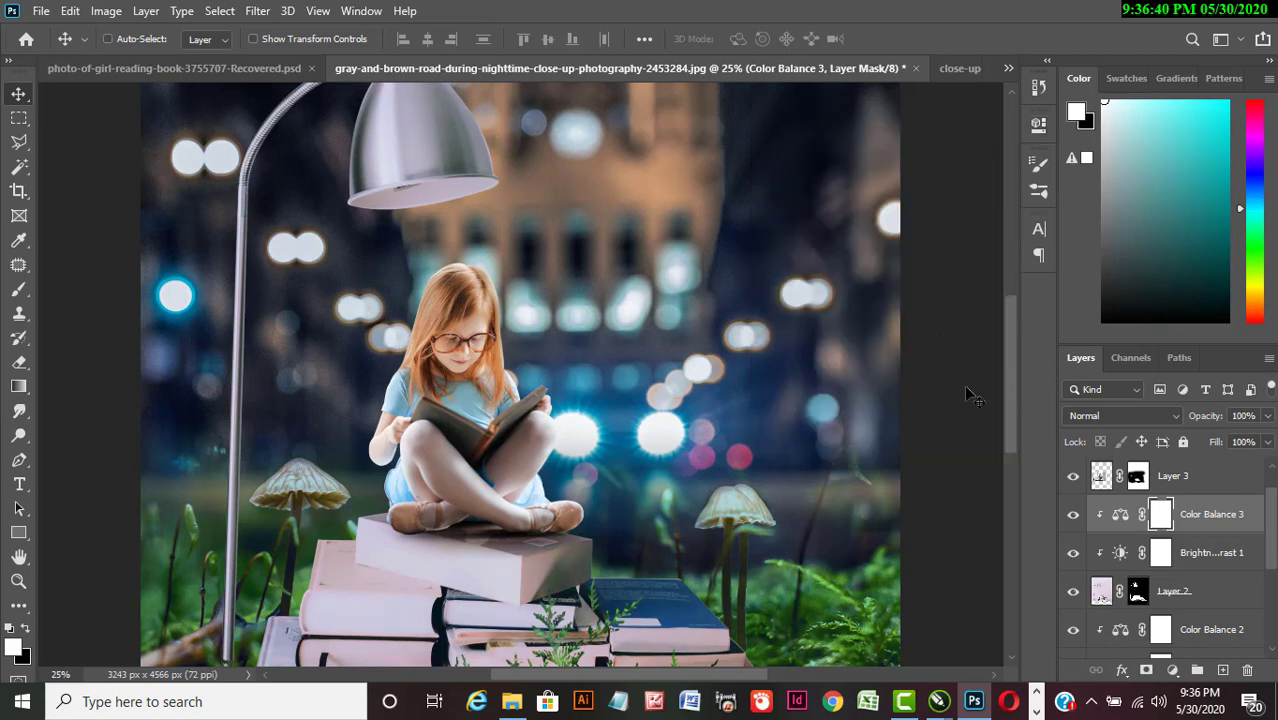
# Add a Curves adjustment clipped to the Layer 2 stack, pulling the RGB midpoint down and slightly lowering the white end.
pyautogui.hotkey('ctrl', '-')
pyautogui.hotkey('ctrl', '-')
pyautogui.hotkey('ctrl', '-')
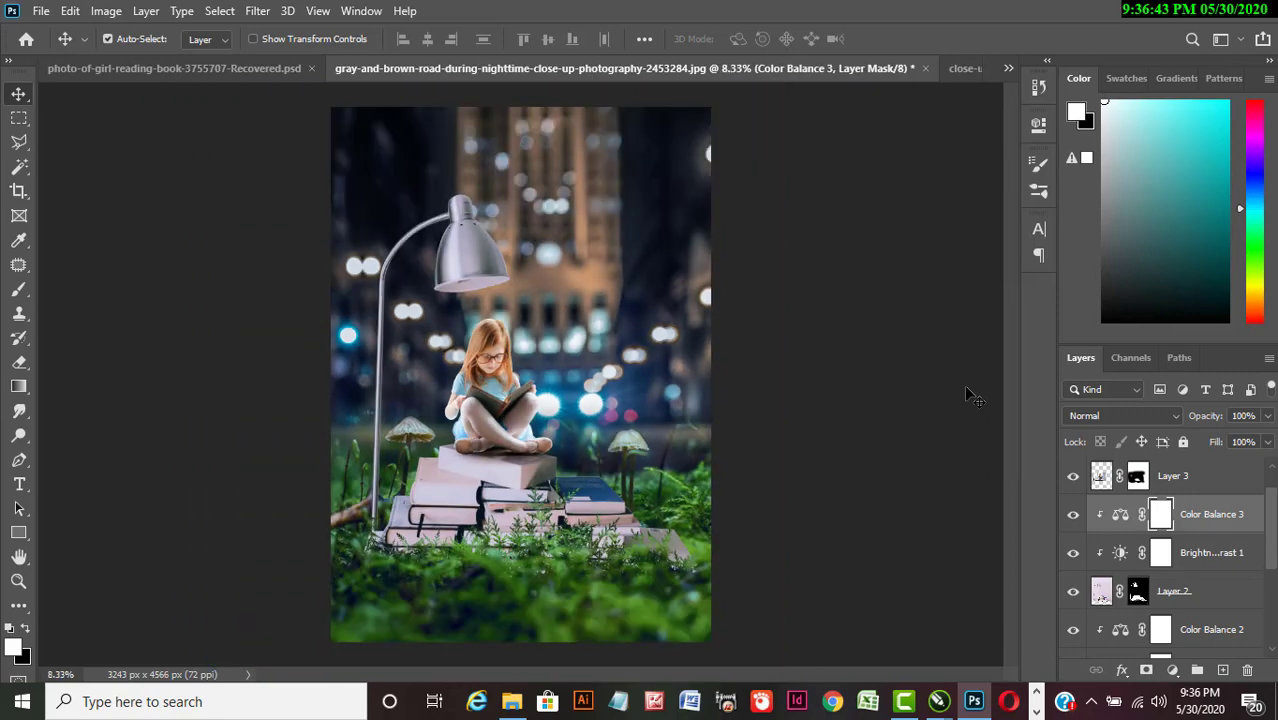
pyautogui.hotkey('ctrl', '+')
pyautogui.hotkey('ctrl', '+')
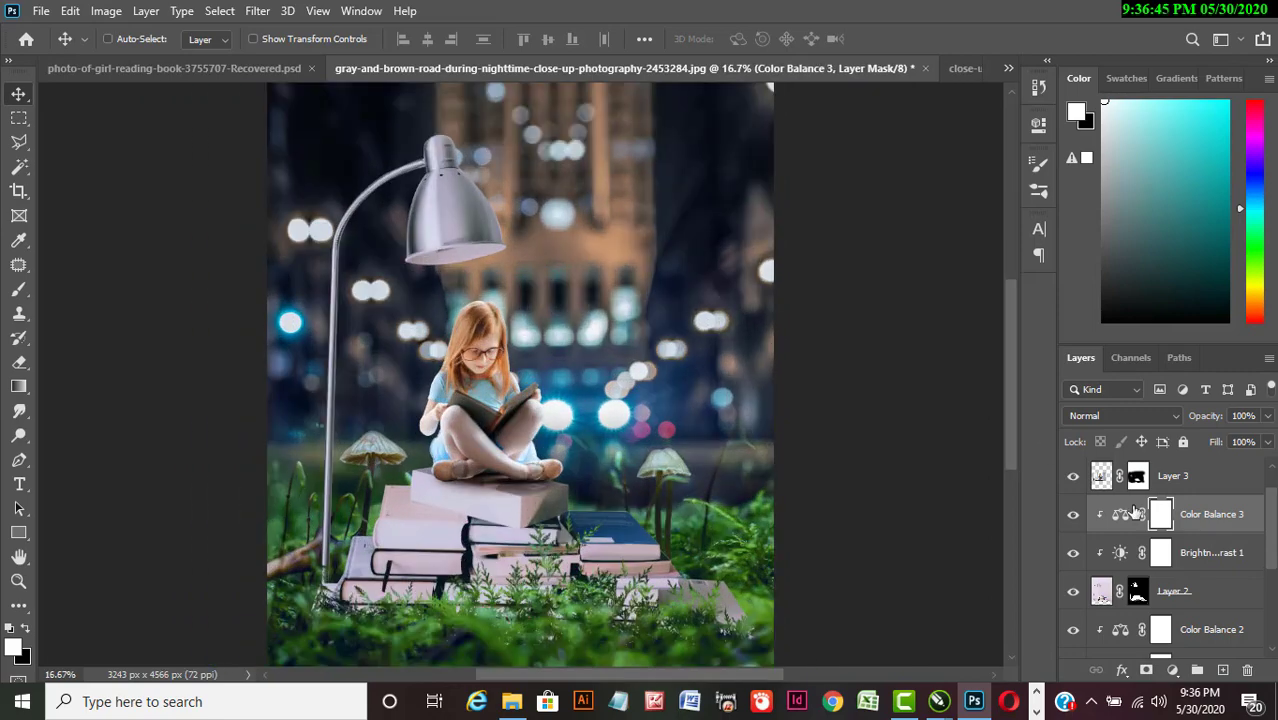
pyautogui.click(1172, 669)
pyautogui.click(1168, 440)
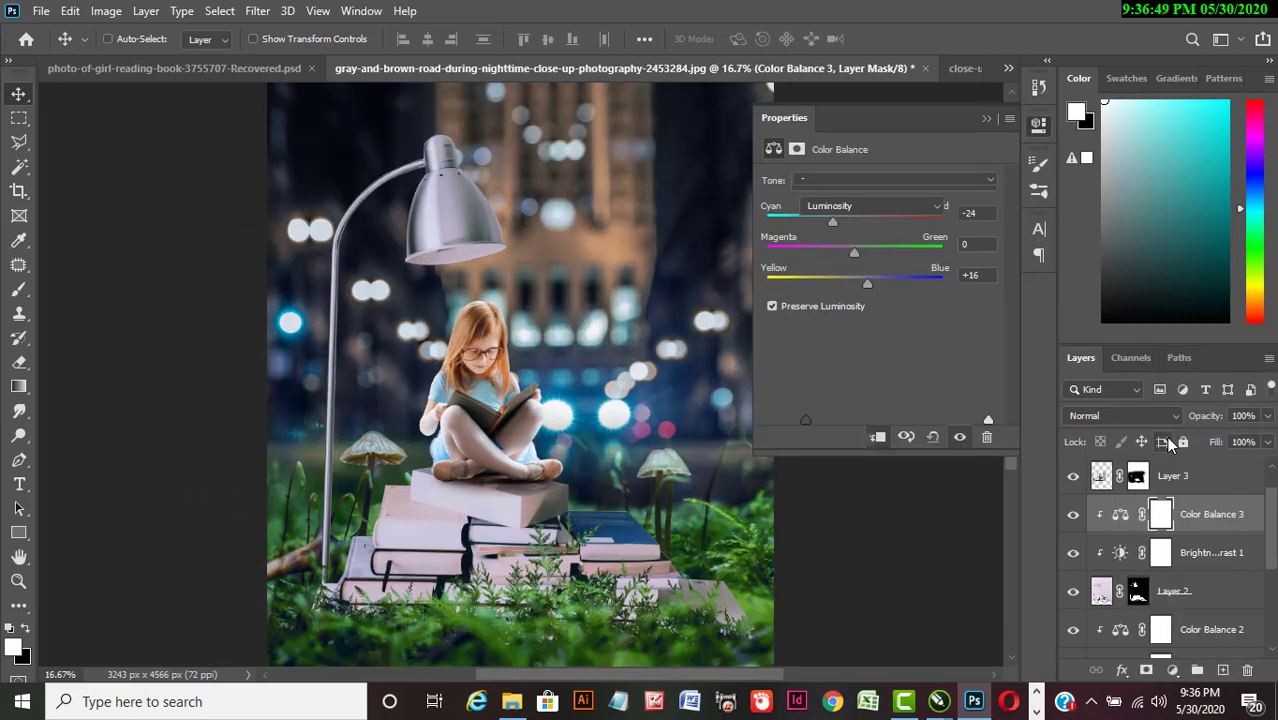
pyautogui.keyDown('alt'); pyautogui.click(1219, 529); pyautogui.keyUp('alt')
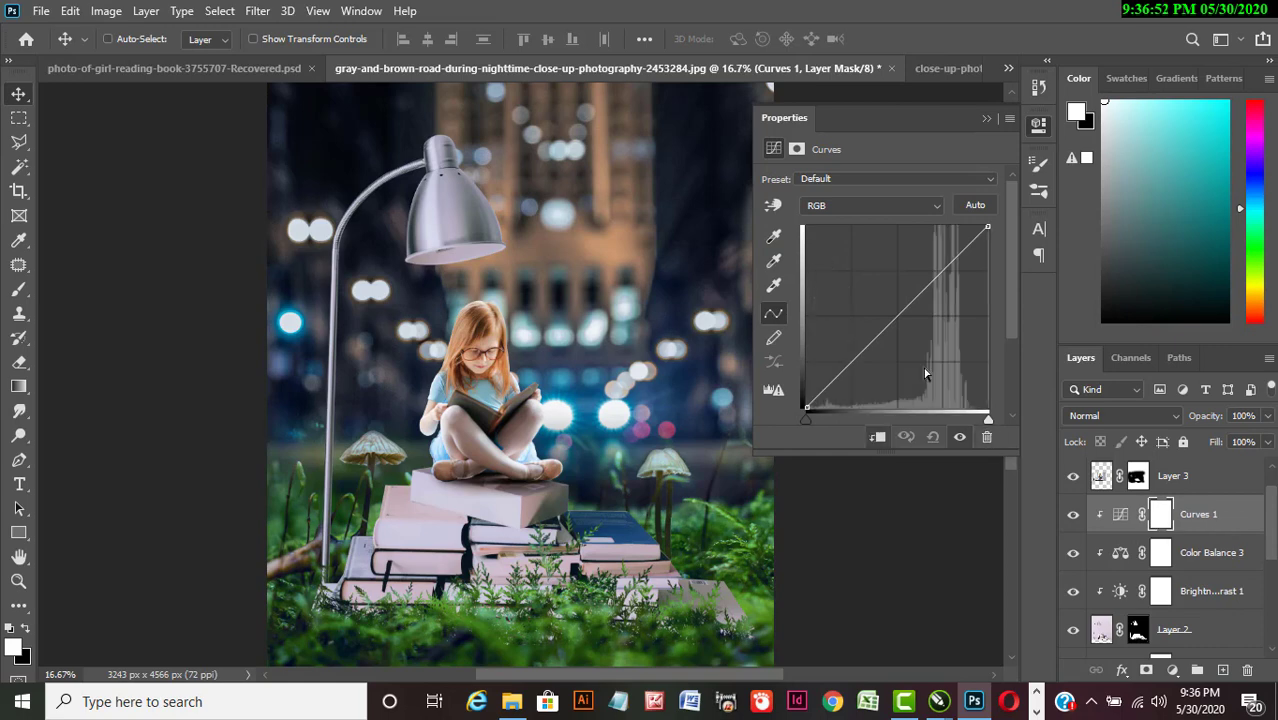
pyautogui.moveTo(899, 323); pyautogui.dragTo(907, 339)
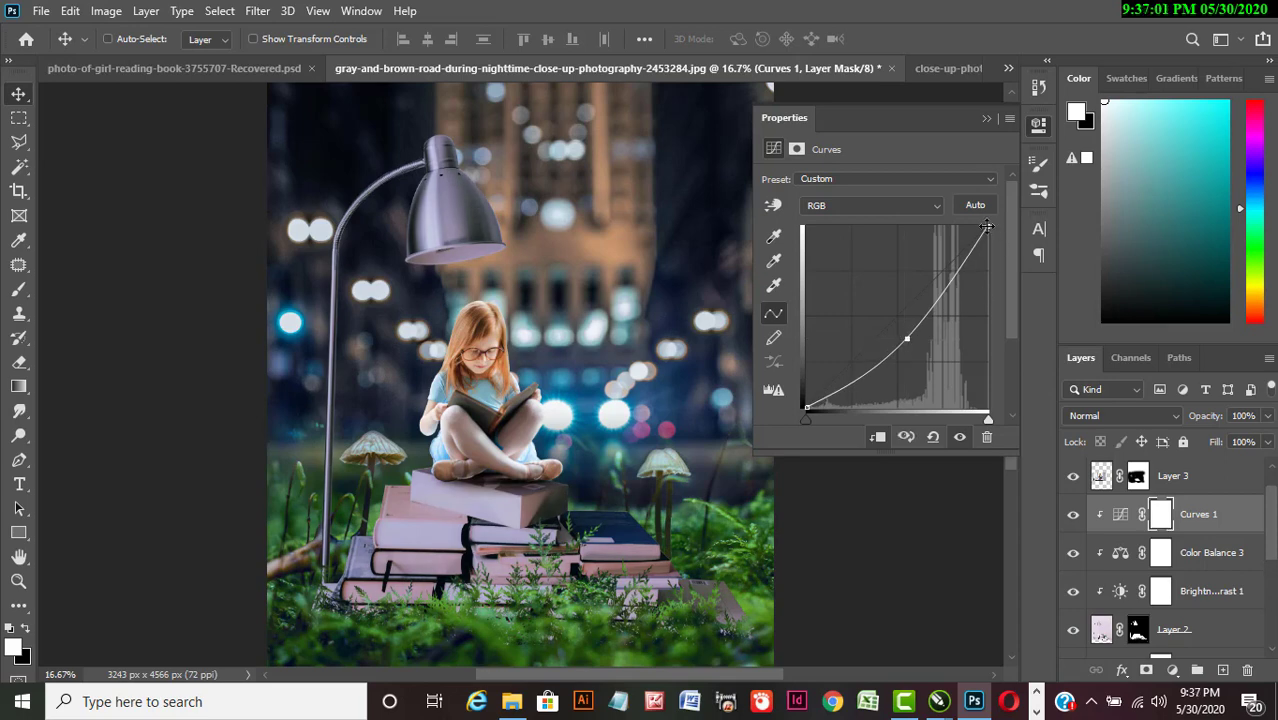
pyautogui.moveTo(986, 226); pyautogui.dragTo(1000, 233)
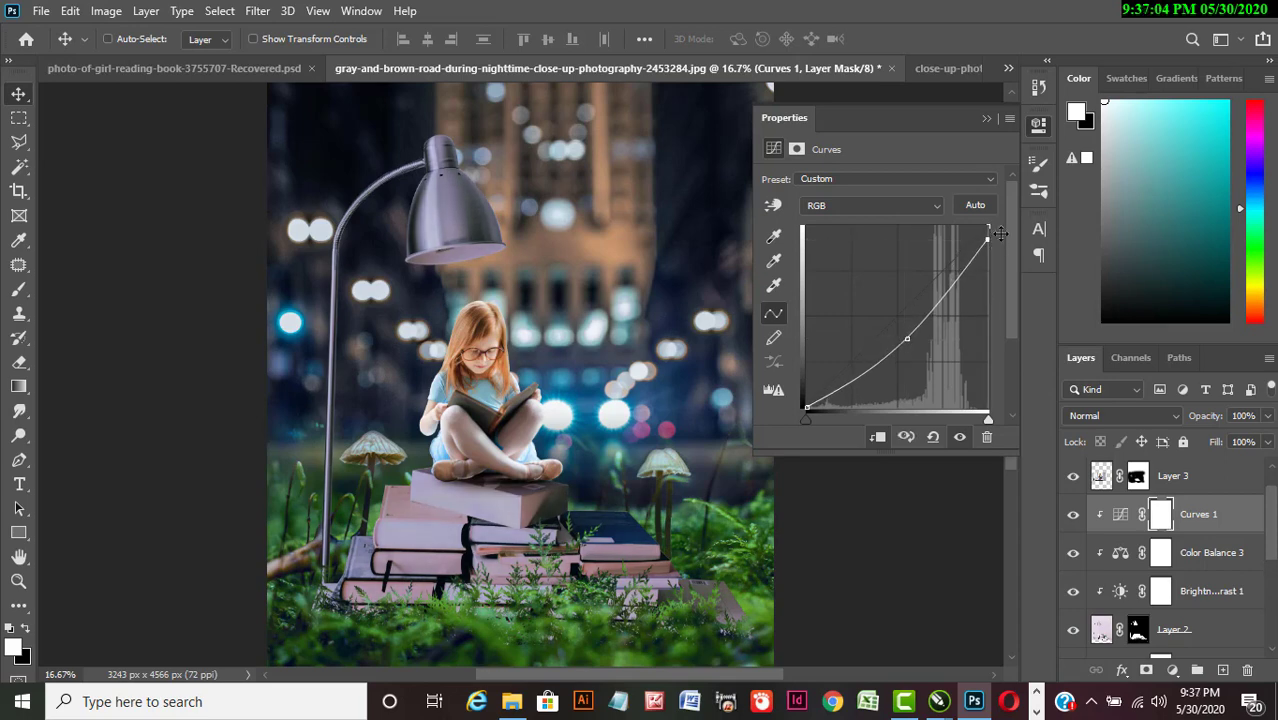
pyautogui.click(988, 119)
# Create a Soft Light layer clipped directly above Layer 2, filled with 50% gray.
pyautogui.click(1193, 564)
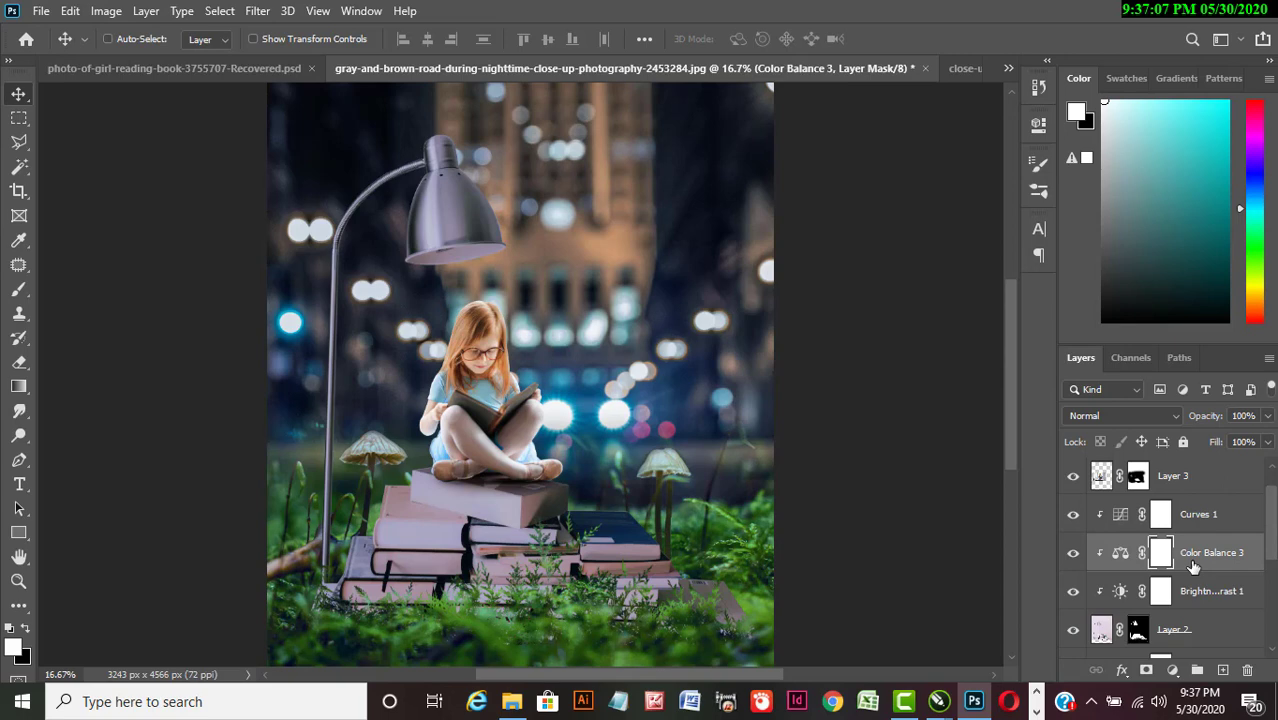
pyautogui.click(1200, 630)
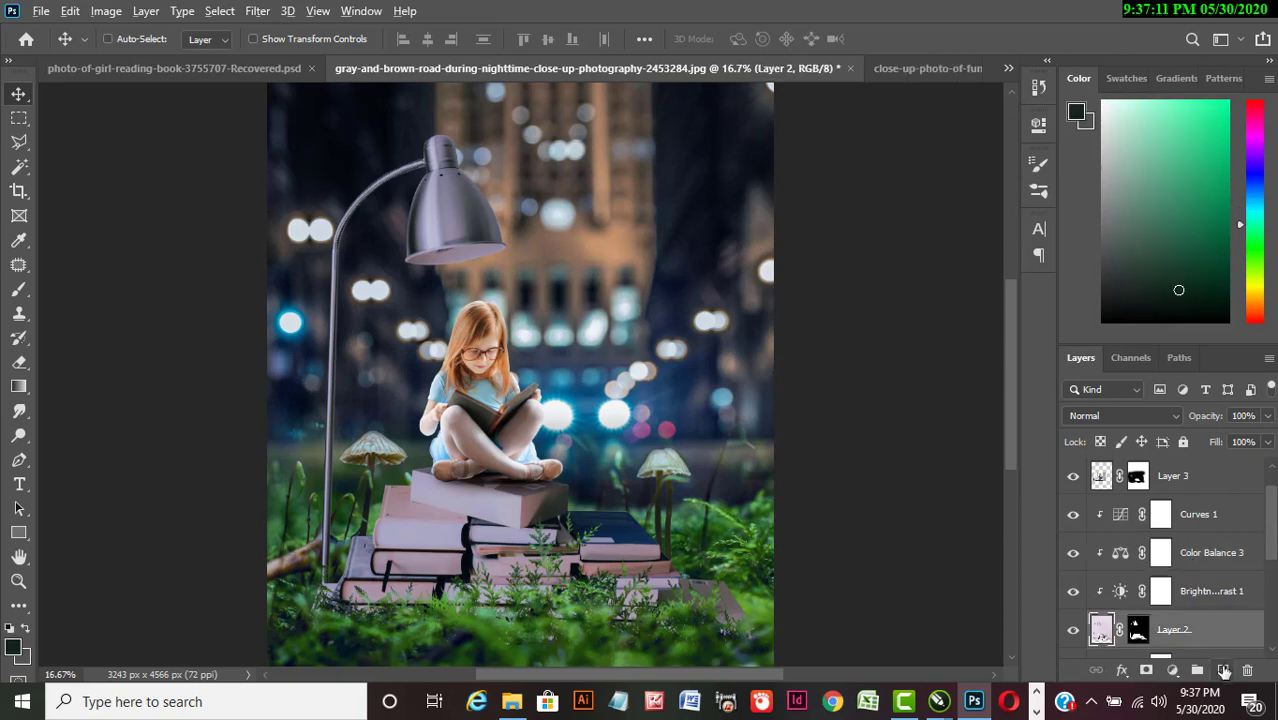
pyautogui.keyDown('alt'); pyautogui.click(1224, 670); pyautogui.keyUp('alt')
pyautogui.click(565, 275)
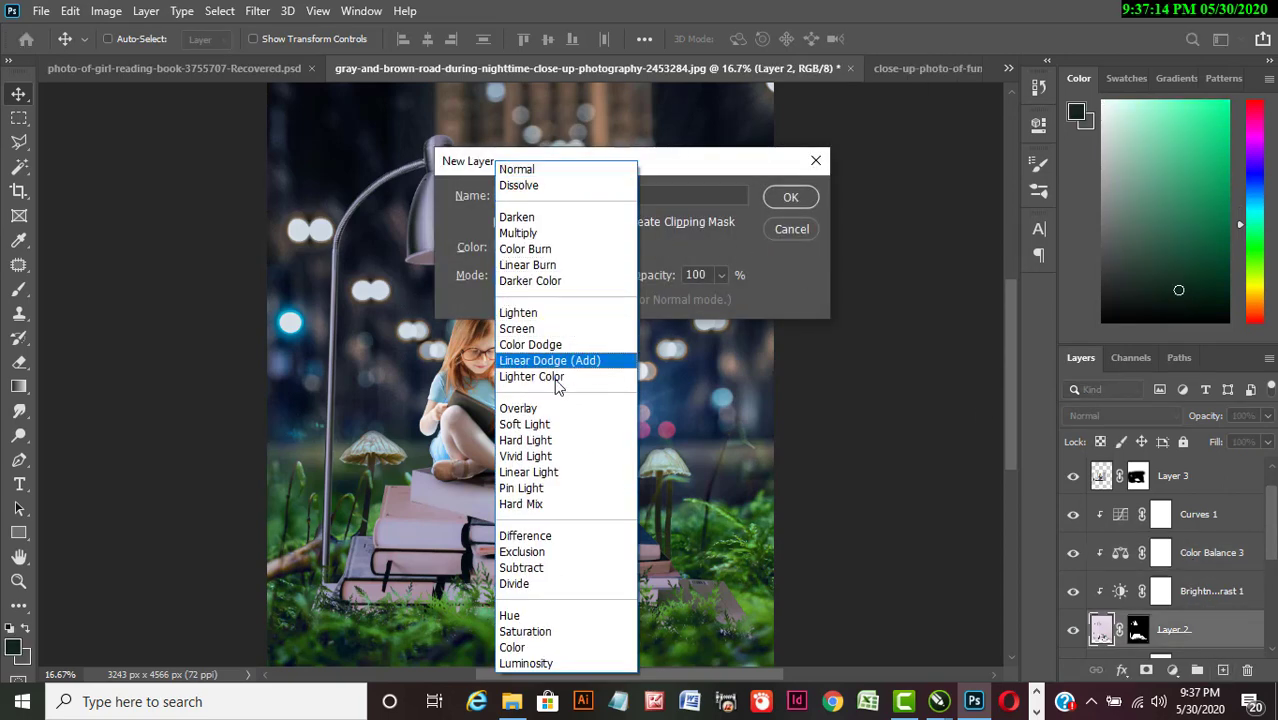
pyautogui.click(556, 428)
pyautogui.click(500, 299)
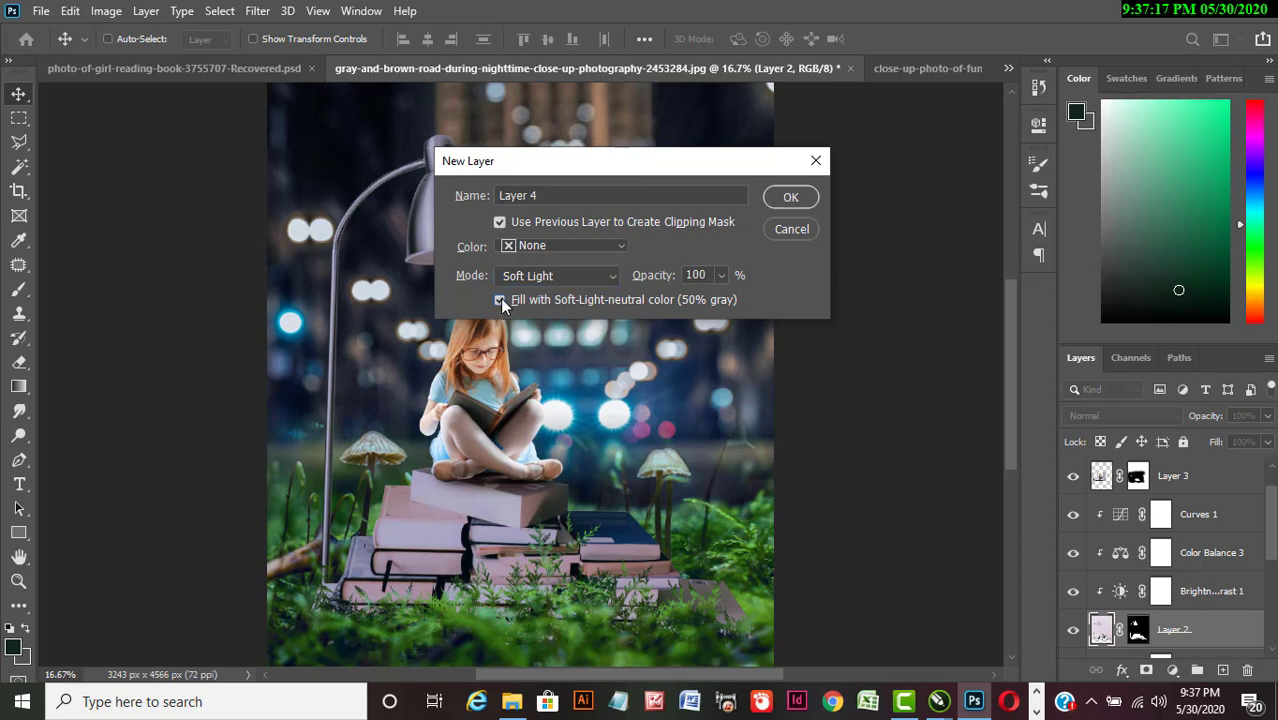
pyautogui.click(786, 200)
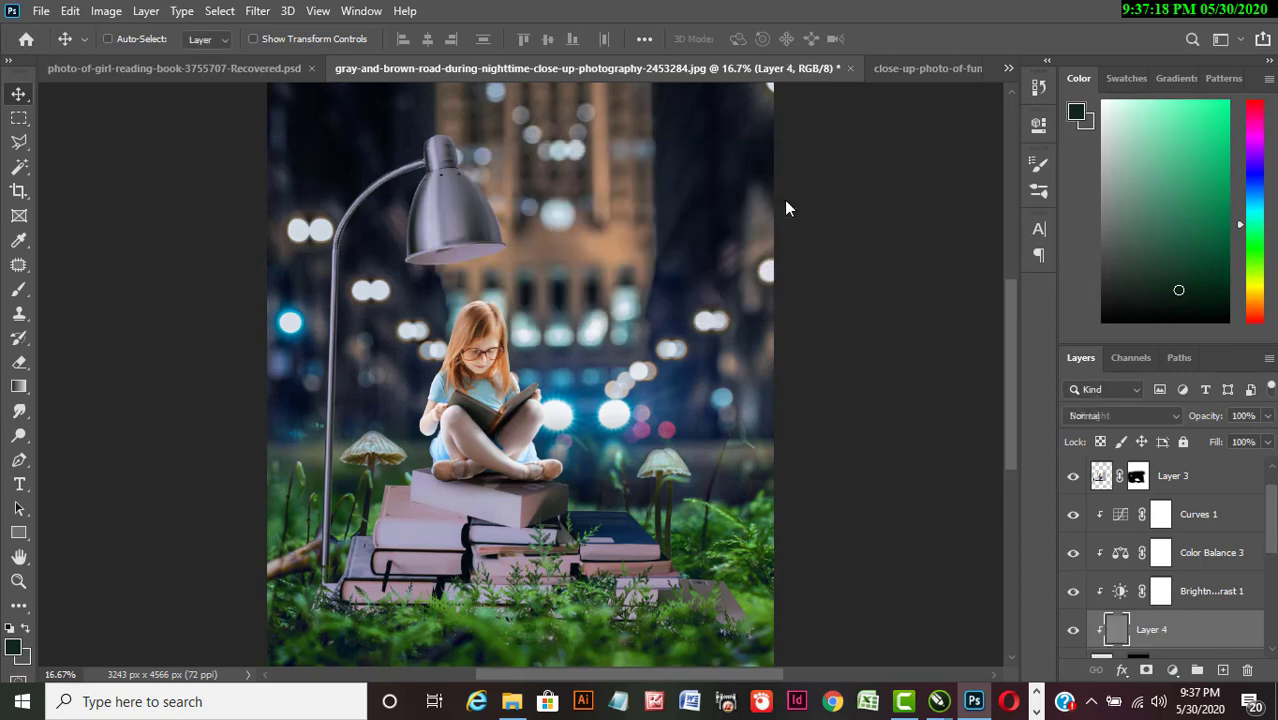
# Burn the base of the book stack on Layer 4 with a 600 px Burn tool after adjusting its exposure.
pyautogui.click(20, 412)
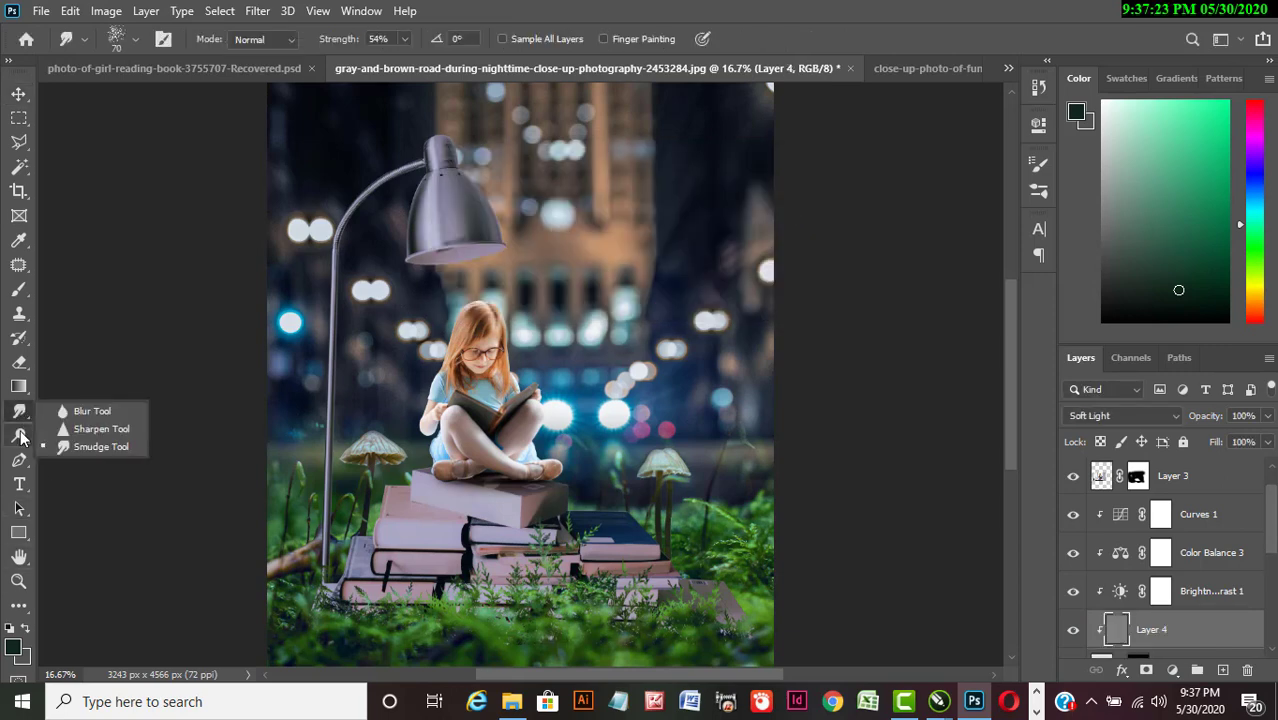
pyautogui.click(19, 436)
pyautogui.click(90, 449)
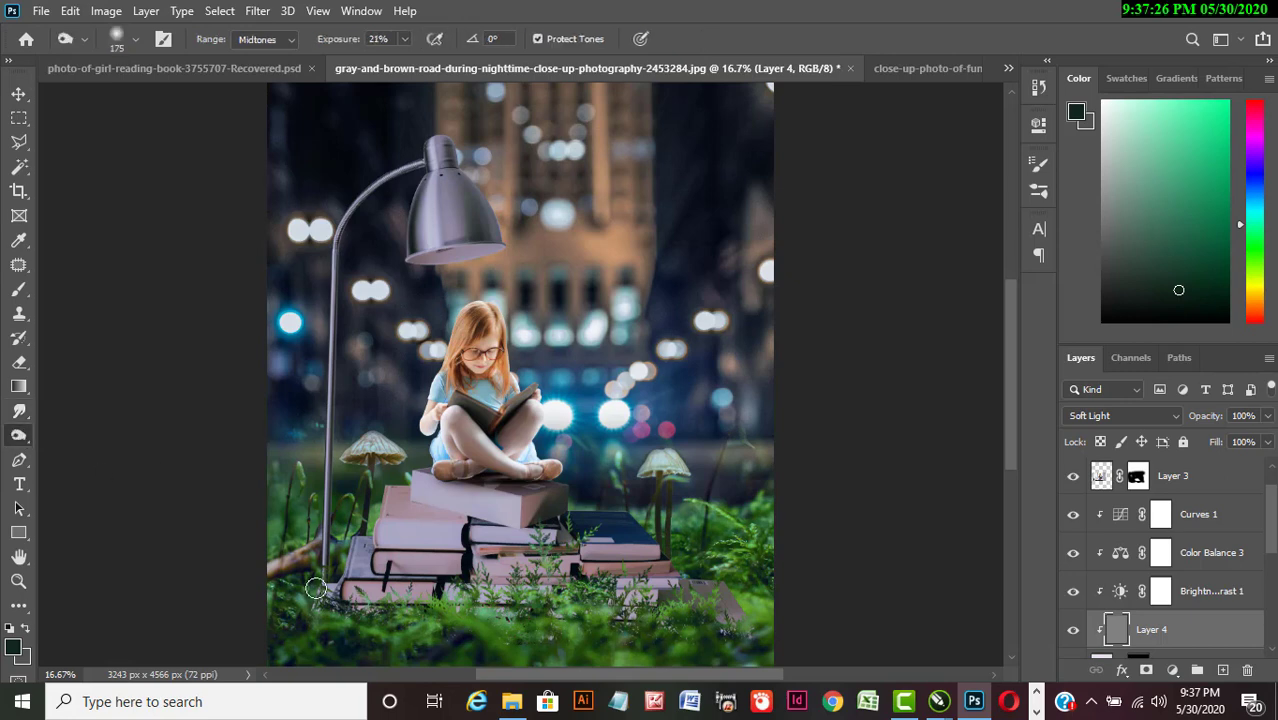
pyautogui.press(']')
pyautogui.press(']')
pyautogui.press(']')
pyautogui.press(']')
pyautogui.press(']')
pyautogui.press(']')
pyautogui.press(']')
pyautogui.press(']')
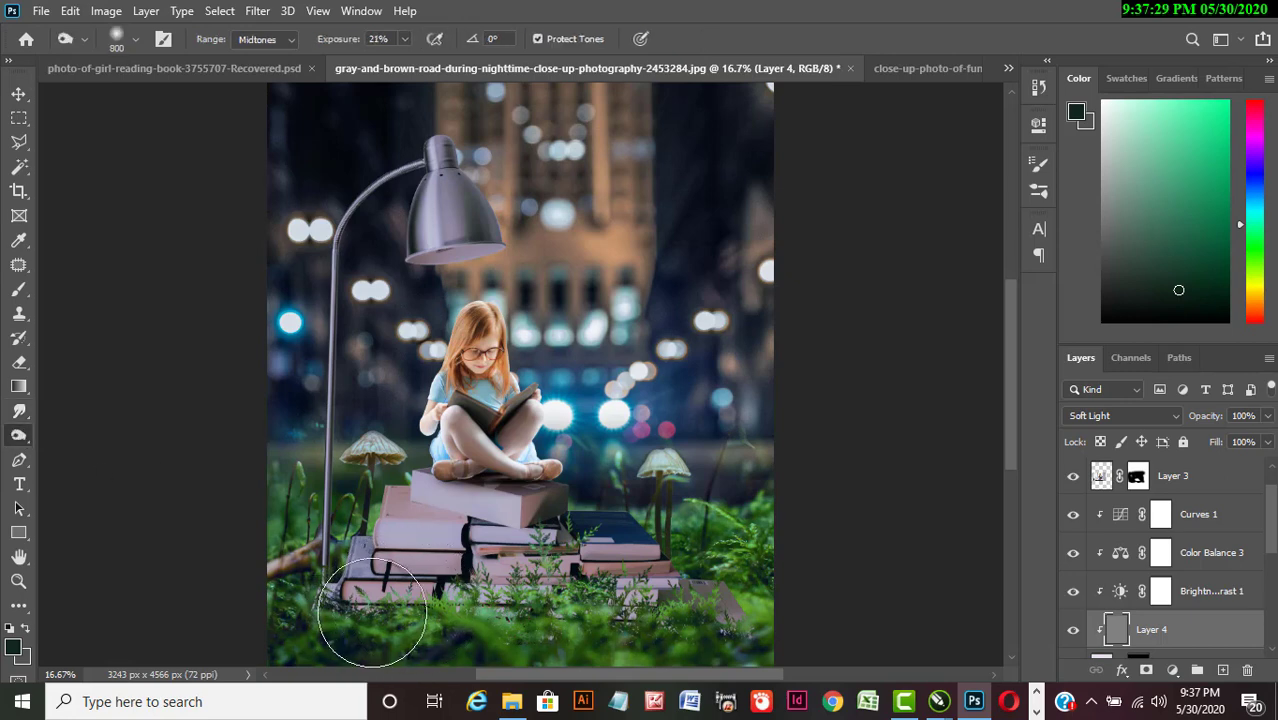
pyautogui.press('[')
pyautogui.press('[')
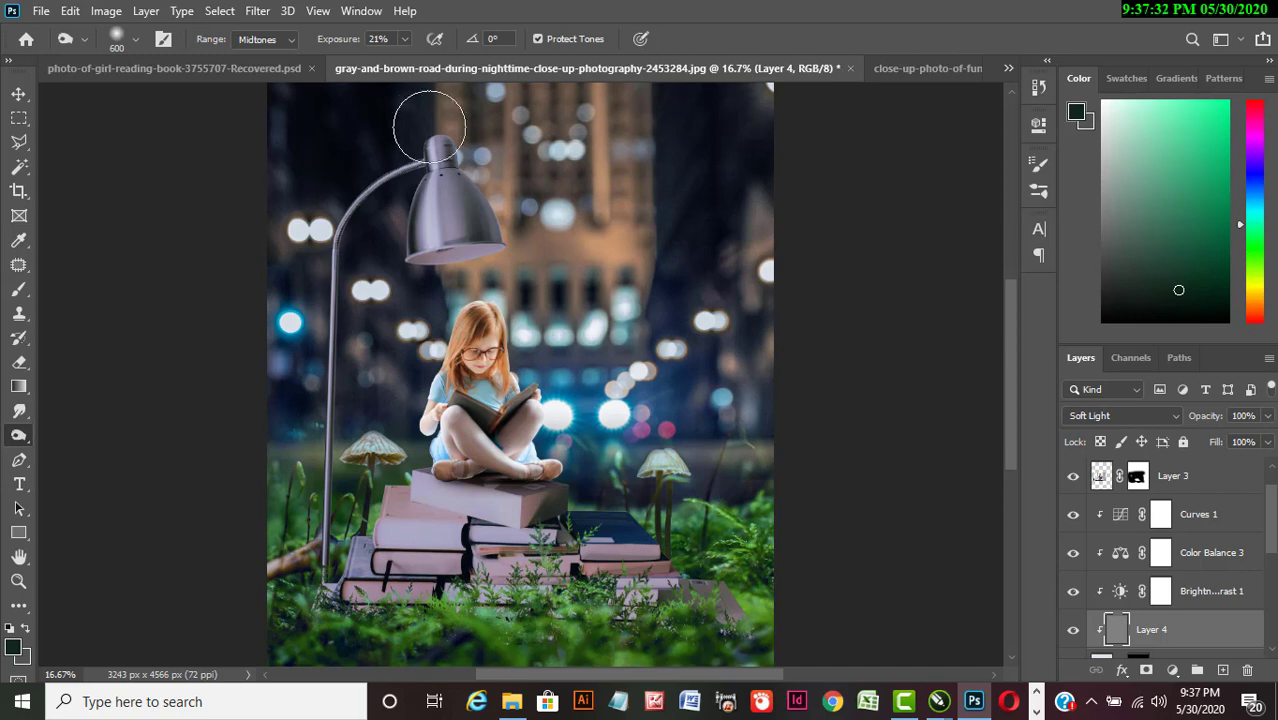
pyautogui.click(408, 43)
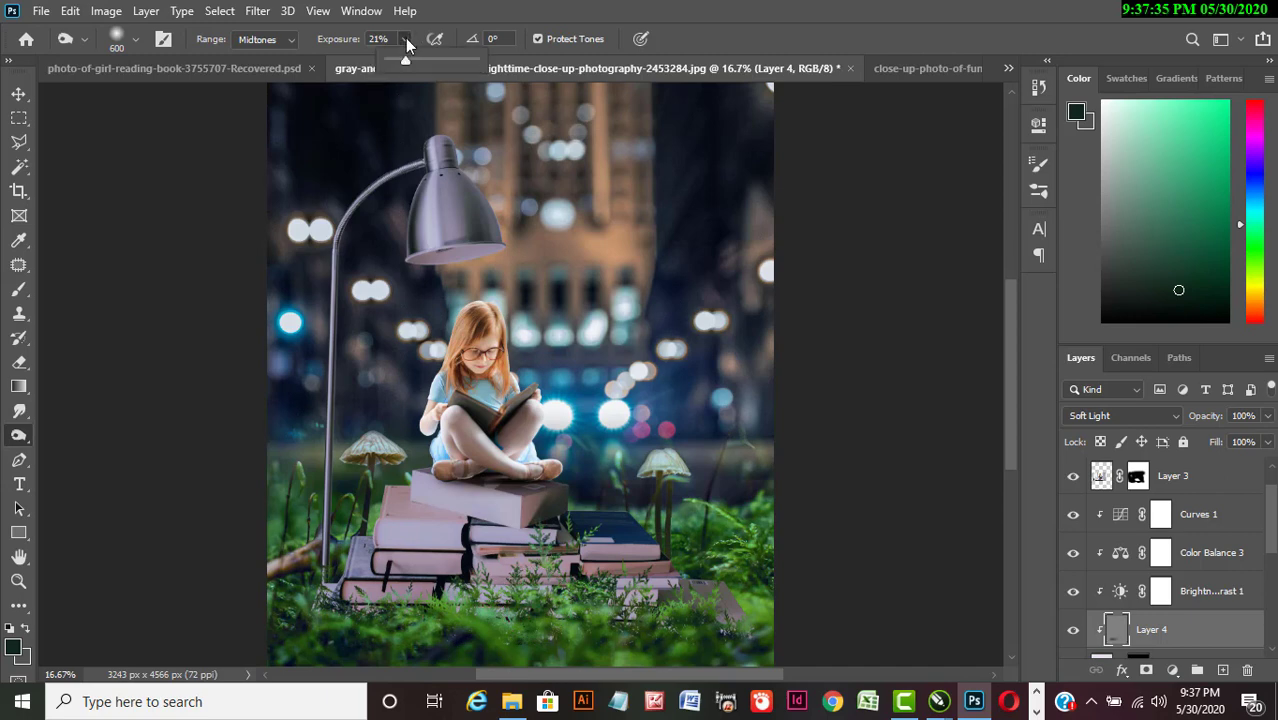
pyautogui.click(434, 63)
pyautogui.moveTo(384, 598)
pyautogui.mouseDown()
pyautogui.moveTo(414, 600)
pyautogui.moveTo(419, 619)
pyautogui.moveTo(505, 600)
pyautogui.moveTo(630, 607)
pyautogui.mouseUp()
# Paint black (000000) along the bottom books on Layer 4 with a 600 px brush at 26% opacity.
pyautogui.click(18, 289)
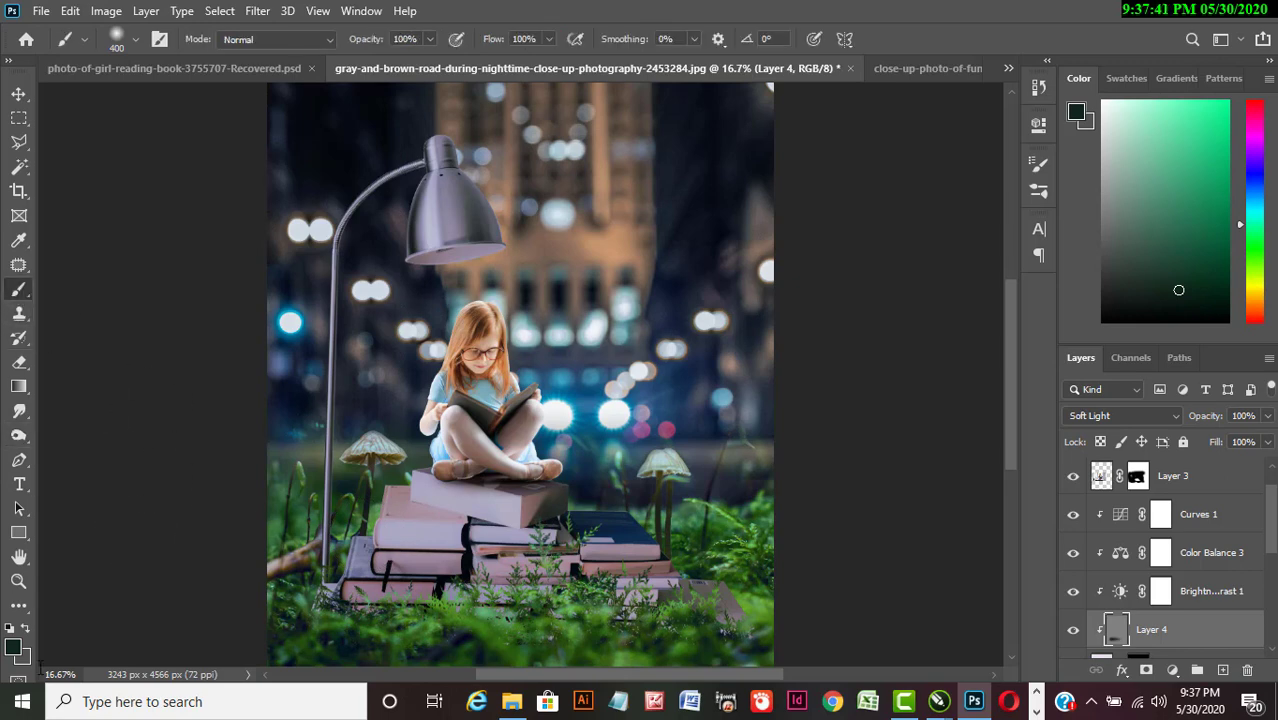
pyautogui.click(13, 647)
pyautogui.moveTo(760, 465); pyautogui.dragTo(912, 480)
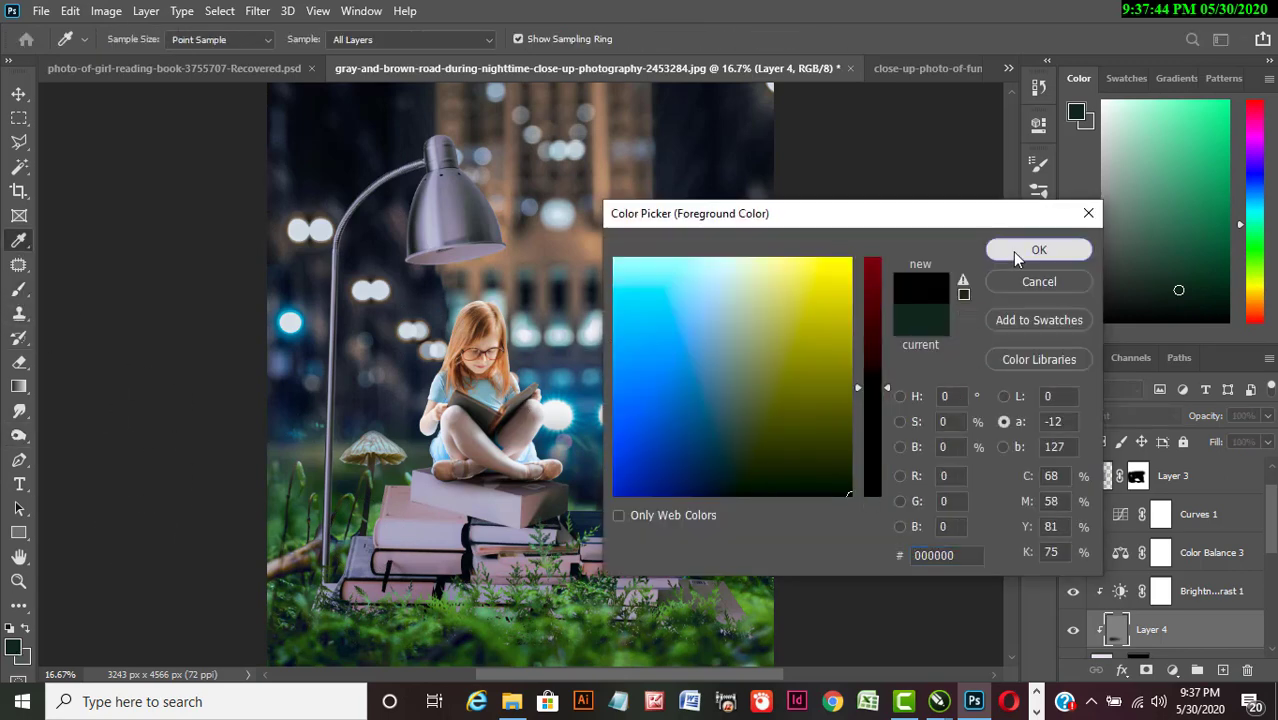
pyautogui.click(1014, 251)
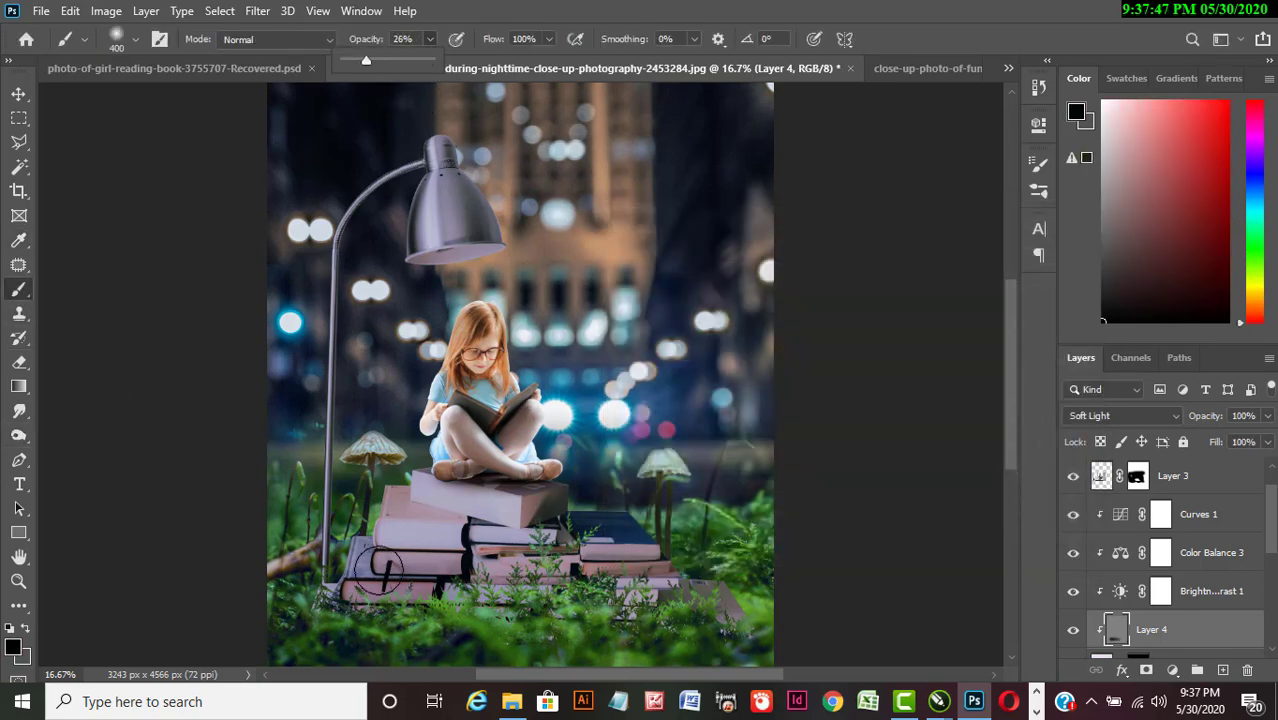
pyautogui.press(']')
pyautogui.press(']')
pyautogui.moveTo(358, 602)
pyautogui.mouseDown()
pyautogui.moveTo(407, 603)
pyautogui.moveTo(361, 617)
pyautogui.moveTo(617, 603)
pyautogui.moveTo(464, 602)
pyautogui.moveTo(568, 587)
pyautogui.moveTo(502, 579)
pyautogui.moveTo(451, 588)
pyautogui.moveTo(580, 594)
pyautogui.mouseUp()
# Raise the brush opacity to 63% and deepen the shading across the lower books on Layer 4.
pyautogui.click(429, 39)
pyautogui.click(464, 60)
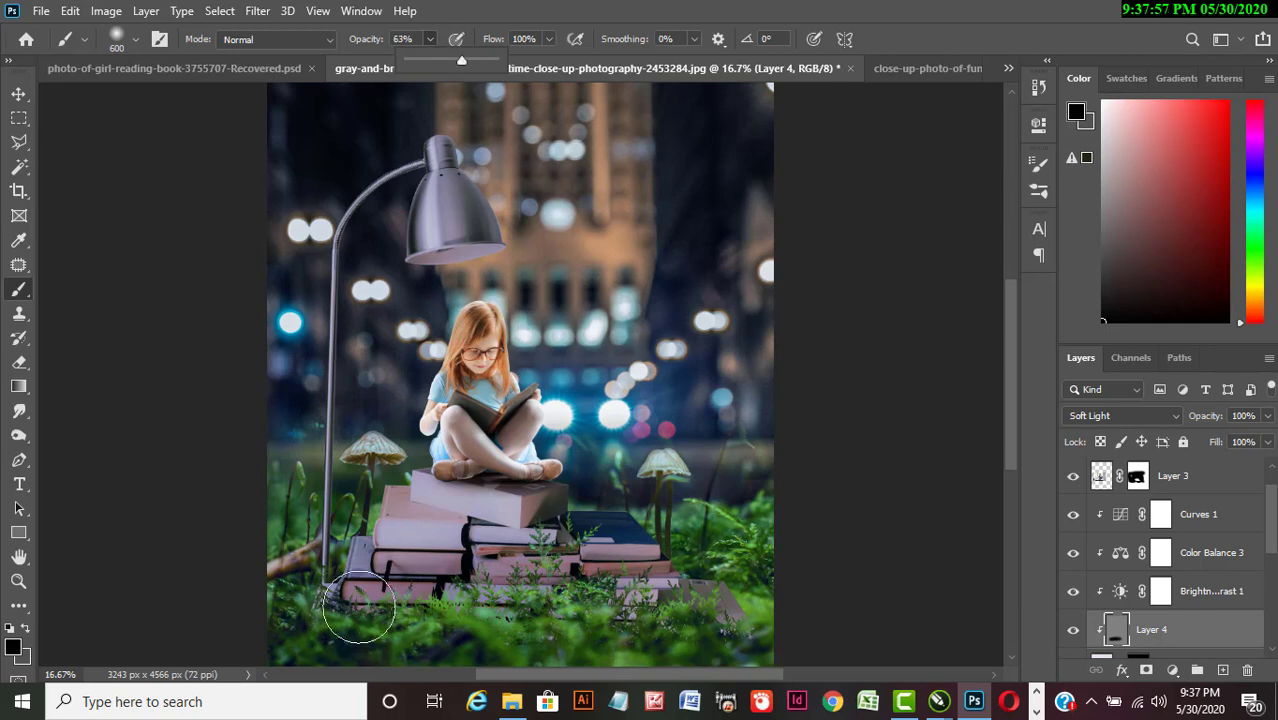
pyautogui.moveTo(364, 613)
pyautogui.mouseDown()
pyautogui.moveTo(449, 597)
pyautogui.moveTo(425, 602)
pyautogui.moveTo(654, 592)
pyautogui.moveTo(590, 591)
pyautogui.moveTo(616, 571)
pyautogui.moveTo(461, 566)
pyautogui.mouseUp()
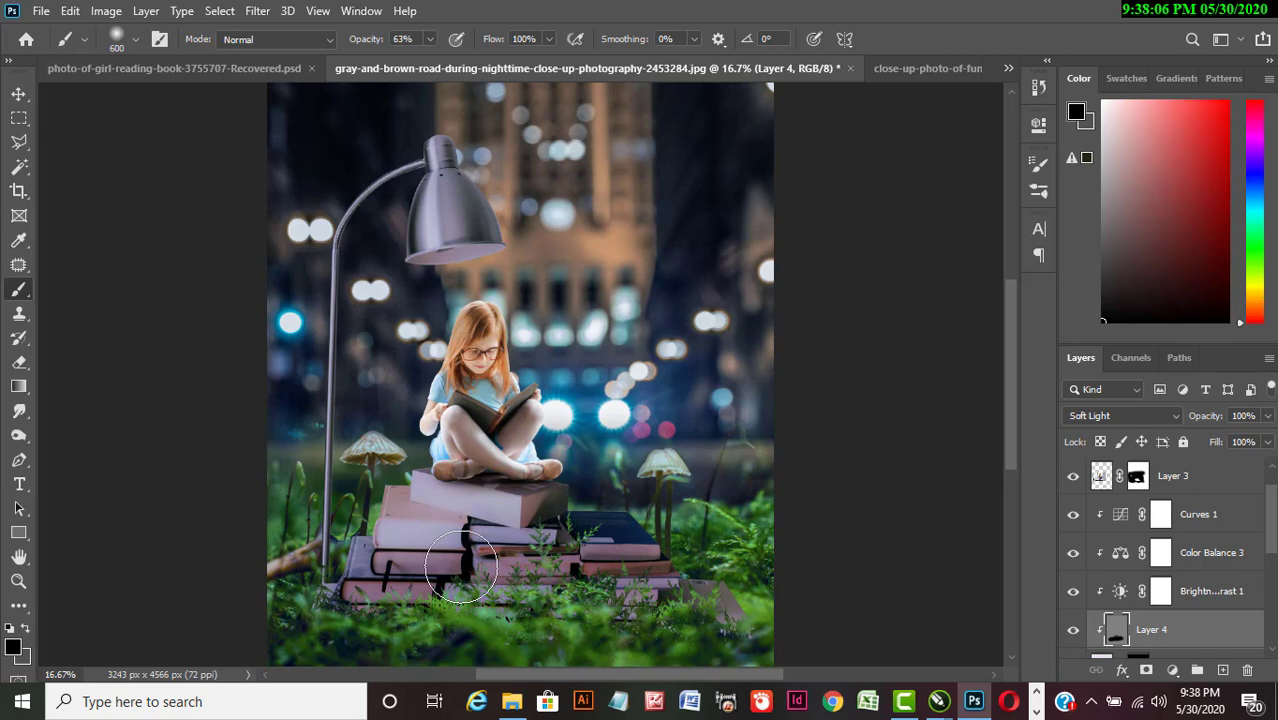
# Shade the left-hand books in the stack with a smaller brush, then compare the image with Layer 4 hidden and shown.
pyautogui.press('[')
pyautogui.press('[')
pyautogui.press('[')
pyautogui.press('[')
pyautogui.moveTo(396, 537)
pyautogui.mouseDown()
pyautogui.moveTo(455, 538)
pyautogui.moveTo(376, 541)
pyautogui.moveTo(519, 540)
pyautogui.moveTo(555, 500)
pyautogui.moveTo(522, 522)
pyautogui.moveTo(418, 484)
pyautogui.moveTo(537, 521)
pyautogui.moveTo(414, 488)
pyautogui.moveTo(487, 512)
pyautogui.moveTo(427, 497)
pyautogui.moveTo(483, 514)
pyautogui.moveTo(475, 563)
pyautogui.moveTo(522, 536)
pyautogui.moveTo(494, 550)
pyautogui.moveTo(704, 620)
pyautogui.moveTo(571, 631)
pyautogui.moveTo(280, 616)
pyautogui.moveTo(419, 599)
pyautogui.moveTo(684, 610)
pyautogui.moveTo(621, 576)
pyautogui.moveTo(410, 547)
pyautogui.mouseUp()
pyautogui.press(']')
pyautogui.press(']')
pyautogui.press(']')
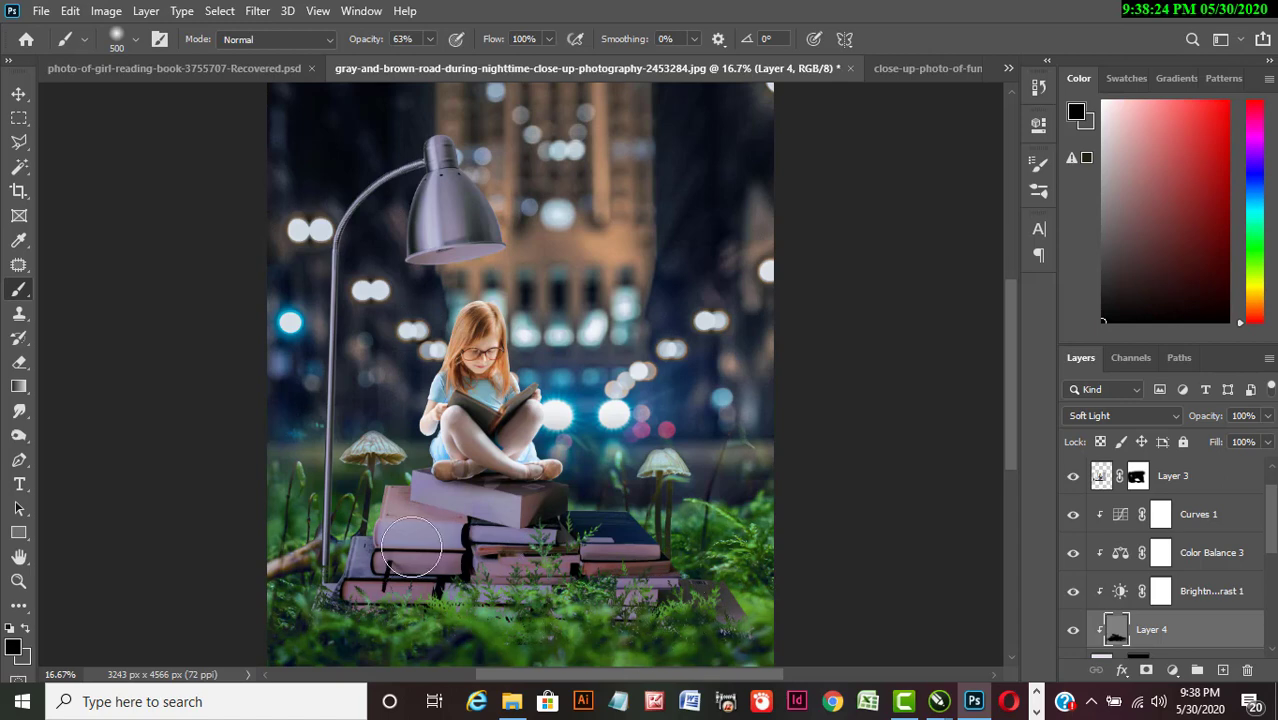
pyautogui.click(1073, 630)
pyautogui.click(1073, 630)
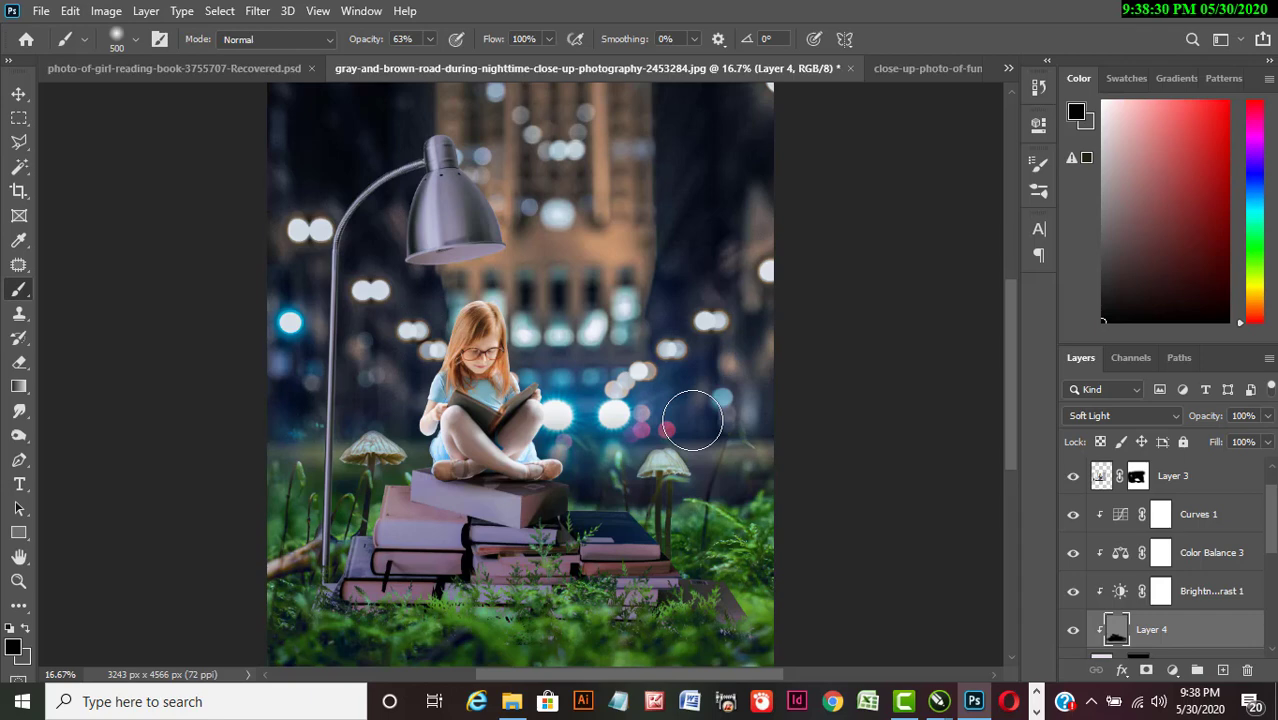
pyautogui.hotkey('ctrl', '-')
pyautogui.hotkey('ctrl', '-')
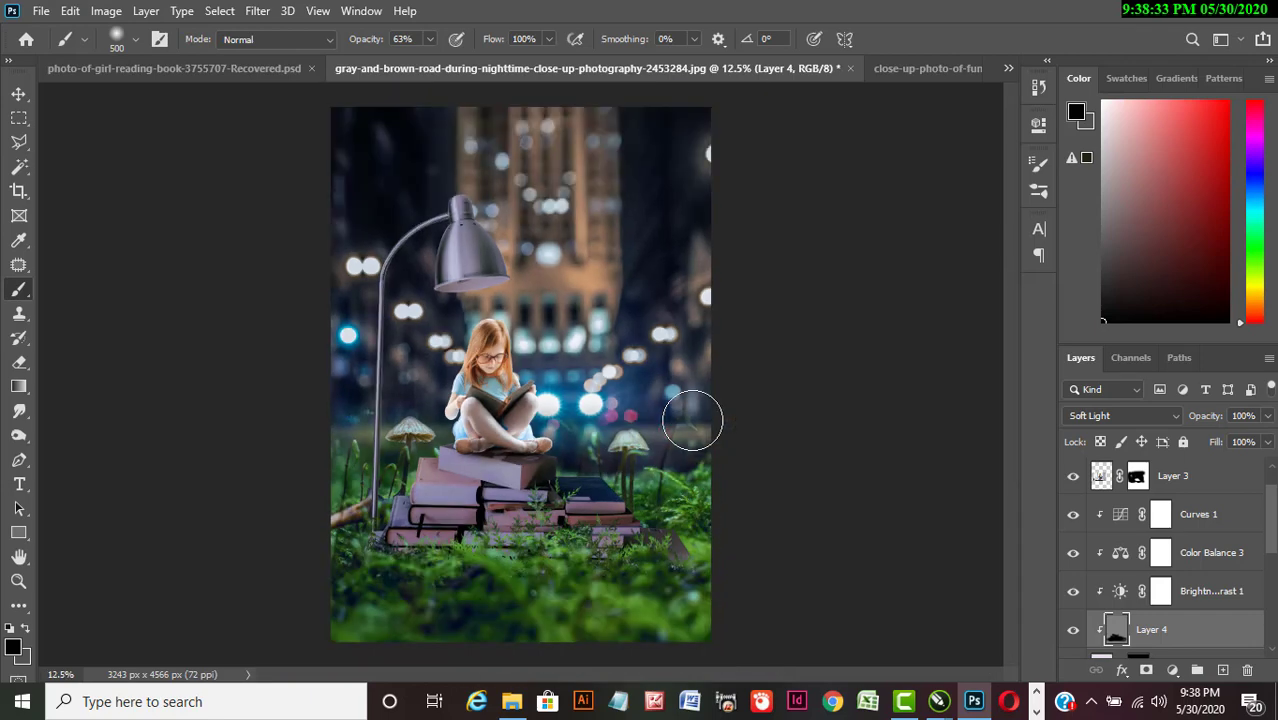
pyautogui.hotkey('ctrl', '+')
# Add a Brightness/Contrast adjustment above Layer 3 and clip it to that layer.
pyautogui.click(1104, 484)
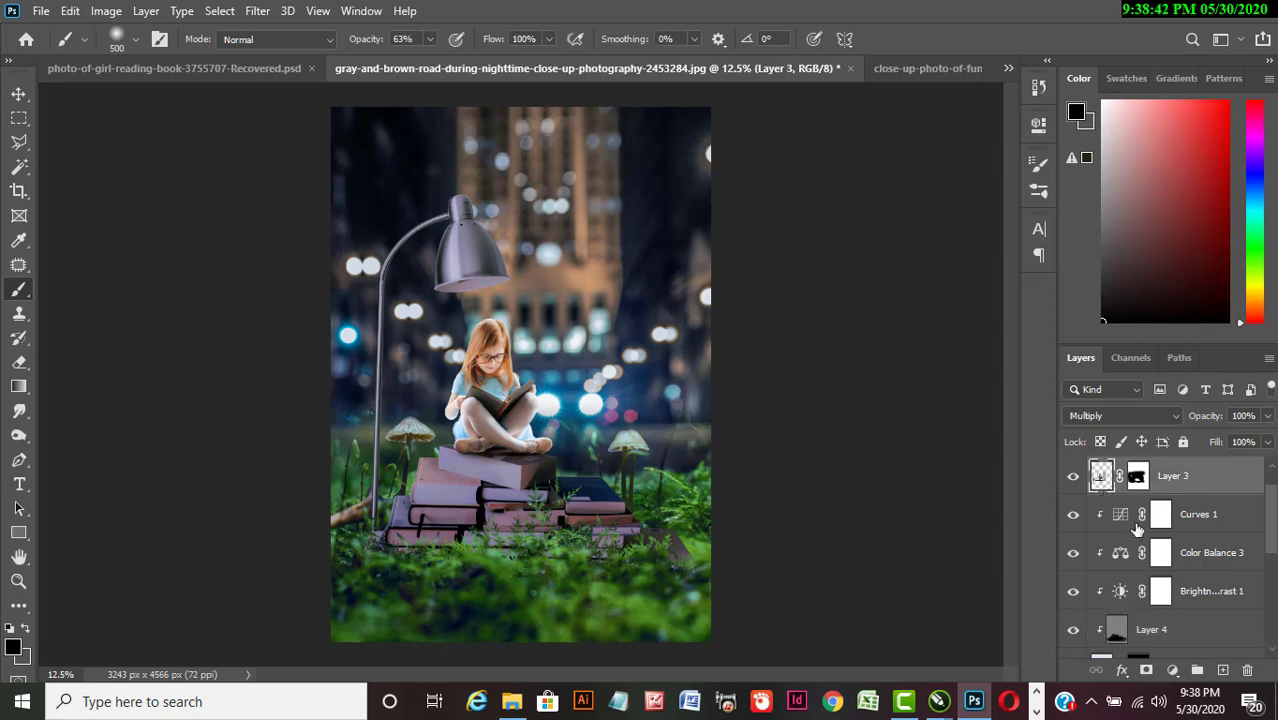
pyautogui.click(1172, 670)
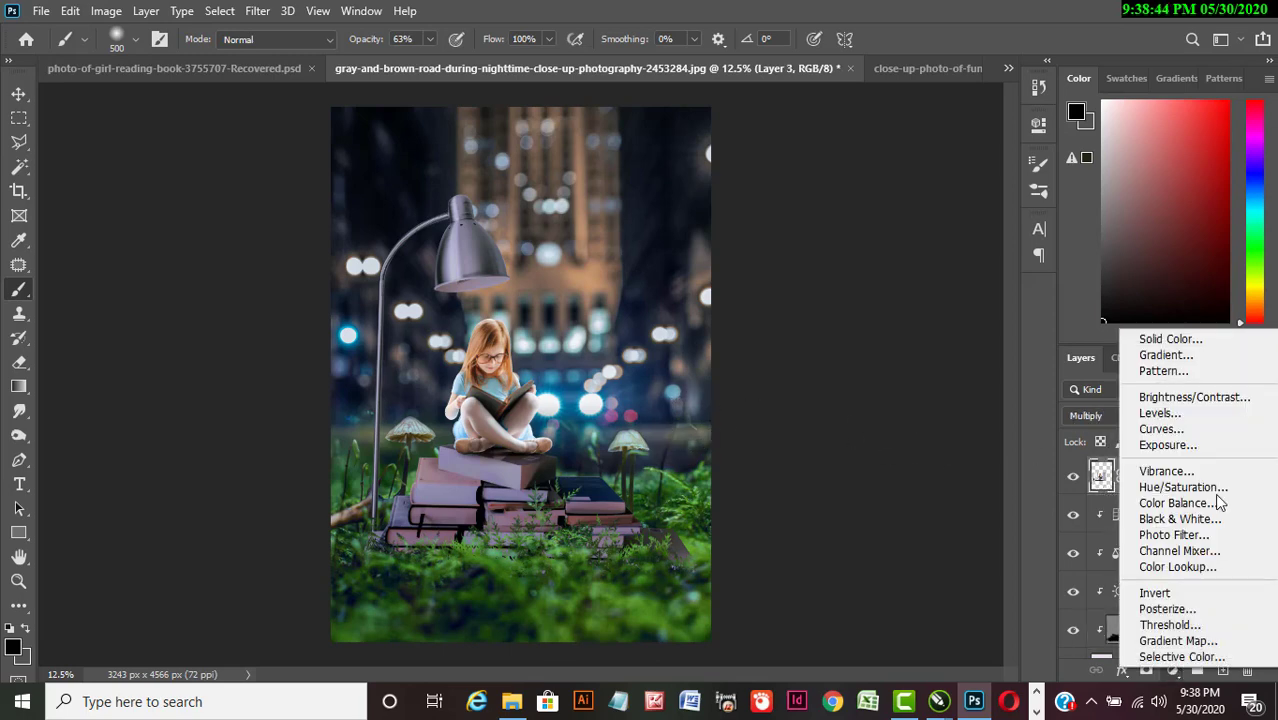
pyautogui.click(1232, 403)
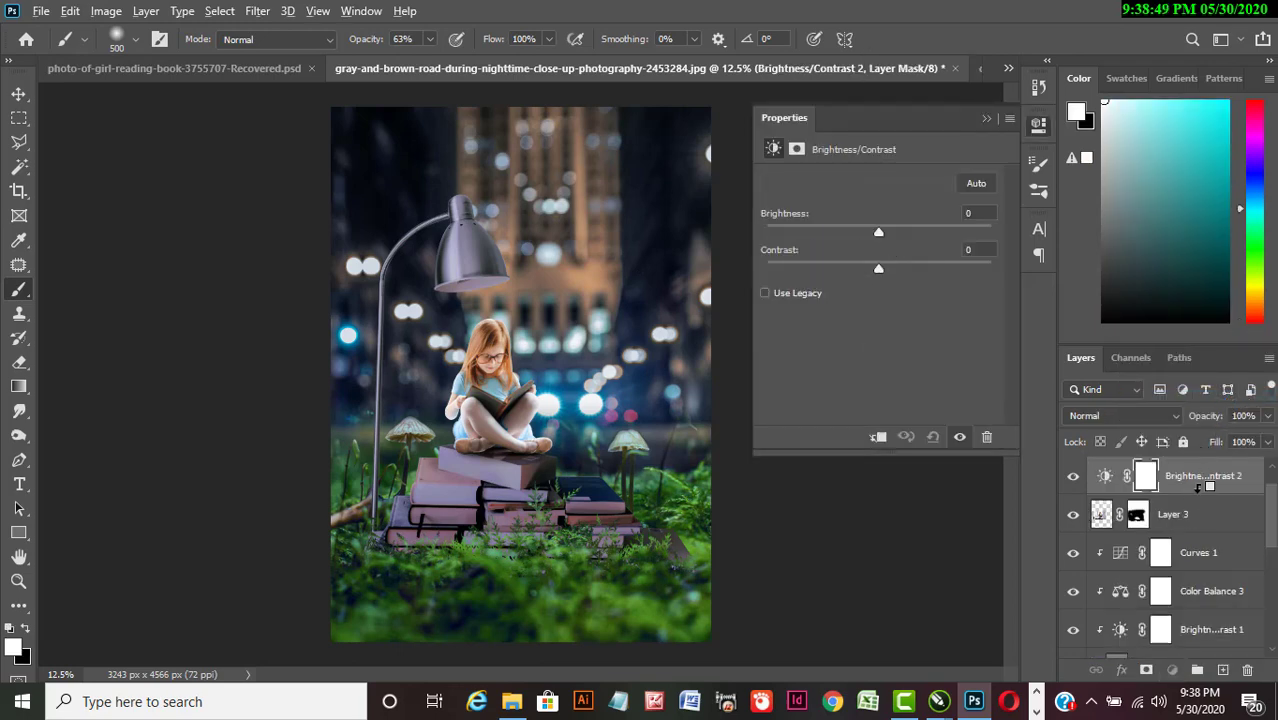
pyautogui.keyDown('alt'); pyautogui.click(1199, 487); pyautogui.keyUp('alt')
pyautogui.moveTo(878, 232); pyautogui.dragTo(888, 262)
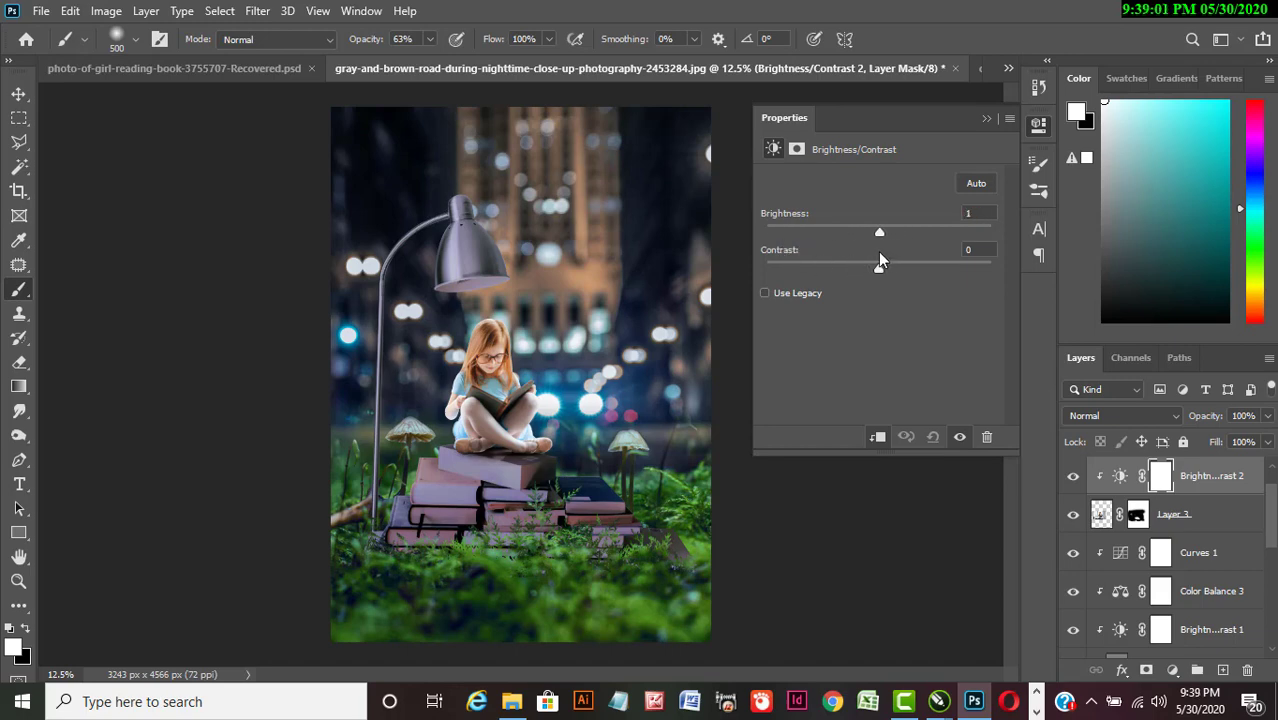
pyautogui.click(986, 119)
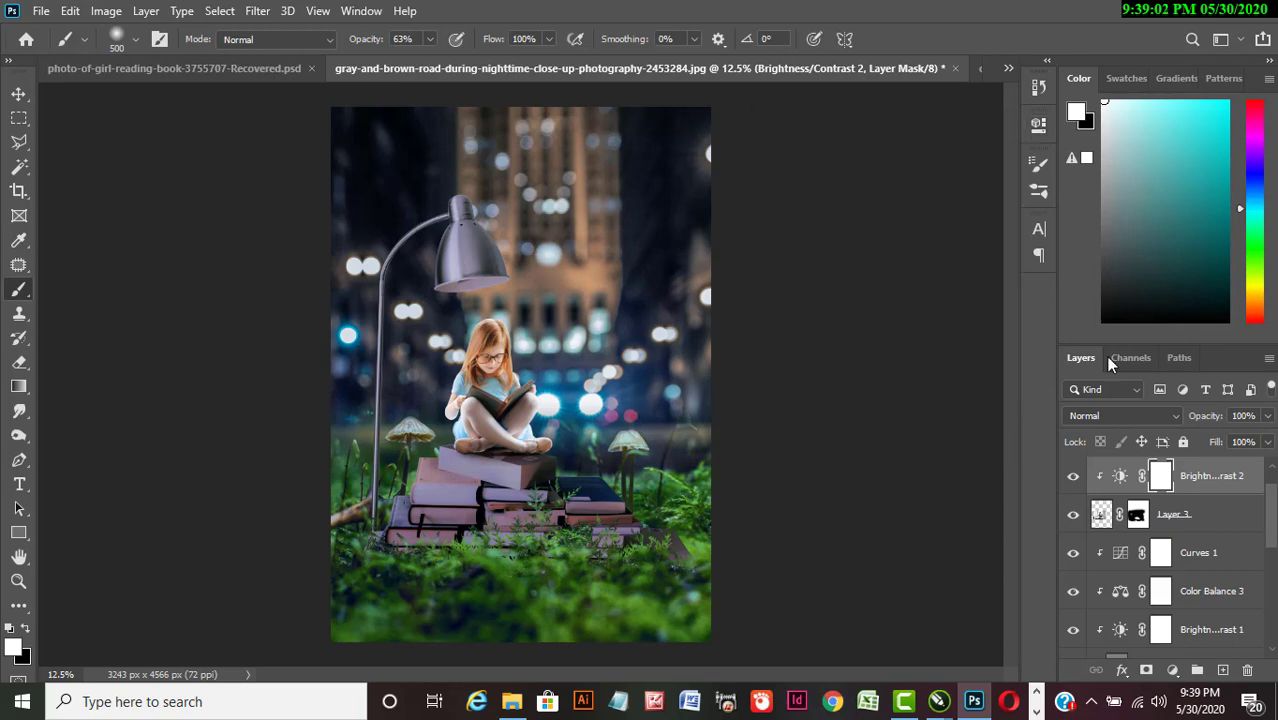
# Unclip the new Brightness/Contrast adjustment, move it above Layer 3 copy and clip it to that layer.
pyautogui.keyDown('alt'); pyautogui.click(1204, 494); pyautogui.keyUp('alt')
pyautogui.moveTo(1272, 504); pyautogui.dragTo(1276, 485)
pyautogui.moveTo(1218, 524); pyautogui.dragTo(1226, 470)
pyautogui.keyDown('alt'); pyautogui.click(1218, 487); pyautogui.keyUp('alt')
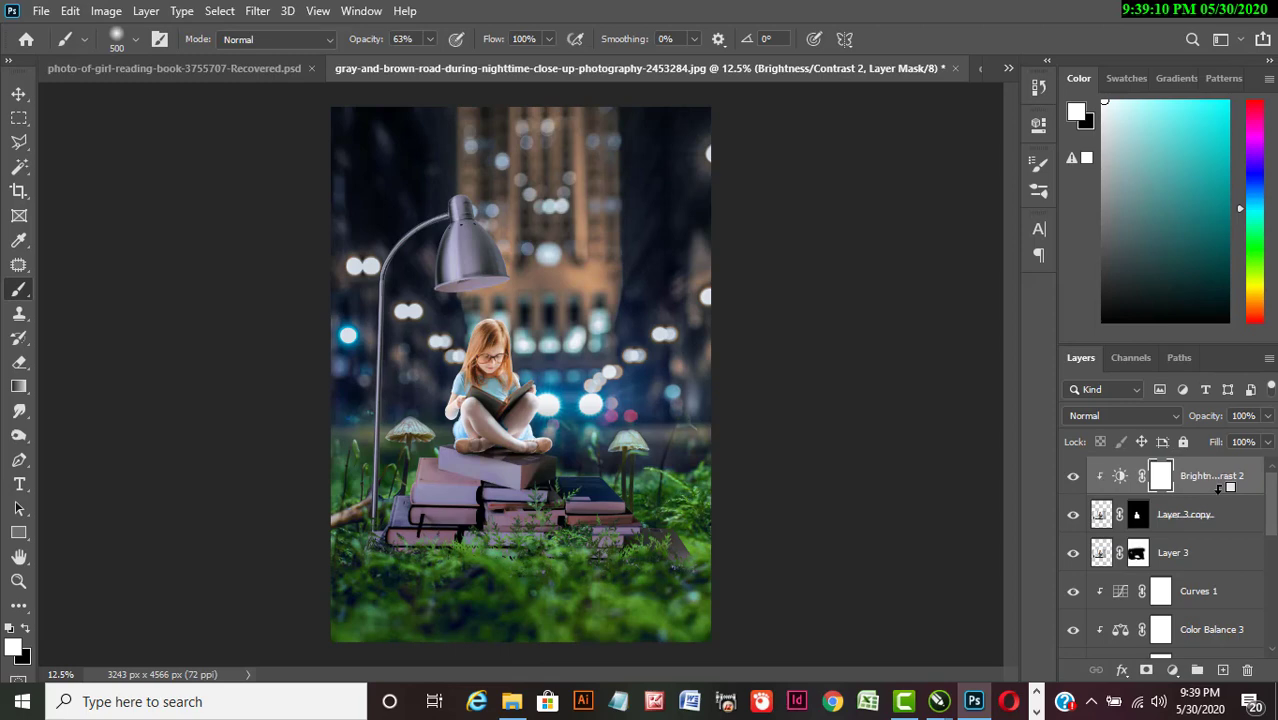
# Set the Brightness/Contrast adjustment on Layer 3 copy to brightness -44 and contrast 23.
pyautogui.doubleClick(1113, 479)
pyautogui.moveTo(876, 233); pyautogui.dragTo(846, 228)
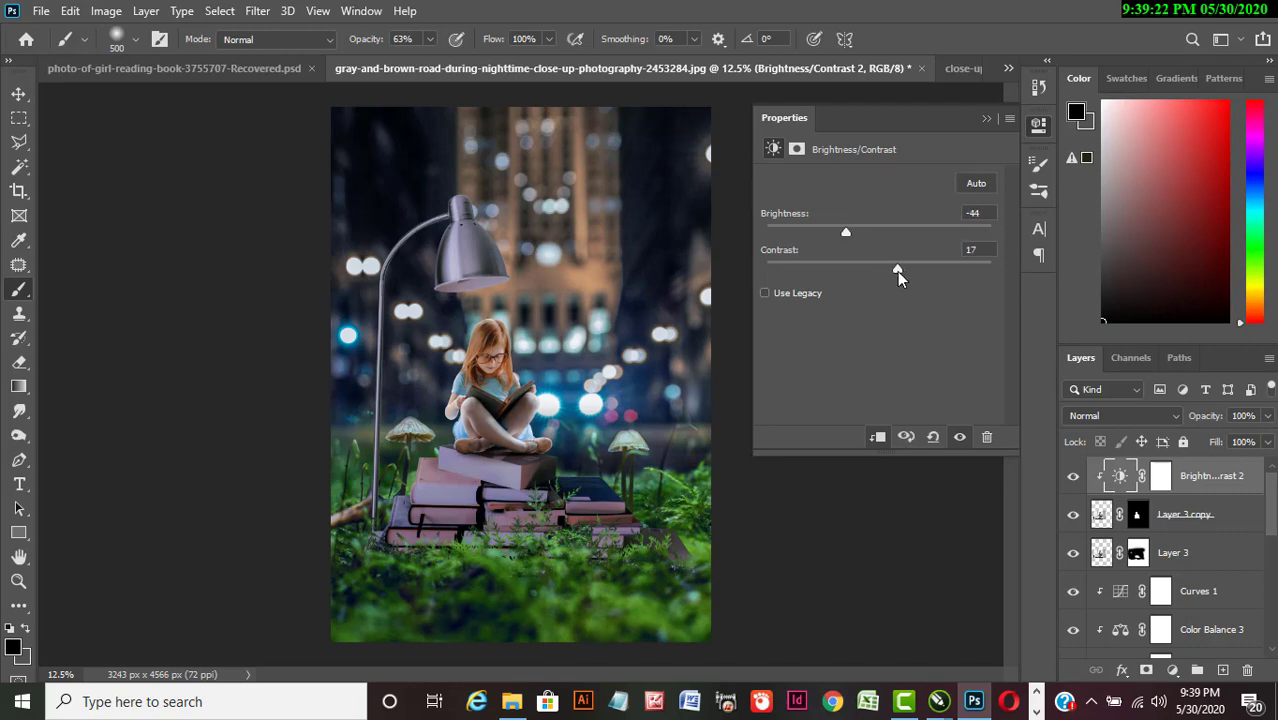
pyautogui.moveTo(897, 271); pyautogui.dragTo(899, 272)
pyautogui.click(986, 120)
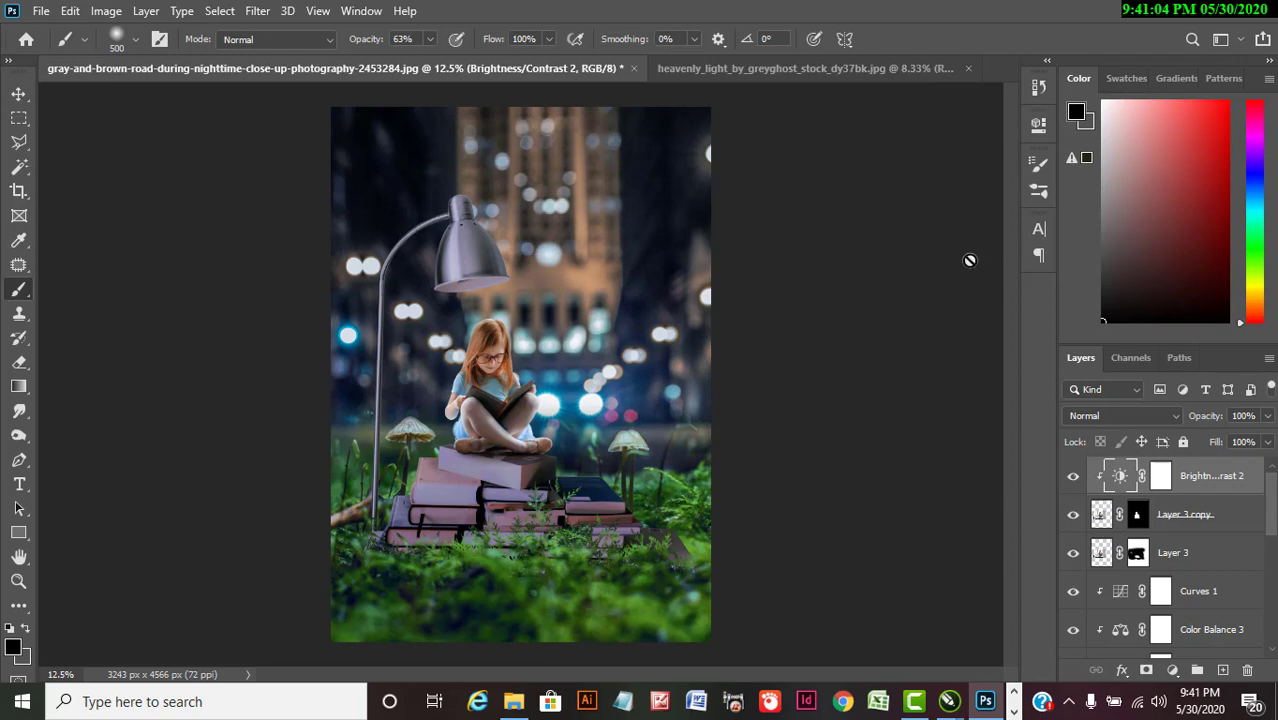
# Copy the light-ray picture from the heavenly_light document into the street composite as the topmost layer.
pyautogui.click(848, 71)
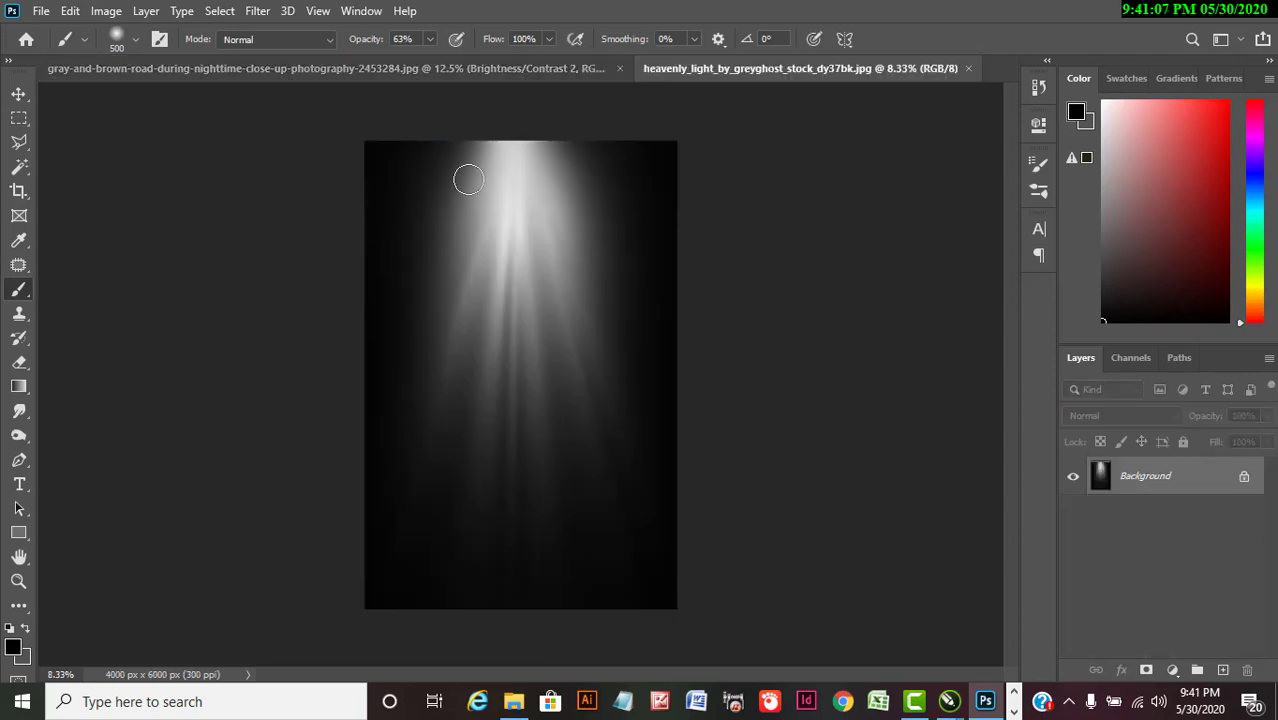
pyautogui.press('v')
pyautogui.moveTo(517, 247); pyautogui.dragTo(618, 518)
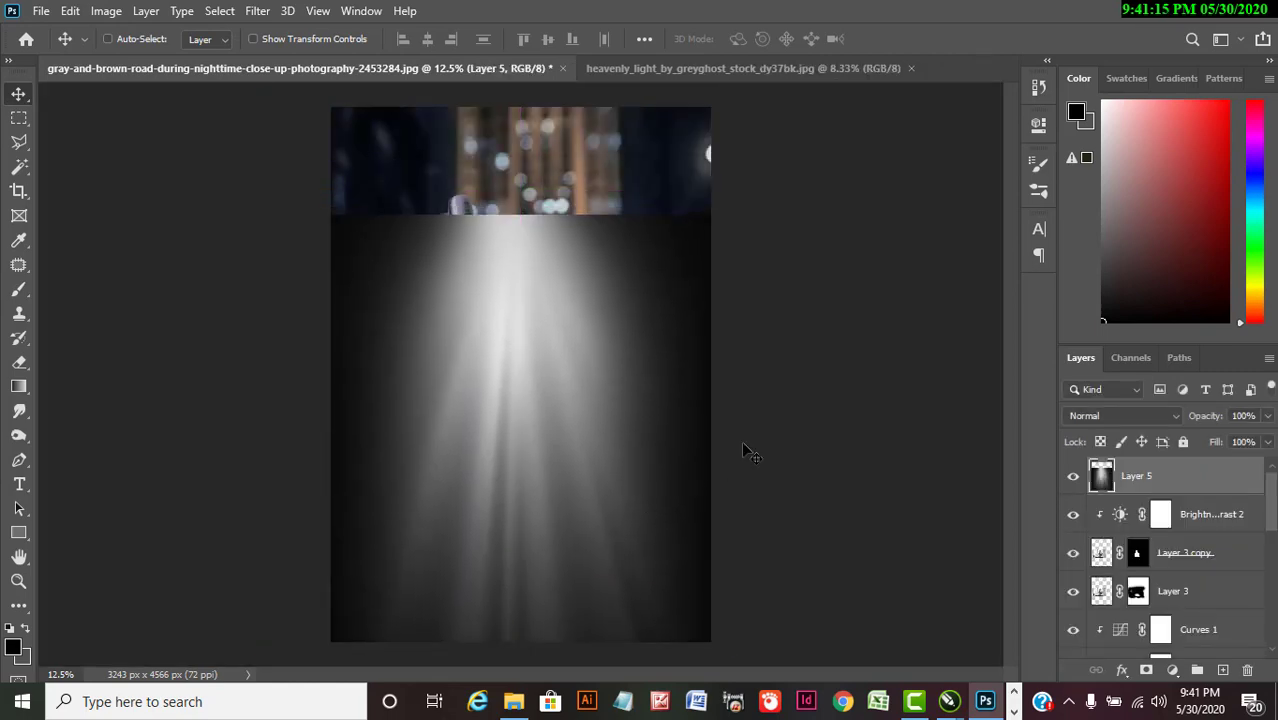
# Try Lighten on the light-ray layer and settle on the Screen blend mode.
pyautogui.click(1155, 417)
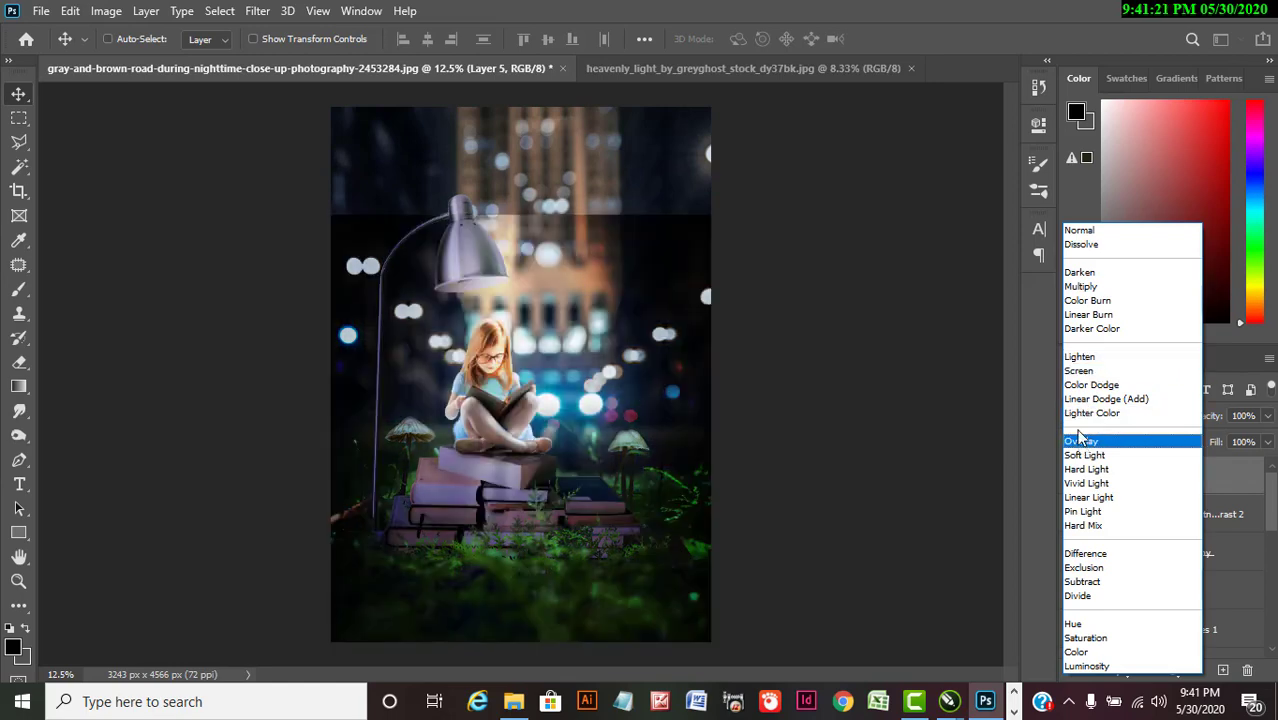
pyautogui.click(1080, 357)
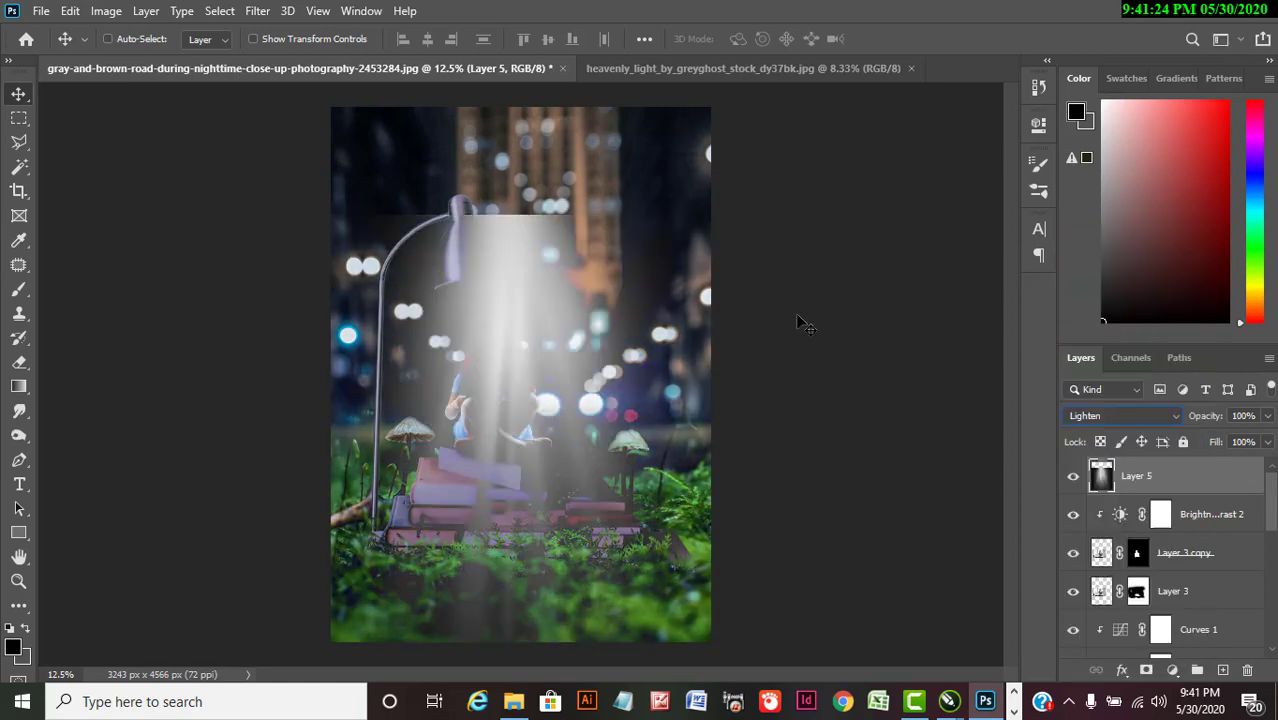
pyautogui.click(1106, 418)
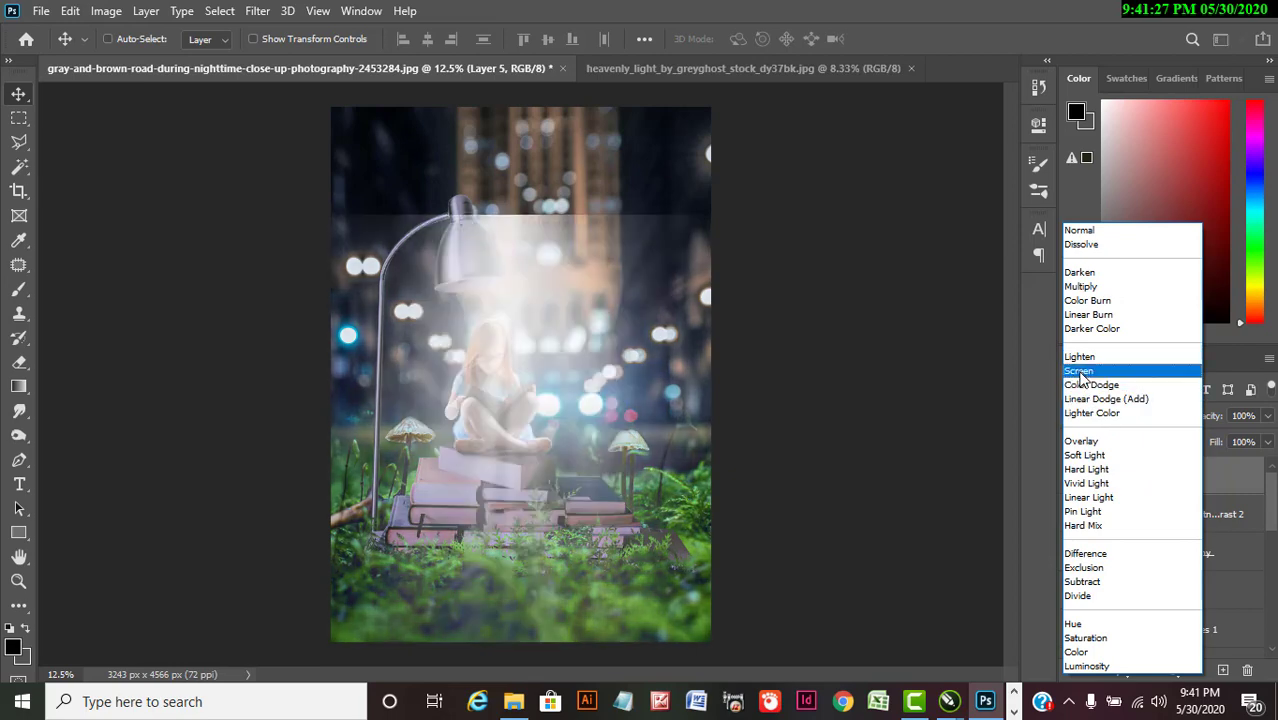
pyautogui.click(1081, 373)
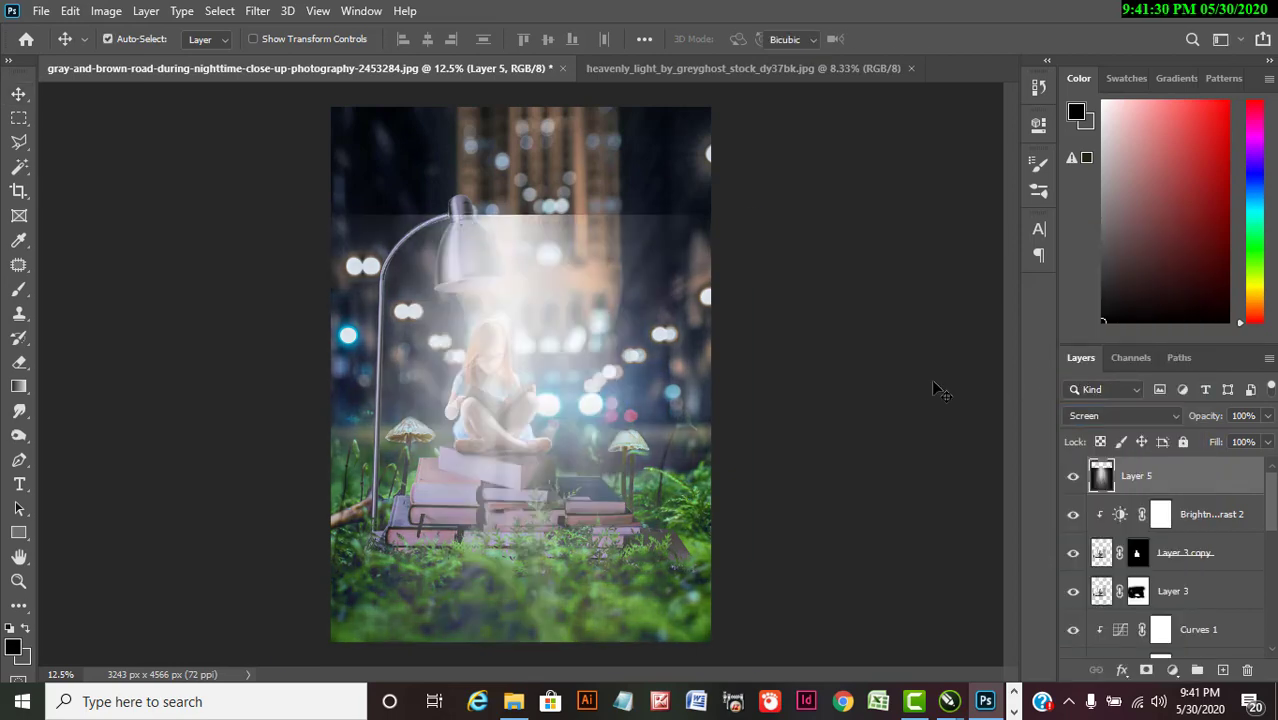
# Scale the light-ray layer to 52.5%, rotate it about -4.6° and position it directly beneath the lamp shade.
pyautogui.hotkey('ctrl', 't')
pyautogui.moveTo(756, 212); pyautogui.dragTo(535, 540)
pyautogui.moveTo(475, 605); pyautogui.dragTo(537, 320)
pyautogui.moveTo(609, 302); pyautogui.dragTo(588, 263)
pyautogui.moveTo(525, 308); pyautogui.dragTo(556, 302)
pyautogui.moveTo(649, 252); pyautogui.dragTo(662, 268)
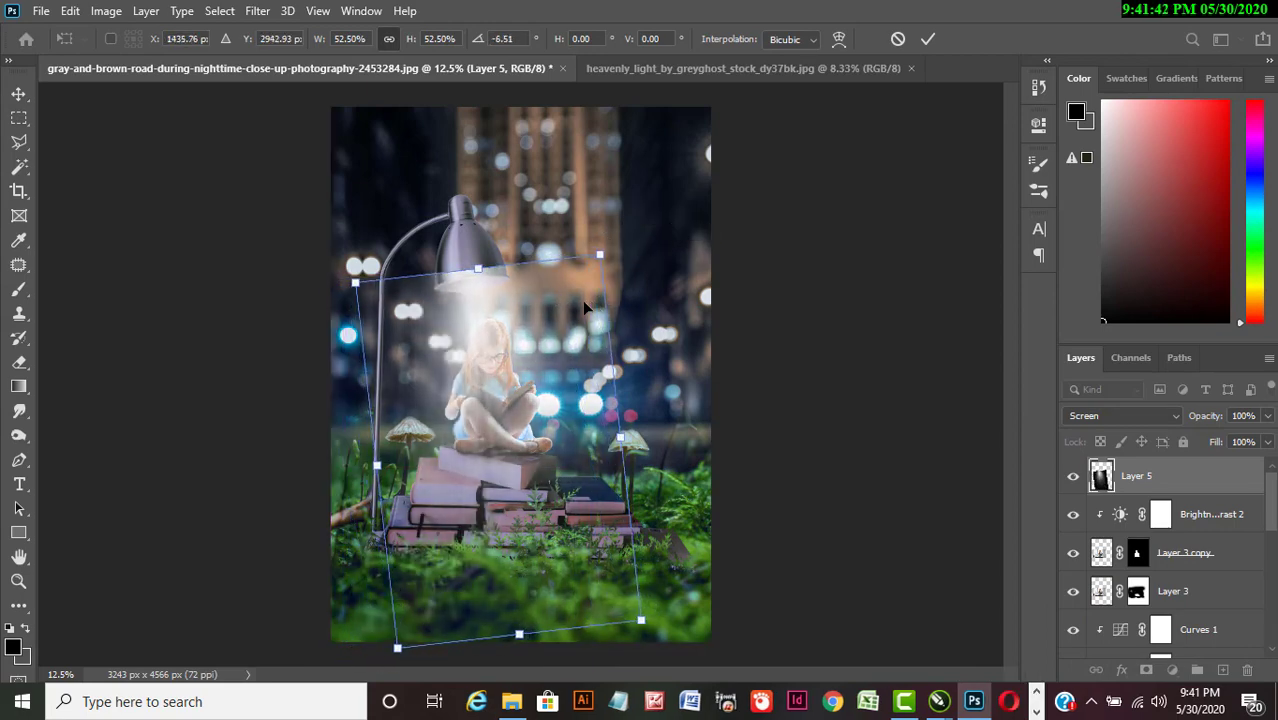
pyautogui.moveTo(596, 303); pyautogui.dragTo(587, 309)
pyautogui.moveTo(653, 252); pyautogui.dragTo(662, 265)
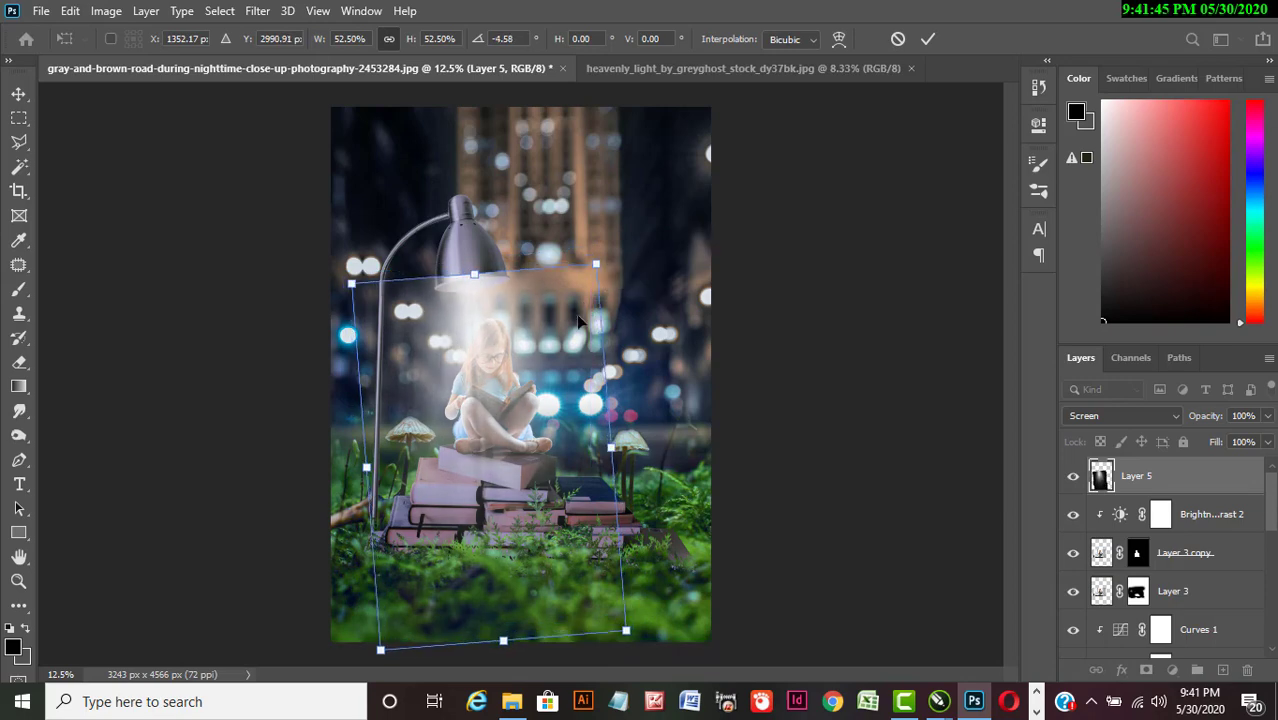
pyautogui.moveTo(573, 322); pyautogui.dragTo(566, 327)
pyautogui.press('Return')
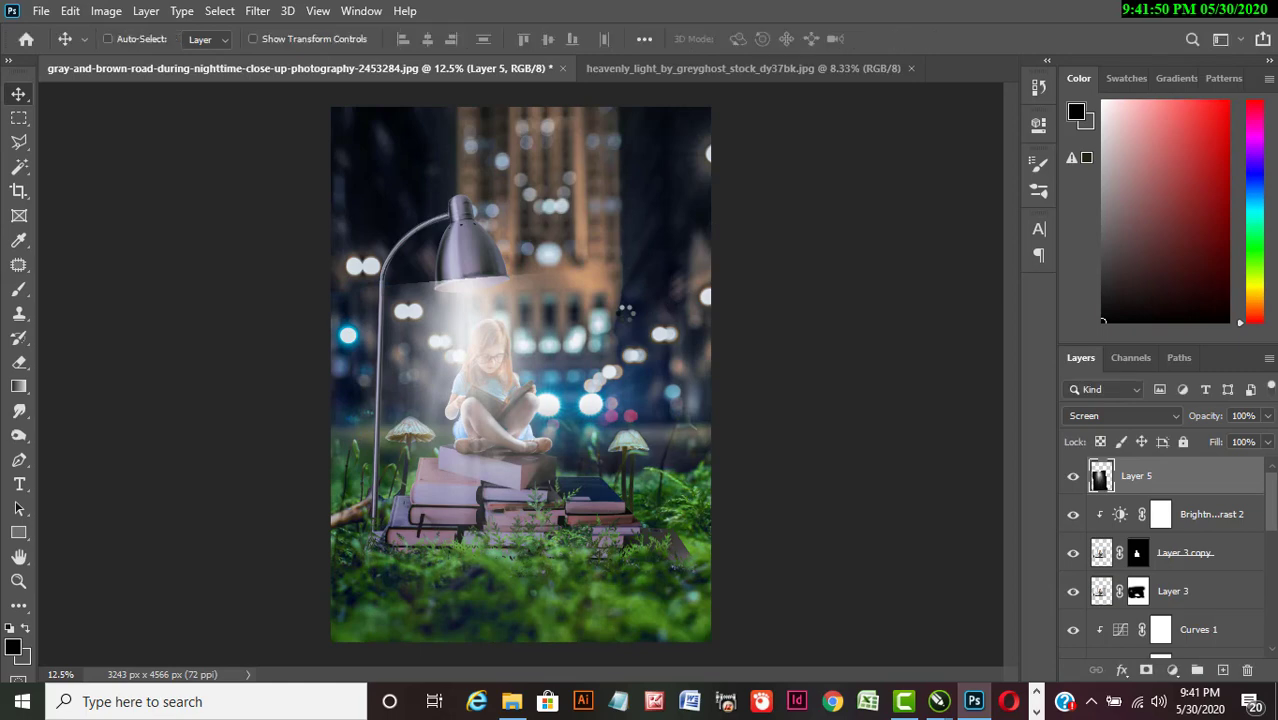
# Add a Levels adjustment clipped to Layer 5, the light rays, and set its midtone input to 0.71.
pyautogui.hotkey('ctrl', '+')
pyautogui.hotkey('ctrl', '+')
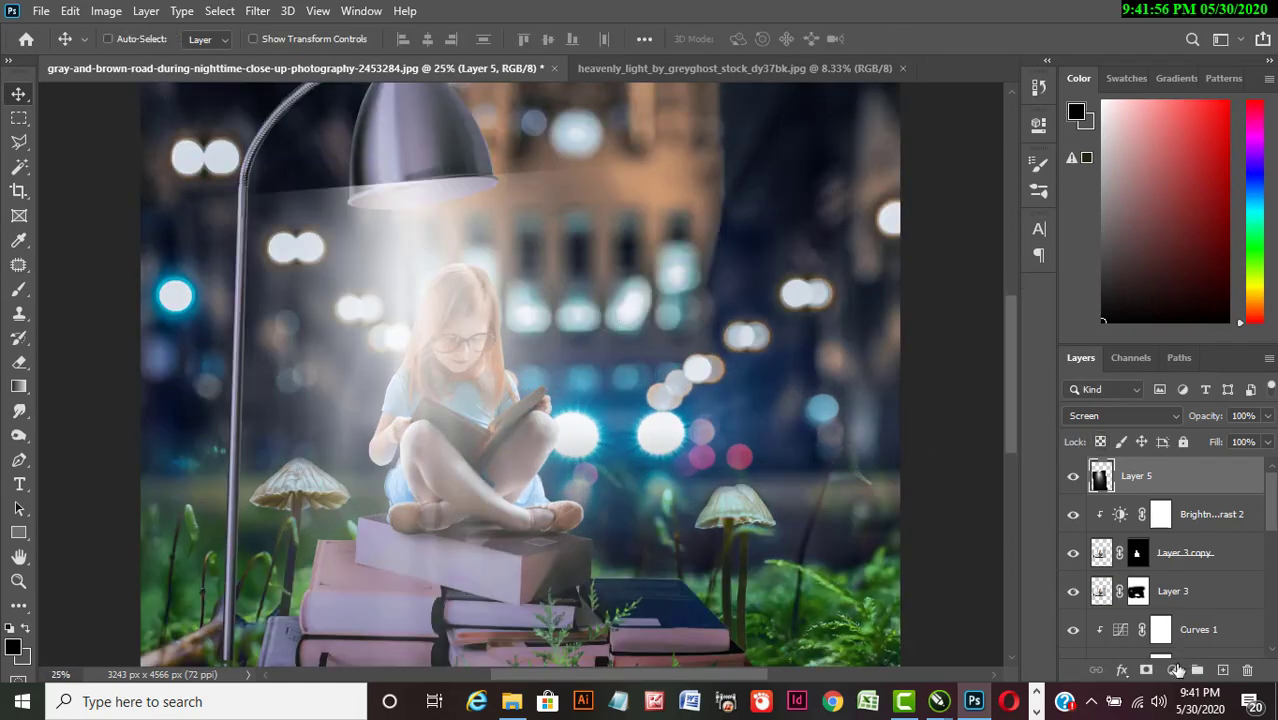
pyautogui.click(1174, 670)
pyautogui.click(1160, 416)
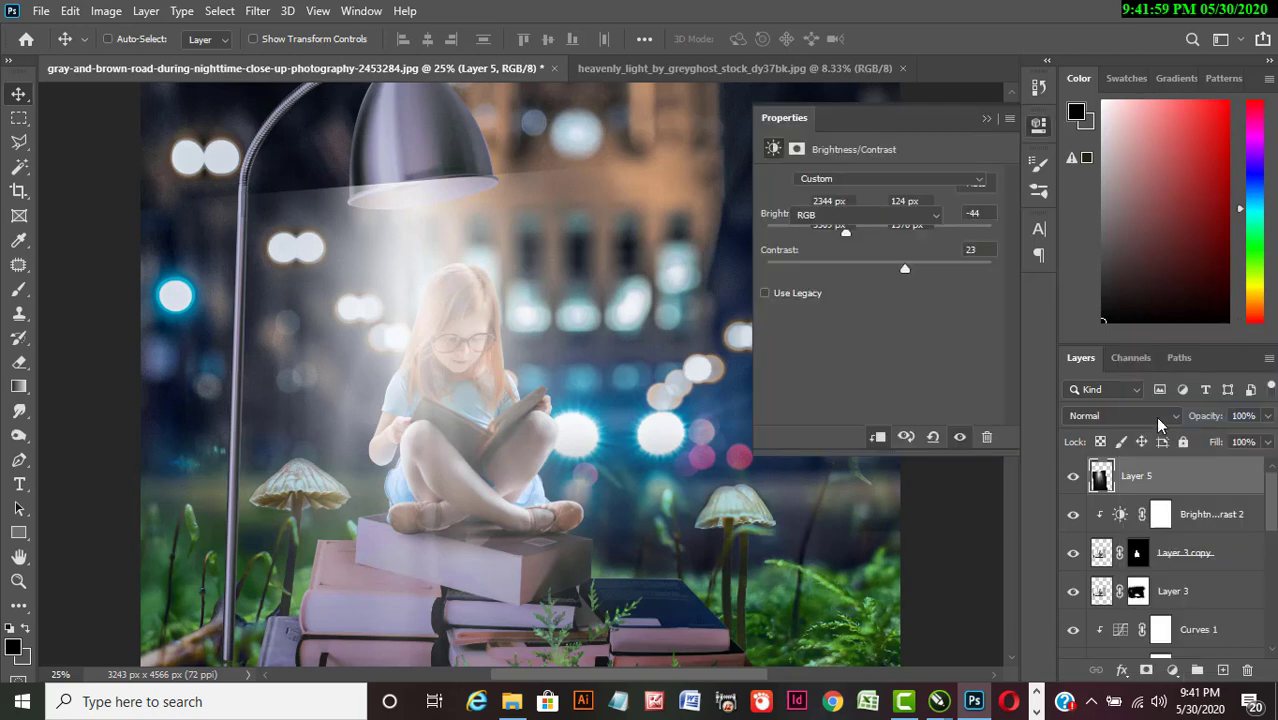
pyautogui.keyDown('alt'); pyautogui.click(1183, 494); pyautogui.keyUp('alt')
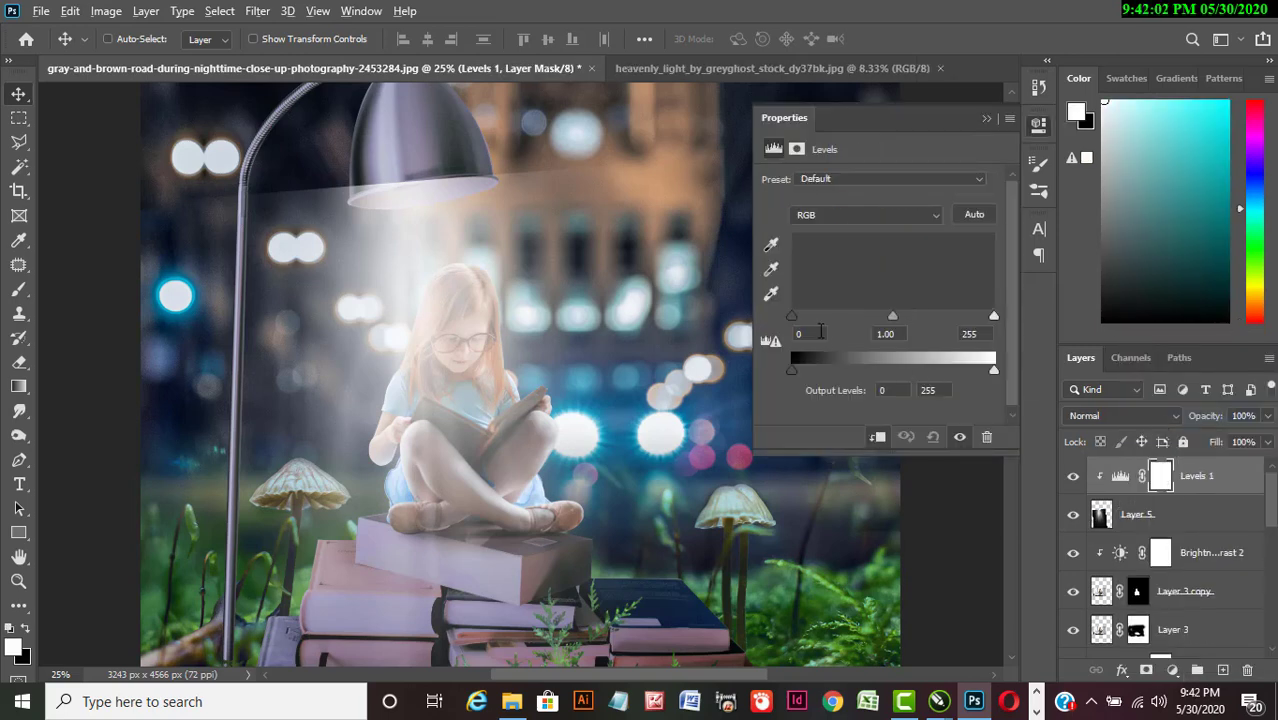
pyautogui.moveTo(792, 316)
pyautogui.mouseDown()
pyautogui.moveTo(840, 331)
pyautogui.moveTo(790, 325)
pyautogui.mouseUp()
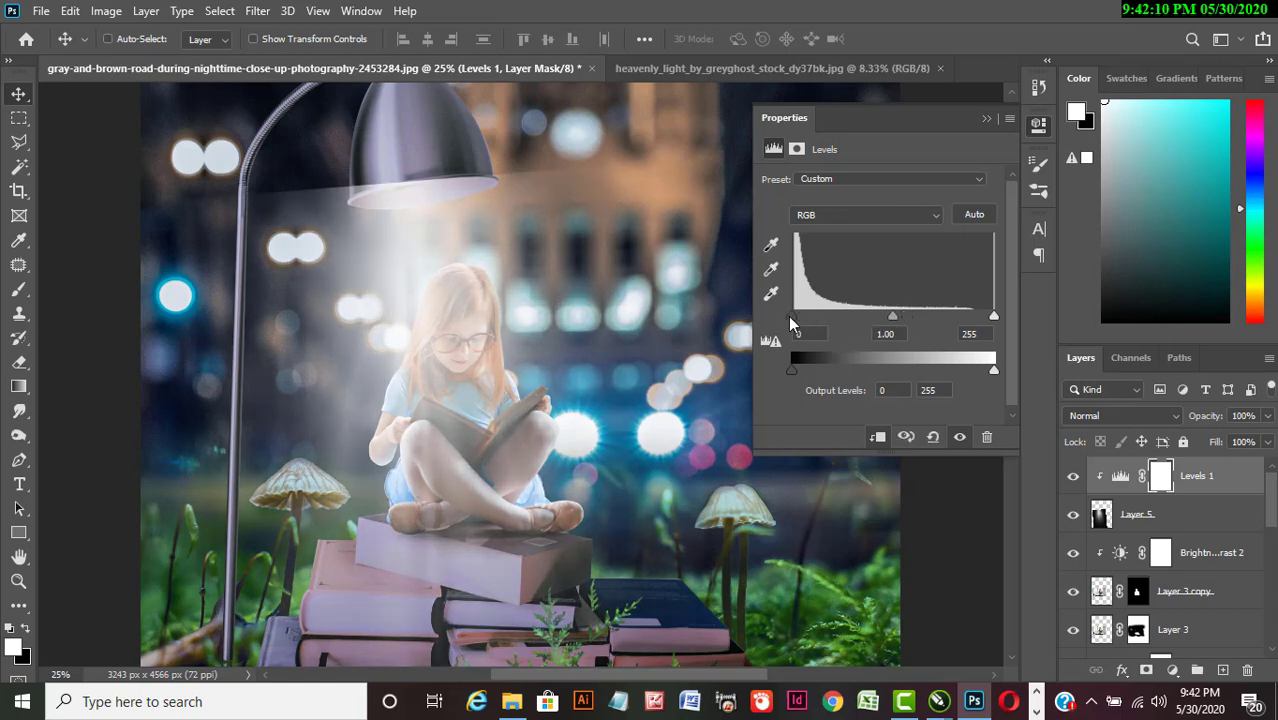
pyautogui.moveTo(892, 318); pyautogui.dragTo(917, 325)
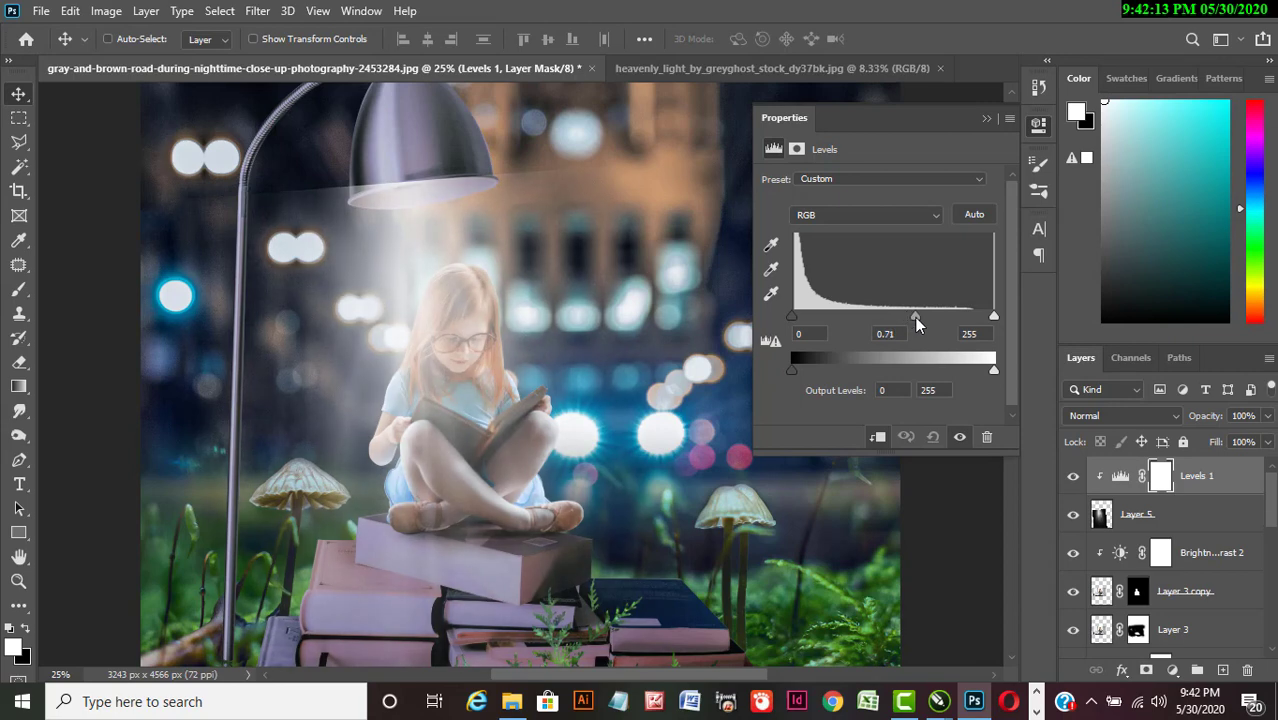
# Lower the opacity of Layer 5, the light rays, to 89%.
pyautogui.click(985, 118)
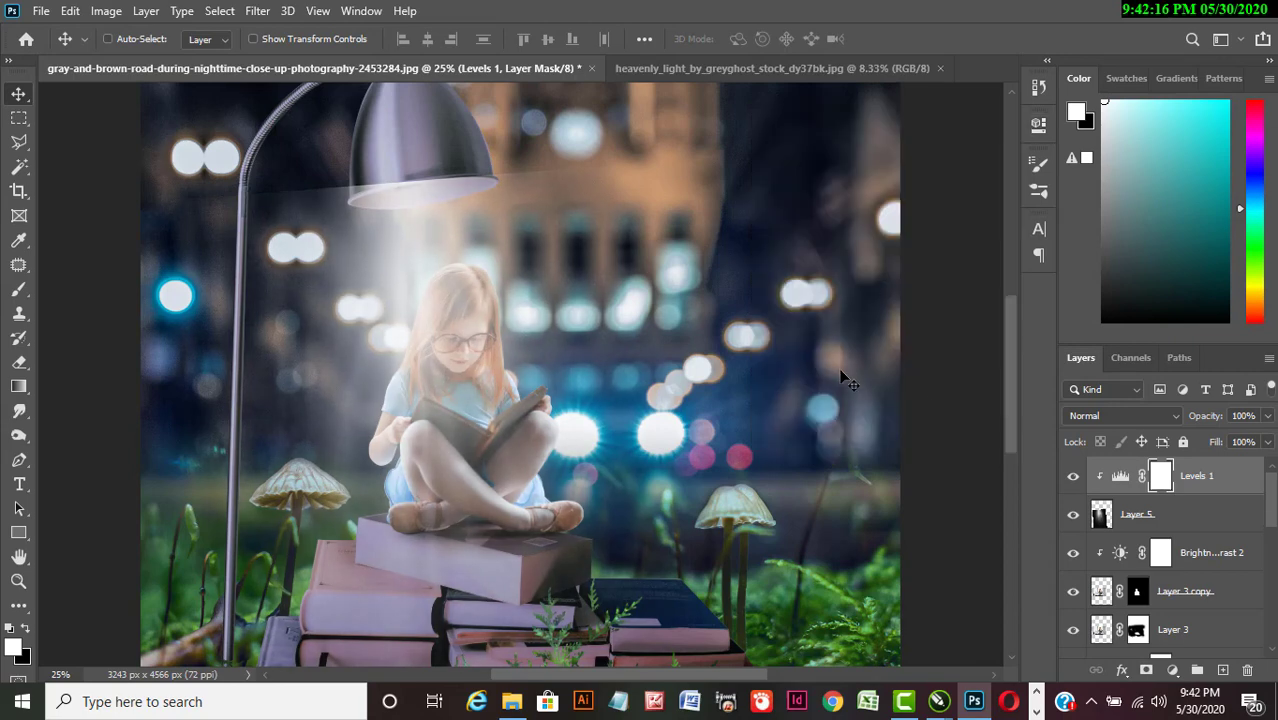
pyautogui.click(1267, 415)
pyautogui.moveTo(1264, 442); pyautogui.dragTo(1240, 442)
pyautogui.click(1242, 502)
pyautogui.click(1244, 510)
pyautogui.click(1266, 416)
pyautogui.moveTo(1264, 442)
pyautogui.mouseDown()
pyautogui.moveTo(1241, 442)
pyautogui.moveTo(1258, 443)
pyautogui.mouseUp()
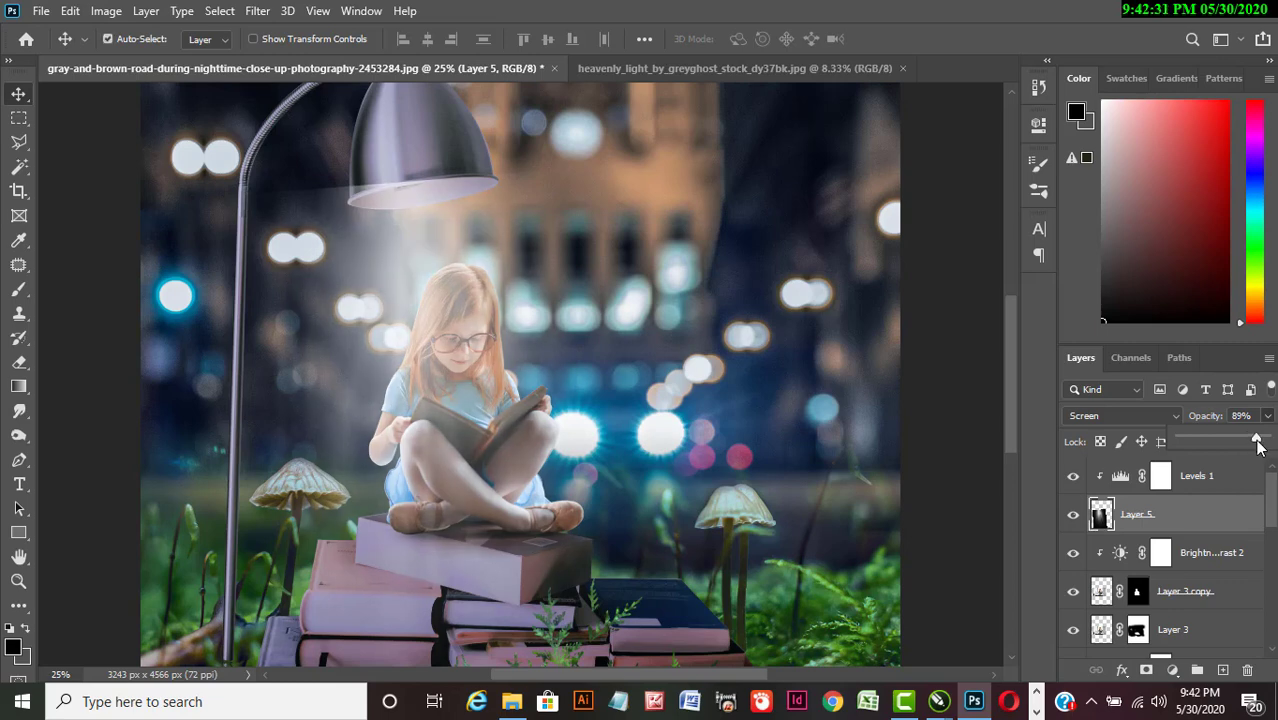
# Add a Brightness/Contrast adjustment directly above the Background copy layer and set its brightness to -34.
pyautogui.hotkey('ctrl', '-')
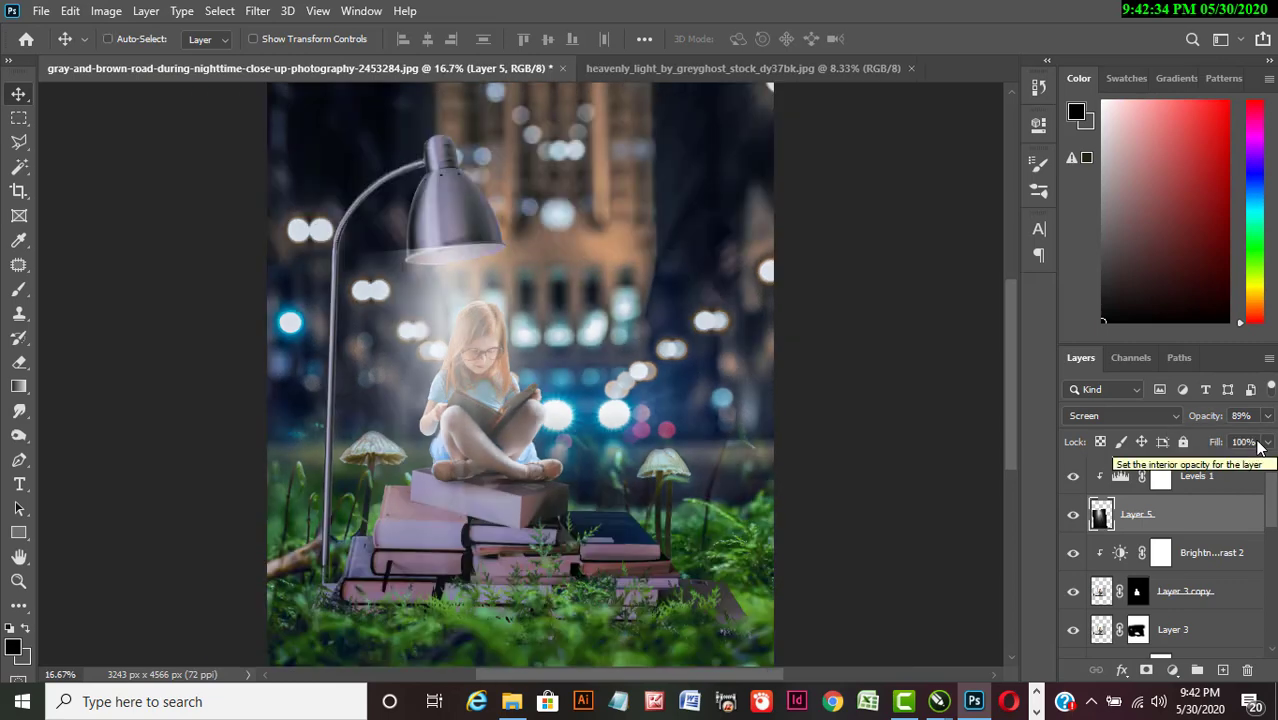
pyautogui.moveTo(1273, 513); pyautogui.dragTo(1273, 641)
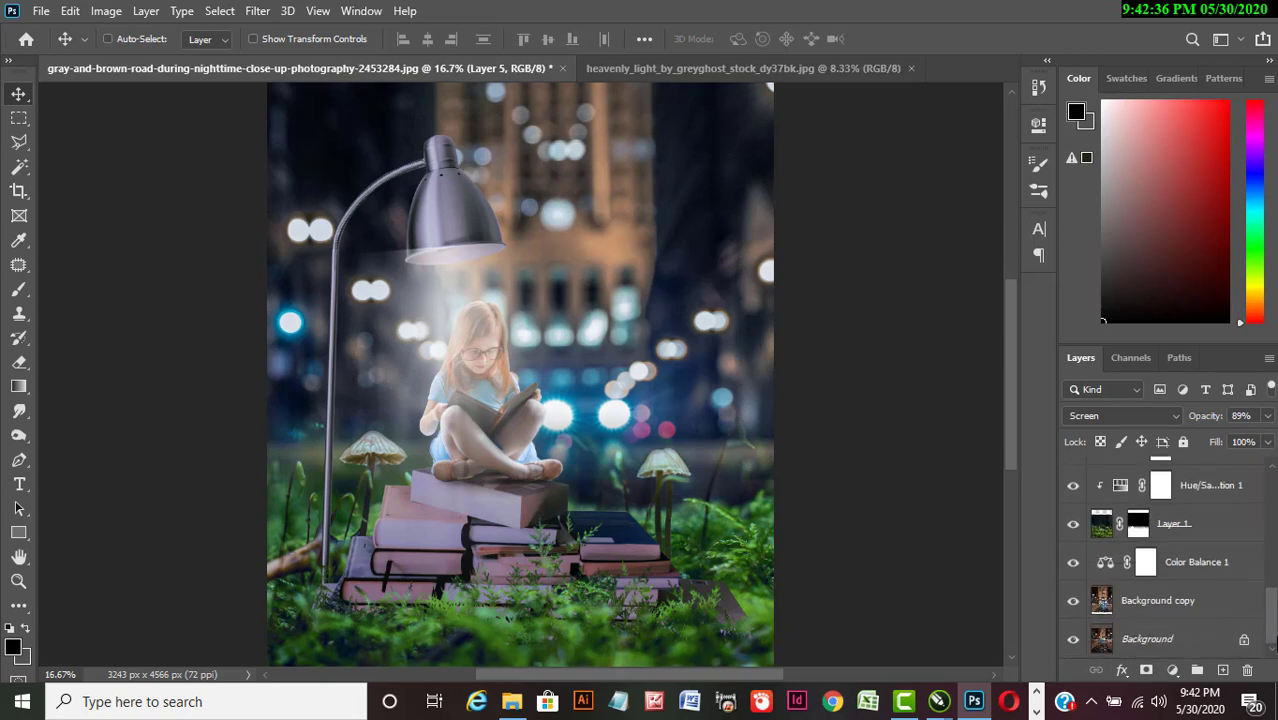
pyautogui.click(1225, 611)
pyautogui.click(1172, 670)
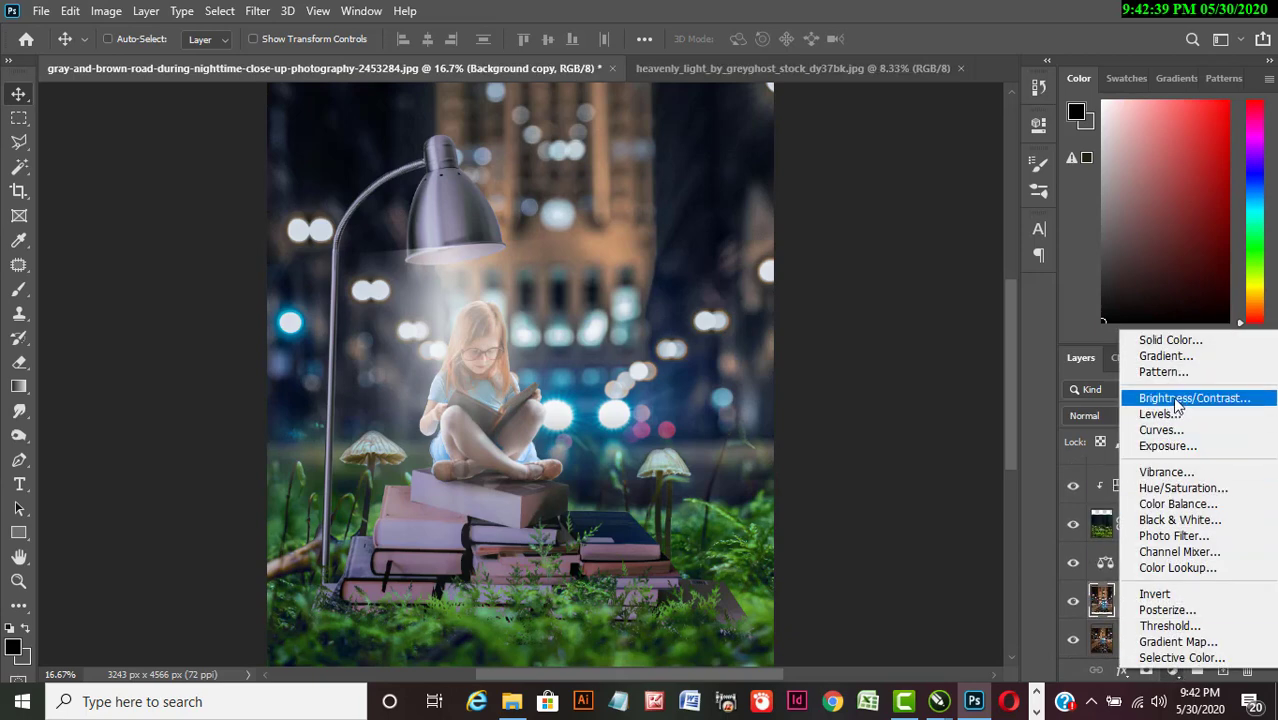
pyautogui.click(1038, 125)
pyautogui.moveTo(875, 234); pyautogui.dragTo(847, 234)
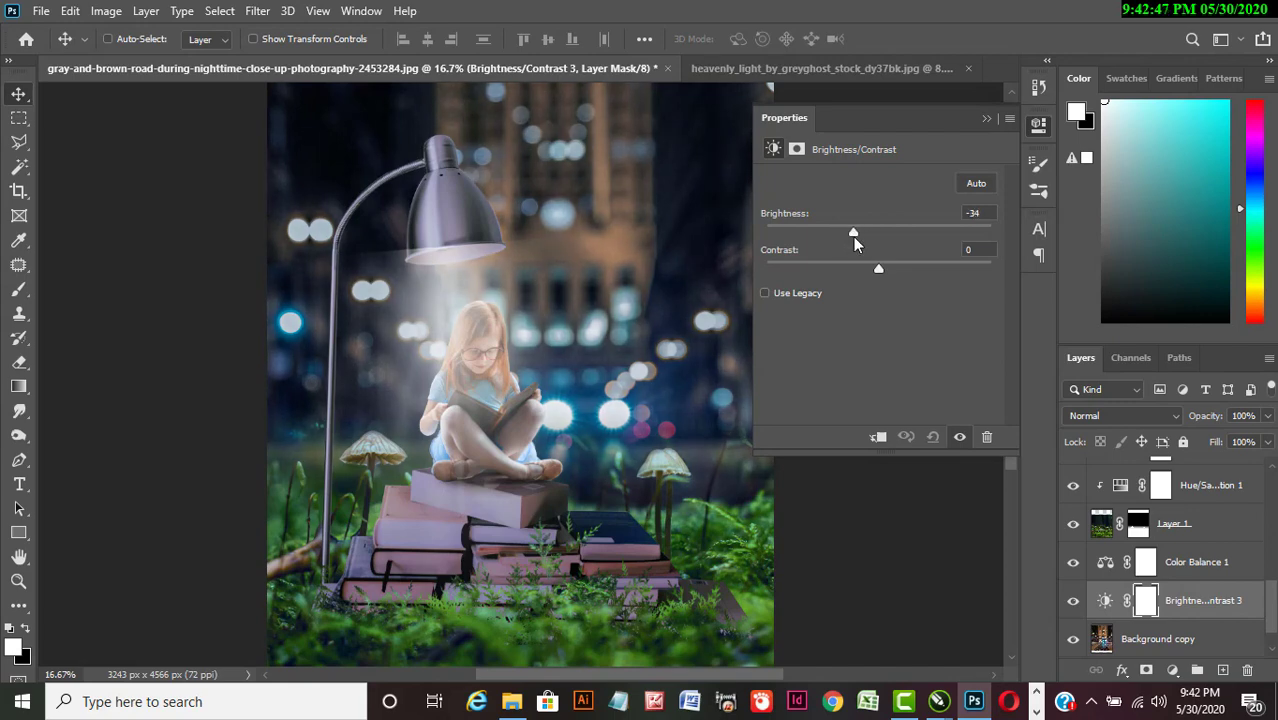
pyautogui.click(987, 119)
# Compare blend modes on Layer 5, keep Screen, and erase the light rays' hard outer edge with a soft 500 px Eraser.
pyautogui.moveTo(1272, 610); pyautogui.dragTo(1272, 472)
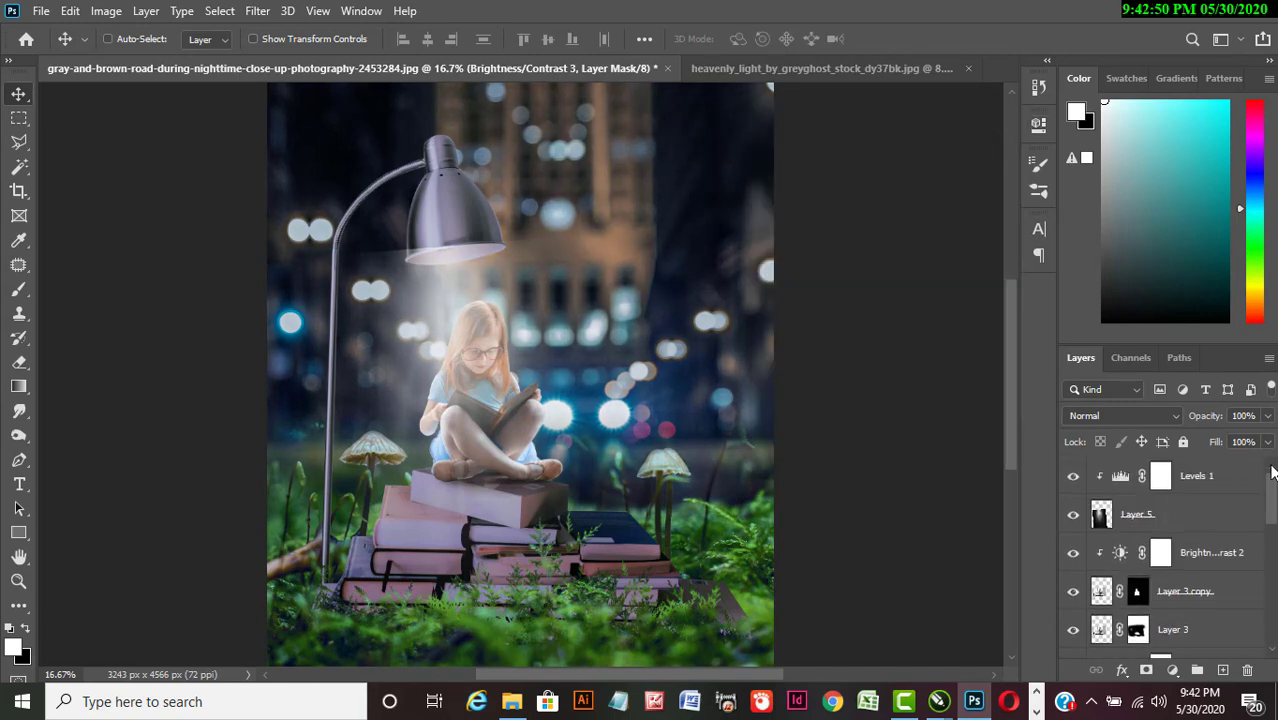
pyautogui.click(1170, 515)
pyautogui.click(1122, 415)
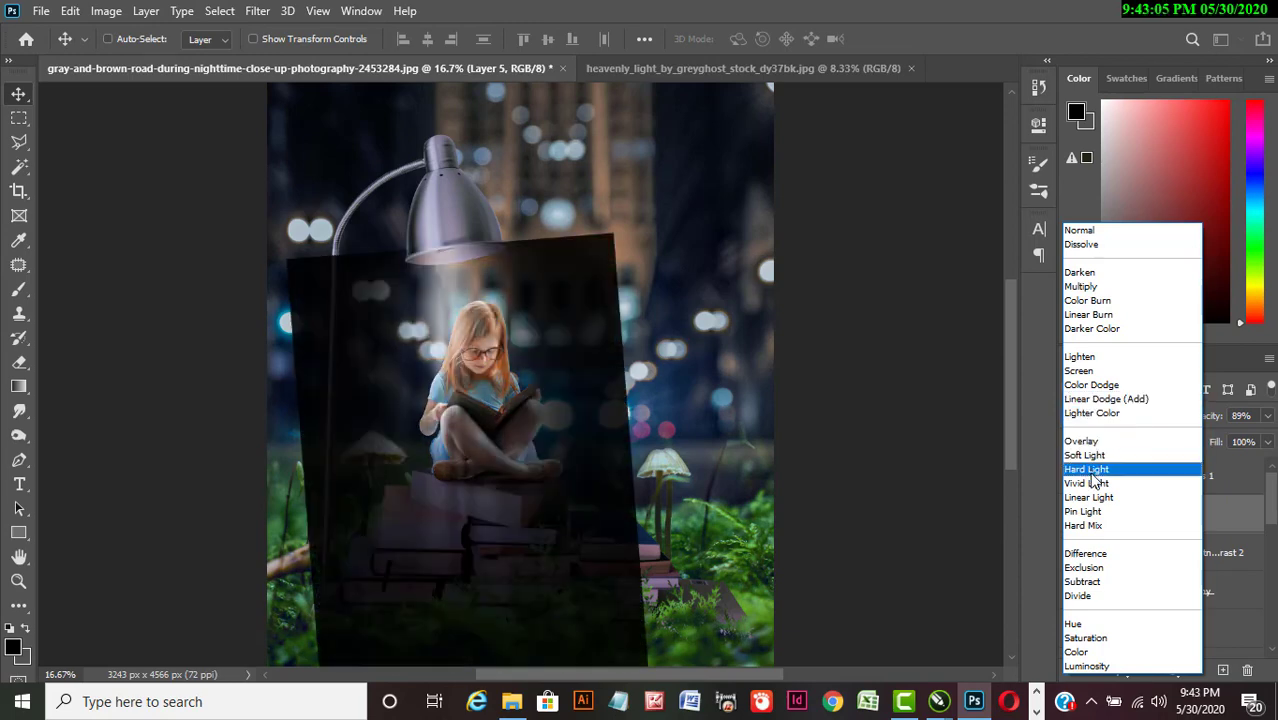
pyautogui.click(1091, 374)
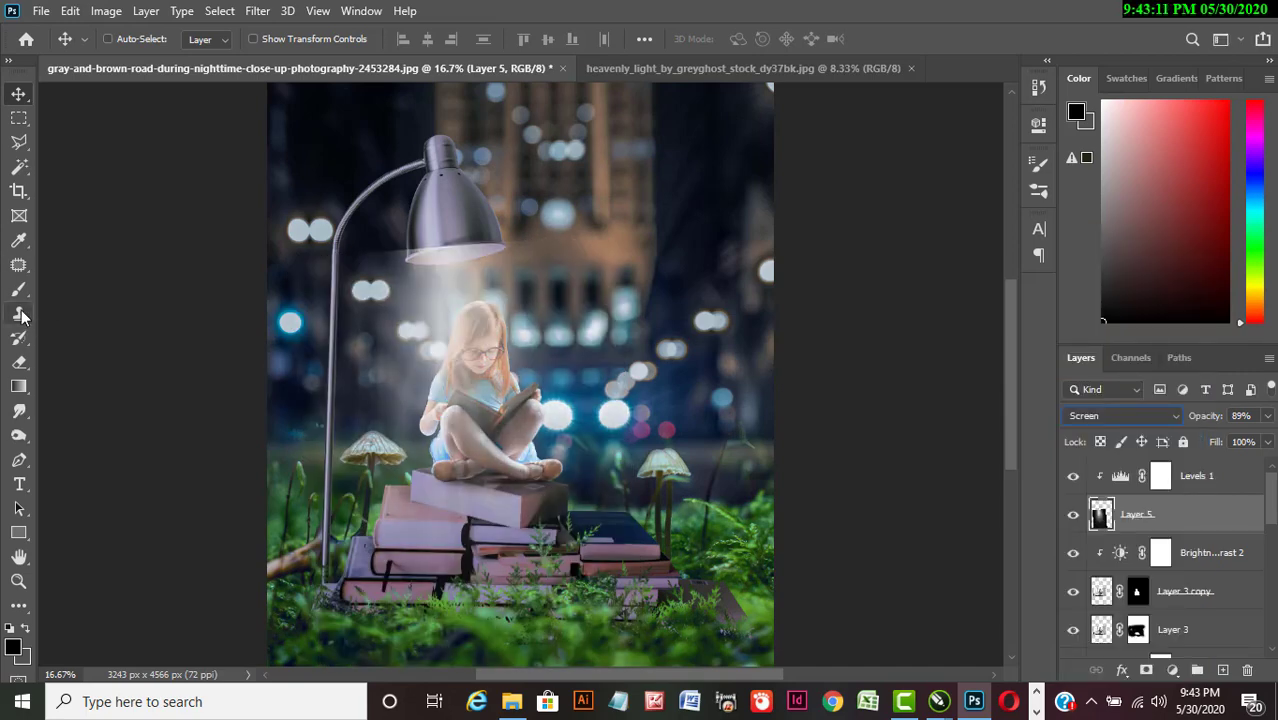
pyautogui.click(19, 365)
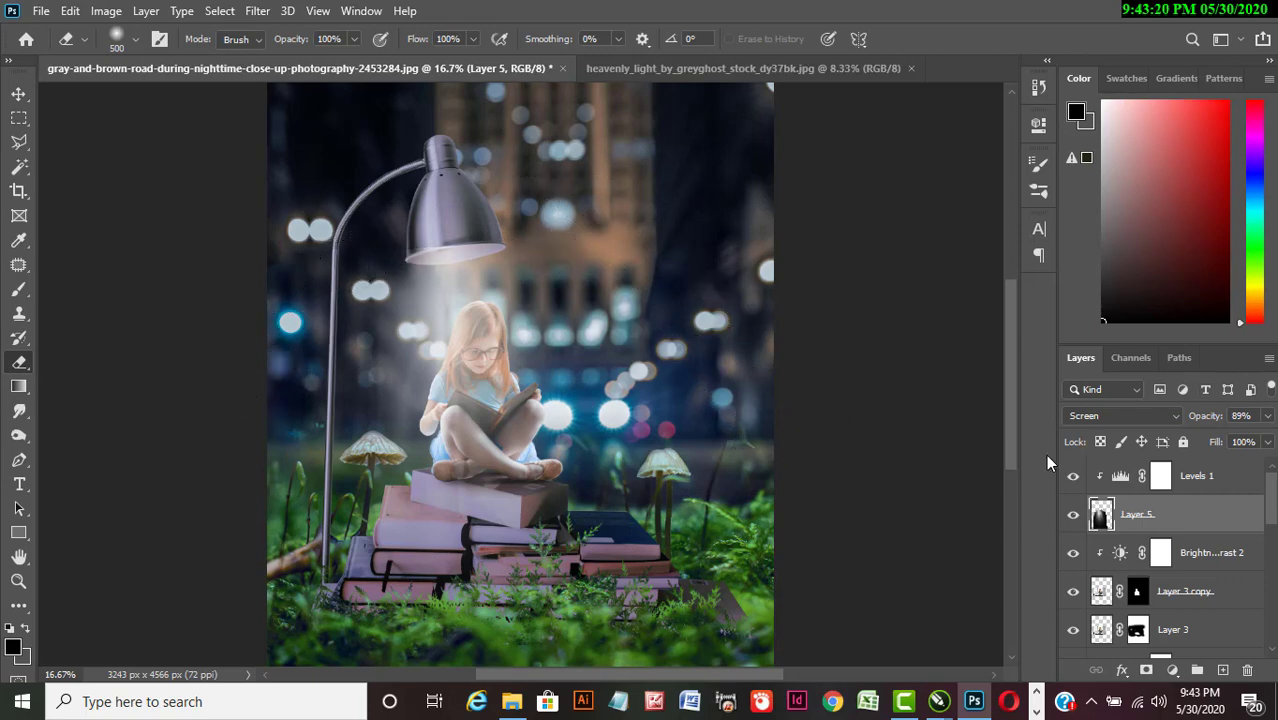
# Reduce the light-ray layer's opacity to 66%.
pyautogui.hotkey('ctrl', '+')
pyautogui.hotkey('ctrl', '+')
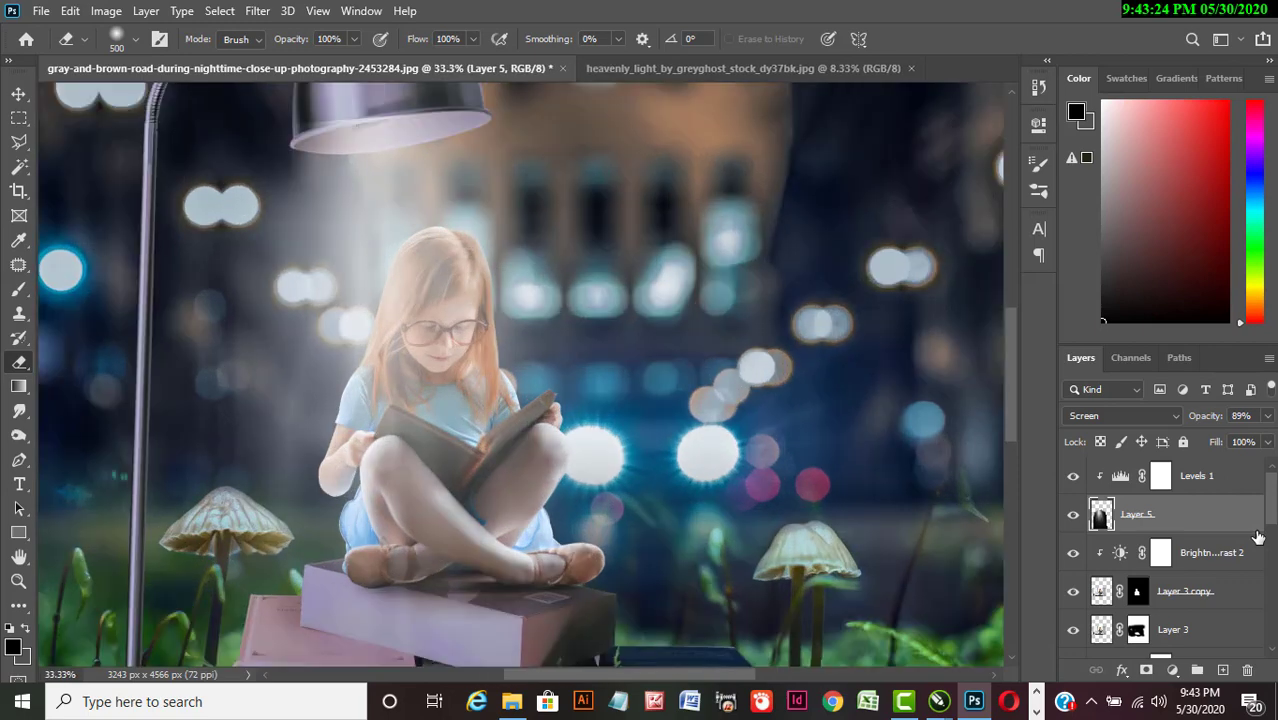
pyautogui.click(1267, 415)
pyautogui.moveTo(1260, 441); pyautogui.dragTo(1236, 440)
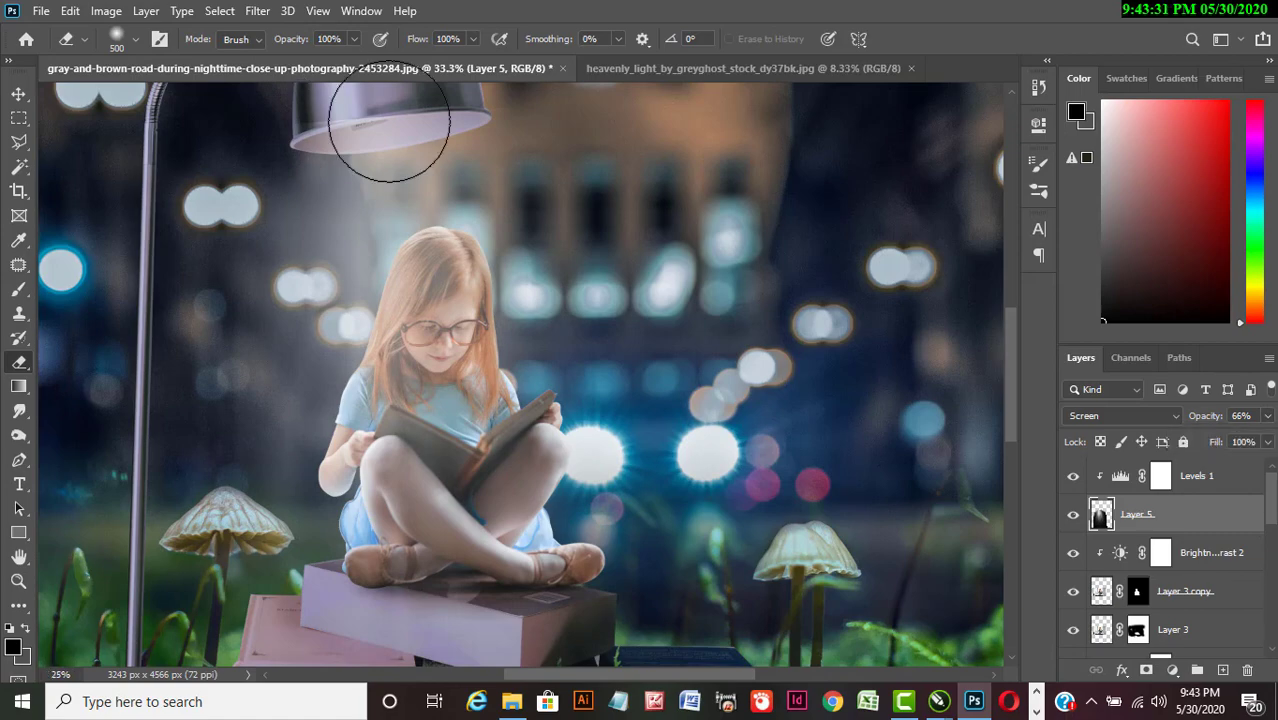
# Scale the light-ray layer down with Free Transform so the beam is narrower beneath the lamp shade.
pyautogui.hotkey('ctrl', '-')
pyautogui.hotkey('ctrl', '-')
pyautogui.hotkey('ctrl', 't')
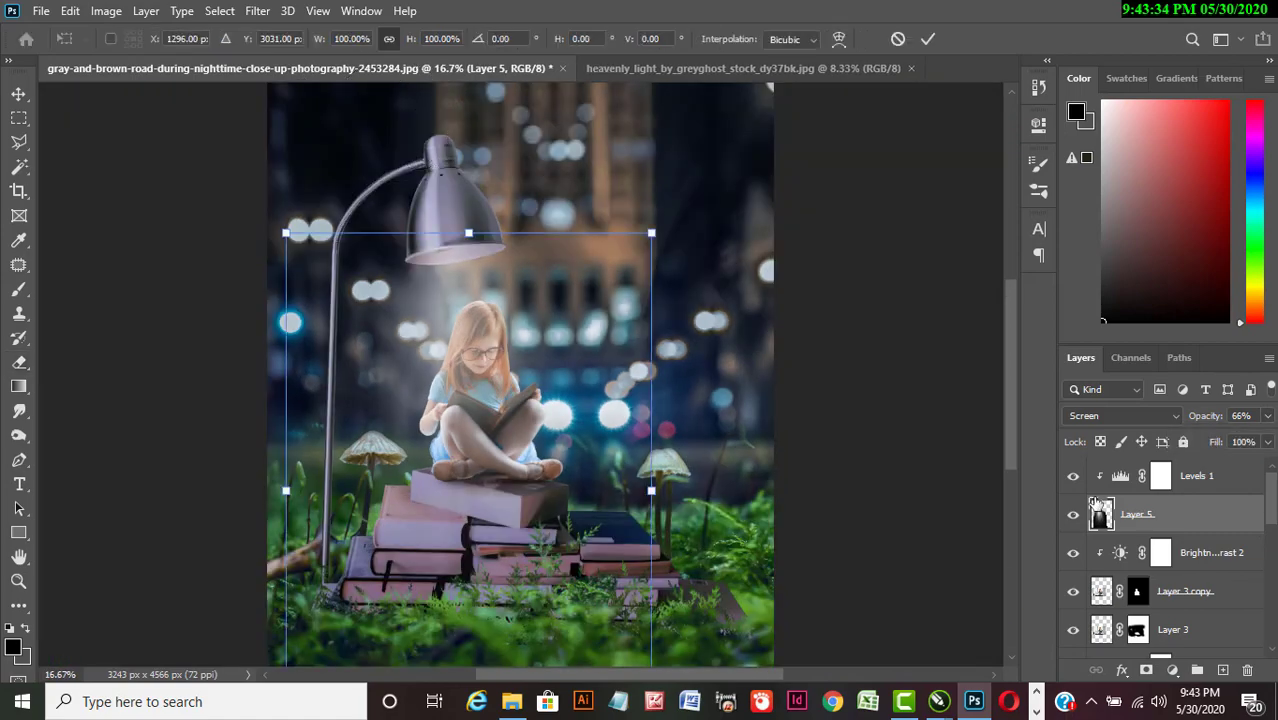
pyautogui.moveTo(650, 232); pyautogui.dragTo(585, 240)
pyautogui.press('Return')
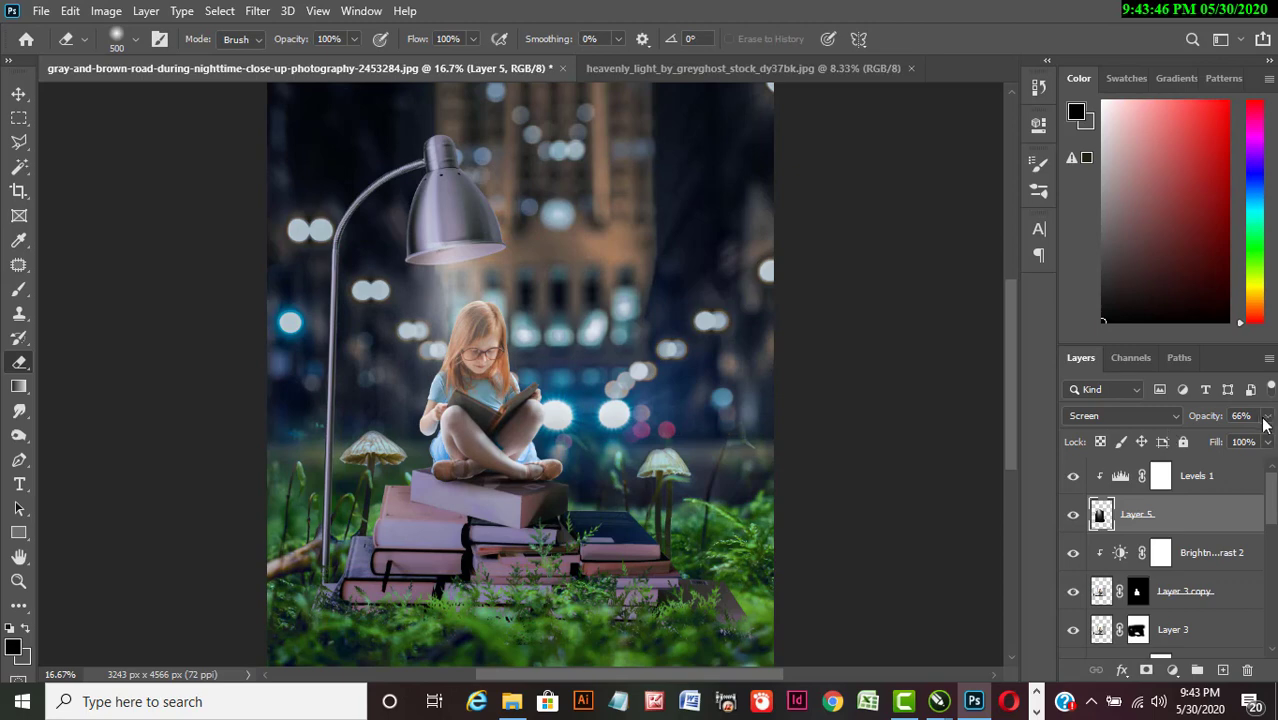
# Raise the light-ray layer's opacity to 100%.
pyautogui.click(1267, 415)
pyautogui.moveTo(1237, 441); pyautogui.dragTo(1267, 441)
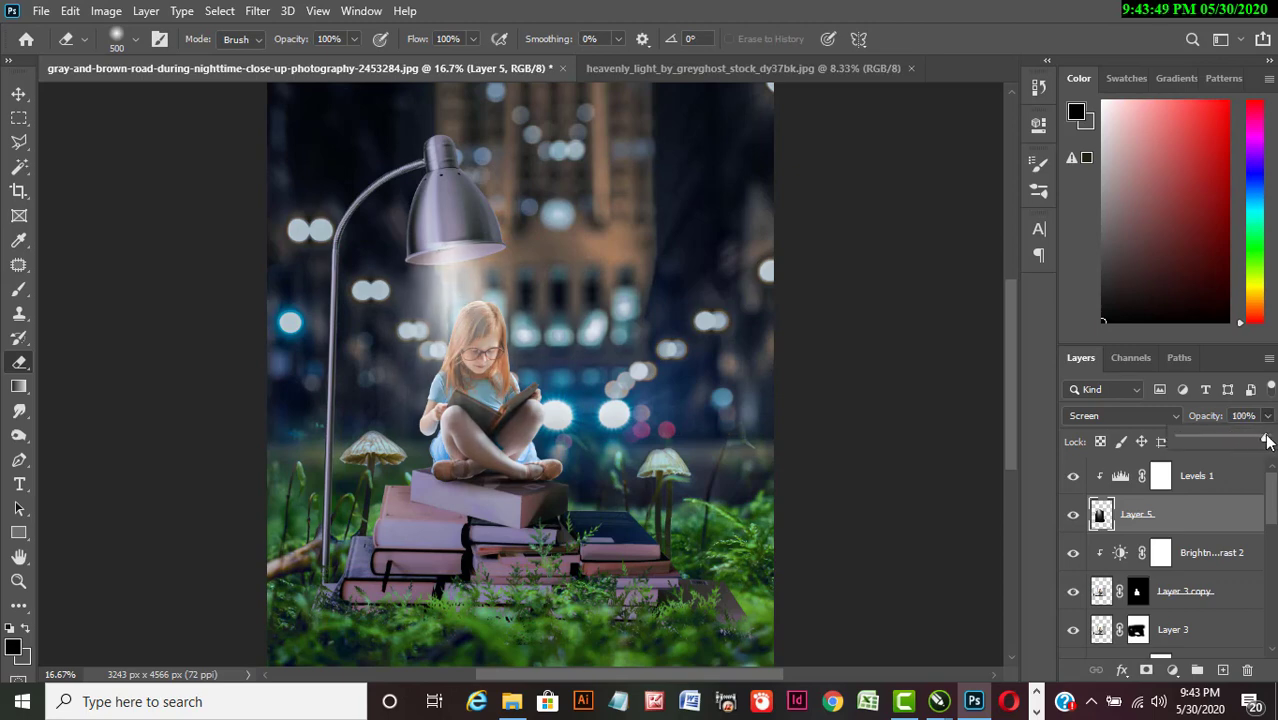
pyautogui.click(435, 216)
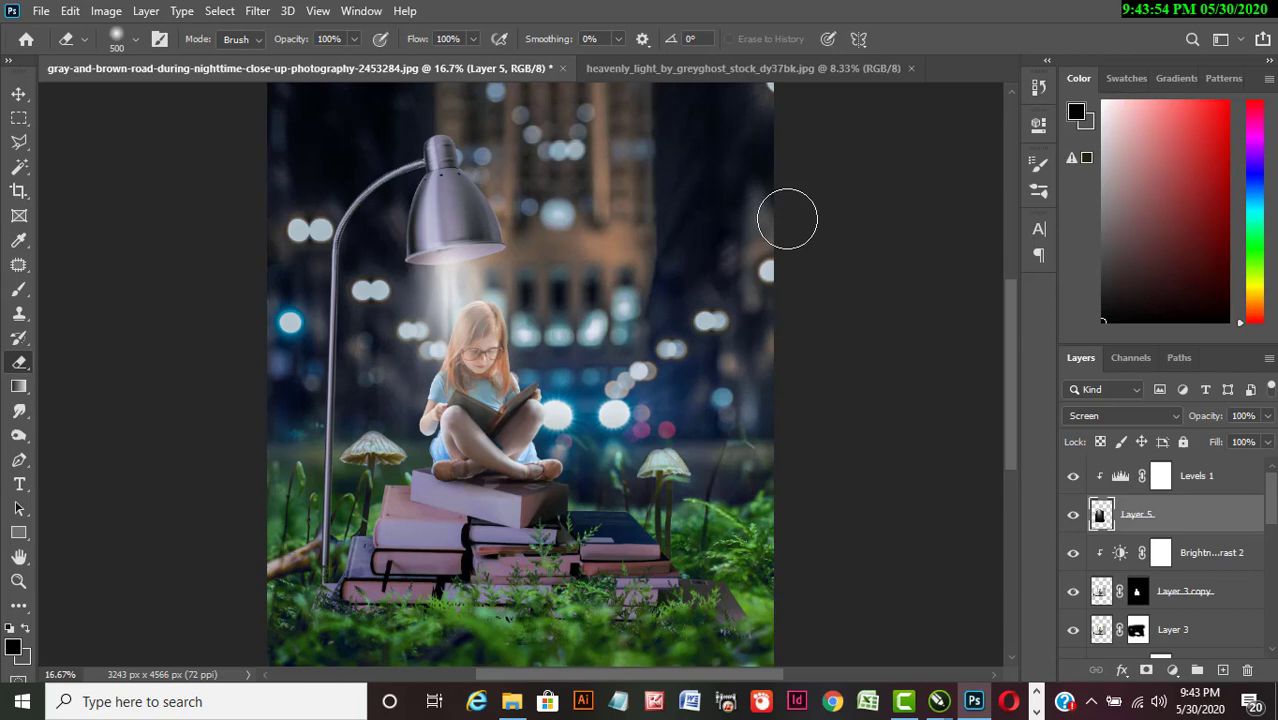
# Distort the light-ray layer by pulling its lower corners outward and down, so the beam flares over the girl and books.
pyautogui.hotkey('ctrl', 't')
pyautogui.moveTo(581, 571); pyautogui.dragTo(623, 571)
pyautogui.moveTo(343, 571); pyautogui.dragTo(294, 625)
pyautogui.moveTo(458, 598); pyautogui.dragTo(458, 636)
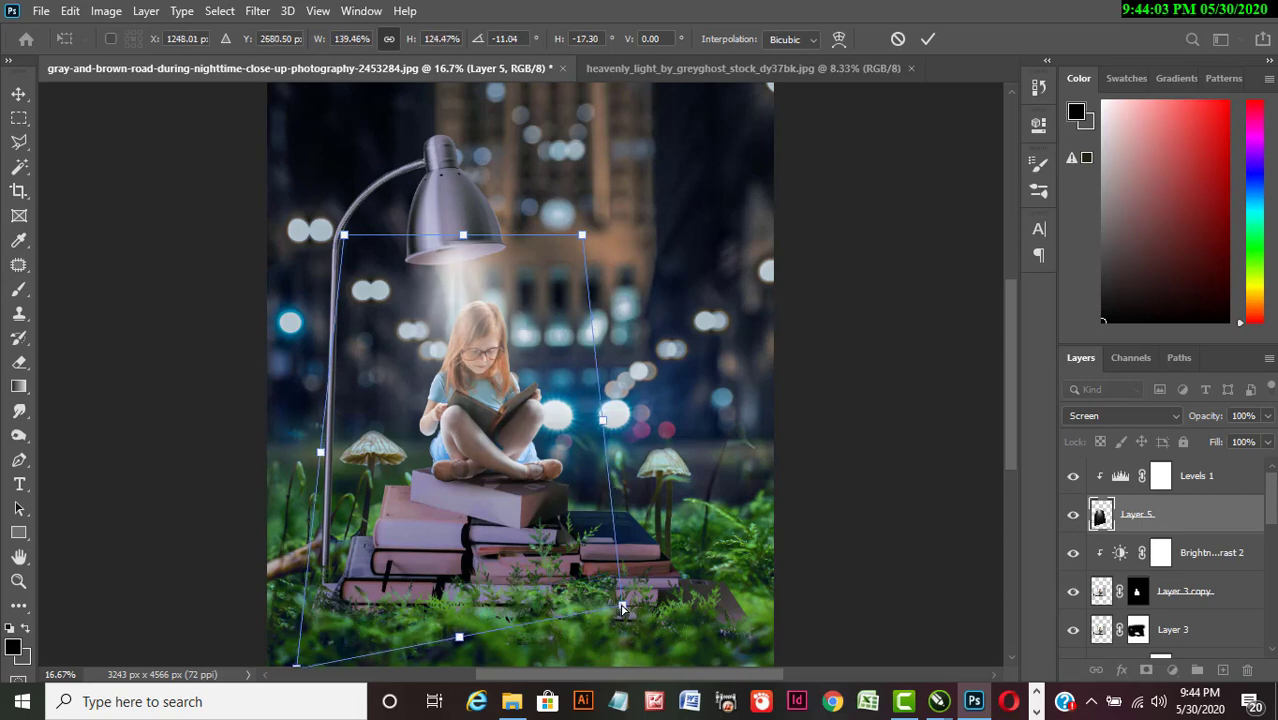
pyautogui.moveTo(621, 604); pyautogui.dragTo(642, 603)
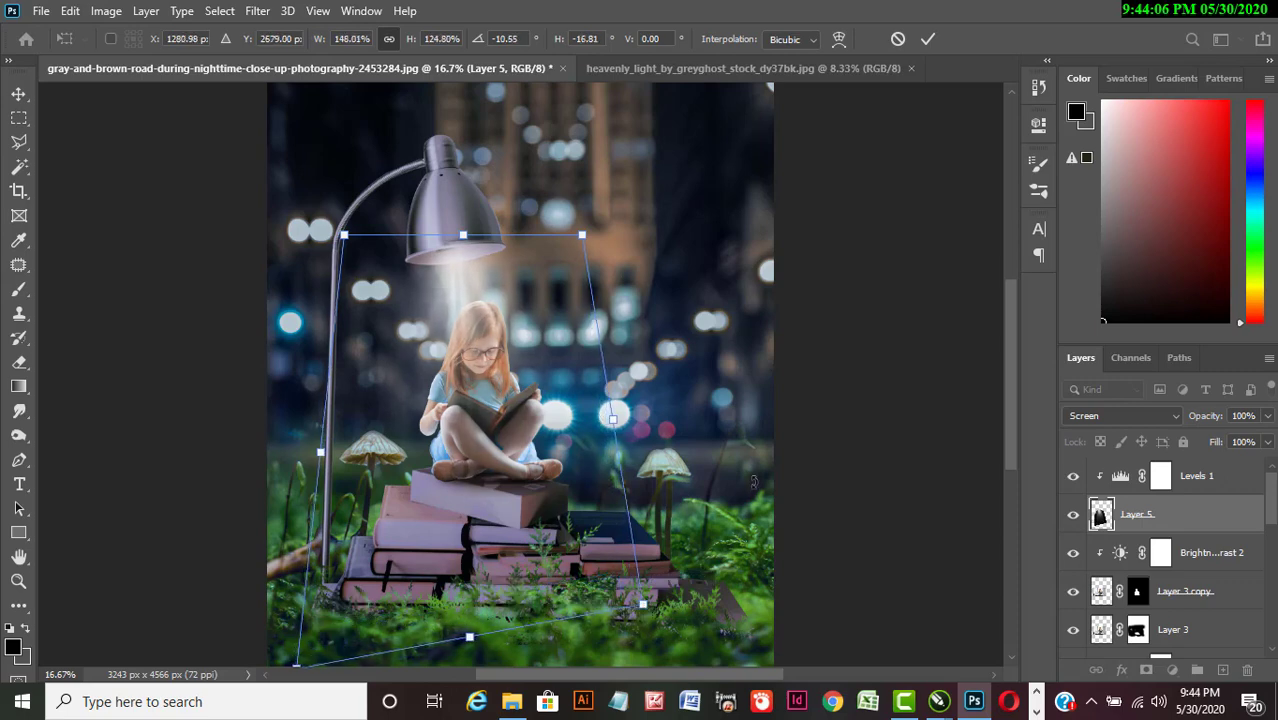
pyautogui.press('Return')
pyautogui.press('e')
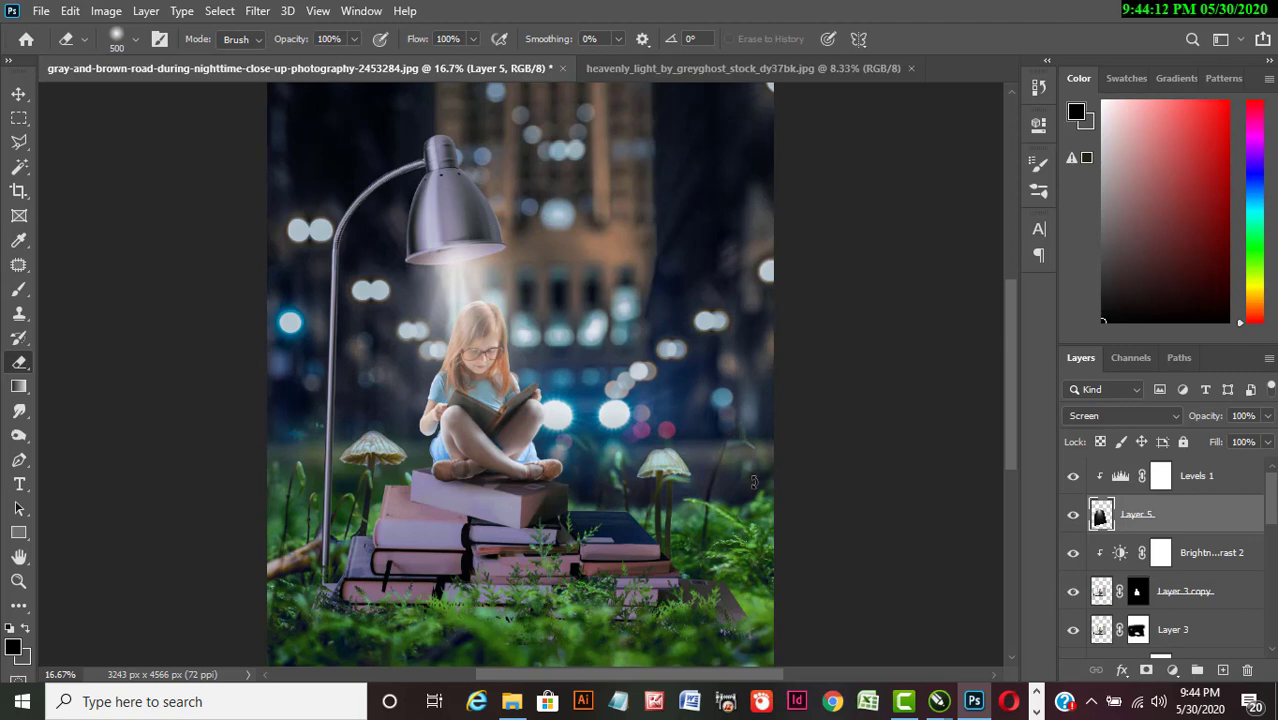
# Add a Color Lookup adjustment above Levels 1 at the top of the layer stack, using the HorrorBlue.3DL 3DLUT file.
pyautogui.hotkey('ctrl', '-')
pyautogui.hotkey('ctrl', '-')
pyautogui.hotkey('ctrl', '+')
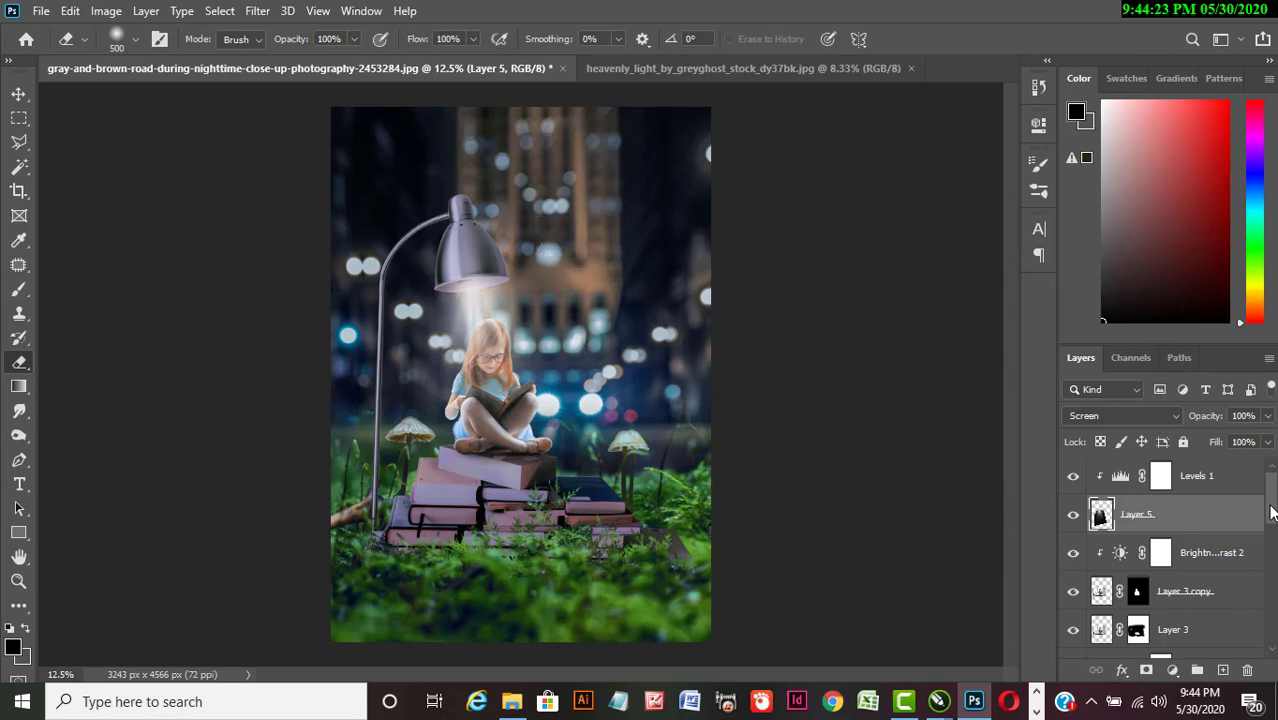
pyautogui.click(1246, 479)
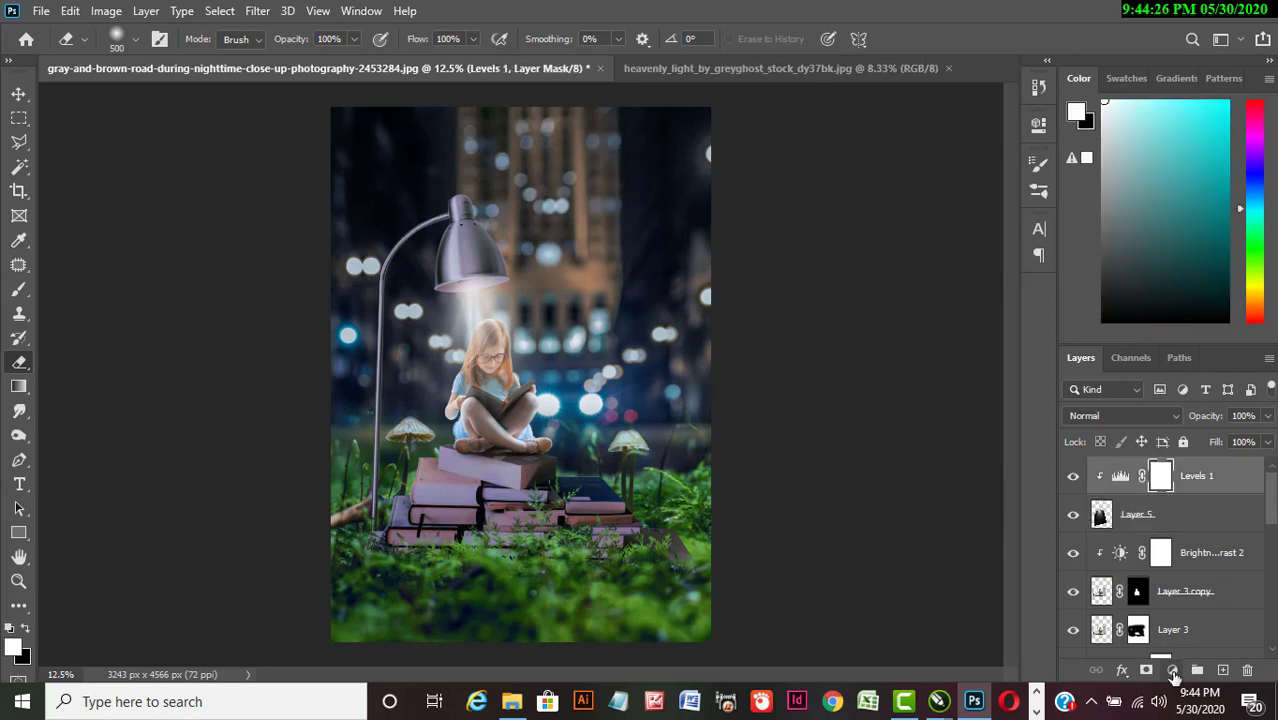
pyautogui.click(1172, 670)
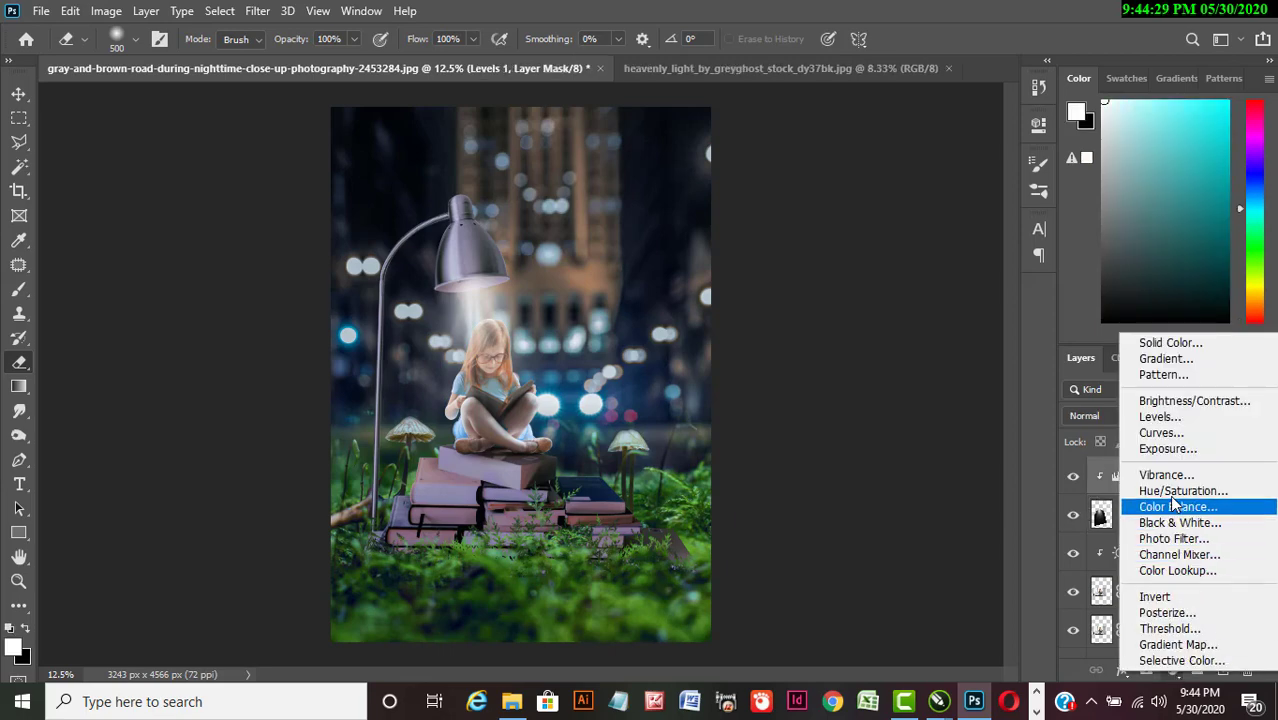
pyautogui.click(1177, 570)
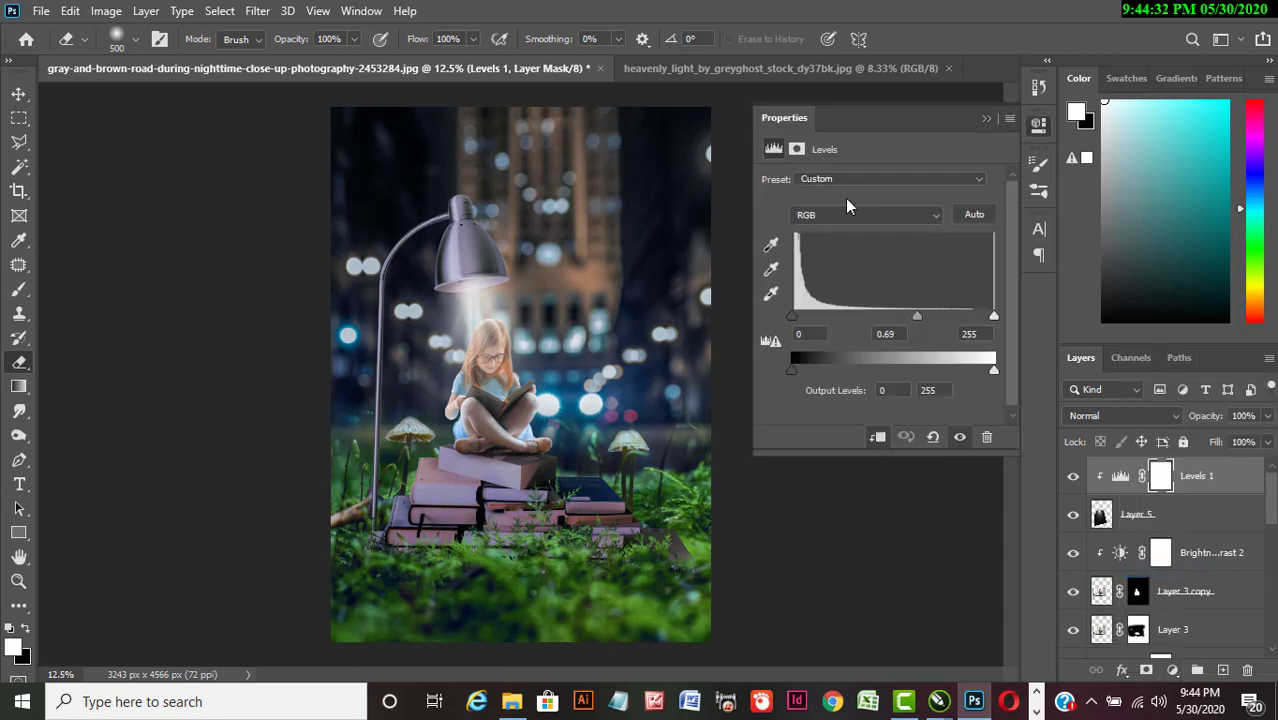
pyautogui.click(966, 183)
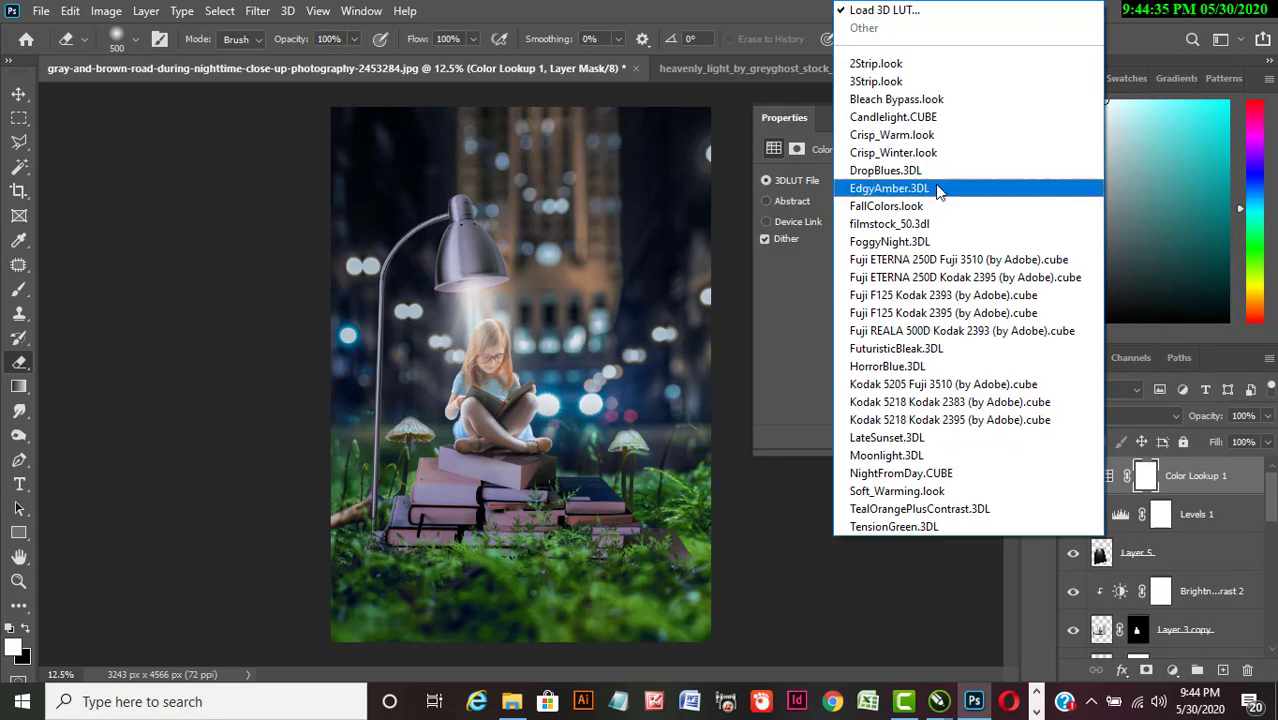
pyautogui.click(903, 367)
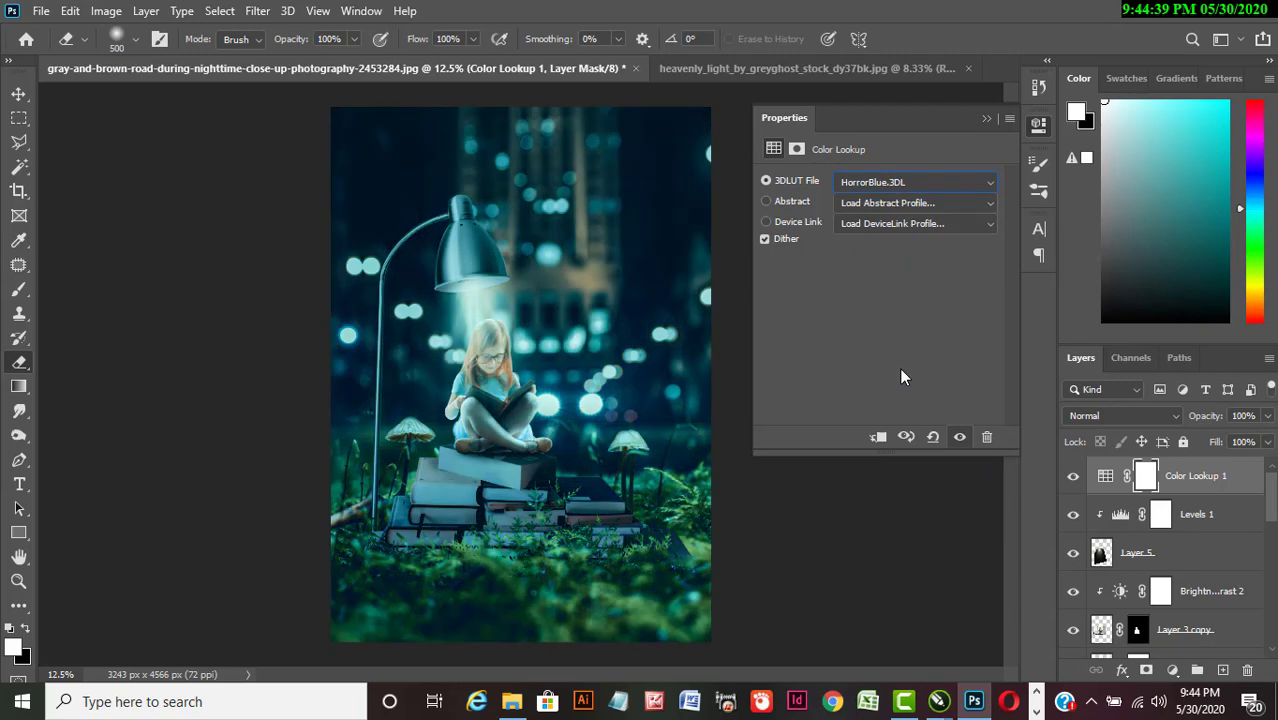
pyautogui.click(985, 119)
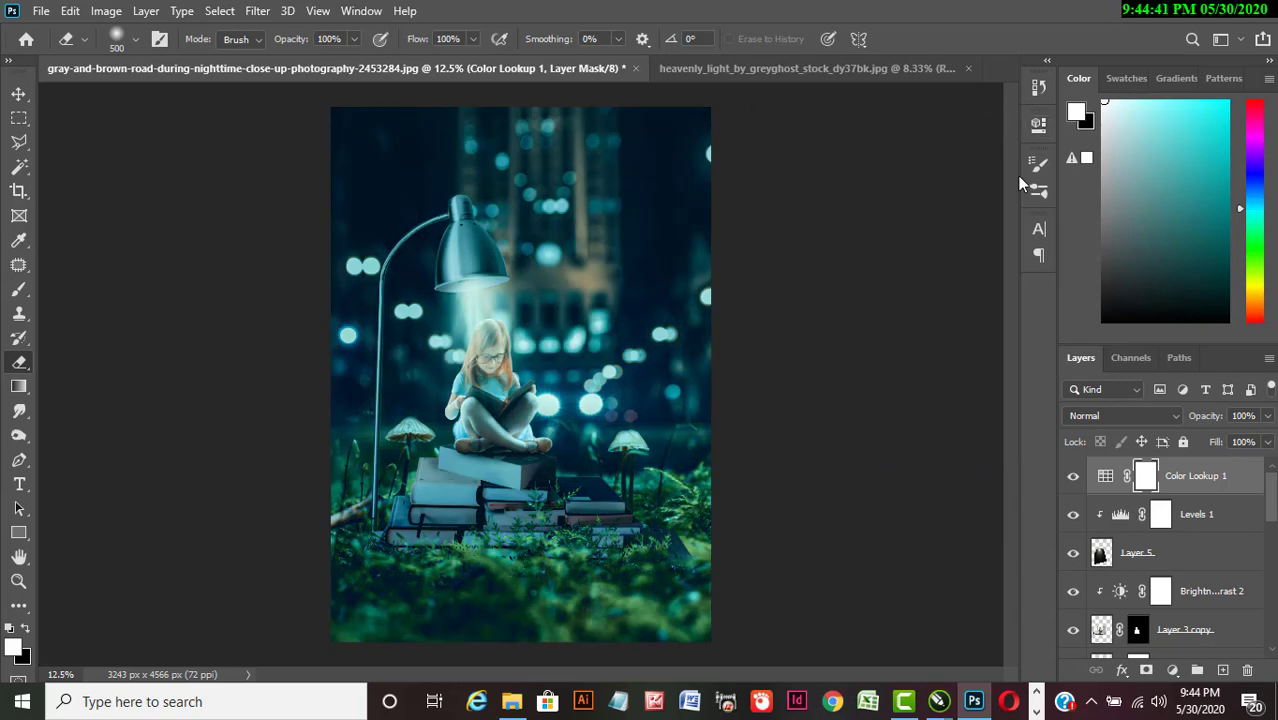
# Set the Color Lookup layer to Multiply, compare the image with and without it, and settle its opacity at 38%.
pyautogui.click(1142, 411)
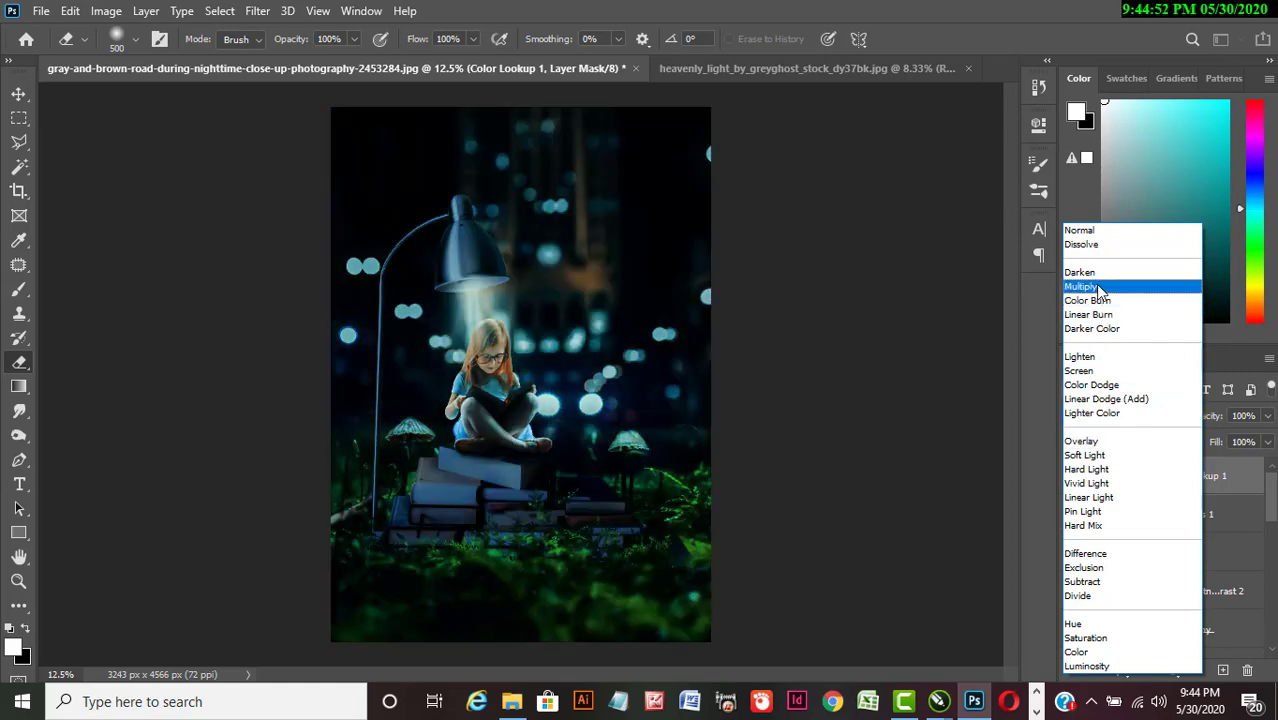
pyautogui.click(1099, 288)
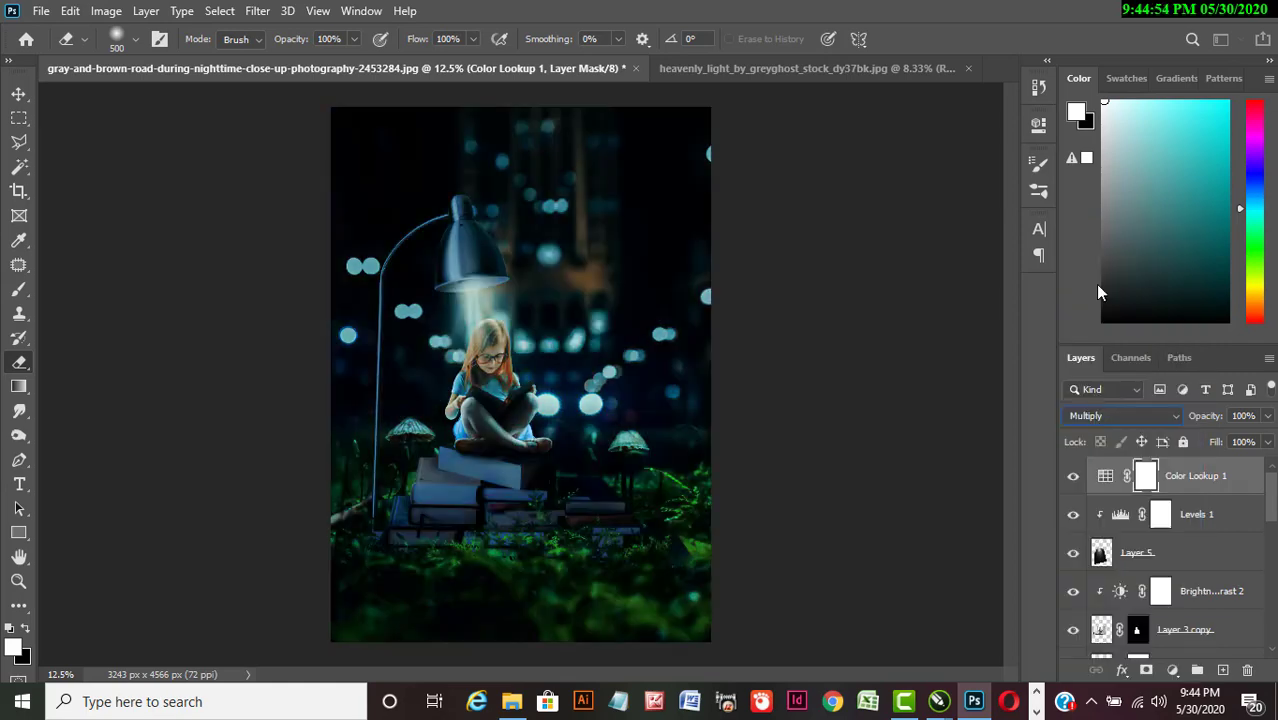
pyautogui.click(1267, 416)
pyautogui.moveTo(1270, 440); pyautogui.dragTo(1234, 443)
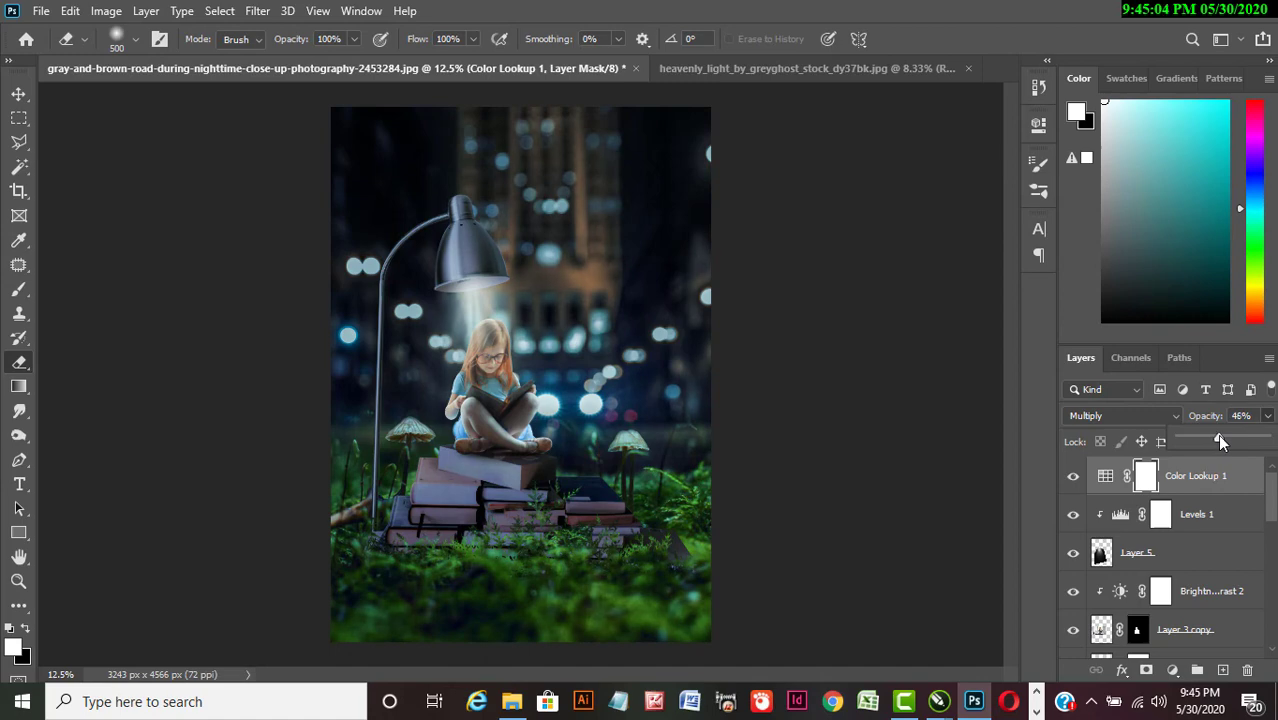
pyautogui.click(1075, 477)
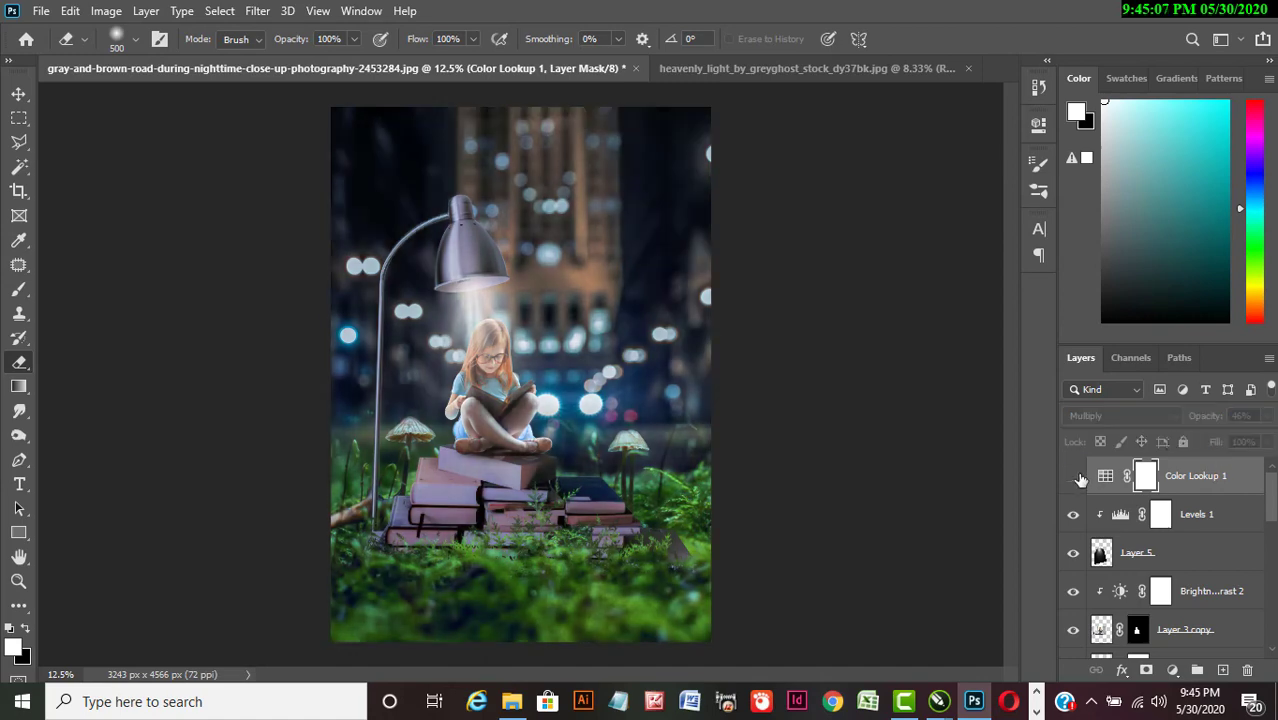
pyautogui.click(1075, 477)
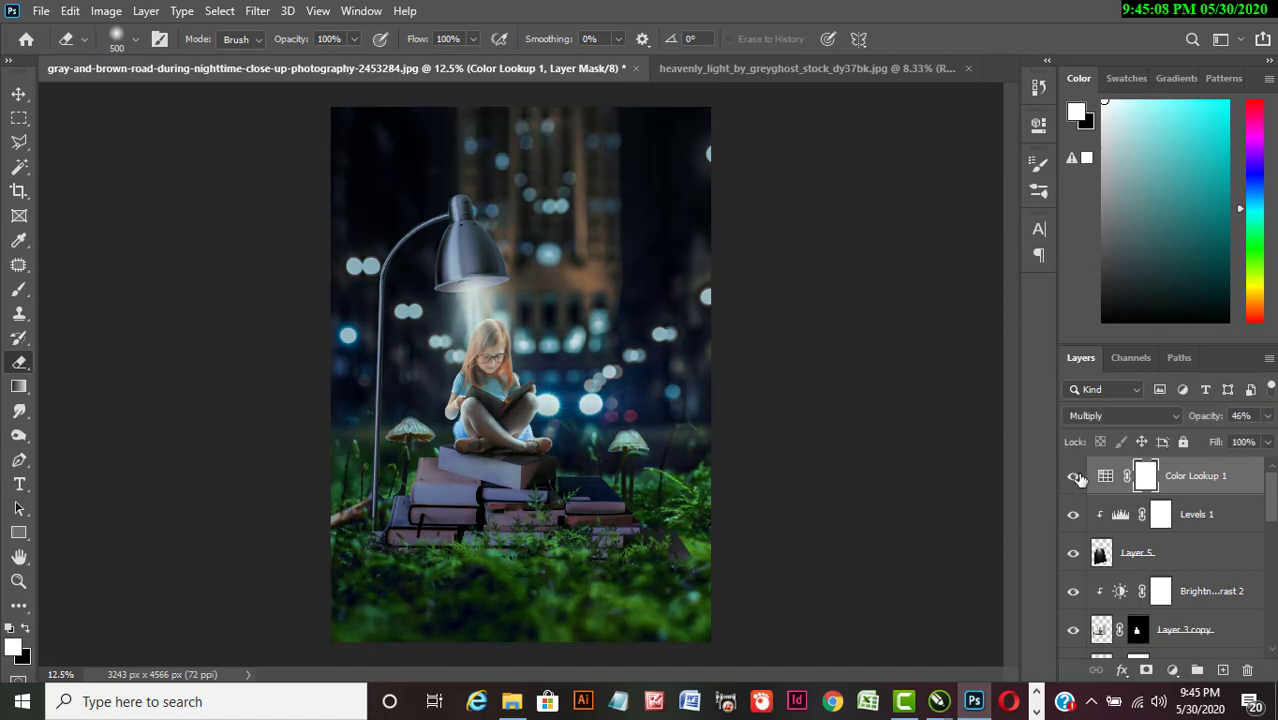
pyautogui.click(1267, 416)
pyautogui.moveTo(1219, 440); pyautogui.dragTo(1212, 441)
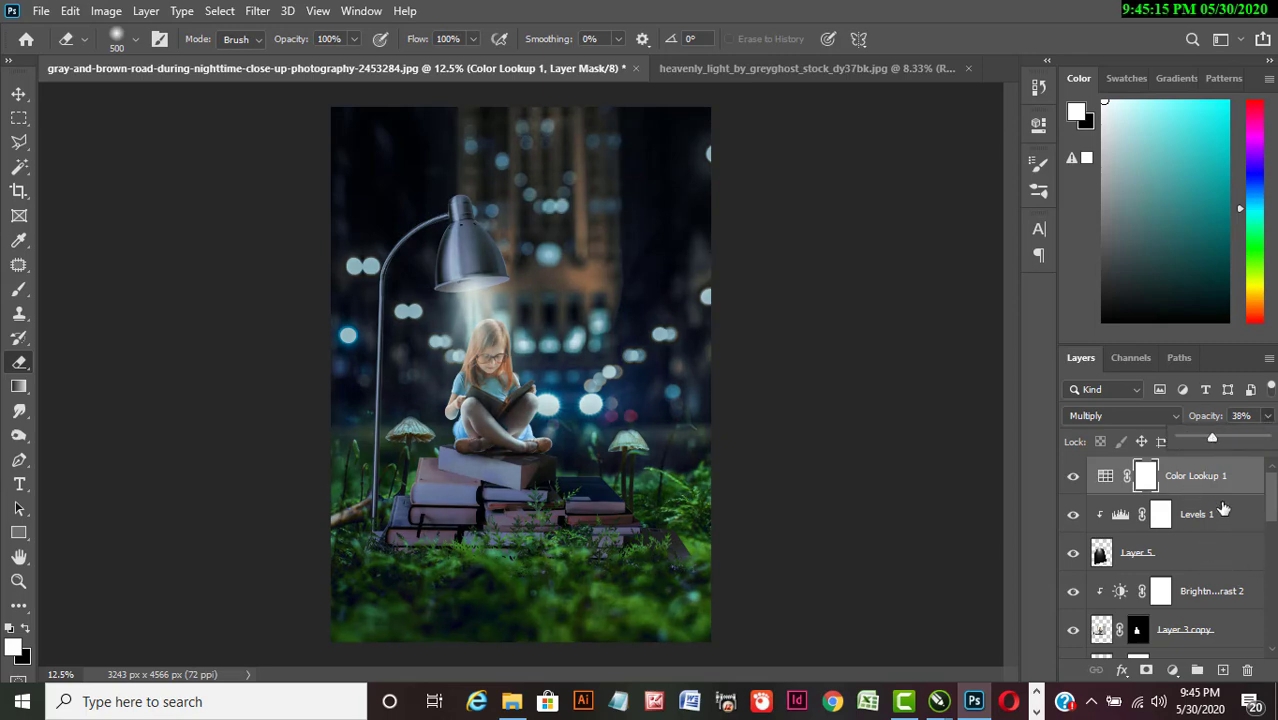
# Add a black-to-transparent Gradient Fill layer above Color Lookup 1 and delete the gradient's color stop at location 100%.
pyautogui.click(1174, 671)
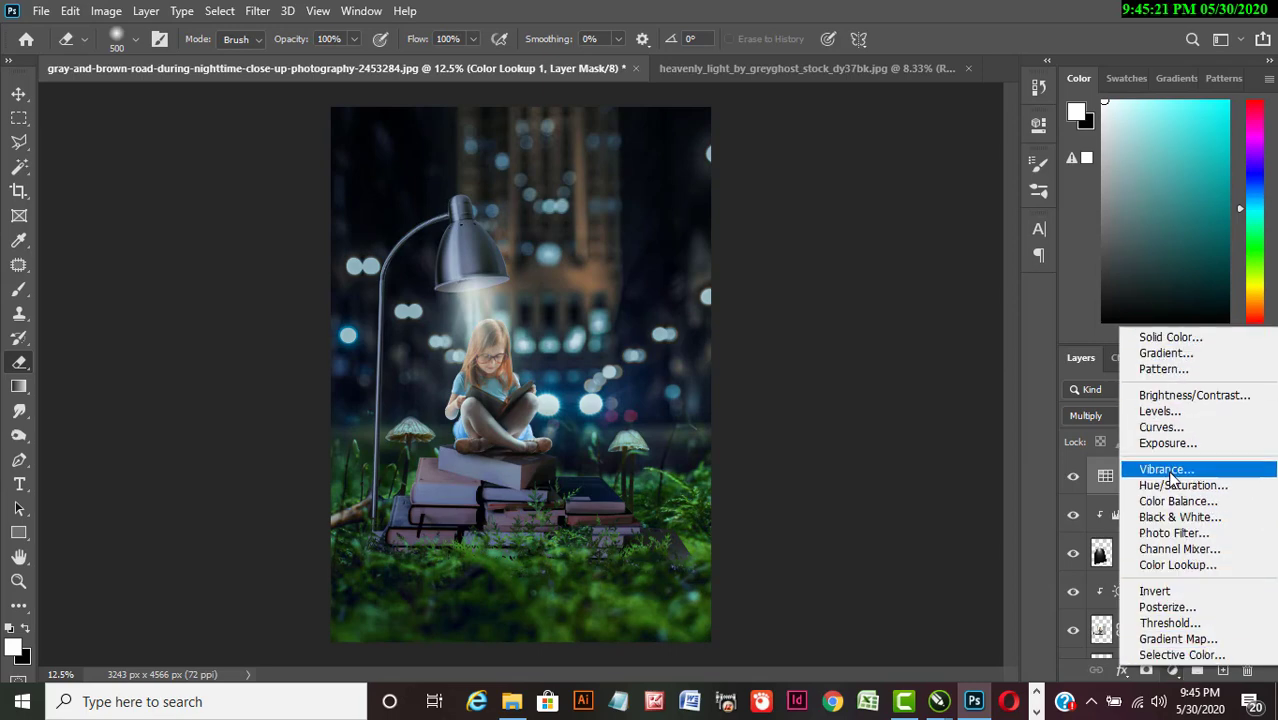
pyautogui.click(1168, 355)
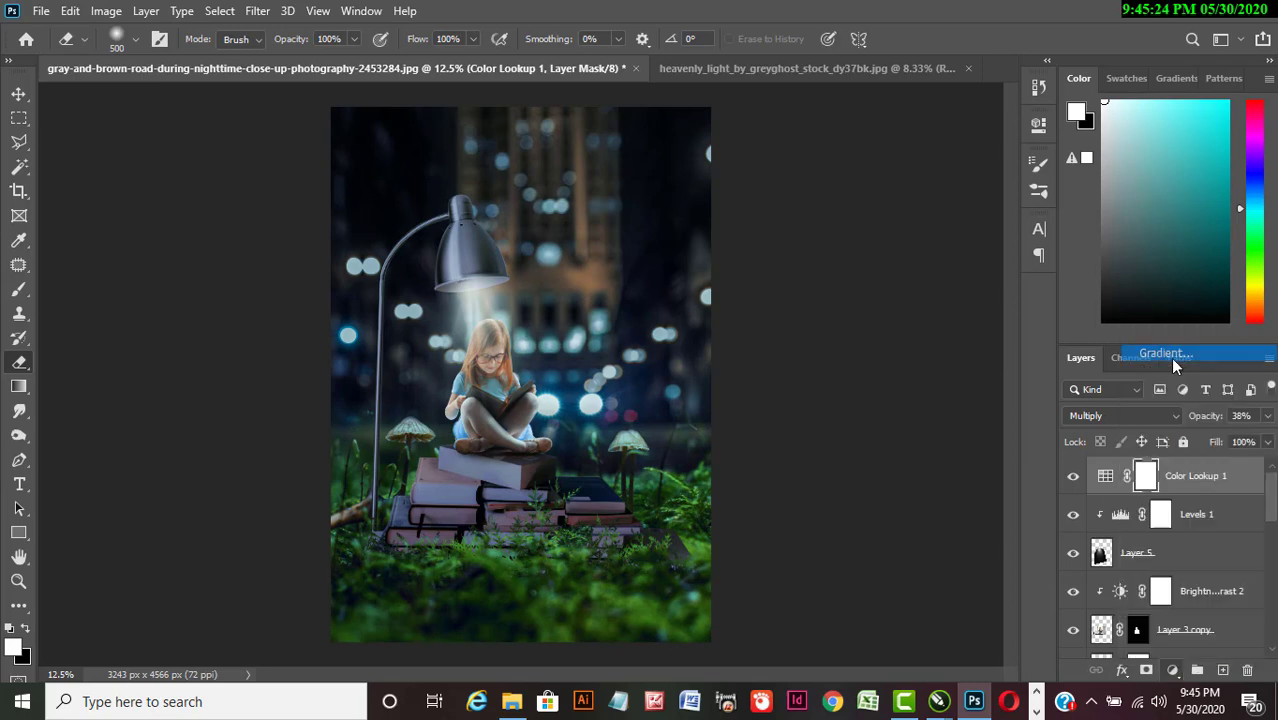
pyautogui.click(783, 229)
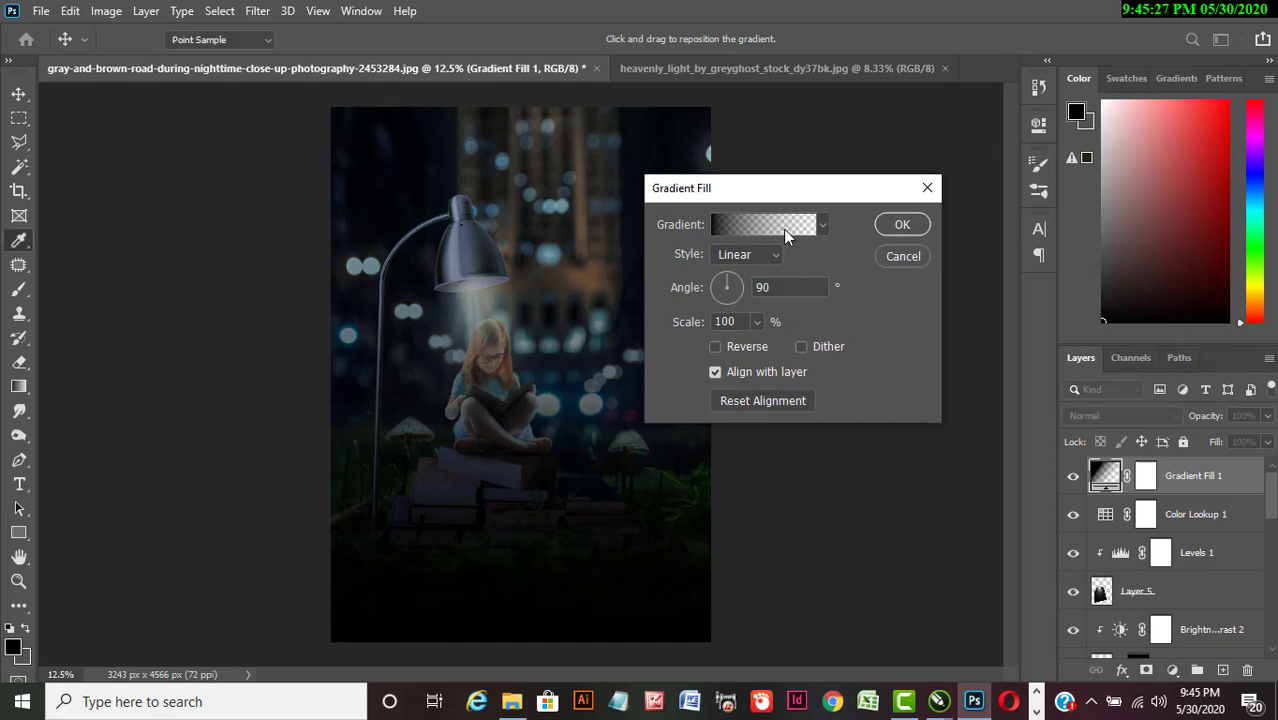
pyautogui.click(1115, 405)
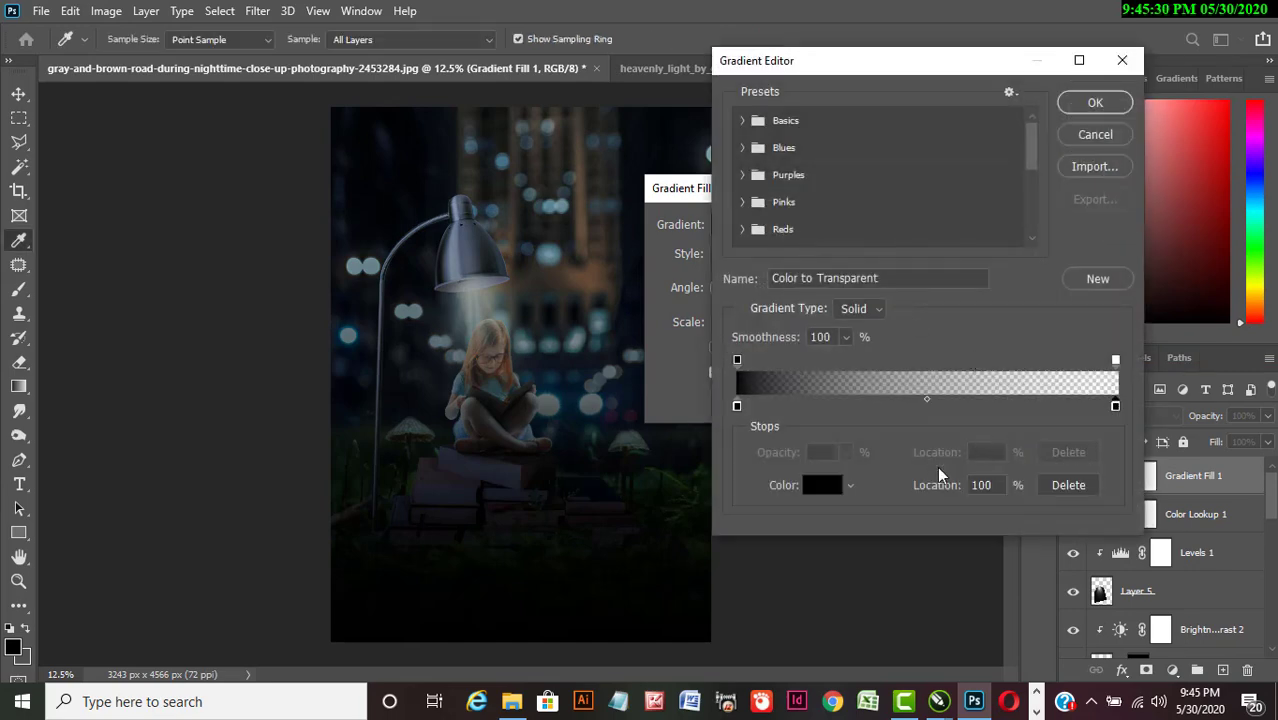
pyautogui.click(1068, 485)
pyautogui.click(1115, 361)
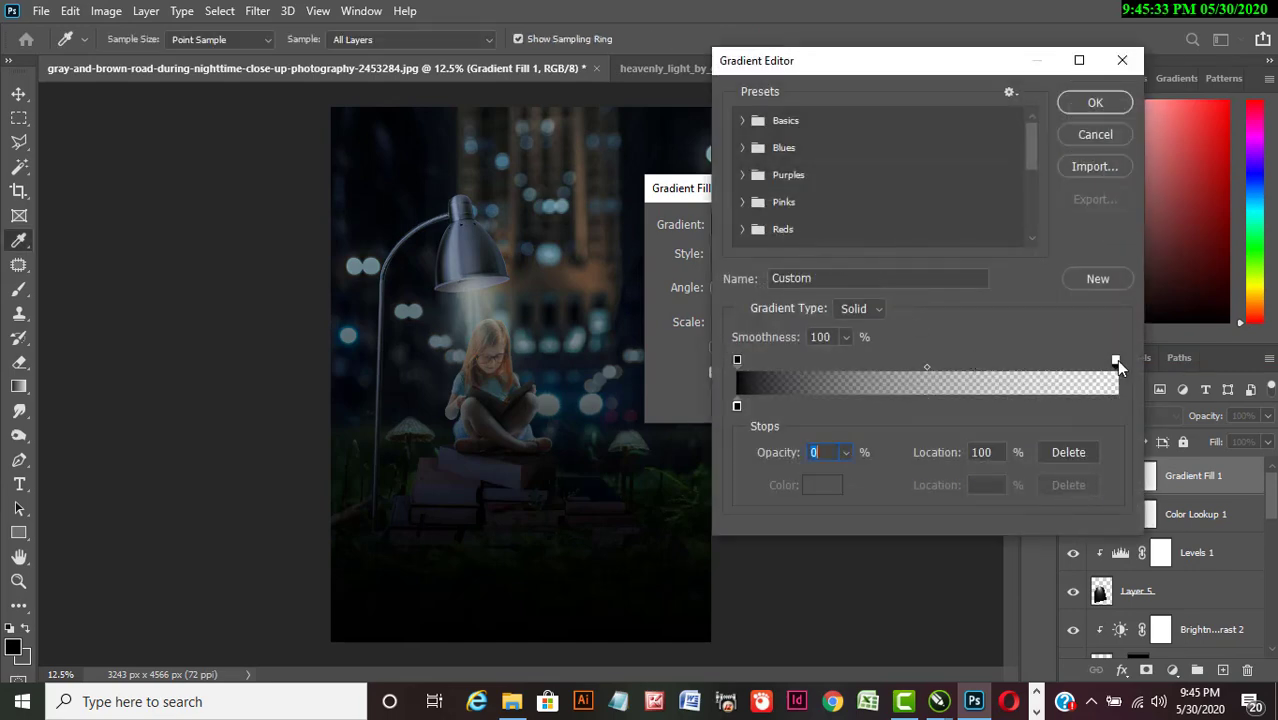
pyautogui.click(1068, 452)
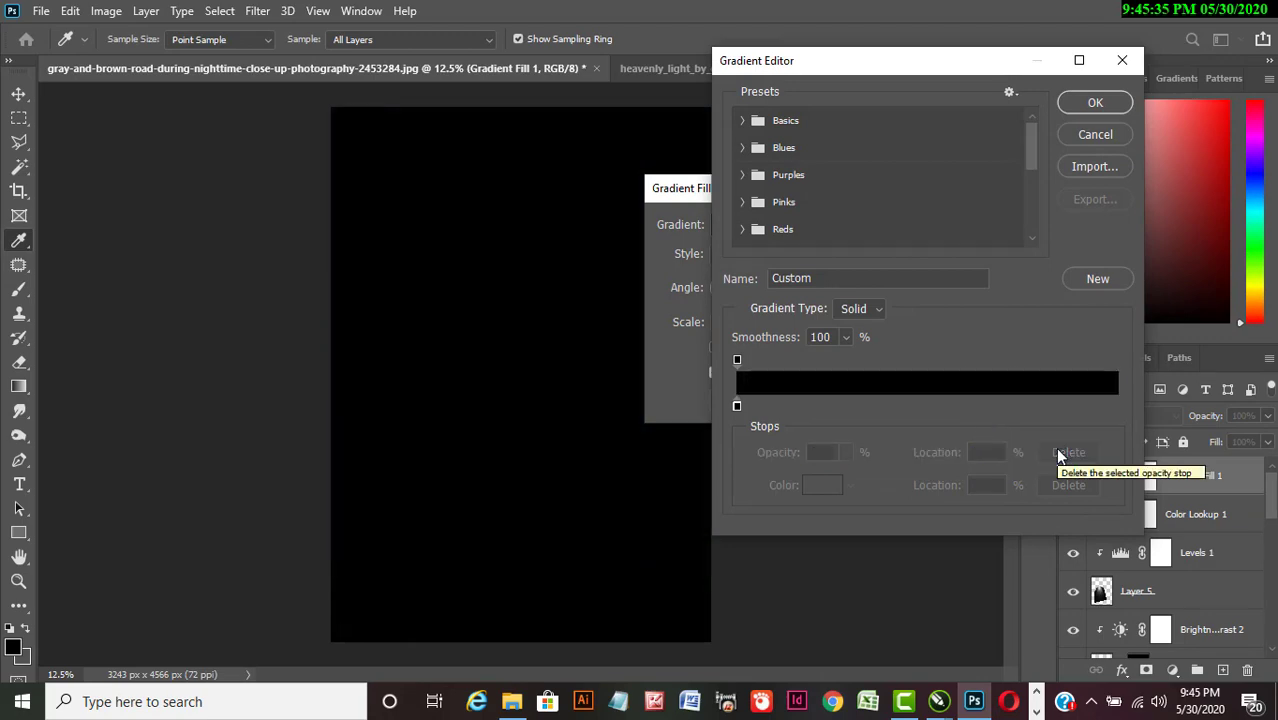
pyautogui.hotkey('ctrl', 'z')
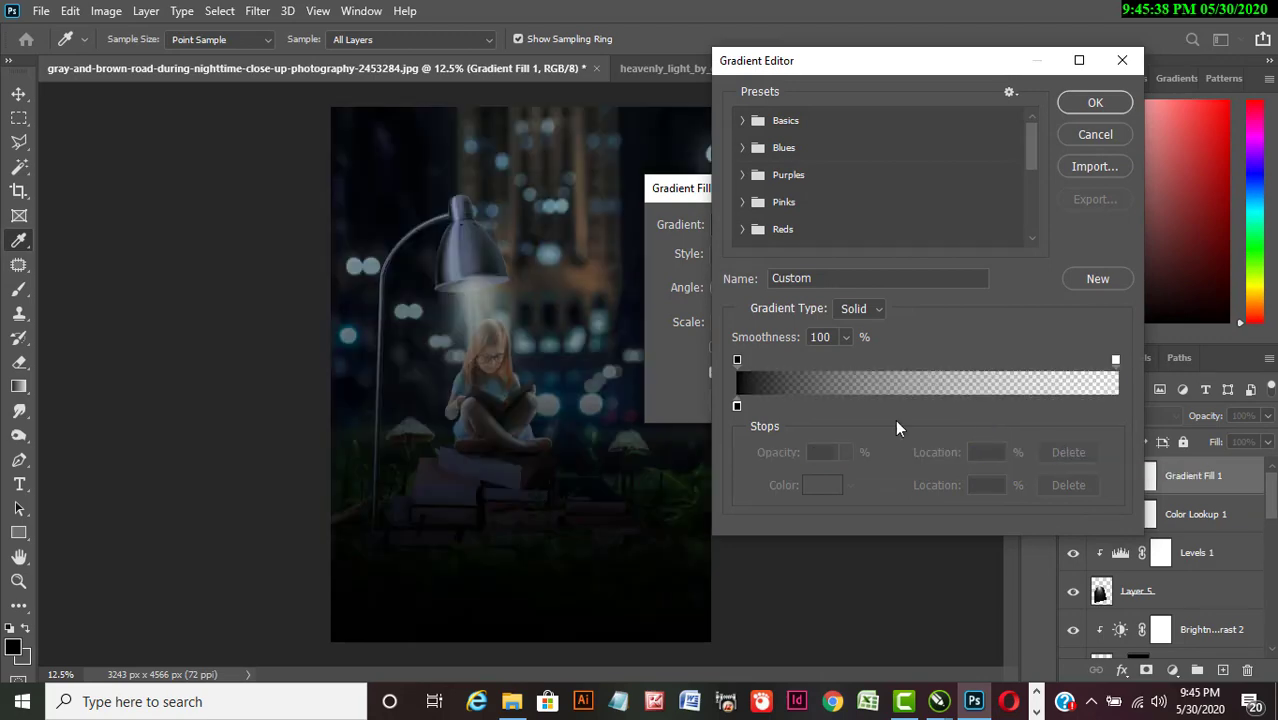
# Move the gradient's 0% opacity stop to location 56% and apply the linear 90° gradient fill.
pyautogui.moveTo(1116, 361); pyautogui.dragTo(950, 371)
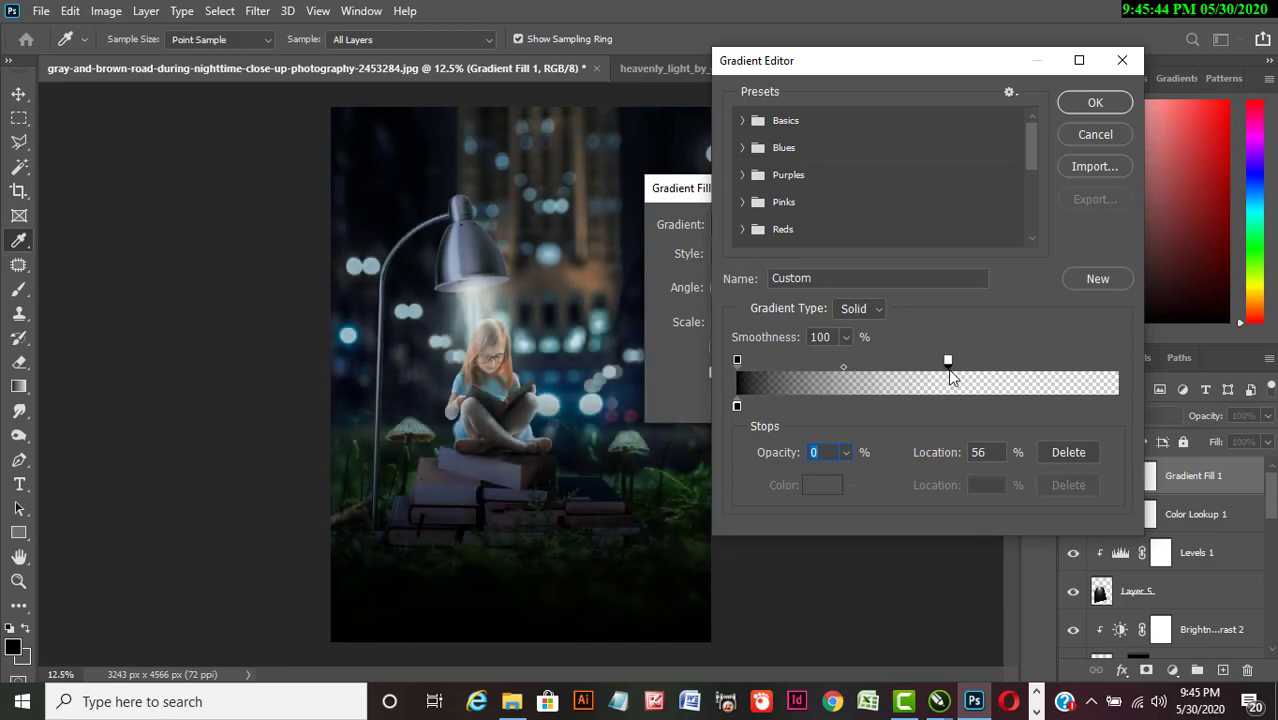
pyautogui.click(1095, 106)
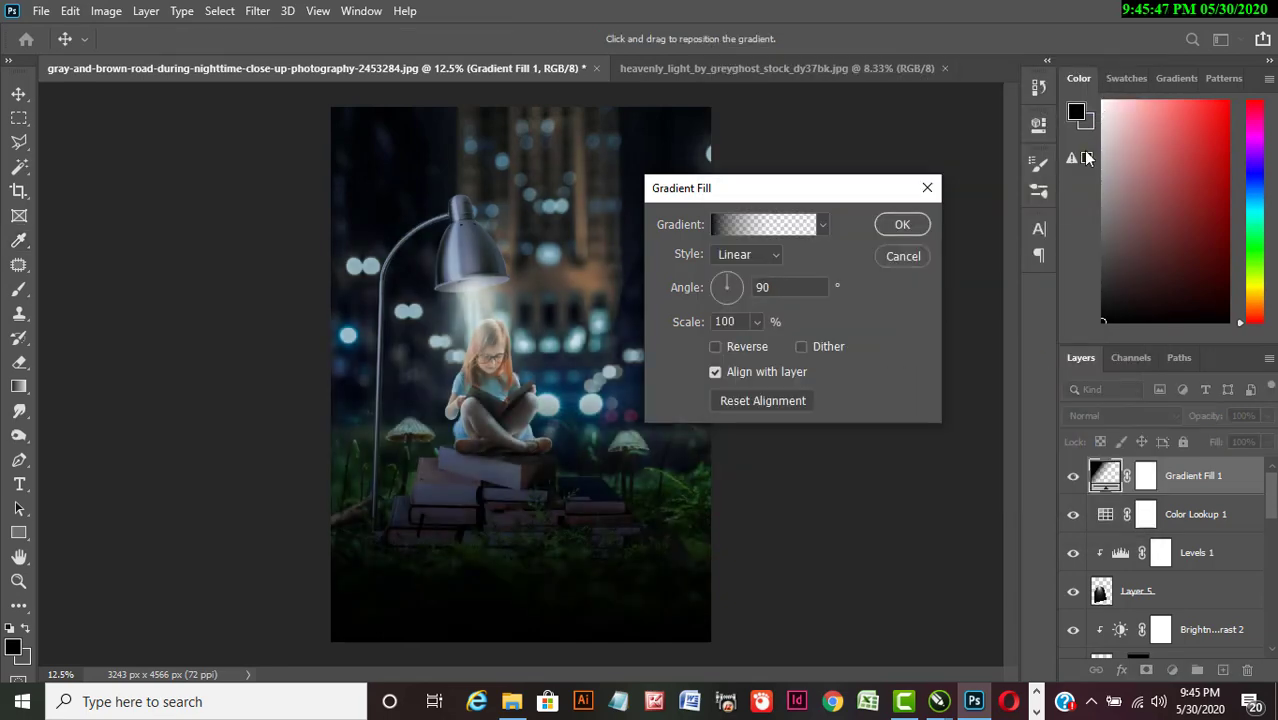
pyautogui.click(910, 222)
pyautogui.press('e')
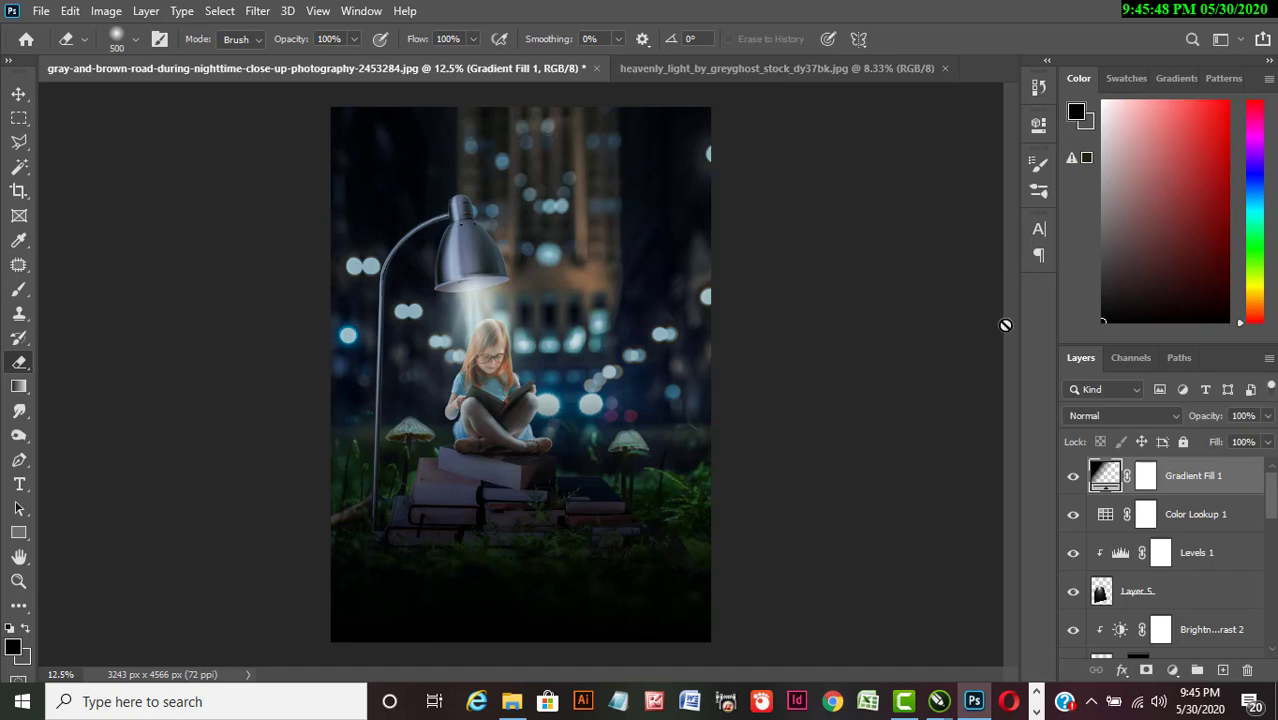
# Lower the Gradient Fill layer's opacity to 36% and compare the image with and without it.
pyautogui.click(1268, 422)
pyautogui.moveTo(1264, 441); pyautogui.dragTo(1208, 437)
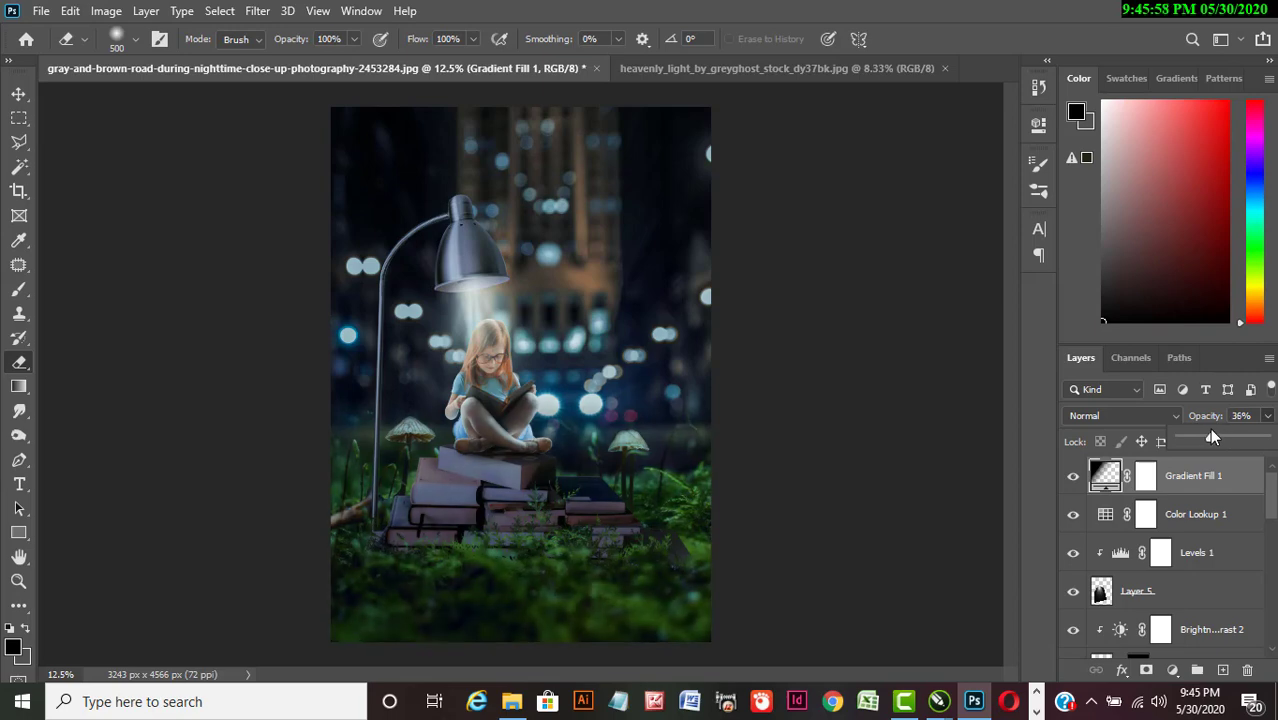
pyautogui.click(1073, 480)
pyautogui.click(1073, 480)
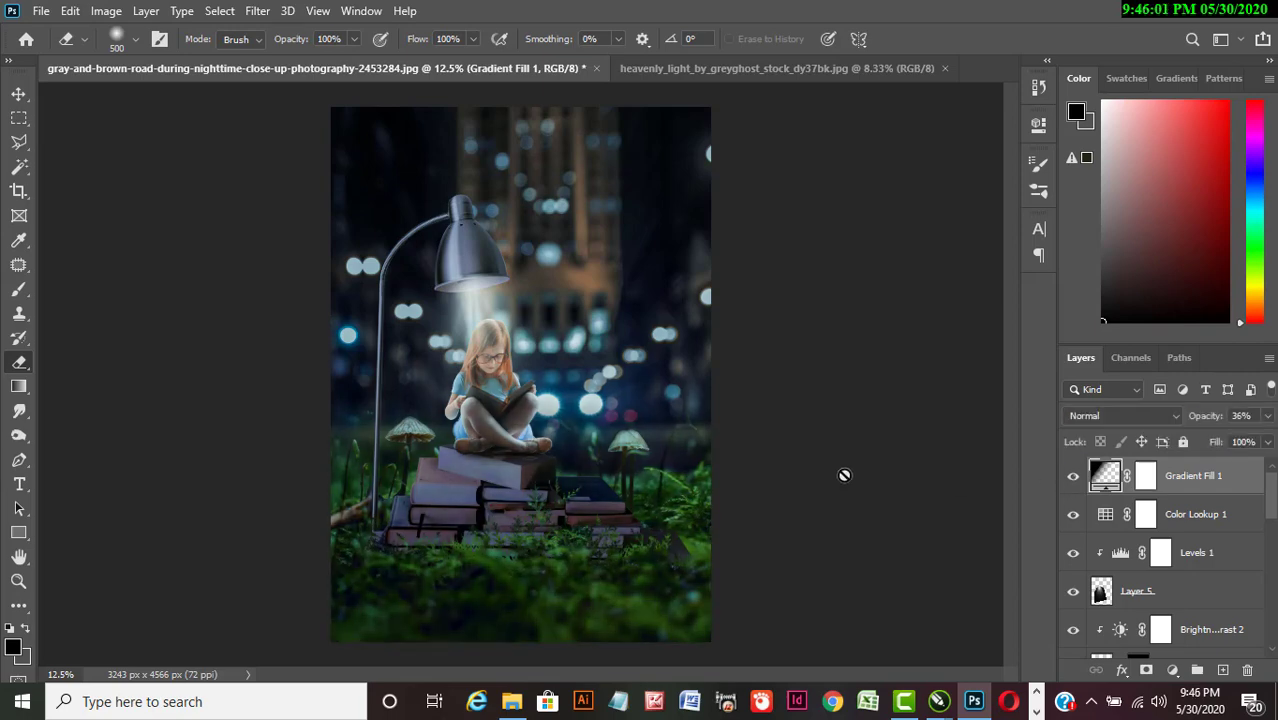
pyautogui.hotkey('ctrl', '-')
pyautogui.hotkey('ctrl', '+')
# Scale the Background copy layer proportionally to about 134% so the blurred street extends beyond the canvas on all sides.
pyautogui.click(19, 93)
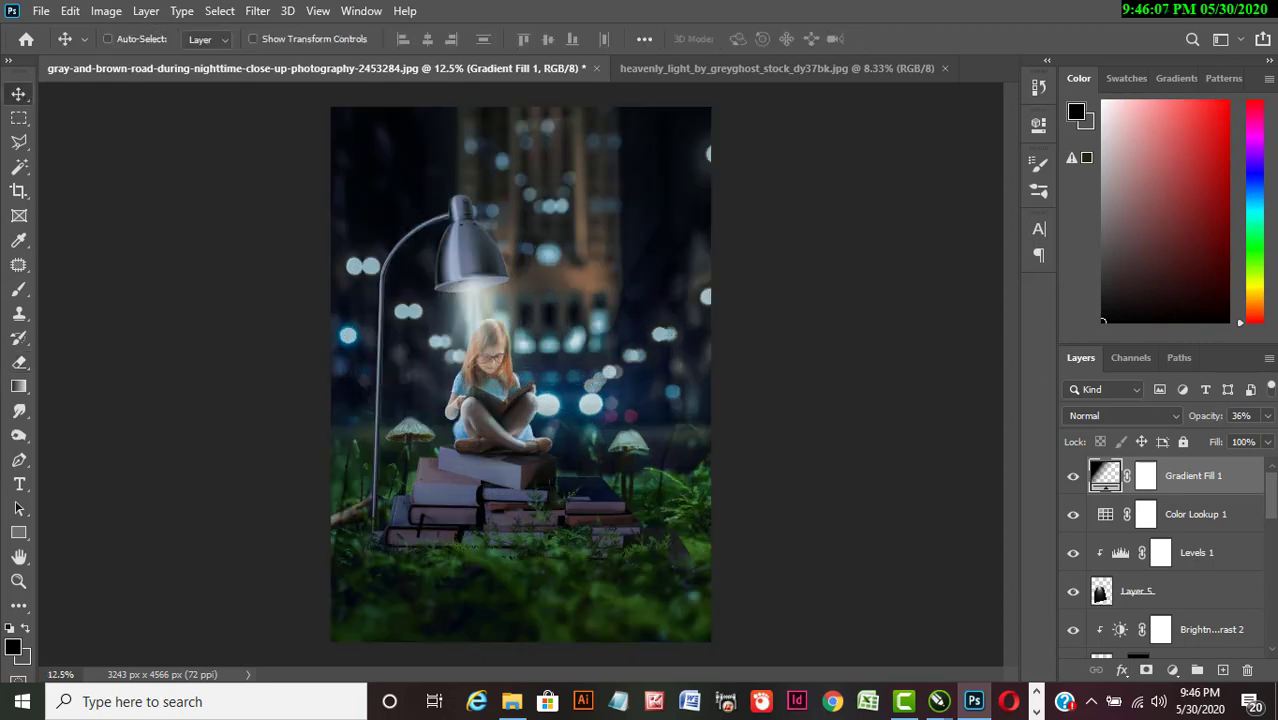
pyautogui.moveTo(1270, 504); pyautogui.dragTo(1264, 650)
pyautogui.click(1188, 601)
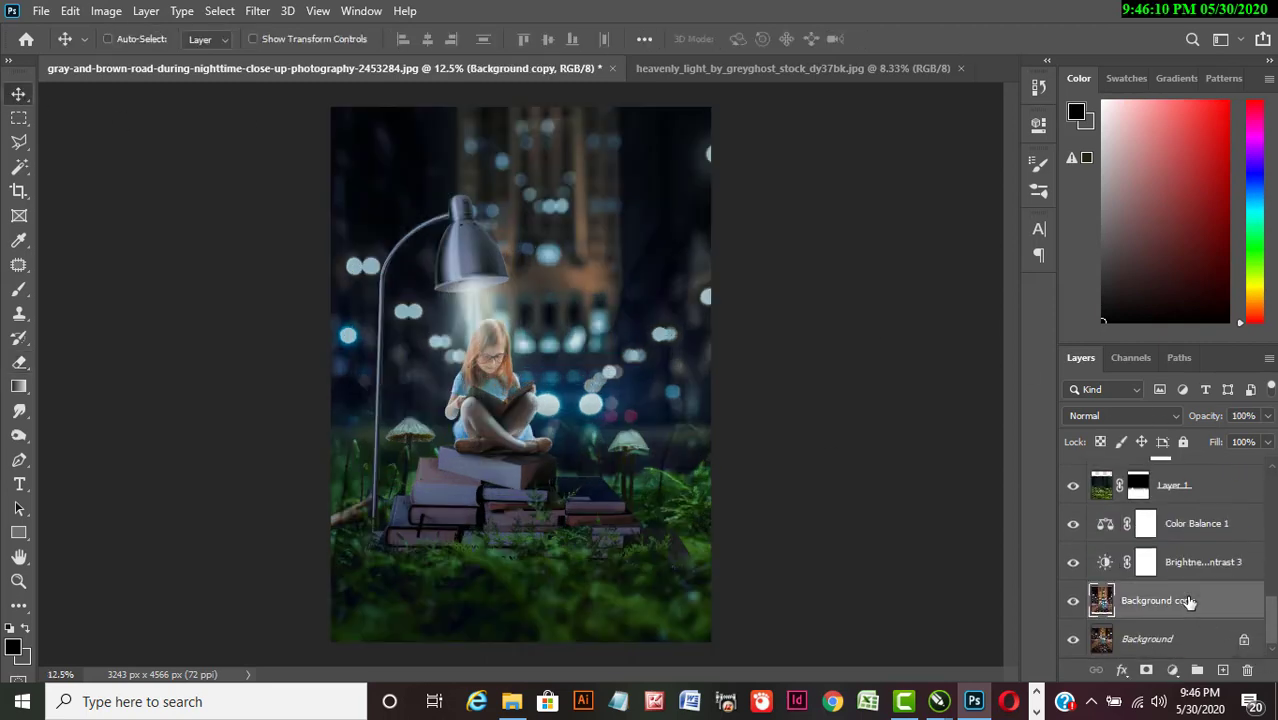
pyautogui.hotkey('ctrl', '-')
pyautogui.hotkey('ctrl', '-')
pyautogui.hotkey('ctrl', 't')
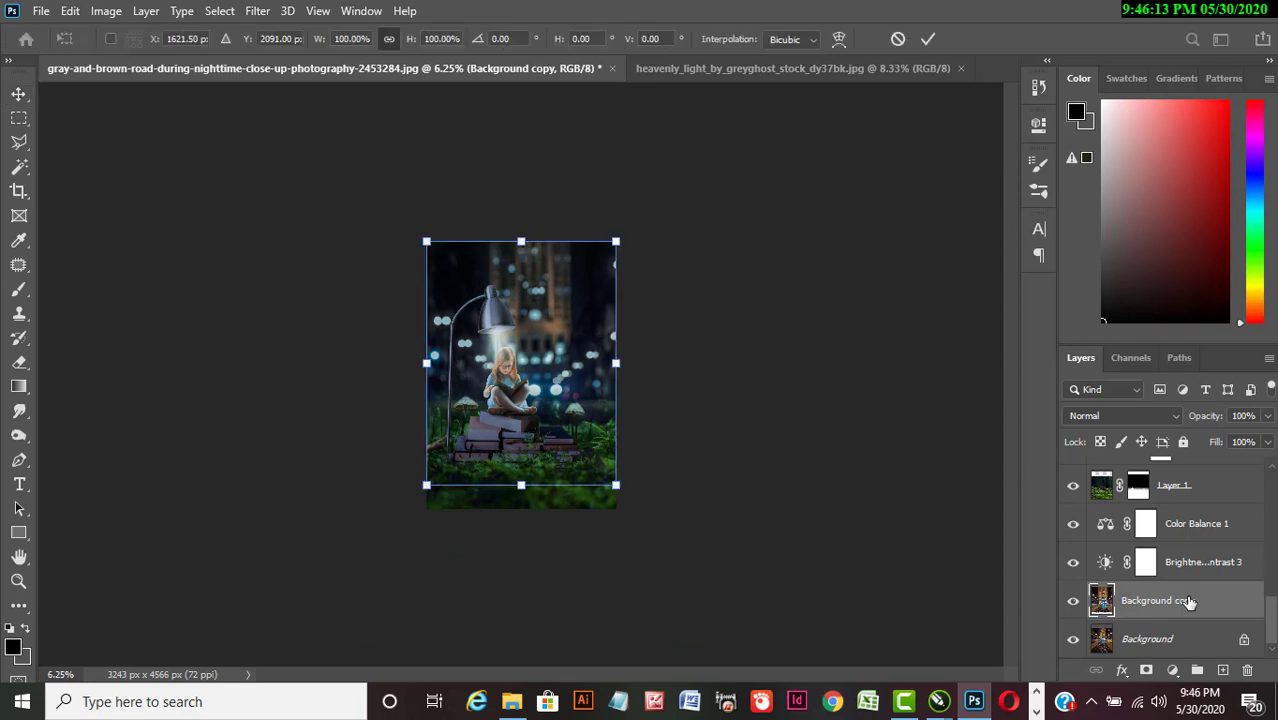
pyautogui.moveTo(426, 487); pyautogui.dragTo(402, 519)
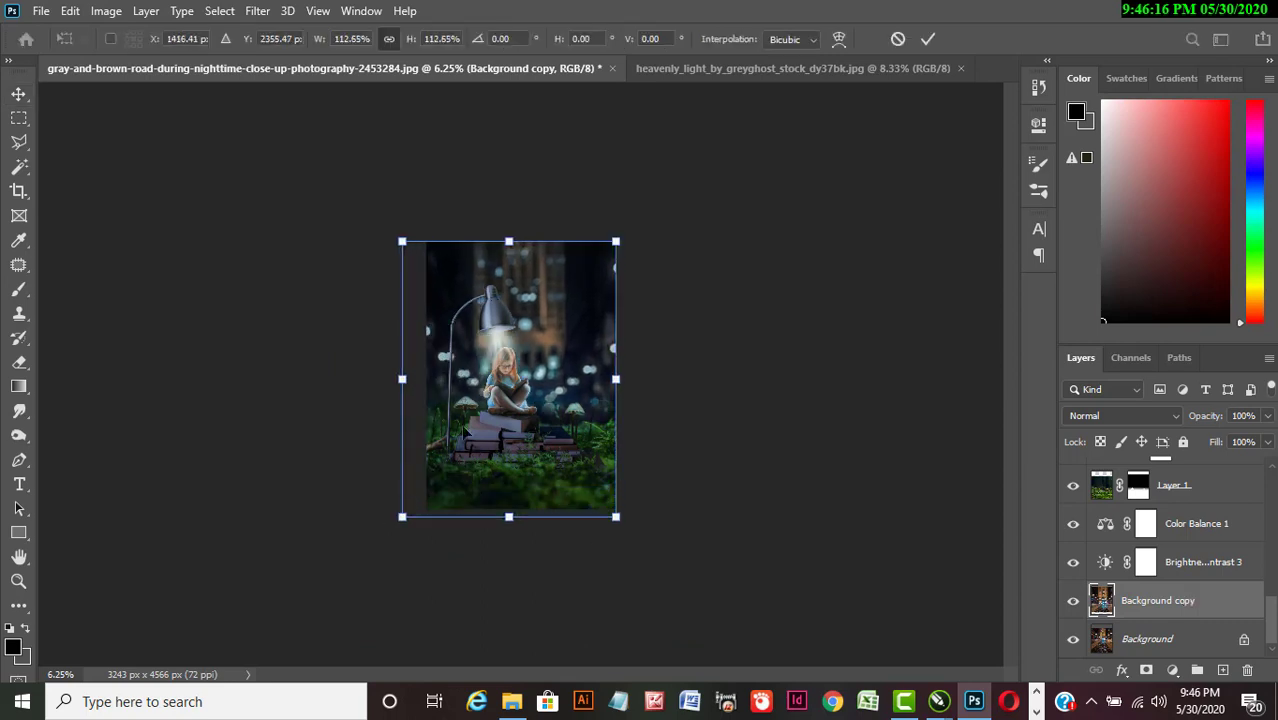
pyautogui.moveTo(615, 241); pyautogui.dragTo(656, 189)
pyautogui.moveTo(611, 275); pyautogui.dragTo(601, 283)
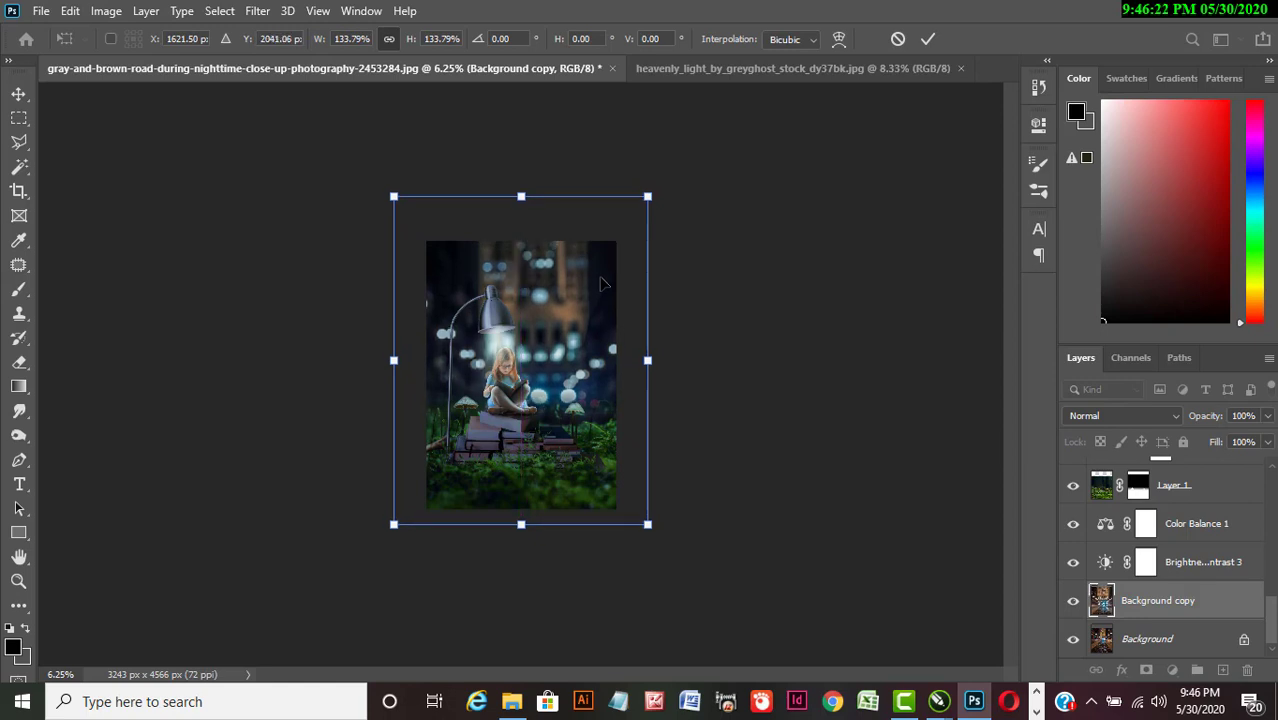
# Nudge the enlarged Background copy slightly to the left and apply the transformation.
pyautogui.press('Left')
pyautogui.press('Left')
pyautogui.press('Left')
pyautogui.press('Left')
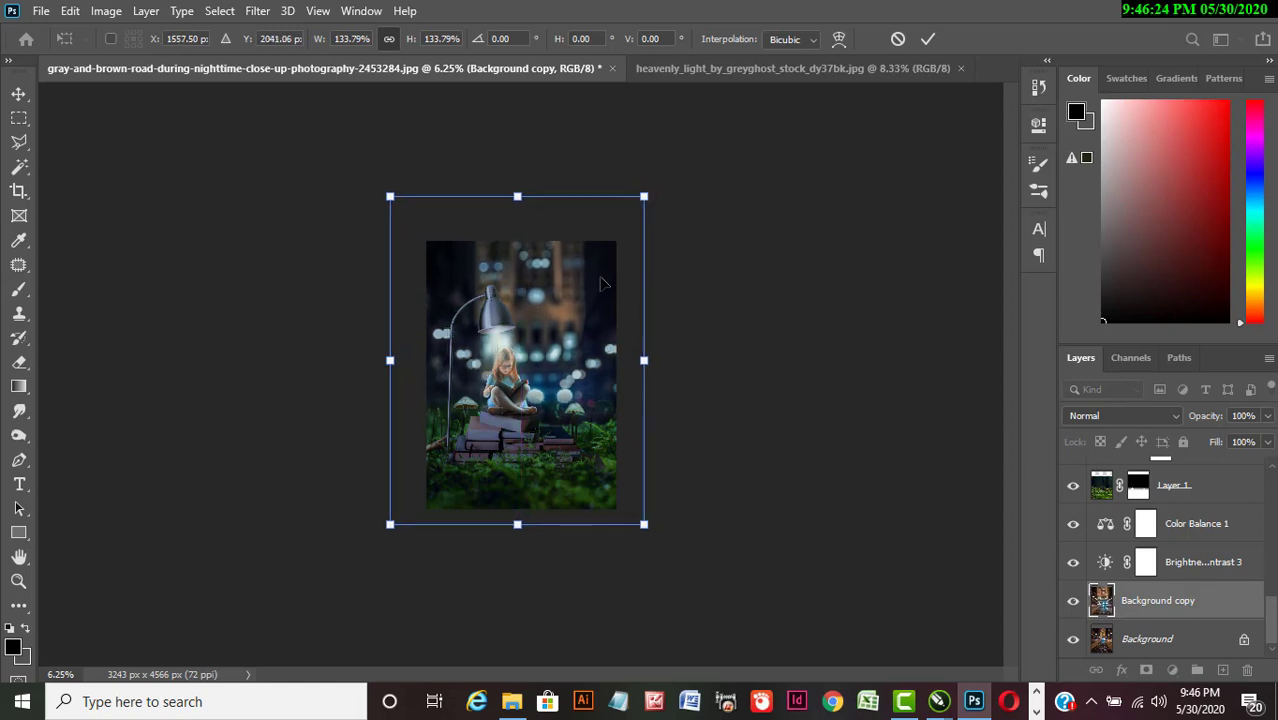
pyautogui.press('Left')
pyautogui.press('Left')
pyautogui.press('Return')
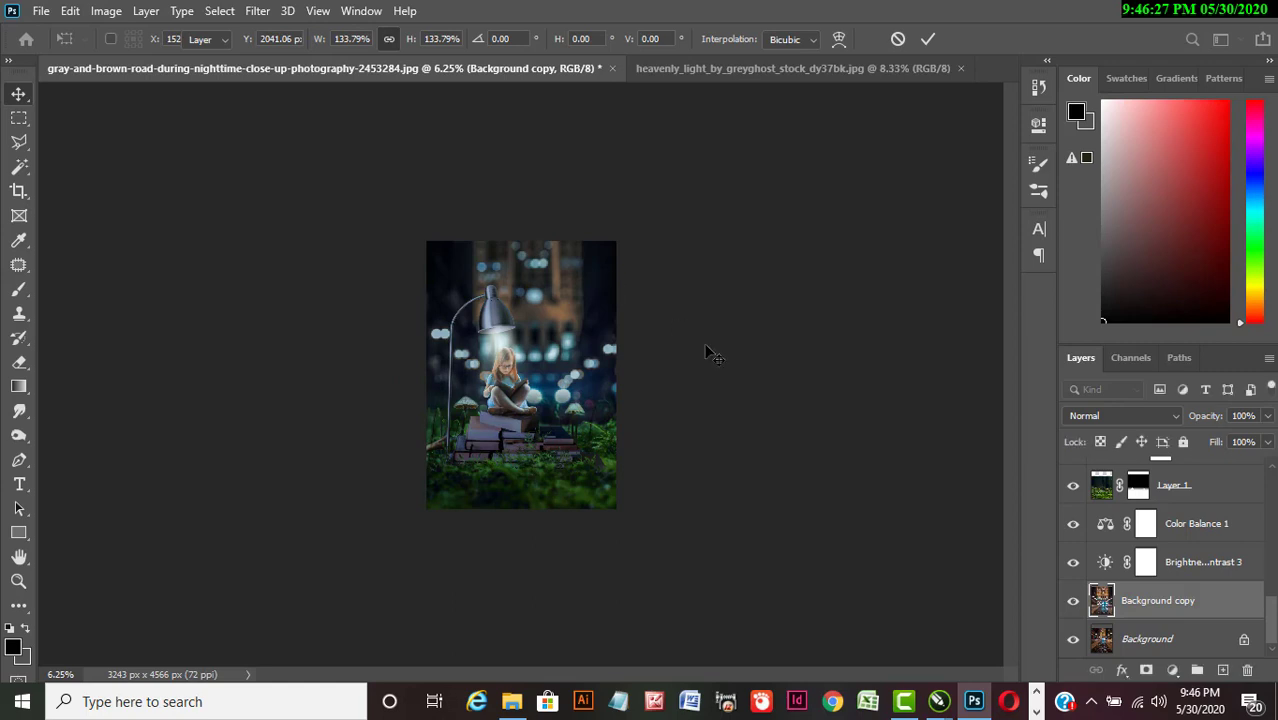
pyautogui.hotkey('ctrl', '+')
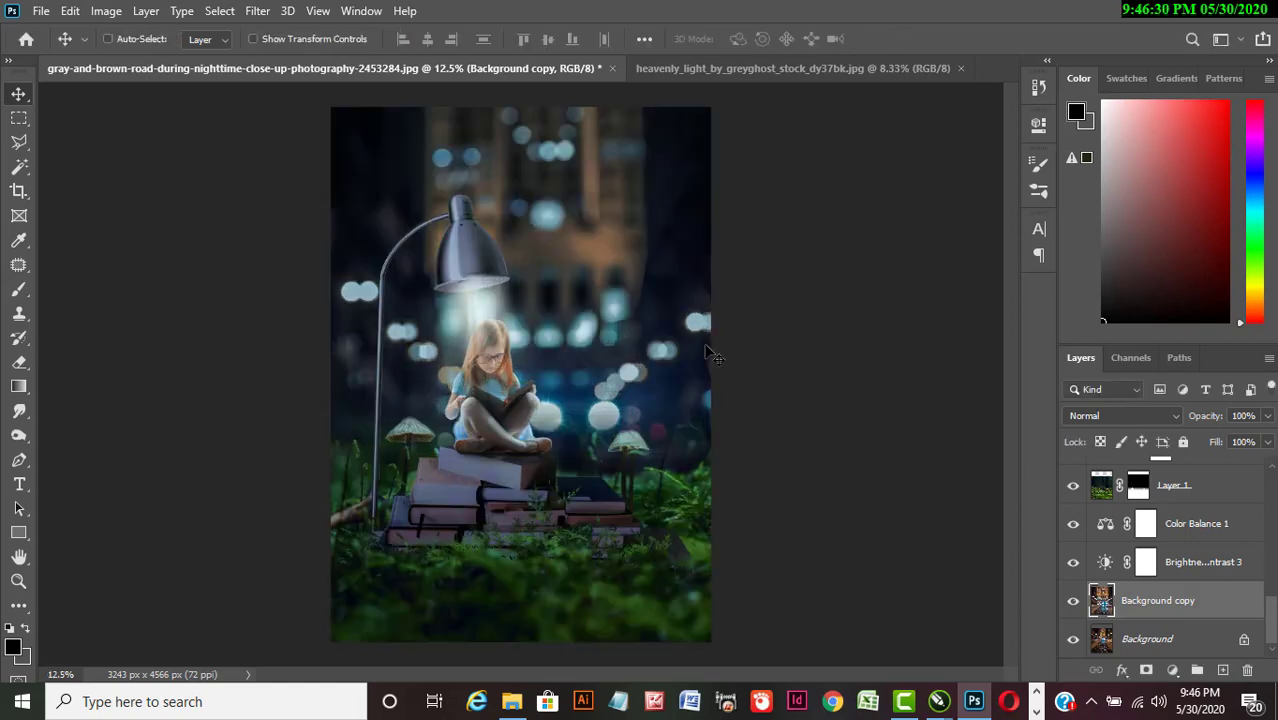
# Crop the document to its existing canvas bounds with Delete Cropped Pixels enabled, discarding the overhanging image areas.
pyautogui.click(22, 192)
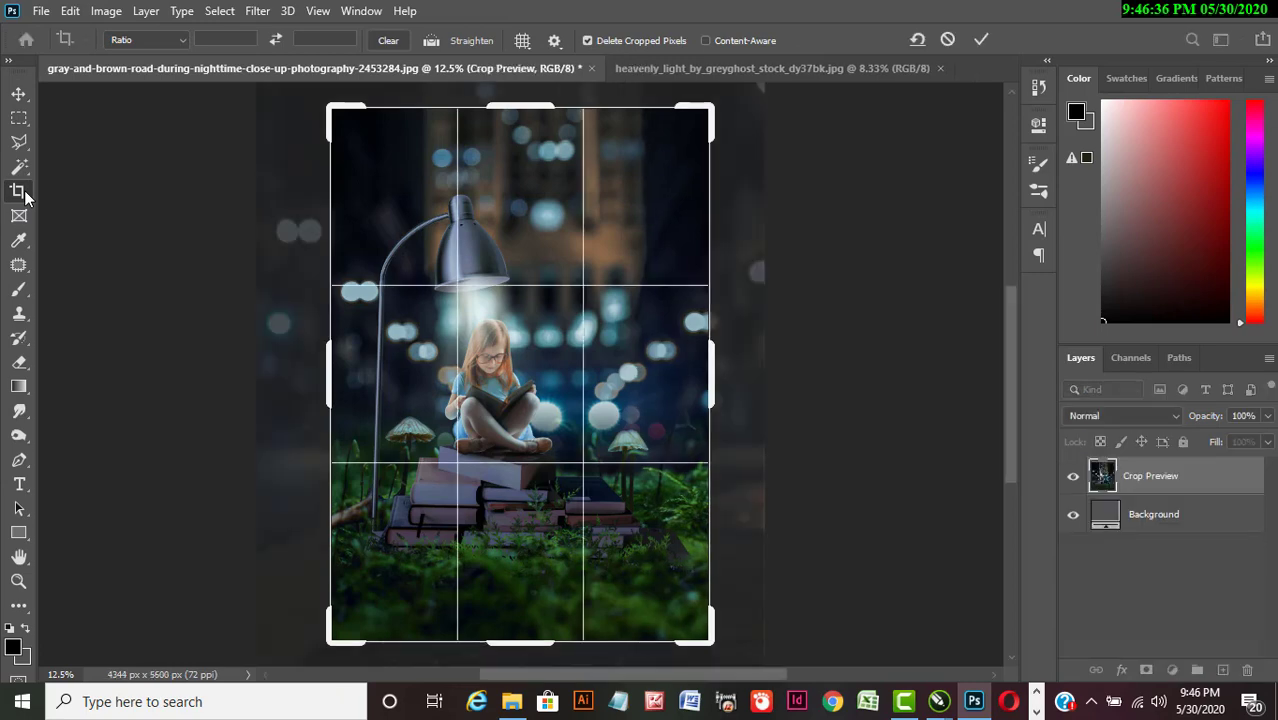
pyautogui.press('Return')
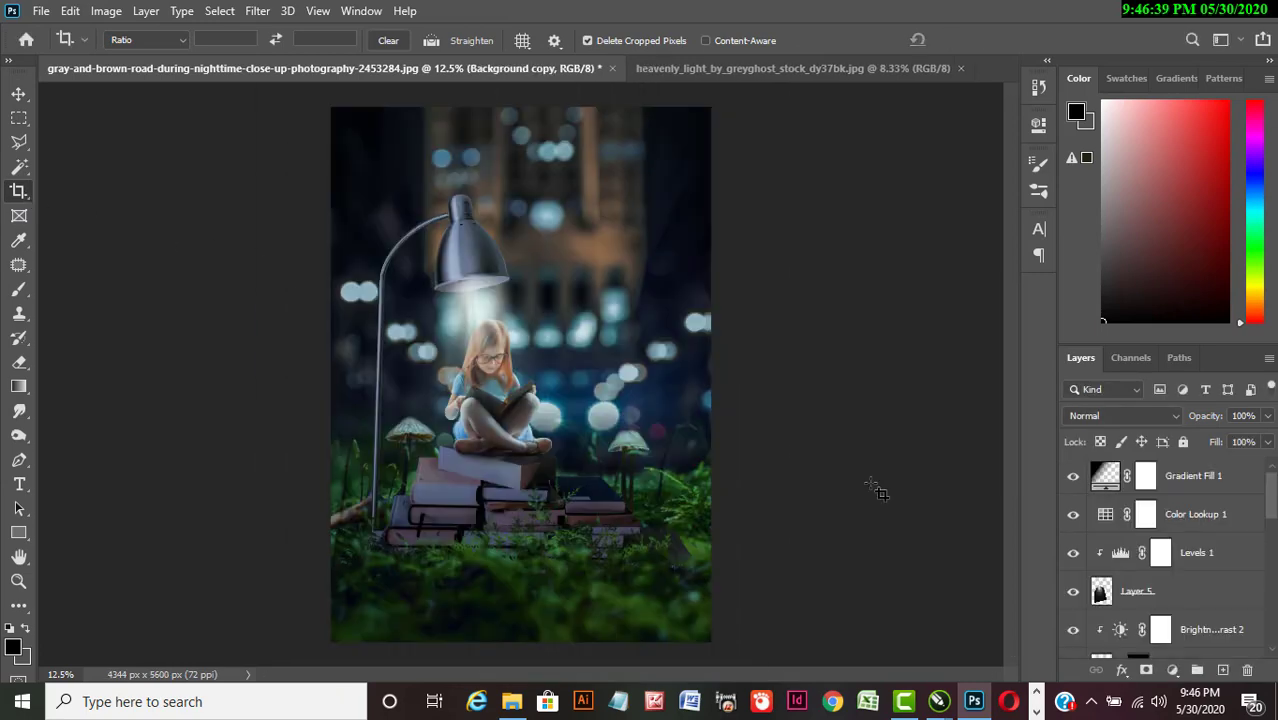